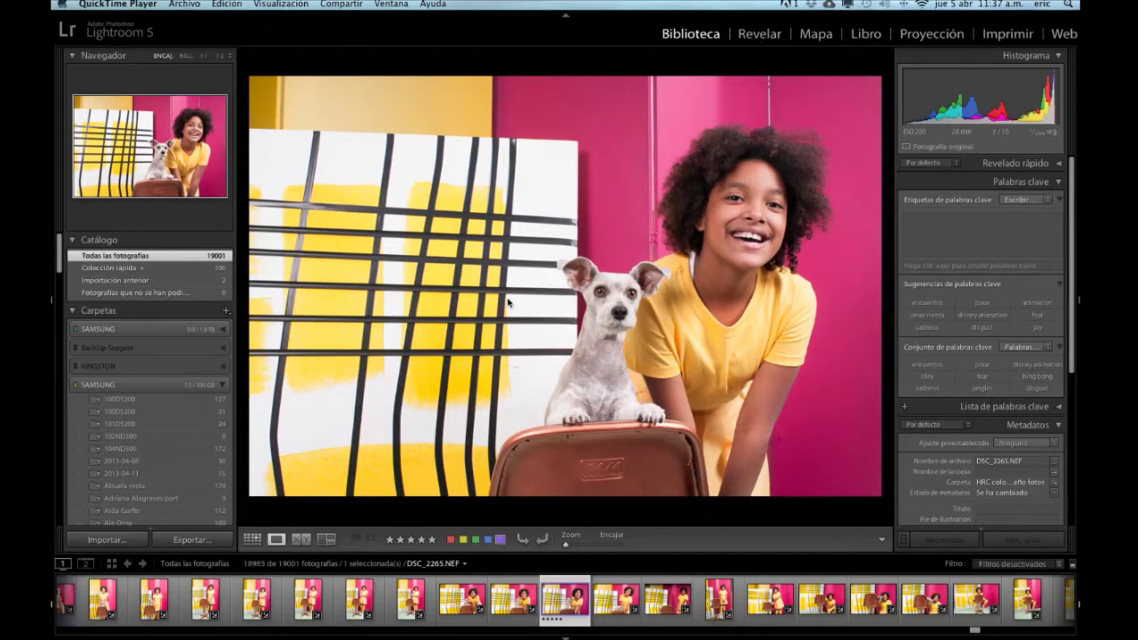
Step: Browse the 2012 and zocalo polyester folders in the import window, then cancel the import
left_click(122, 544)
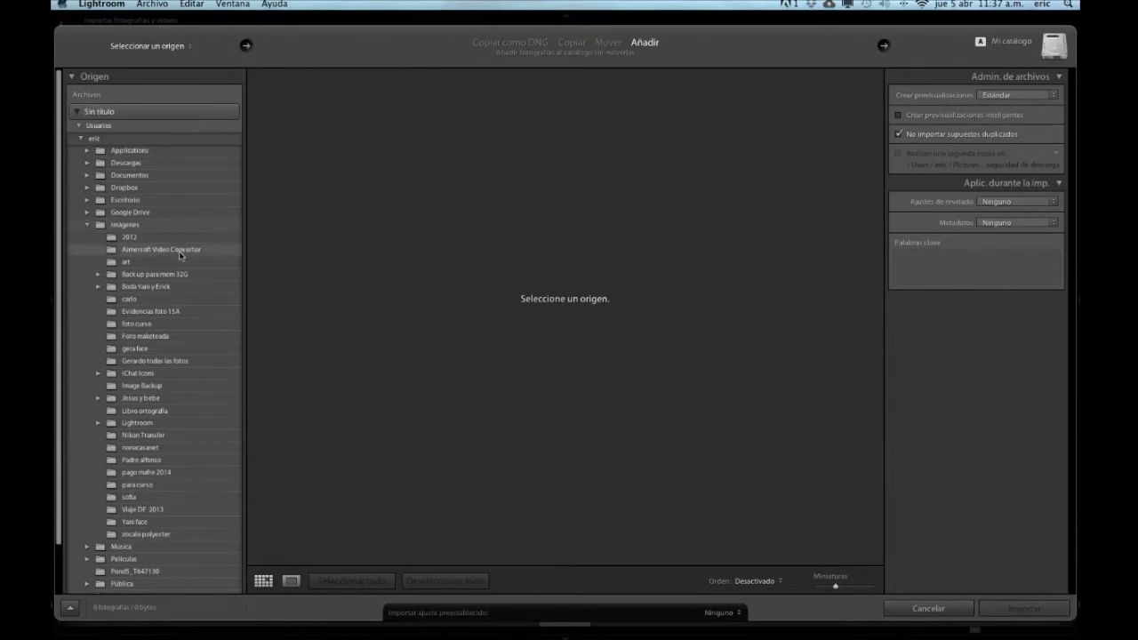
left_click(149, 240)
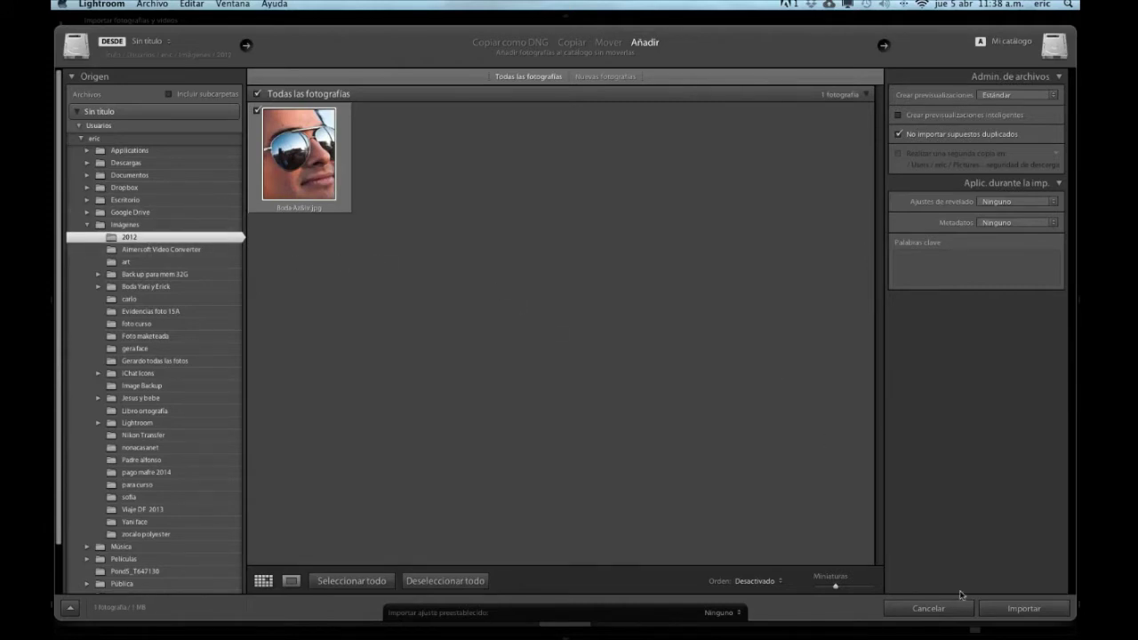
left_click(184, 534)
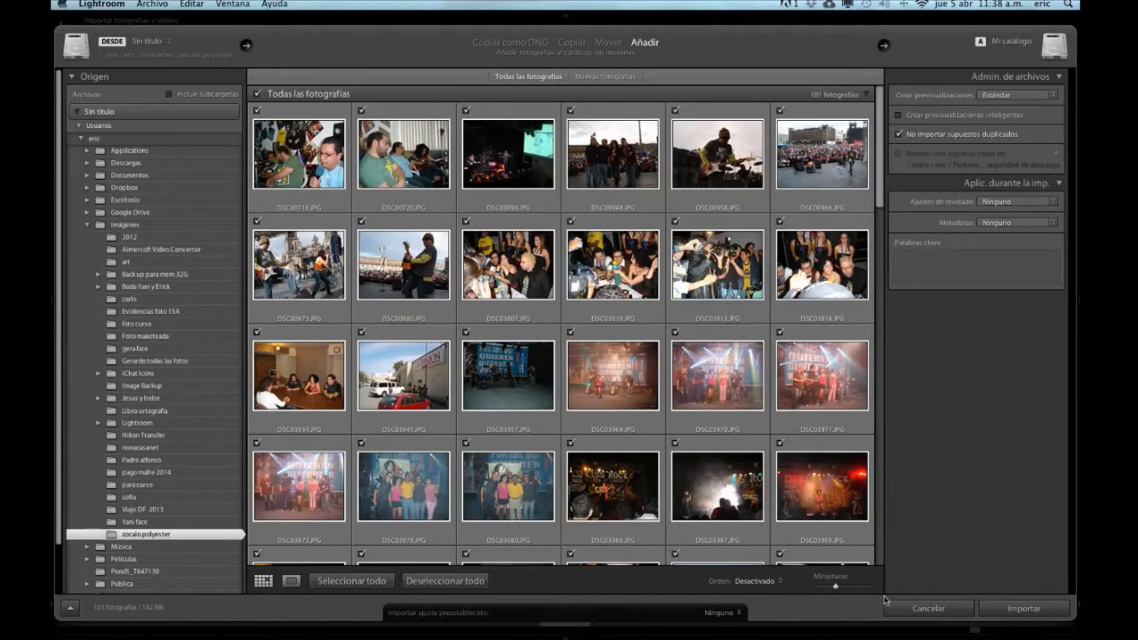
left_click(929, 609)
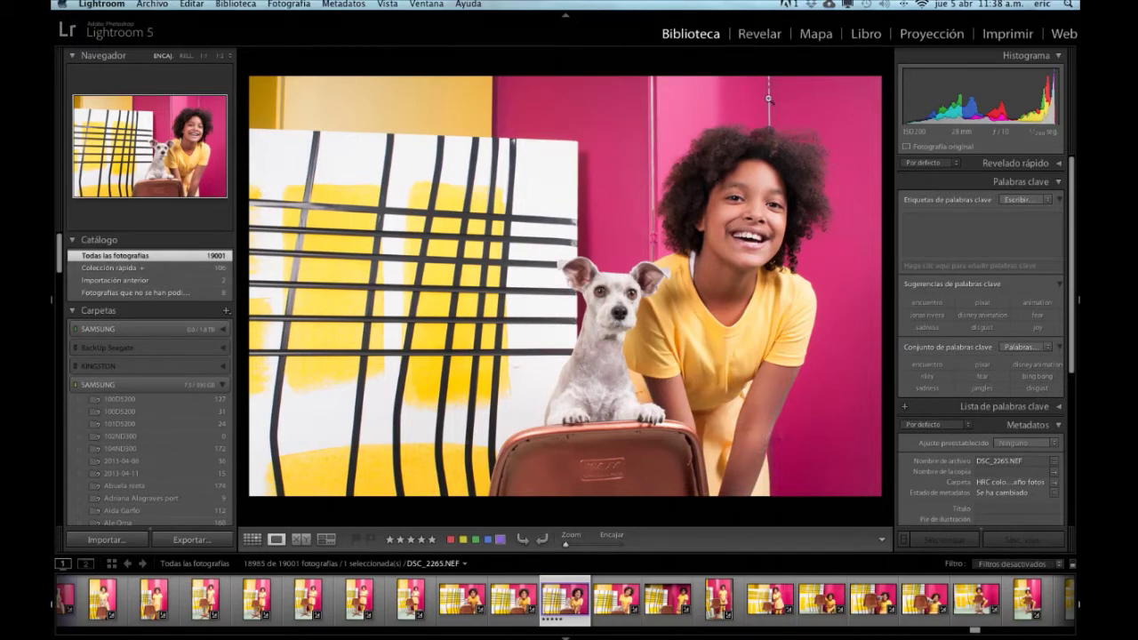
Step: Switch to Develop and back to Library, then show the catalog as a thumbnail grid
left_click(753, 41)
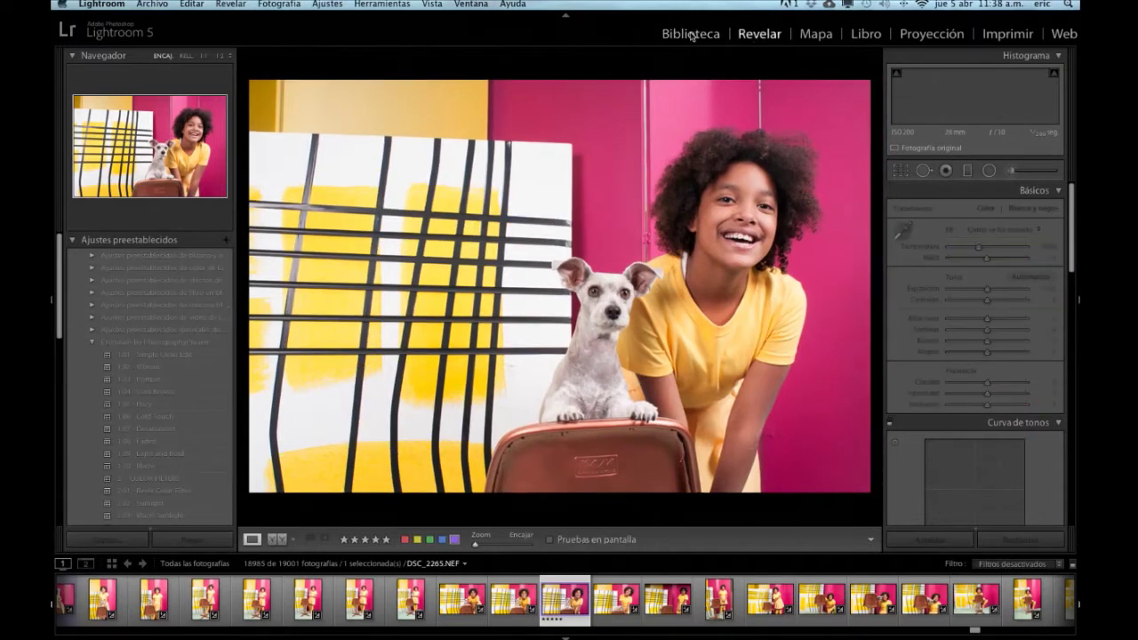
left_click(700, 36)
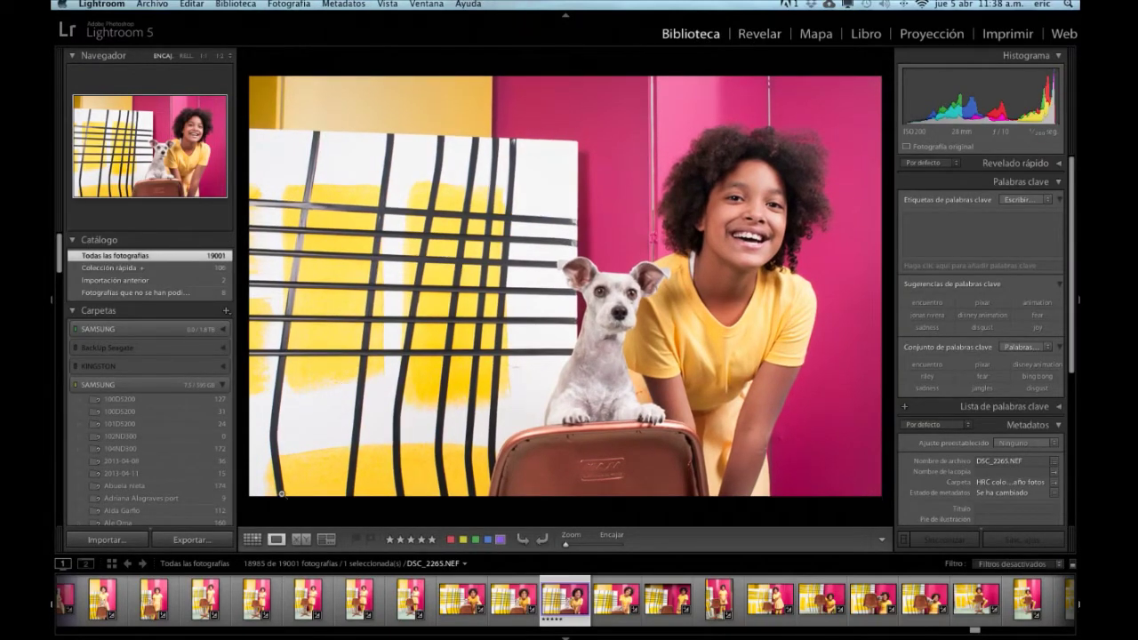
left_click(251, 540)
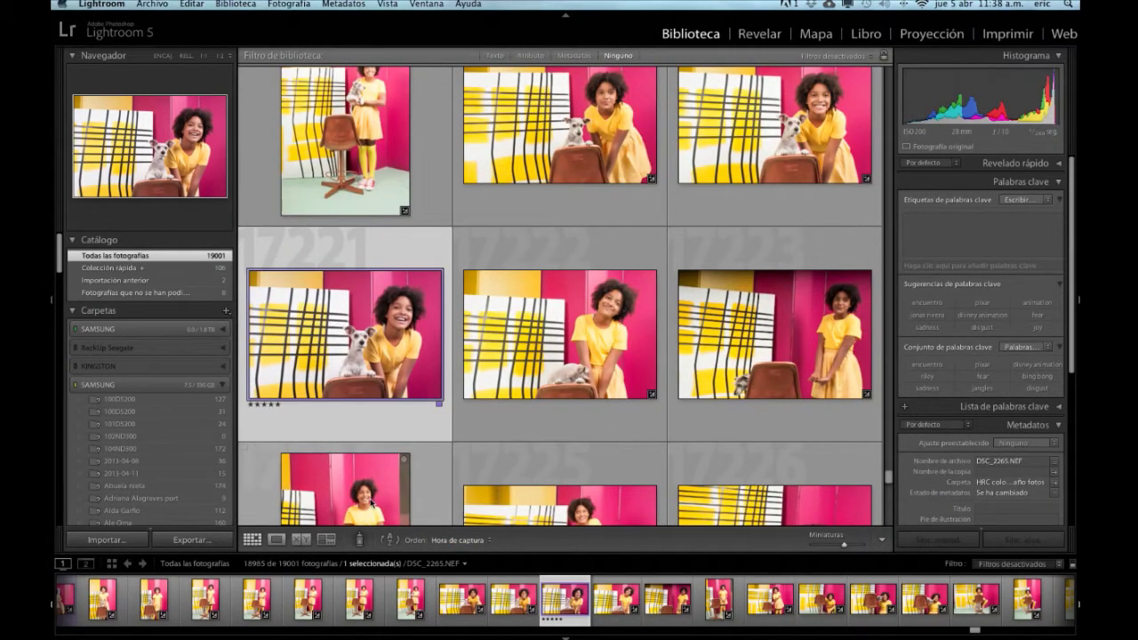
left_click(277, 540)
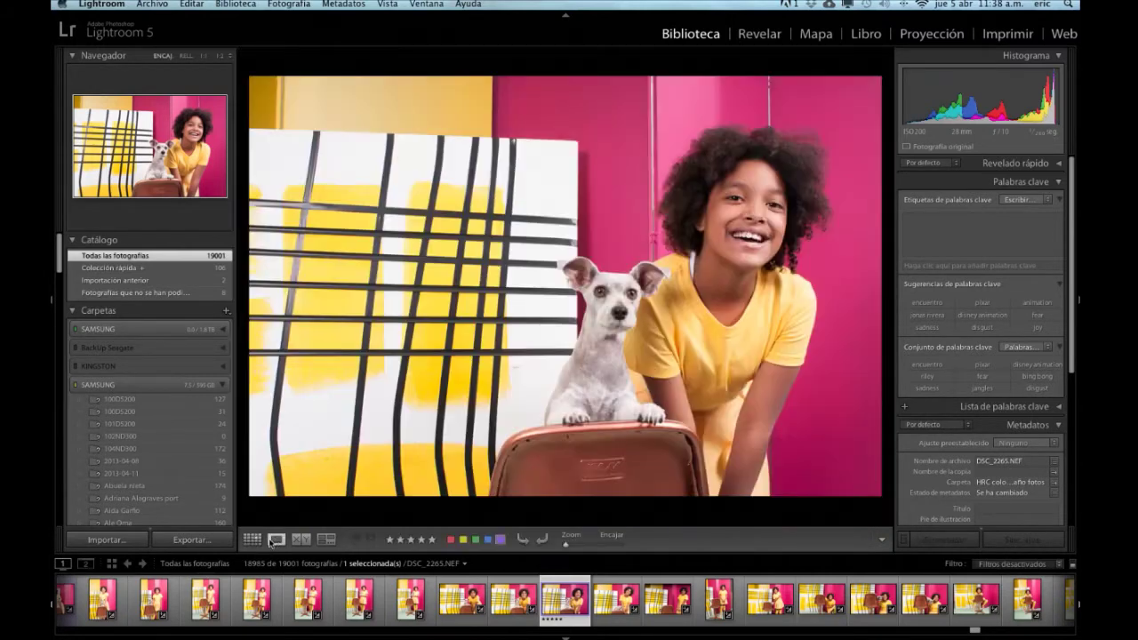
left_click(254, 541)
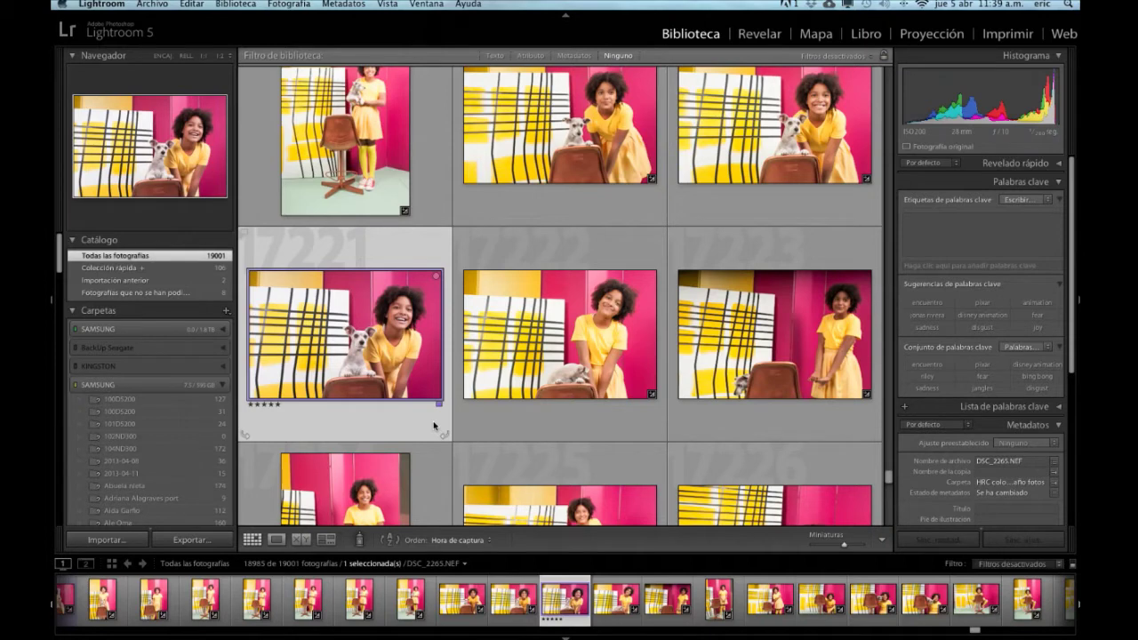
mouse_move(527, 418)
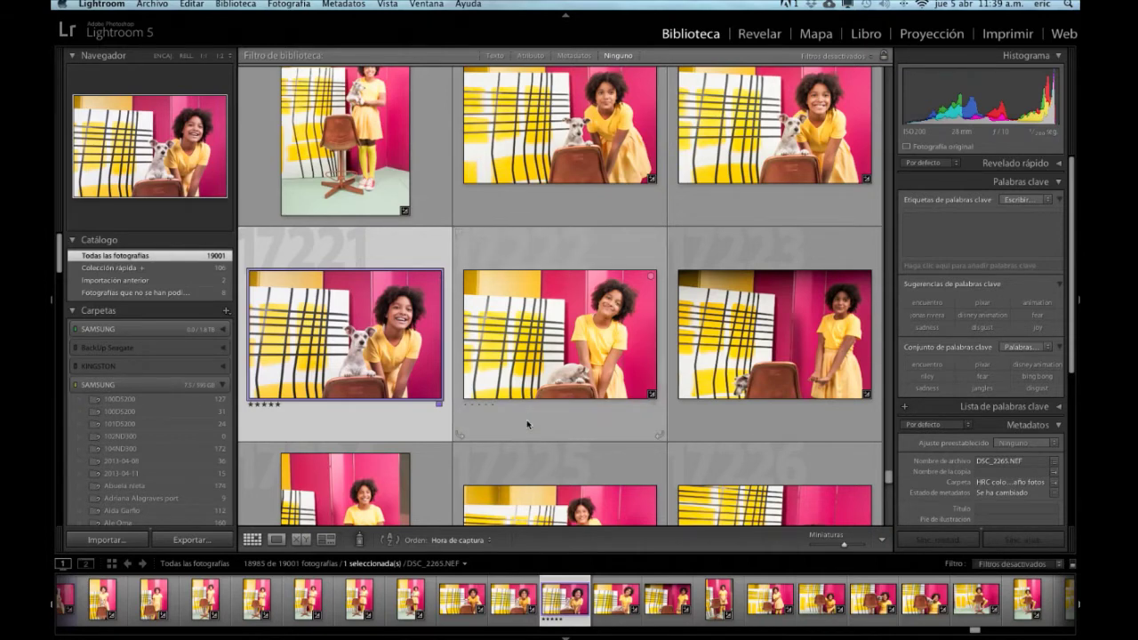
Step: Scroll through the girl-and-dog thumbnails and select DSC_2277
scroll(528, 425, "down", 2)
scroll(527, 425, "down", 1)
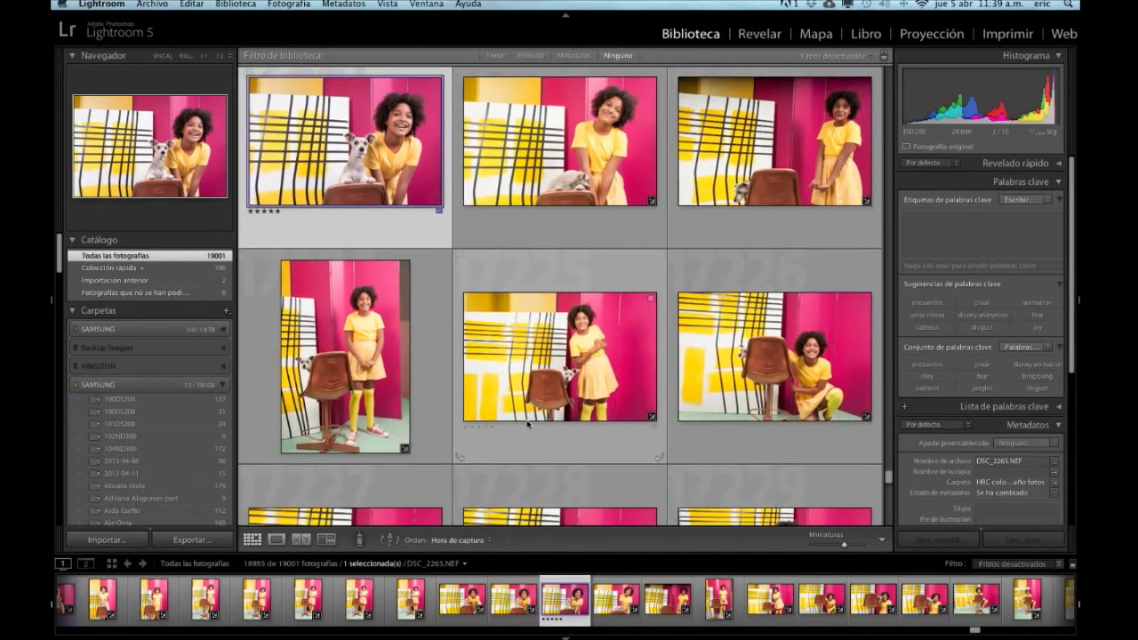
scroll(527, 425, "down", 2)
scroll(526, 424, "down", 2)
scroll(526, 424, "down", 1)
scroll(528, 425, "down", 1)
scroll(527, 425, "down", 1)
scroll(528, 425, "down", 1)
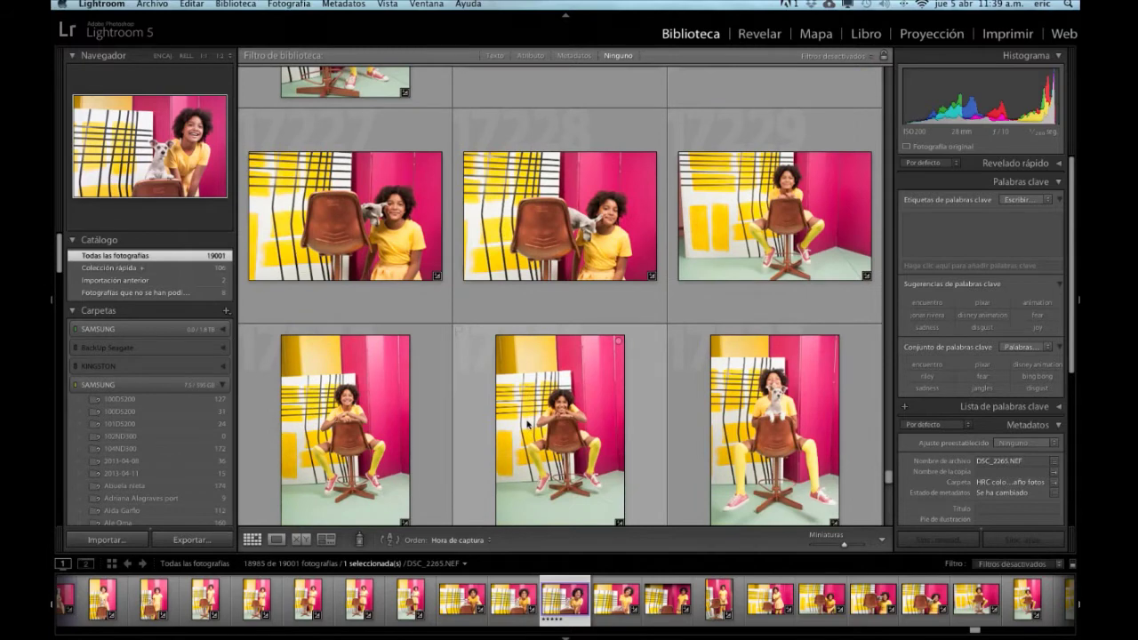
scroll(527, 425, "down", 1)
scroll(527, 425, "down", 1)
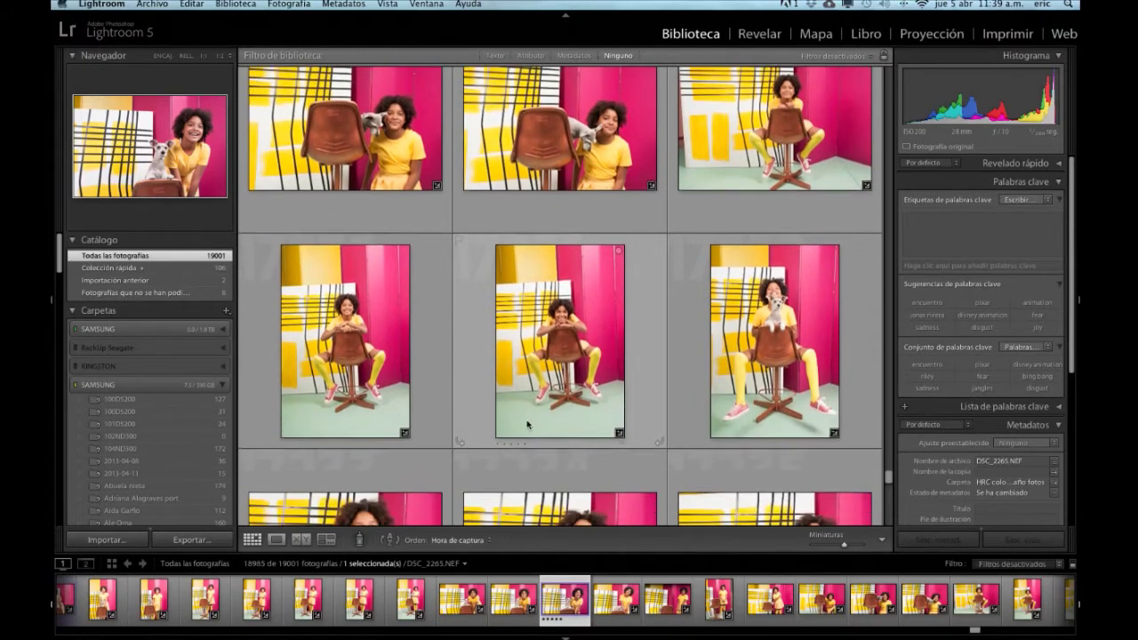
scroll(527, 425, "down", 1)
scroll(527, 425, "down", 1)
scroll(528, 425, "down", 1)
scroll(528, 425, "down", 1)
scroll(527, 426, "down", 2)
scroll(528, 425, "down", 1)
scroll(527, 425, "down", 2)
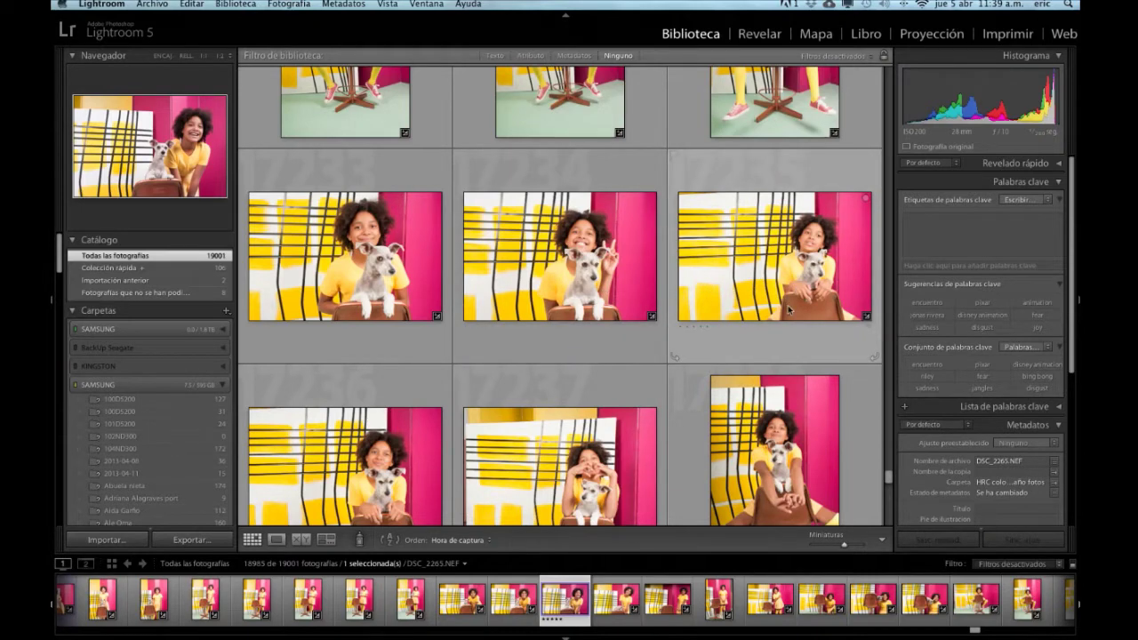
scroll(783, 322, "down", 2)
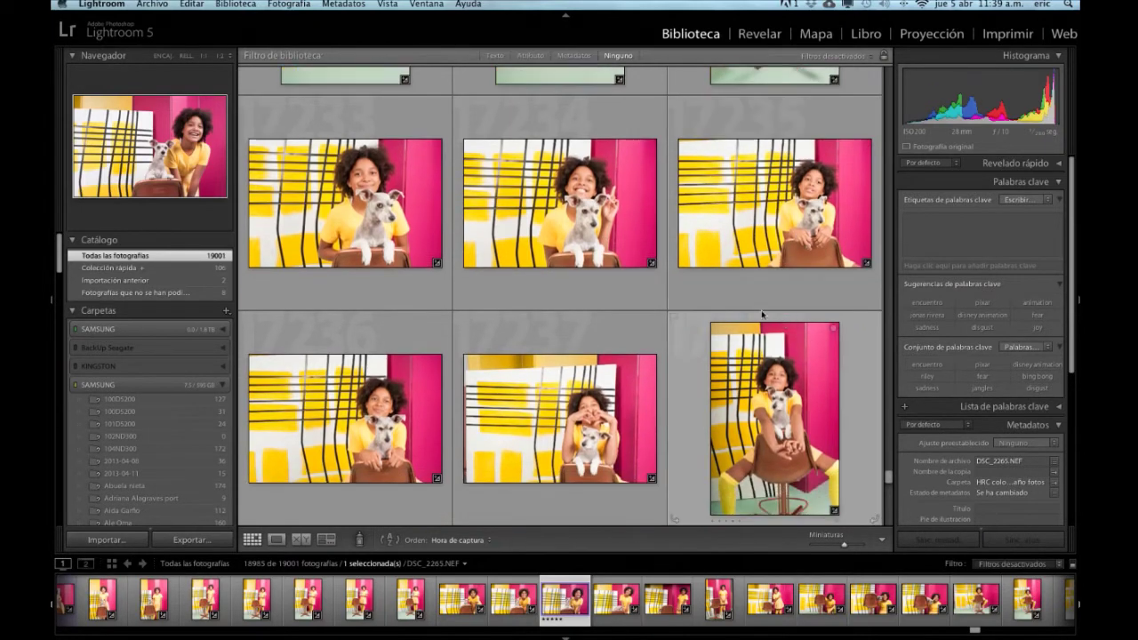
scroll(696, 295, "down", 3)
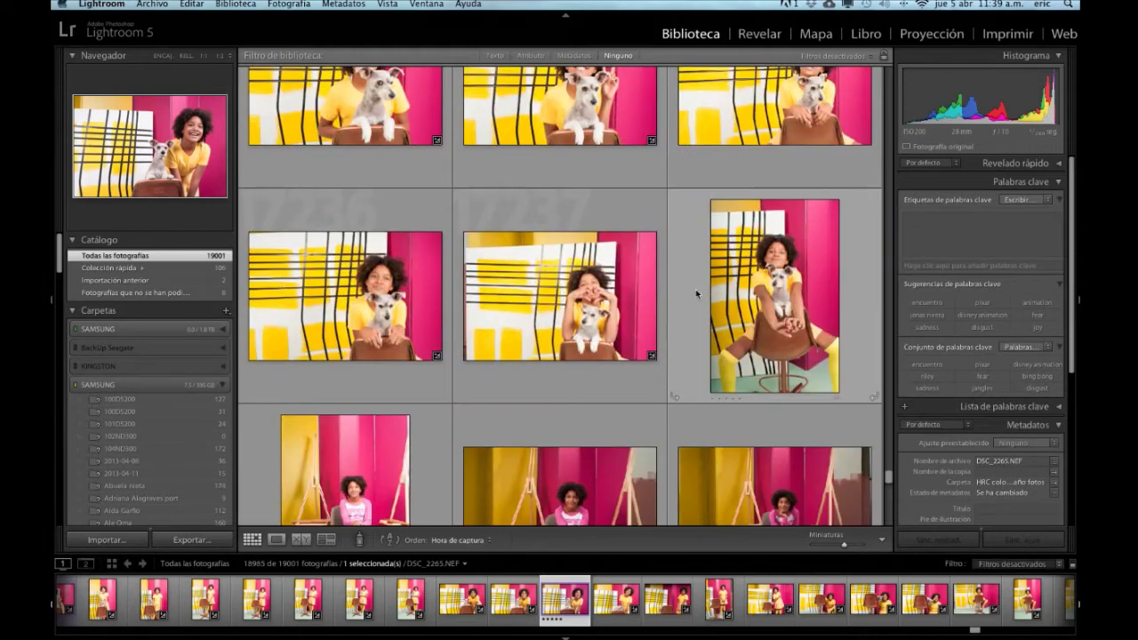
scroll(696, 295, "up", 2)
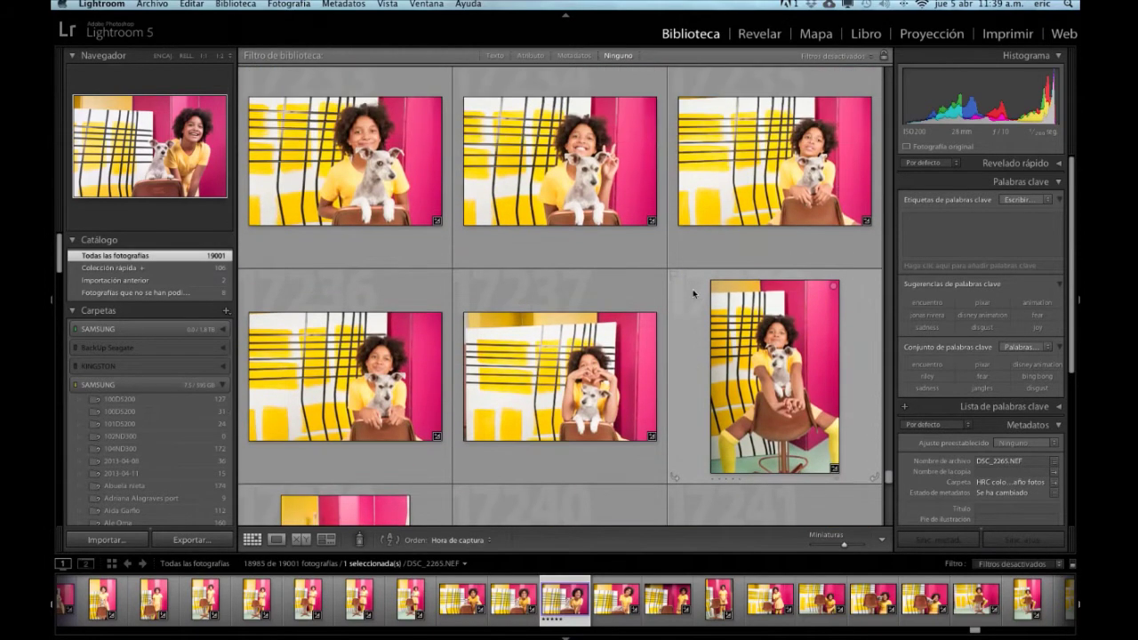
left_click(404, 206)
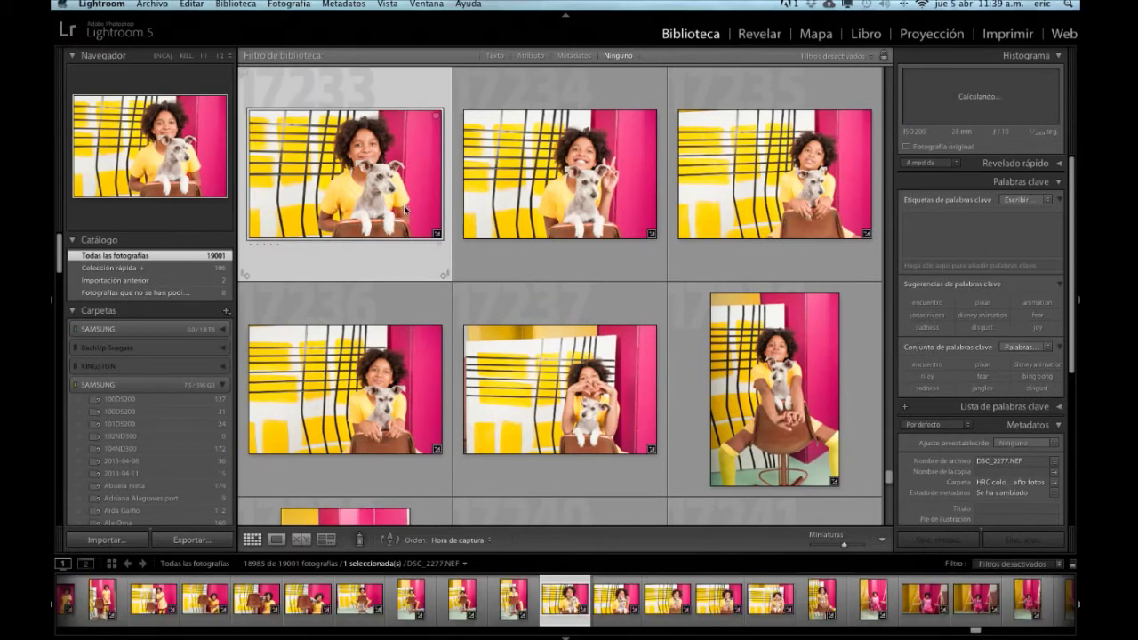
Step: View DSC_2277 large, then return to the thumbnail grid and scroll down
double_click(404, 205)
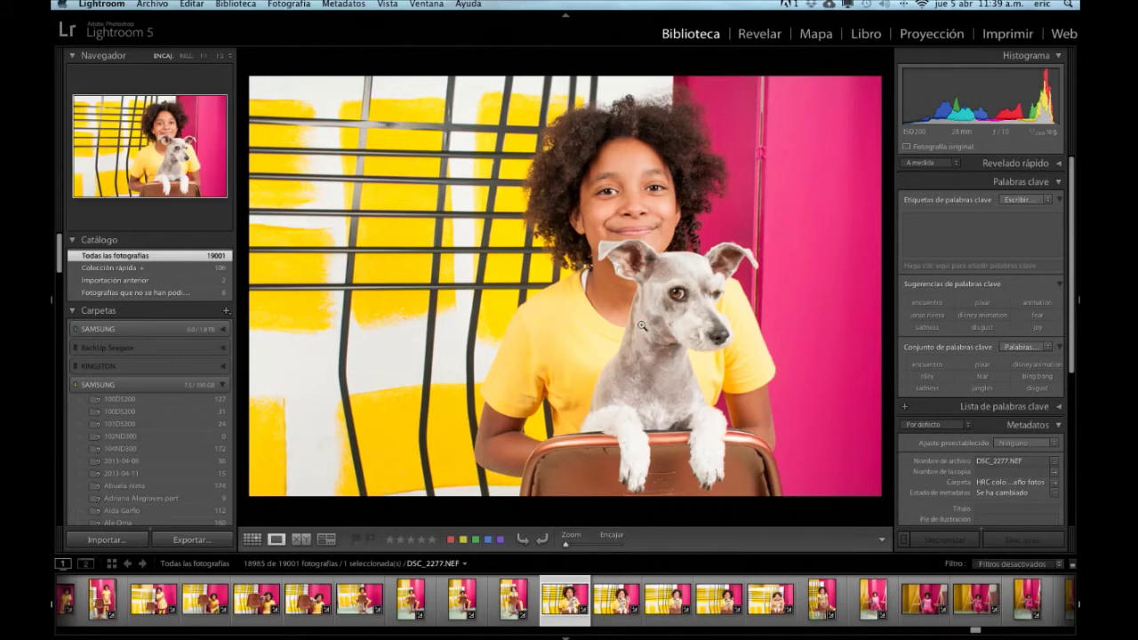
left_click(251, 540)
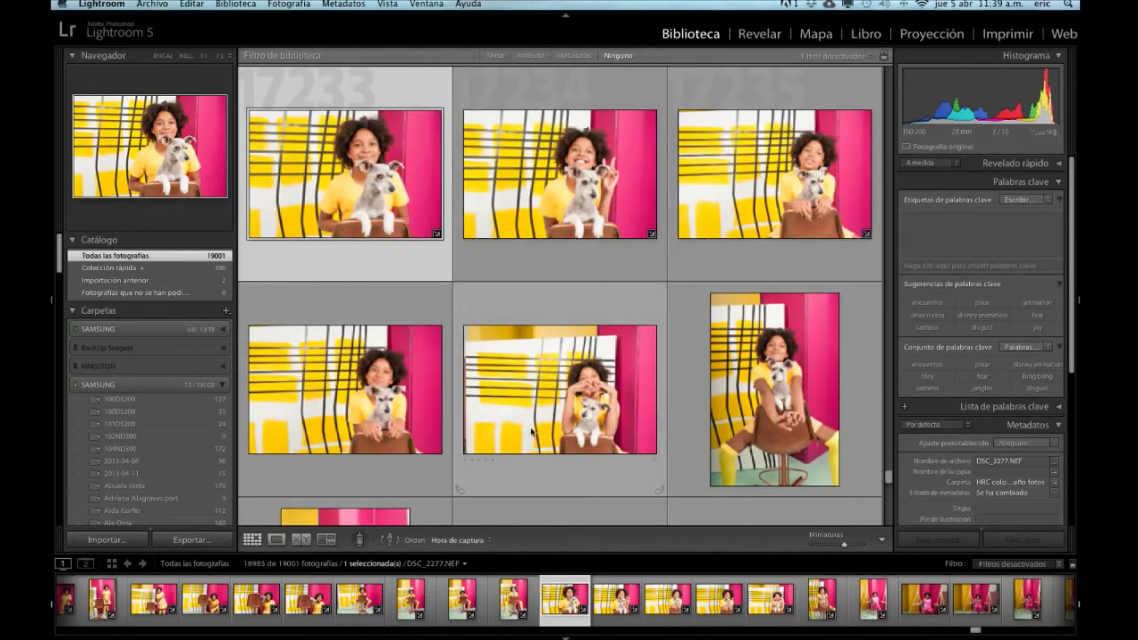
scroll(542, 407, "down", 3)
scroll(547, 405, "down", 2)
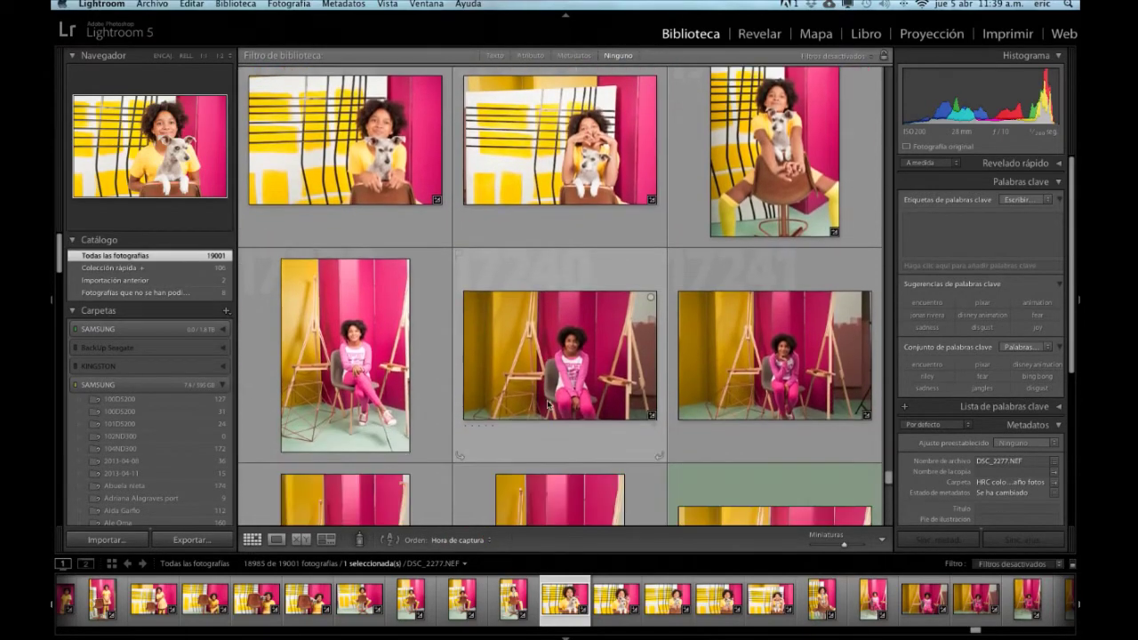
Step: Scroll back up and open the four-star photo DSC_2265 large
scroll(550, 401, "up", 3)
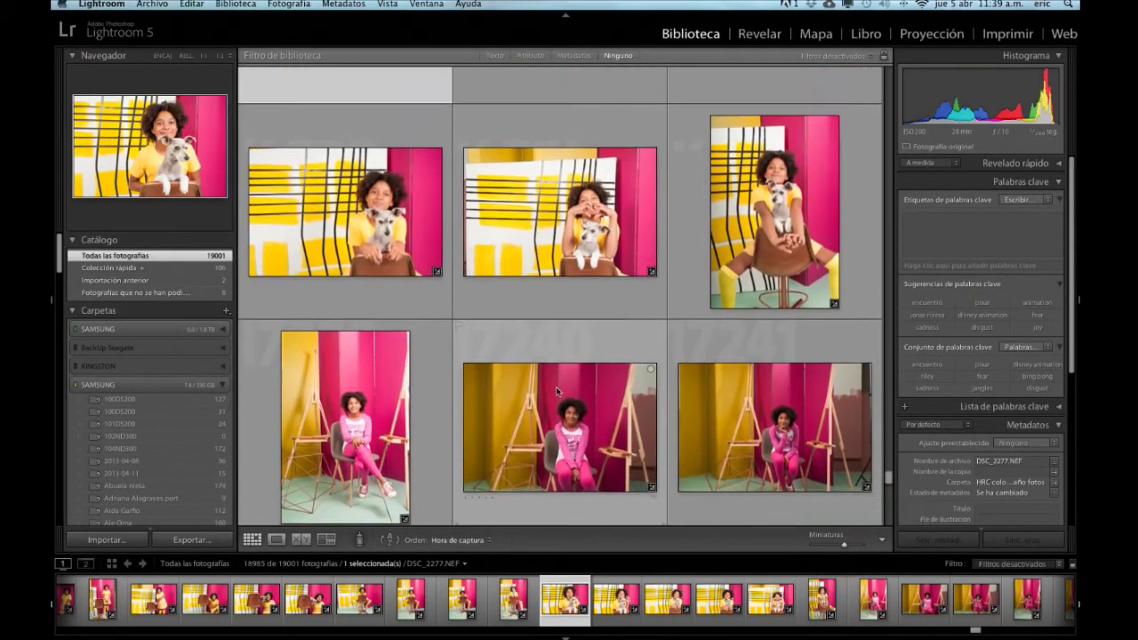
scroll(555, 387, "up", 3)
scroll(555, 387, "up", 3)
scroll(555, 387, "up", 2)
scroll(555, 387, "up", 2)
scroll(555, 388, "up", 2)
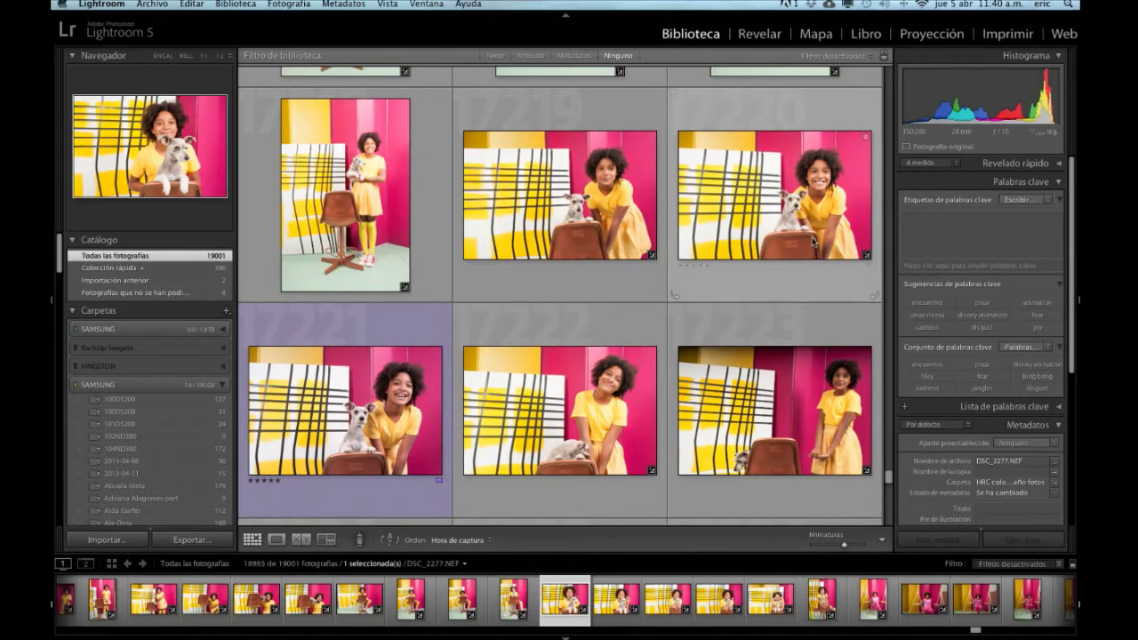
left_click(411, 430)
double_click(405, 428)
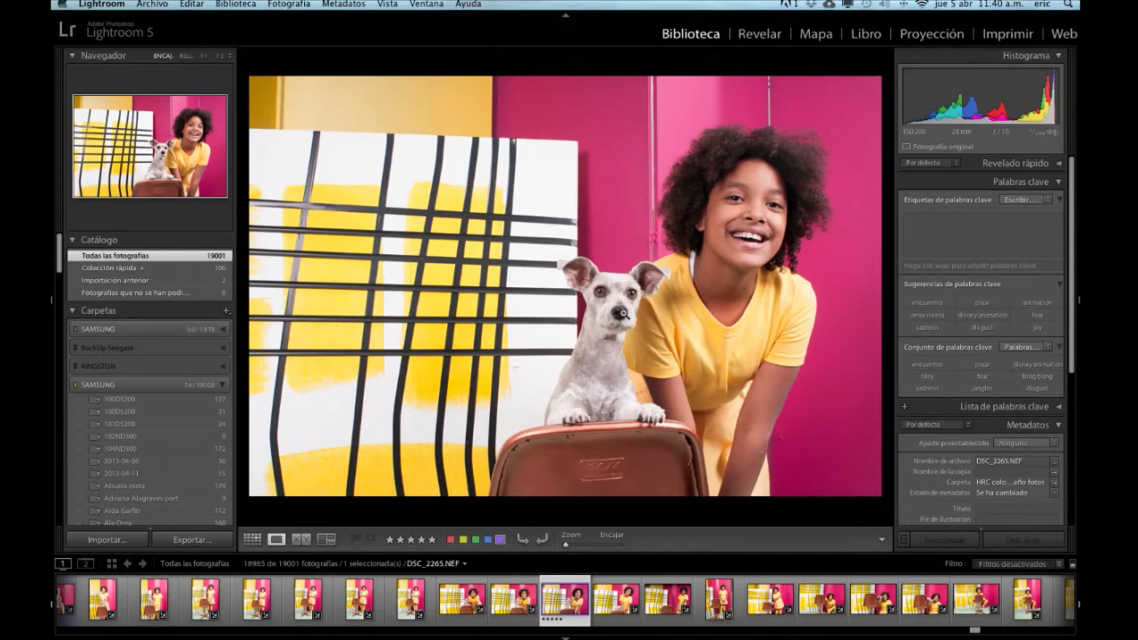
Step: Zoom DSC_2265 to 1:1, move it into Develop fitted to view, with the crop tool active
left_click(622, 310)
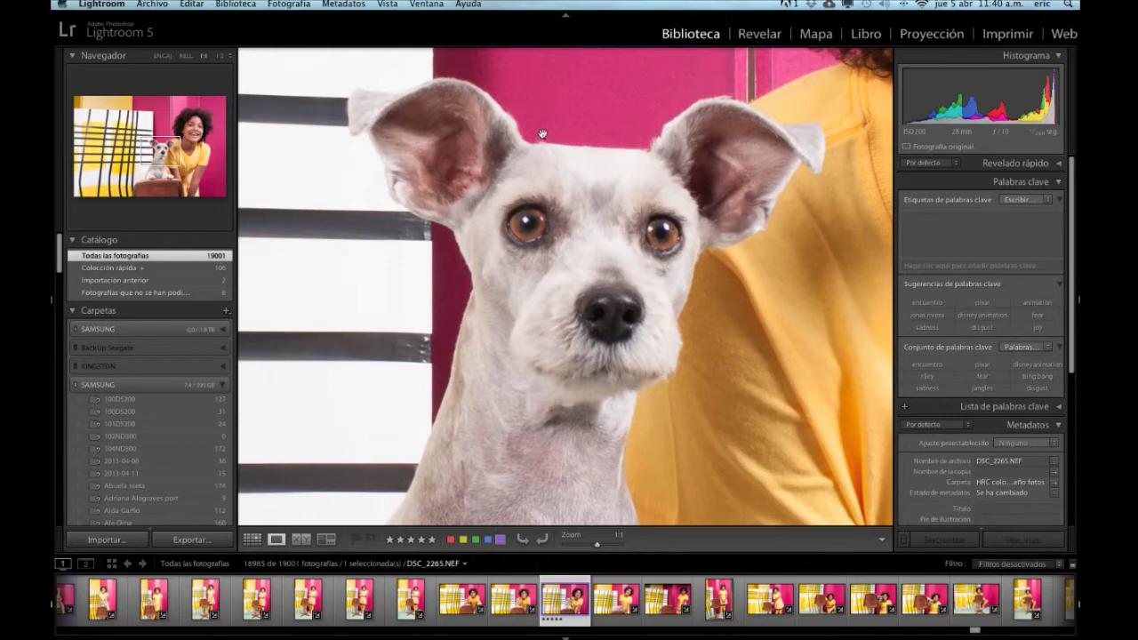
left_click(759, 36)
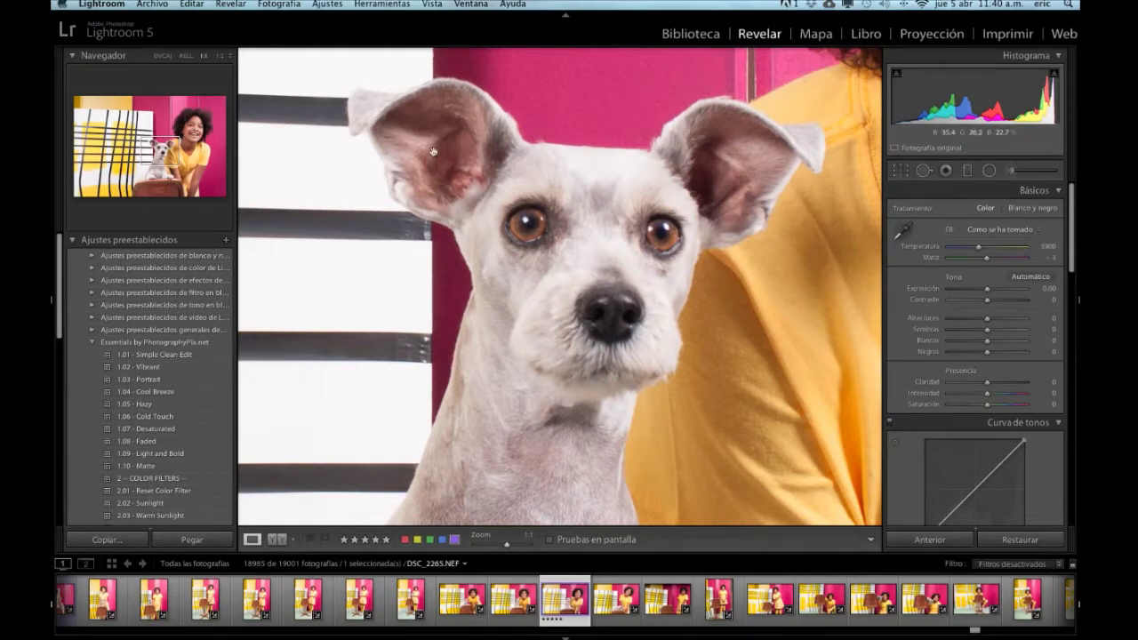
left_click_drag(328, 164, 346, 157)
left_click(346, 157)
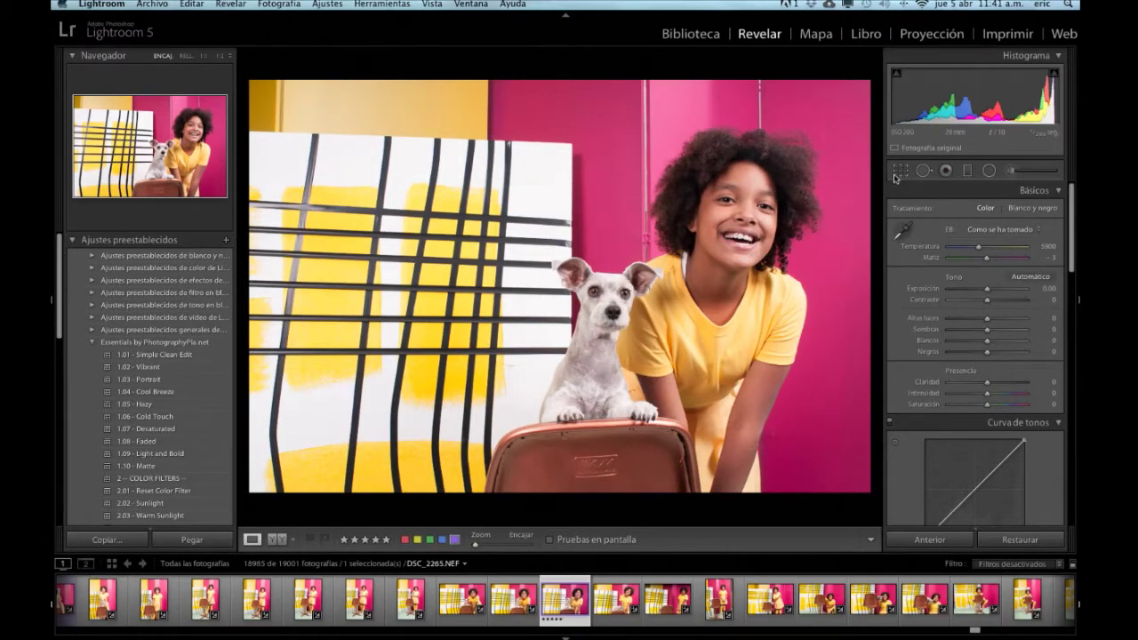
left_click(901, 173)
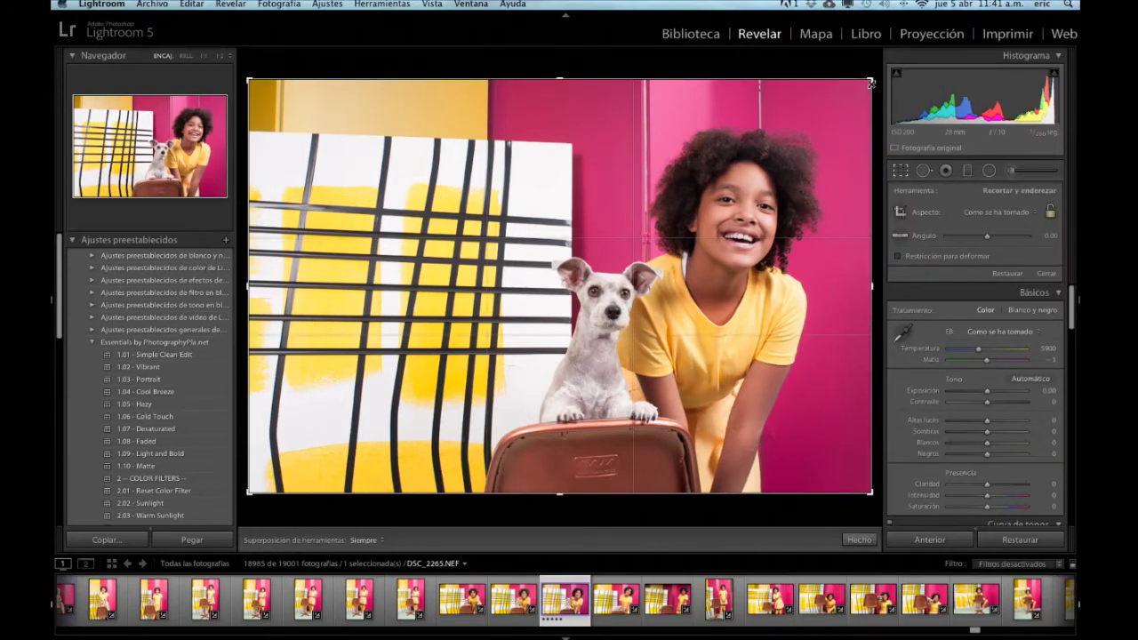
Step: Tighten the crop around the girl and dog, reposition the photo, apply it, then undo once
mouse_move(872, 82)
left_mouse_down()
mouse_move(708, 211)
mouse_move(561, 266)
left_mouse_up()
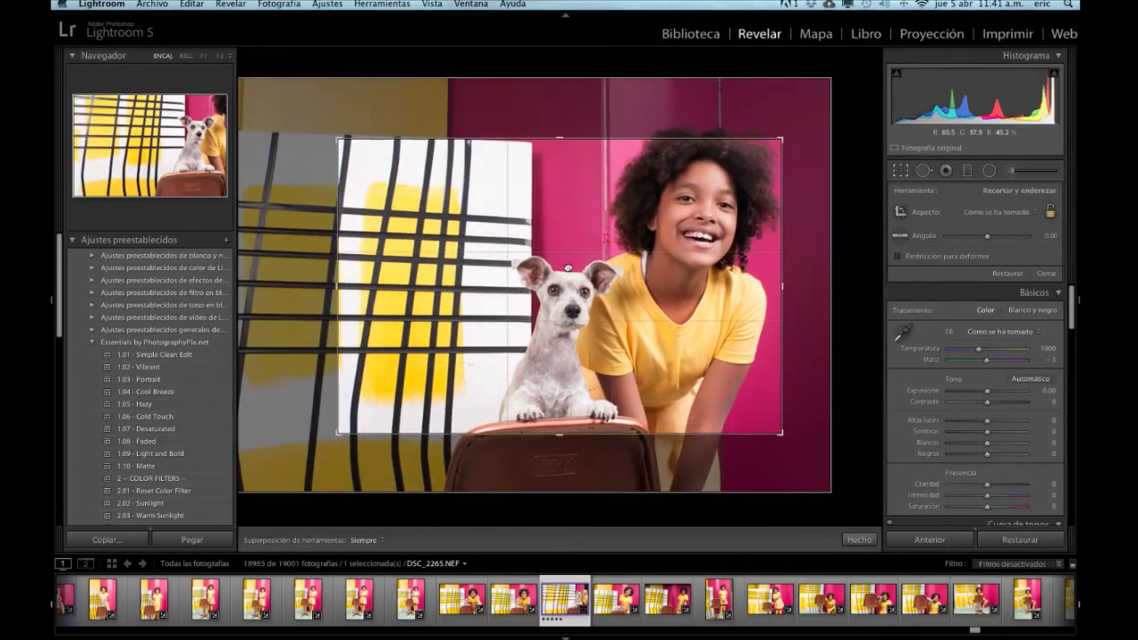
left_click_drag(681, 226, 686, 255)
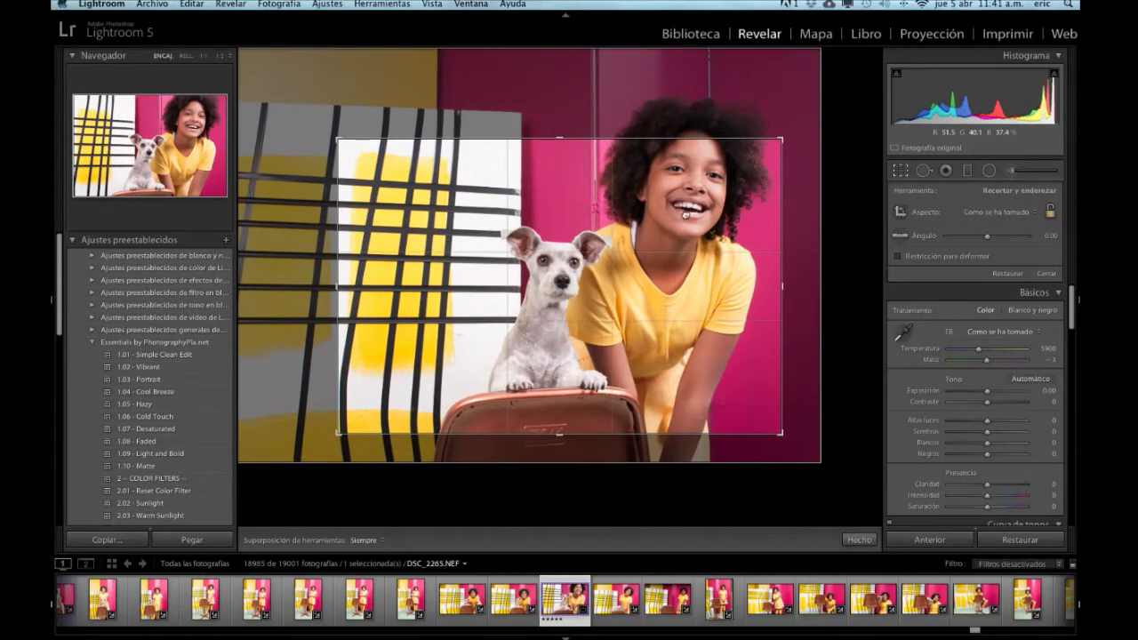
left_click_drag(686, 255, 690, 255)
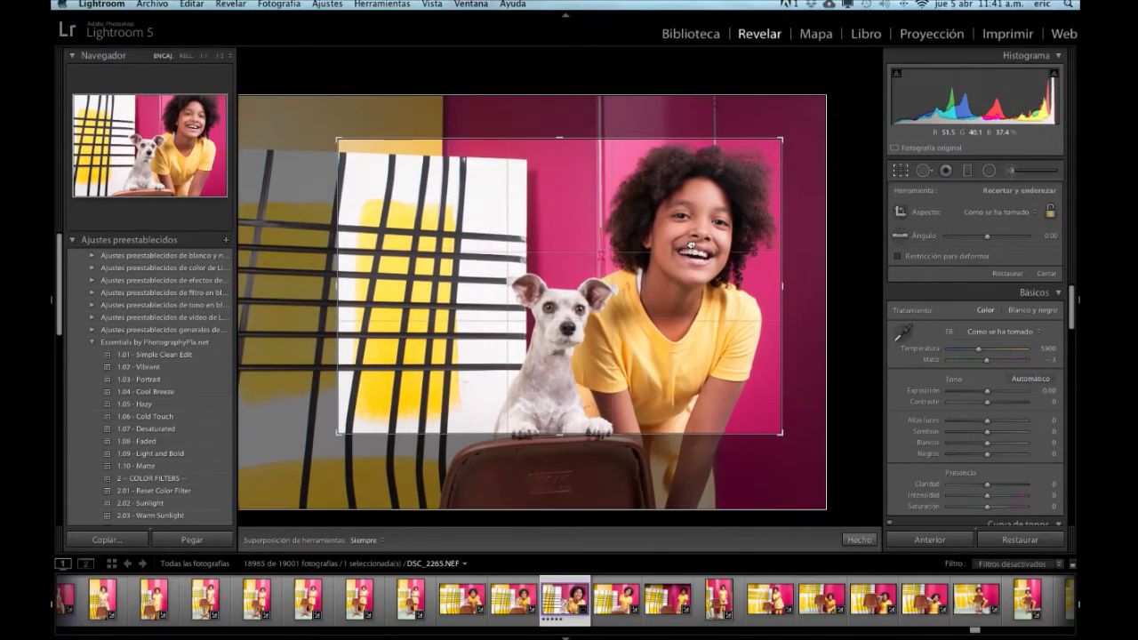
left_click_drag(690, 254, 690, 233)
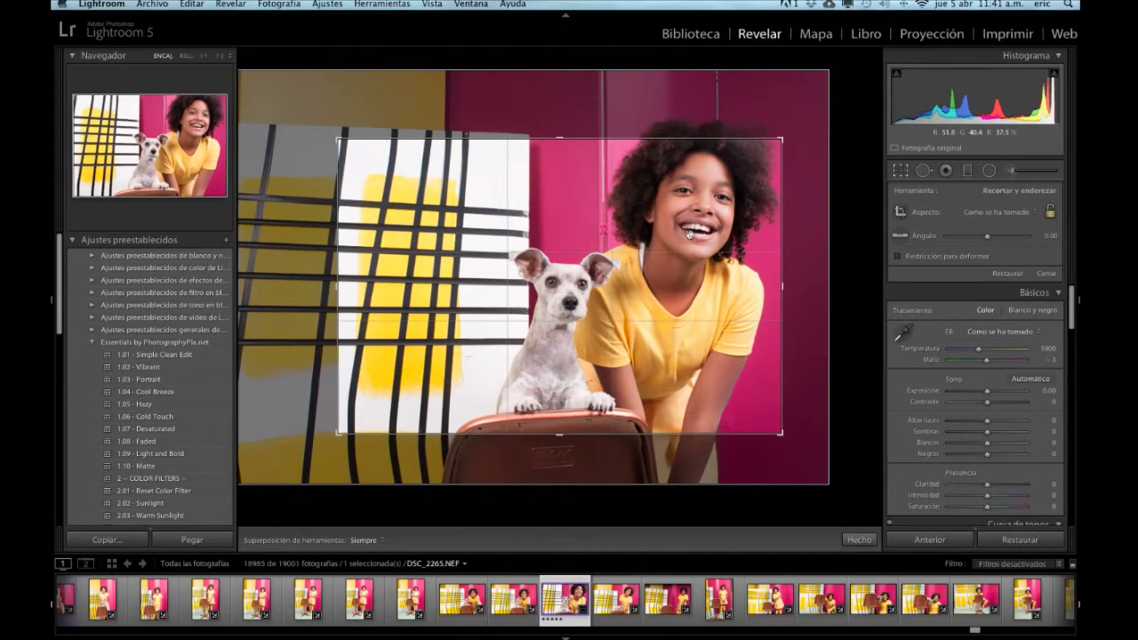
key("Return")
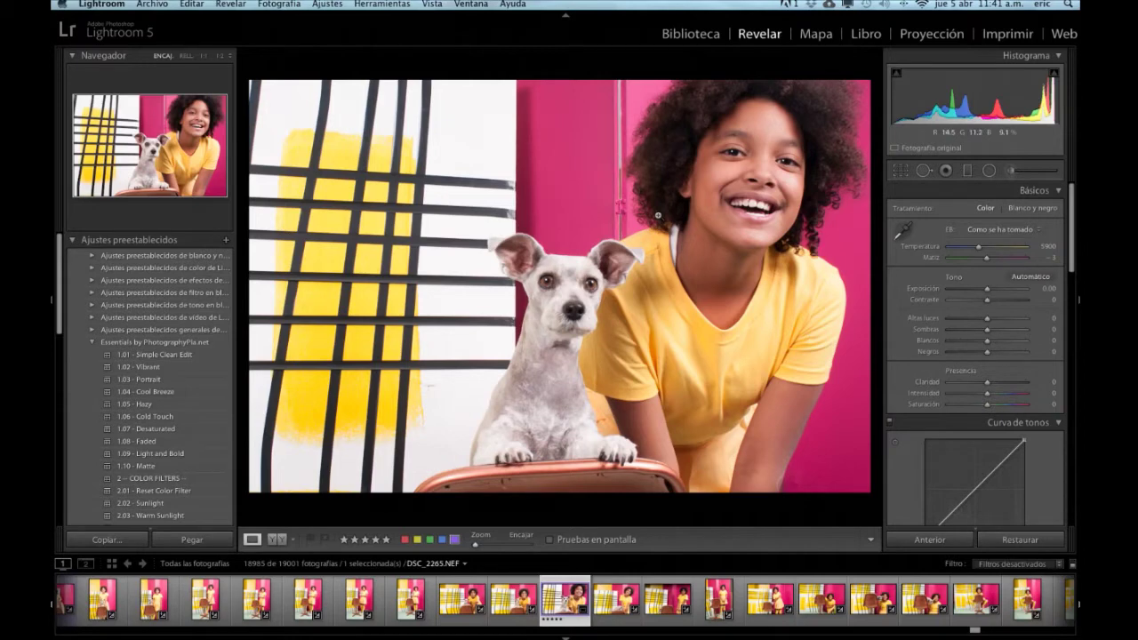
key("super+z")
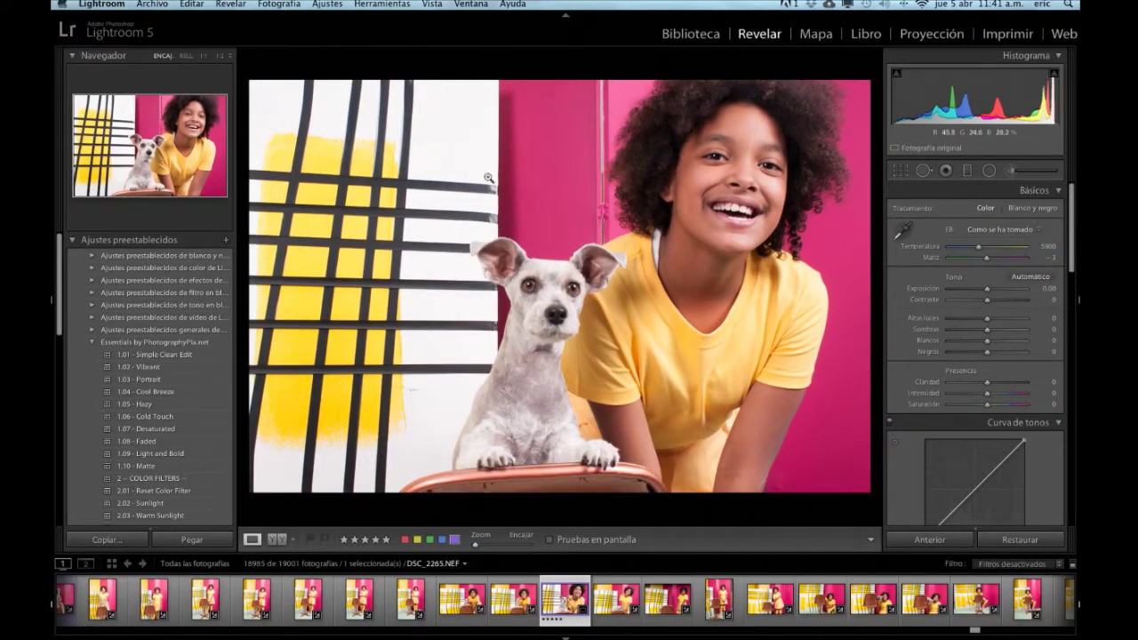
Step: Set the spot healing brush to size about 79, feather 42 and opacity 65
left_click(153, 159)
left_click(925, 172)
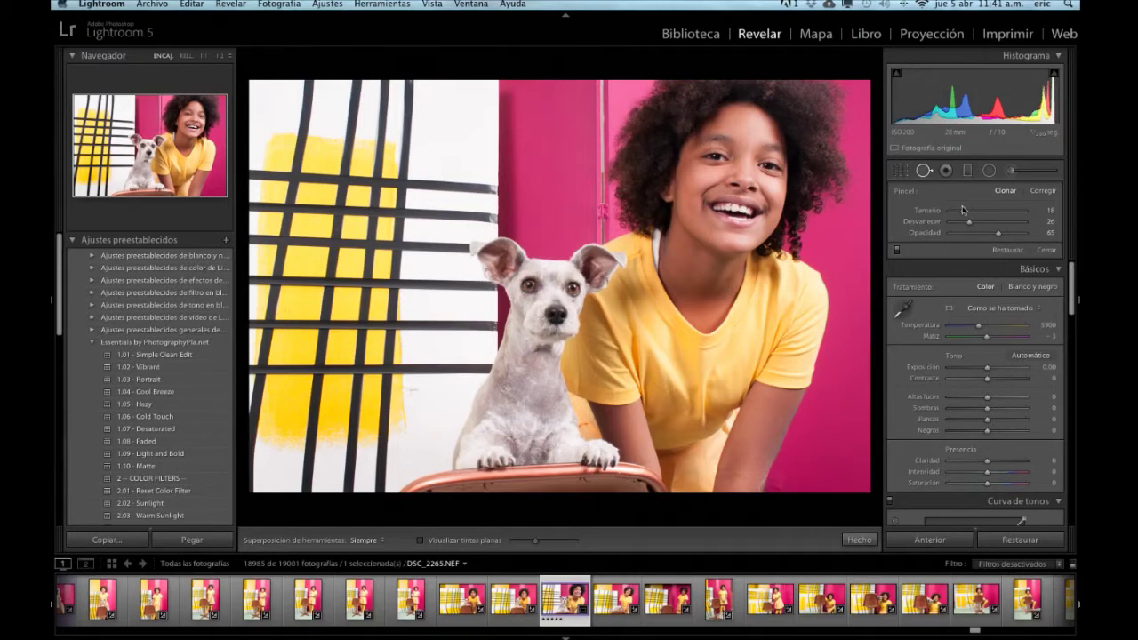
left_click_drag(964, 211, 1004, 215)
left_click_drag(1004, 215, 1009, 215)
left_click_drag(973, 224, 986, 226)
scroll(777, 211, "up", 2)
scroll(777, 212, "up", 1)
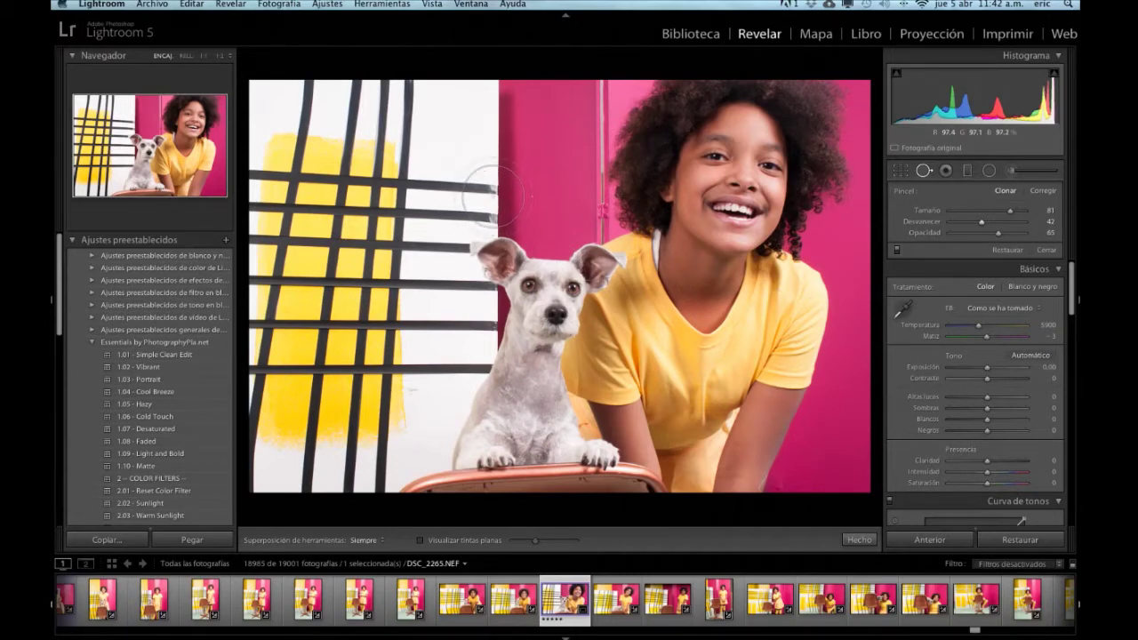
scroll(494, 196, "down", 2)
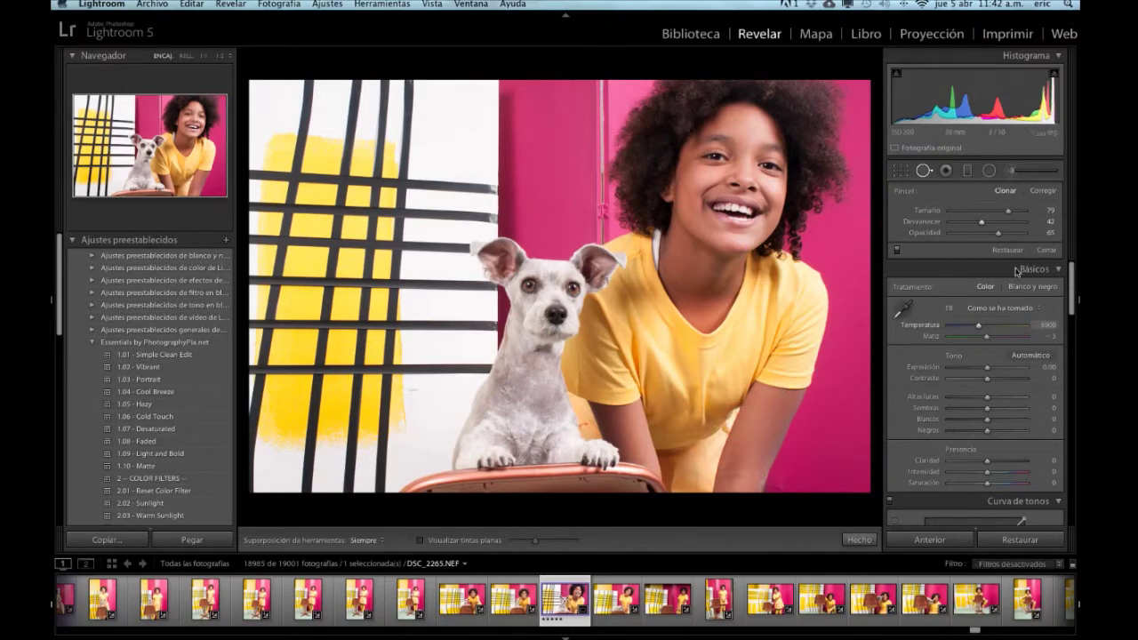
left_click(947, 171)
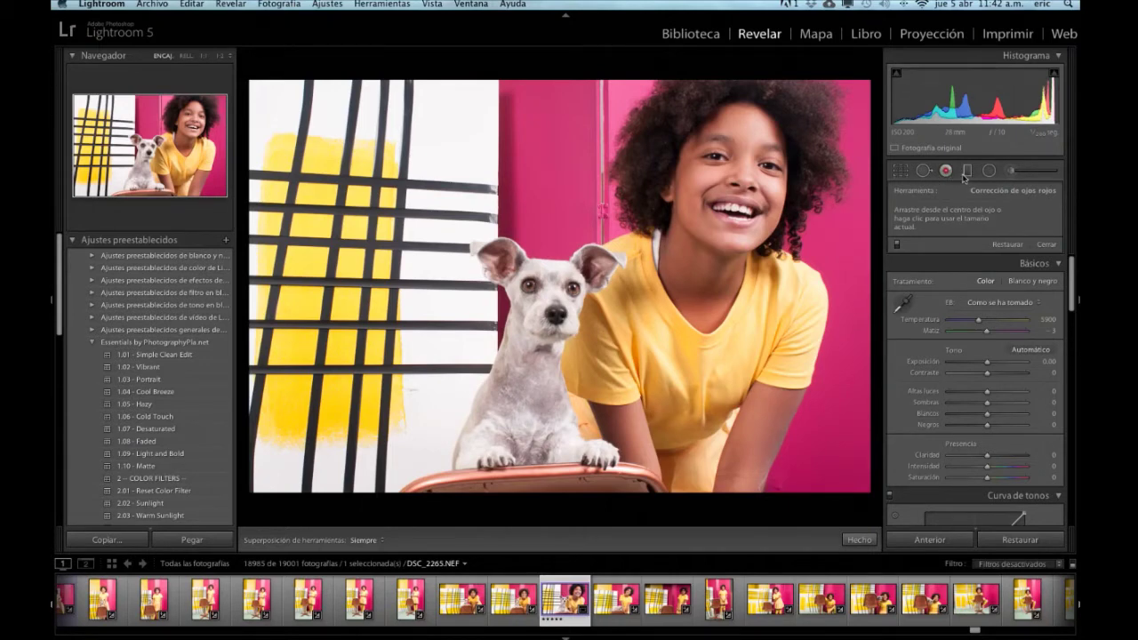
Step: Try the graduated and radial filter tools, zoom on the girl's shoulder and back, then reopen crop framing
left_click(968, 173)
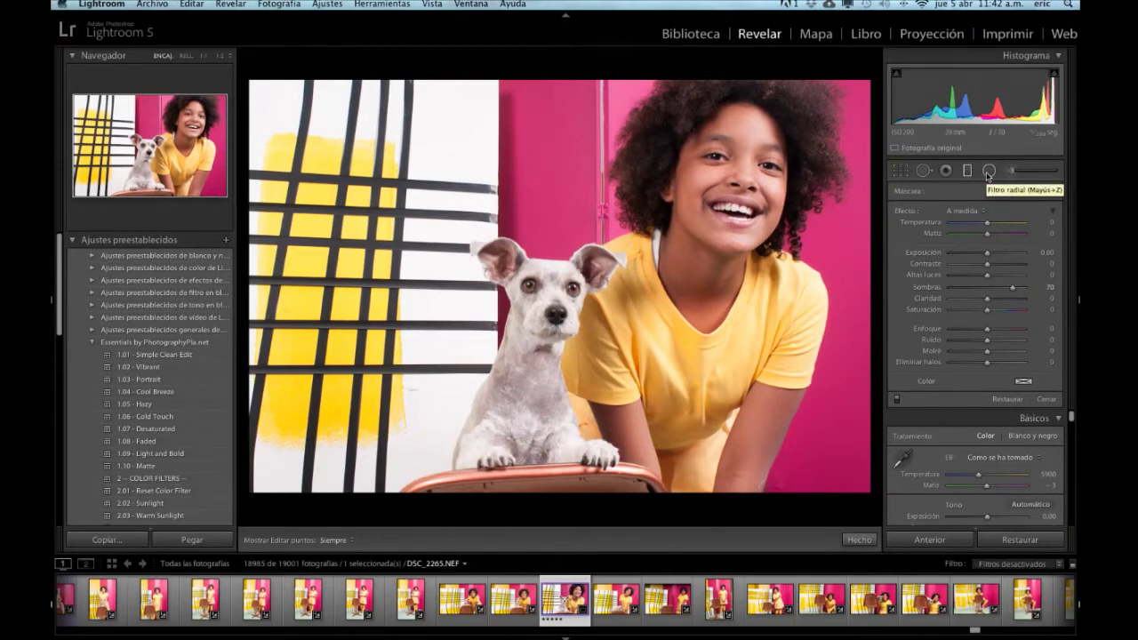
left_click(988, 177)
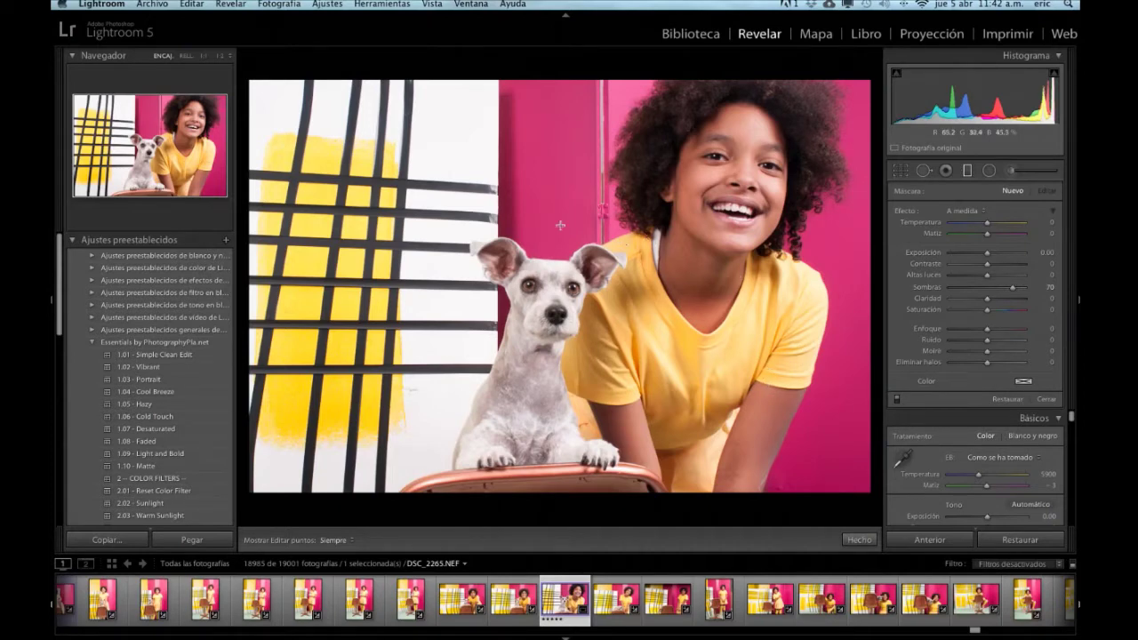
left_click(192, 165)
left_click(192, 165)
left_click(900, 172)
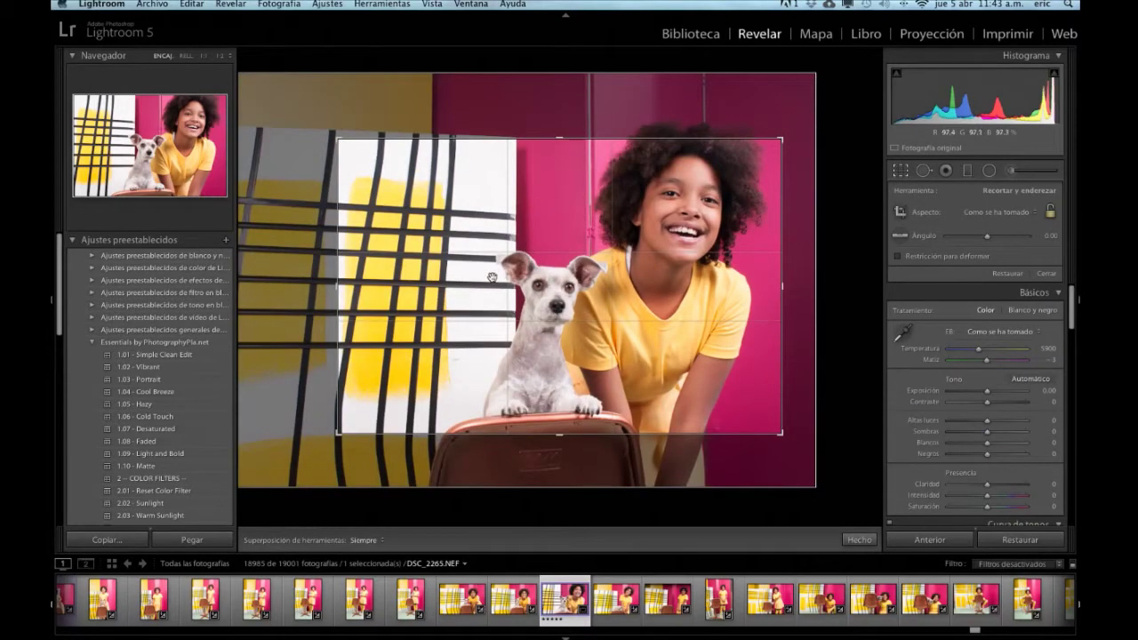
Step: Reset the crop to the full photo with Restaurar recorte and exit the crop tool
right_click(438, 316)
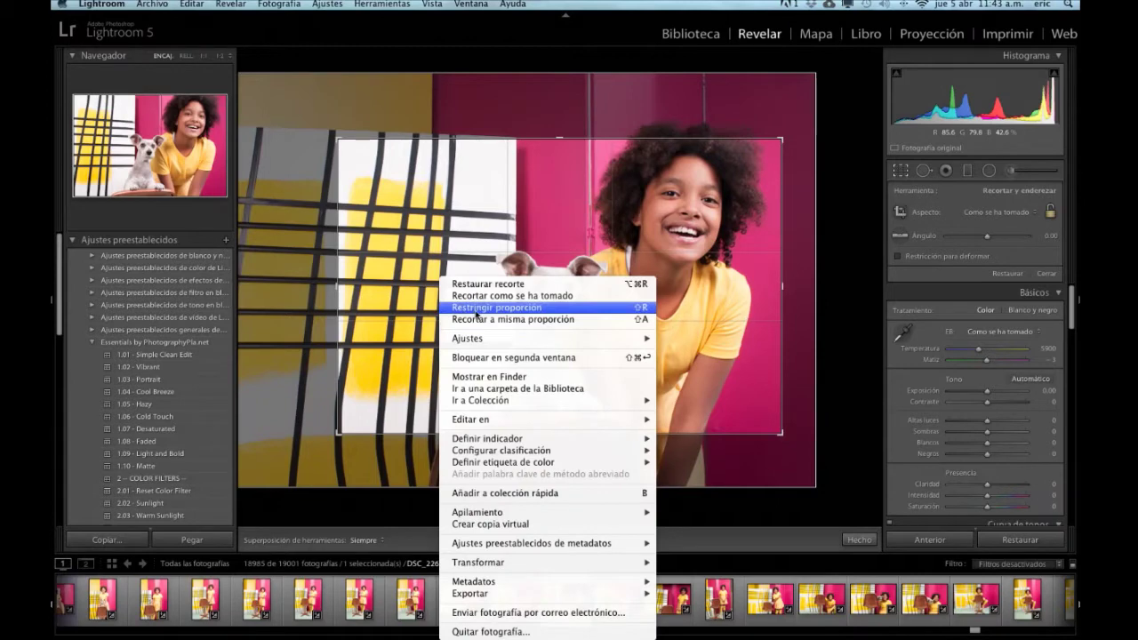
left_click(498, 284)
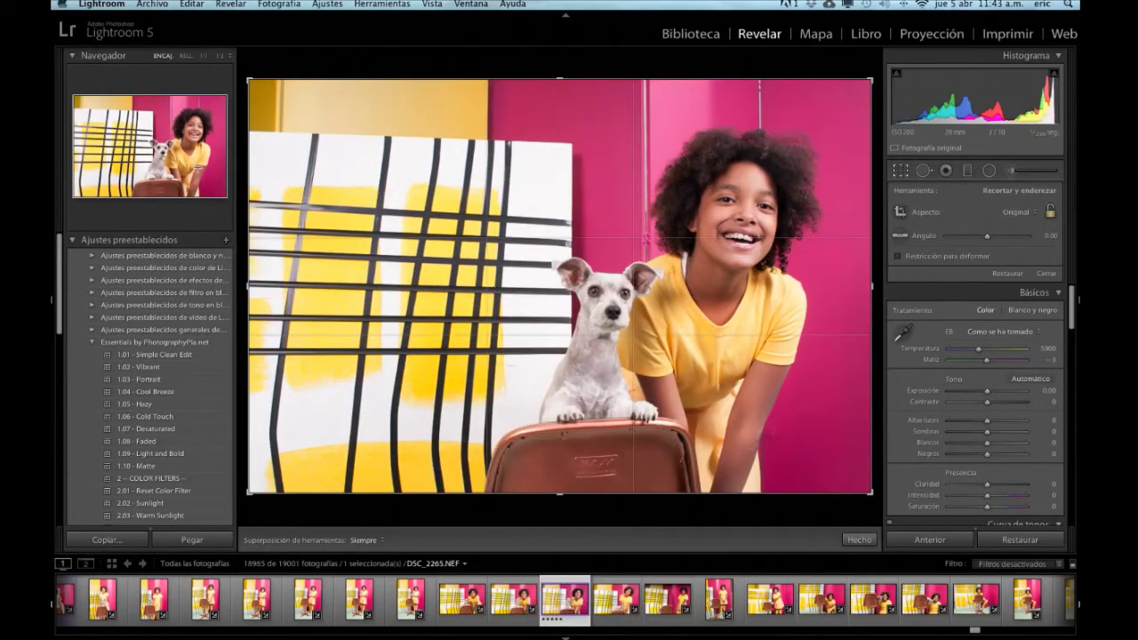
key("Return")
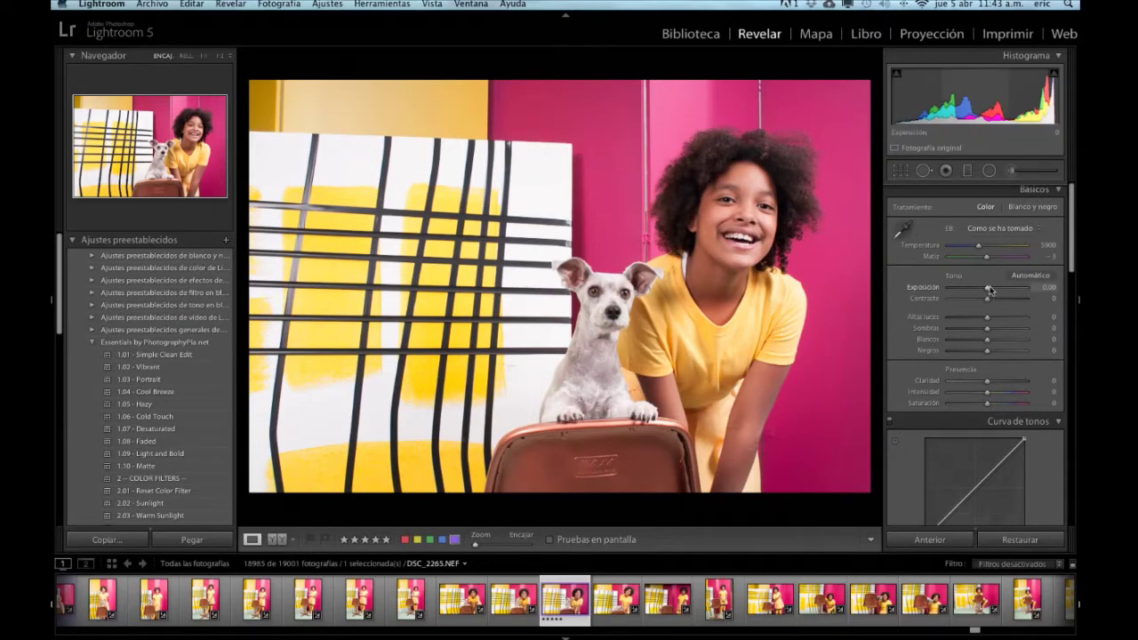
left_click_drag(988, 289, 993, 289)
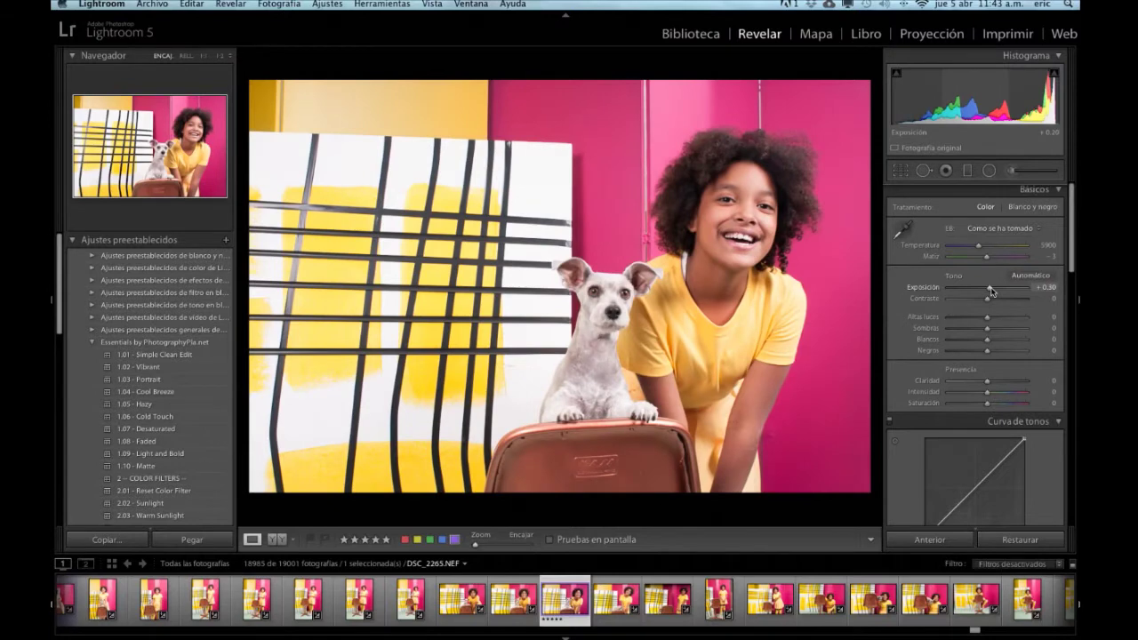
left_click_drag(993, 289, 1004, 289)
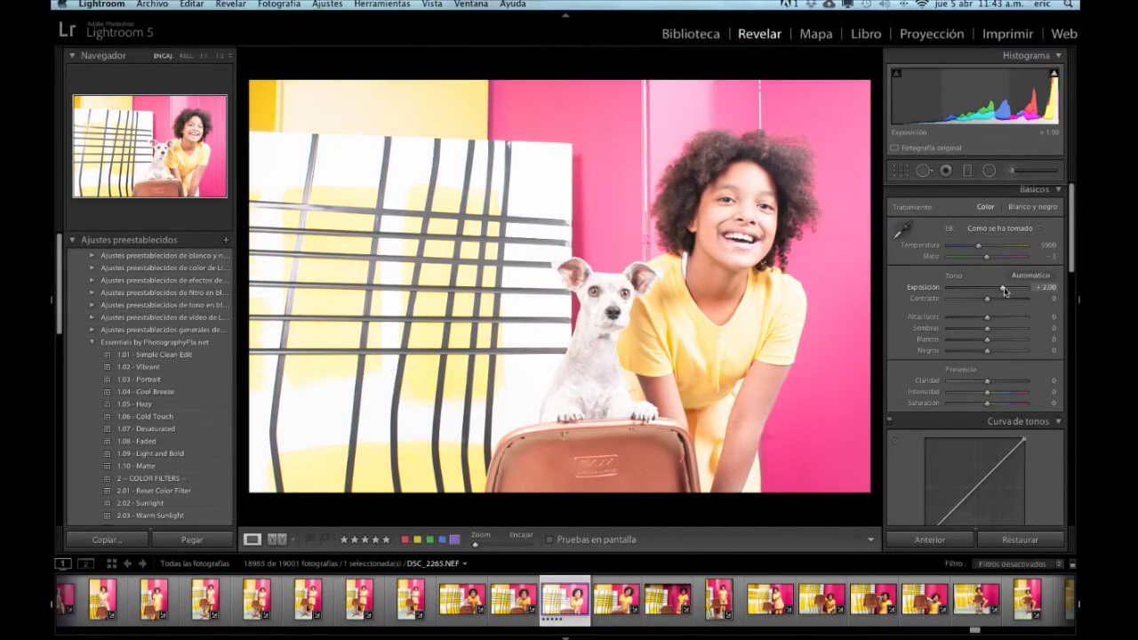
left_click_drag(1004, 291, 987, 293)
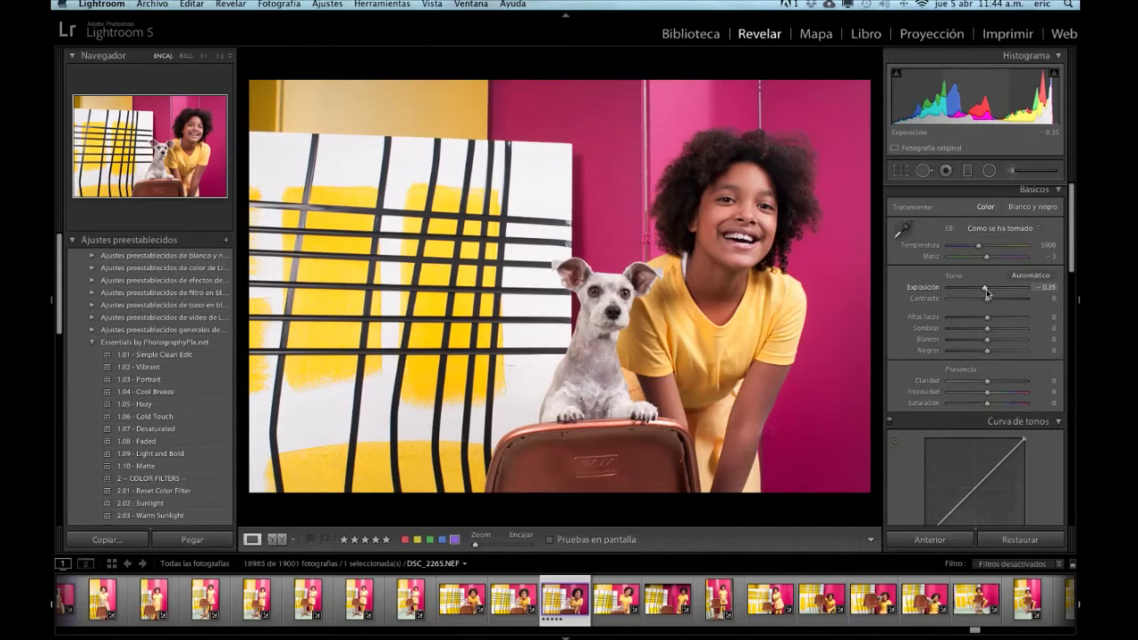
mouse_move(985, 293)
left_mouse_down()
mouse_move(960, 291)
mouse_move(985, 294)
left_mouse_up()
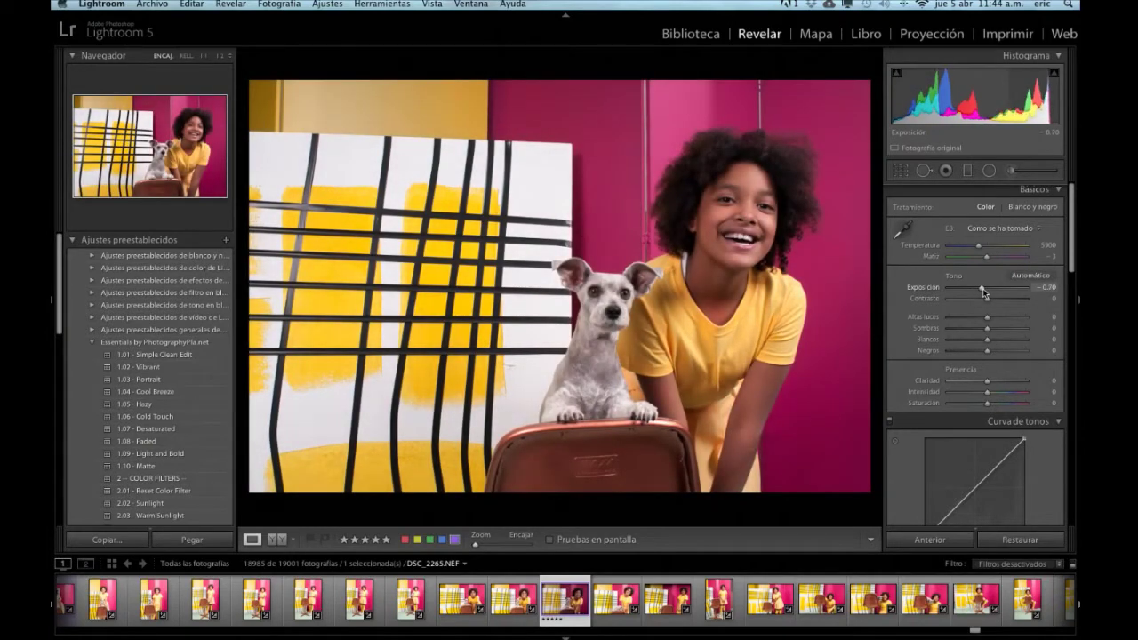
left_click_drag(985, 293, 986, 292)
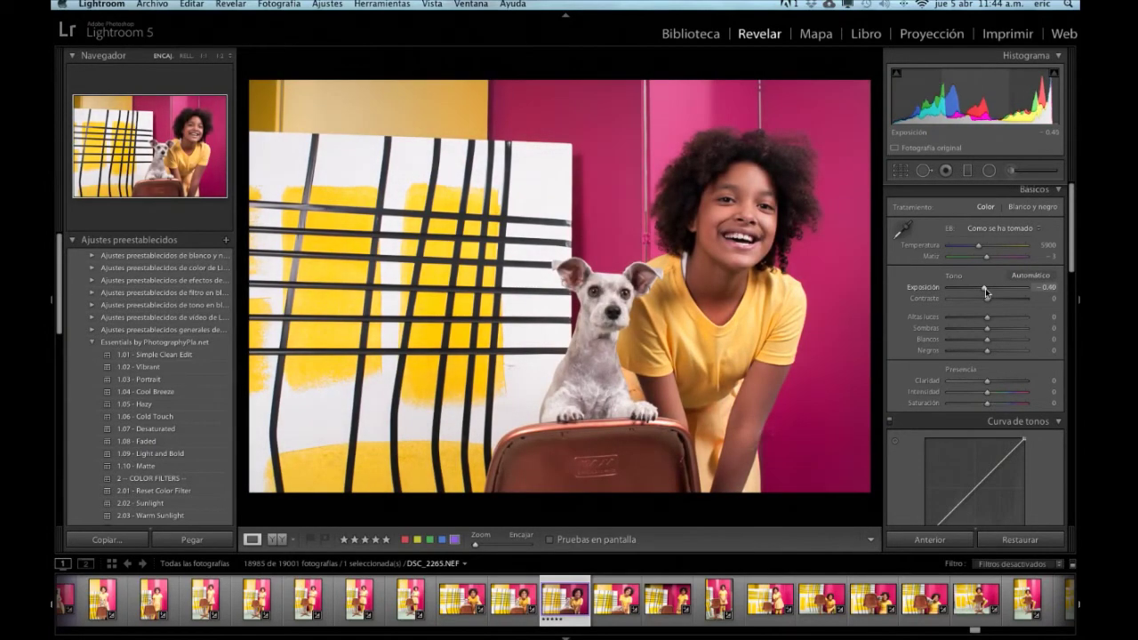
left_click_drag(985, 290, 987, 291)
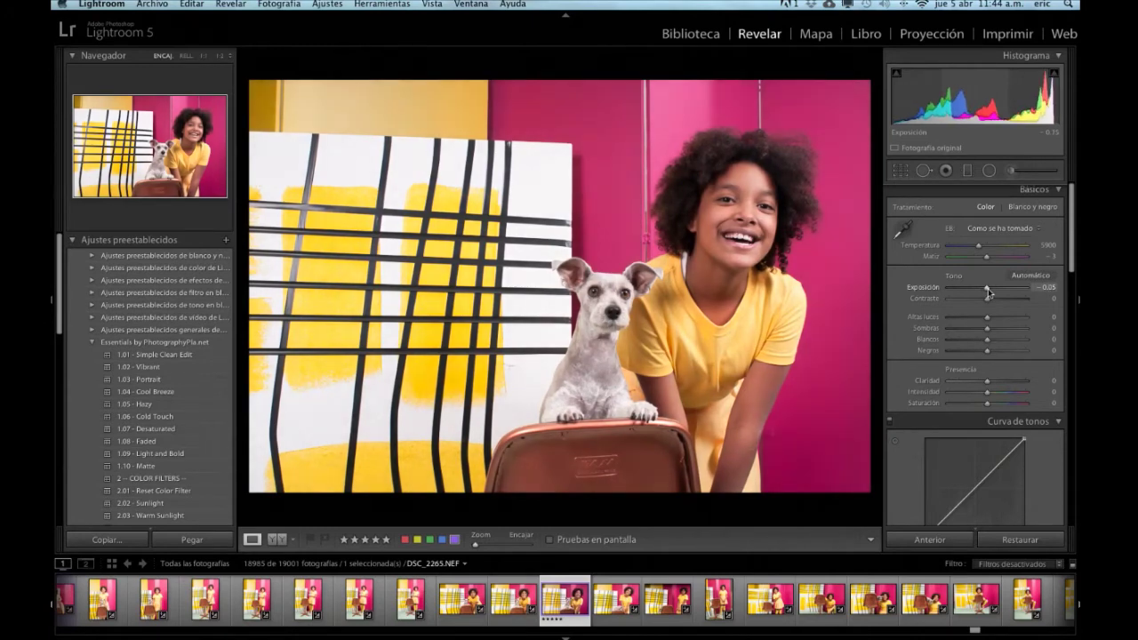
left_click(1041, 288)
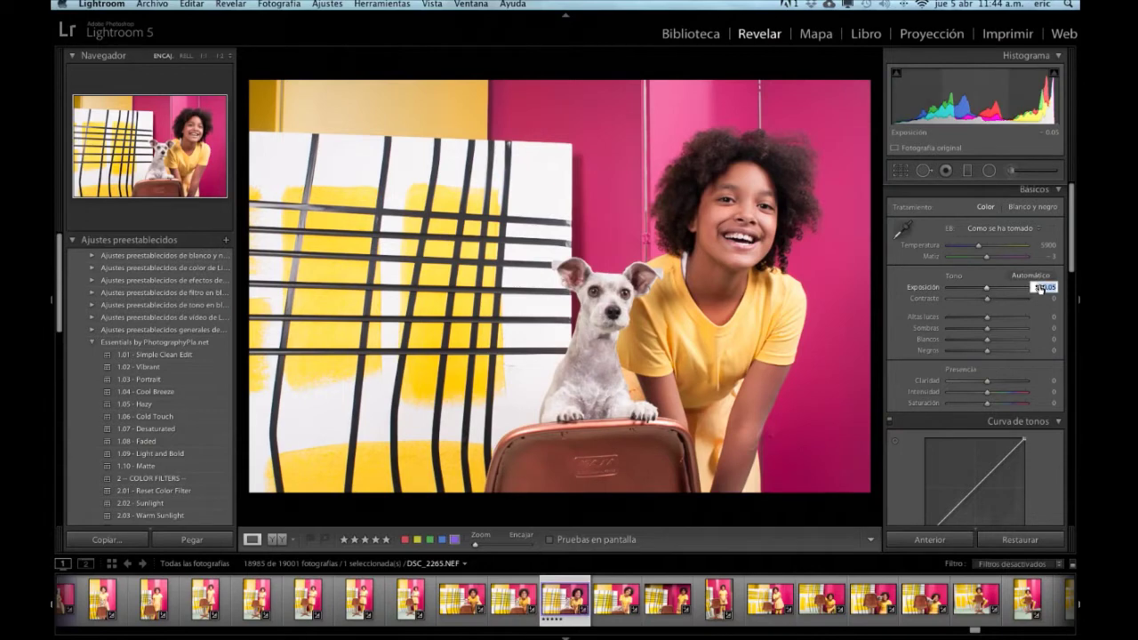
type("00")
key("Return")
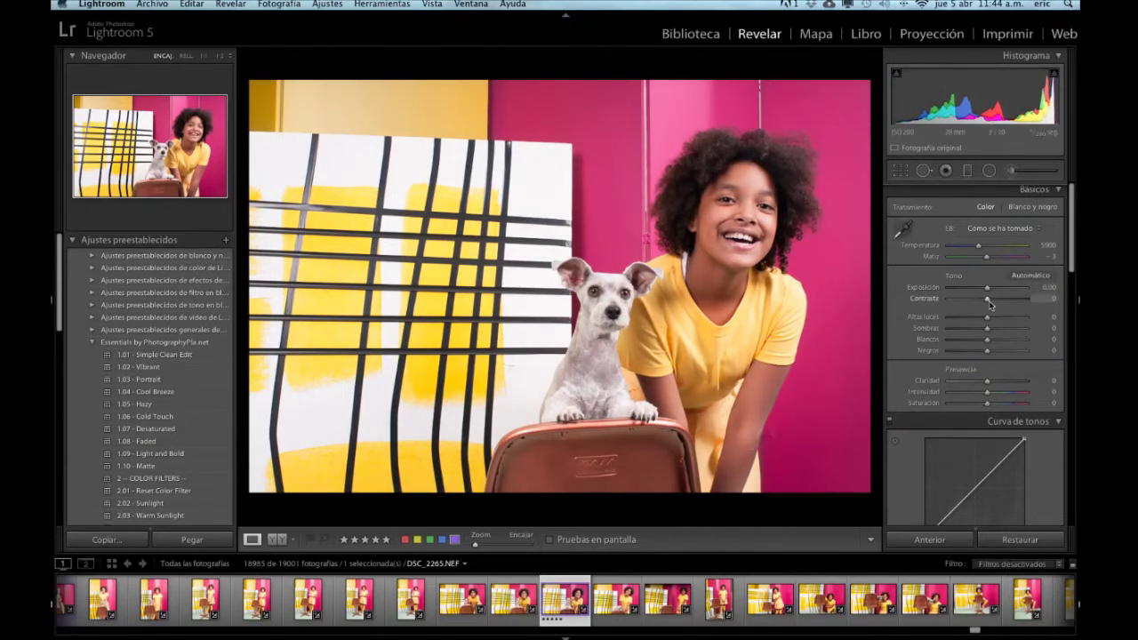
Step: Set Contrast to +13 and zoom to 1:1 on the girl's face
left_click_drag(991, 304, 995, 305)
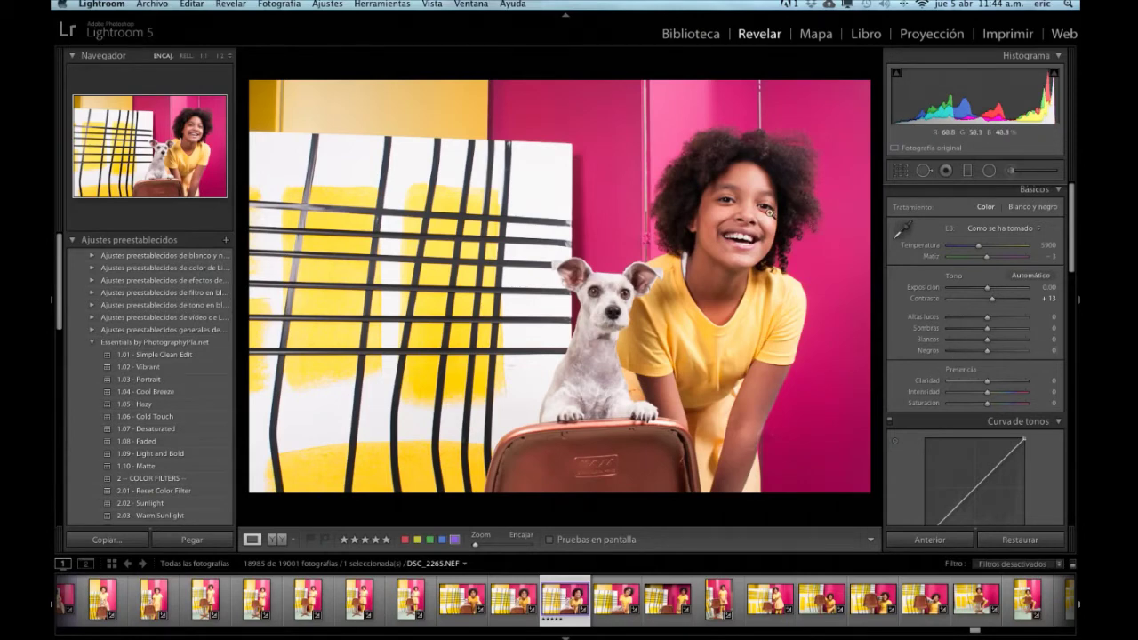
left_click(771, 215)
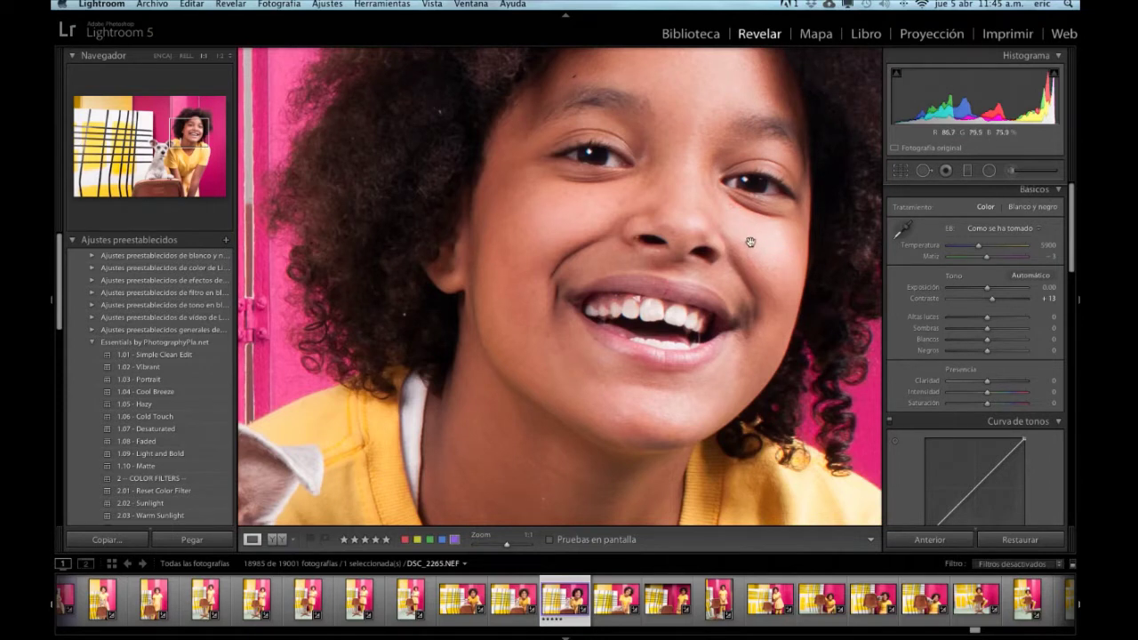
key("z")
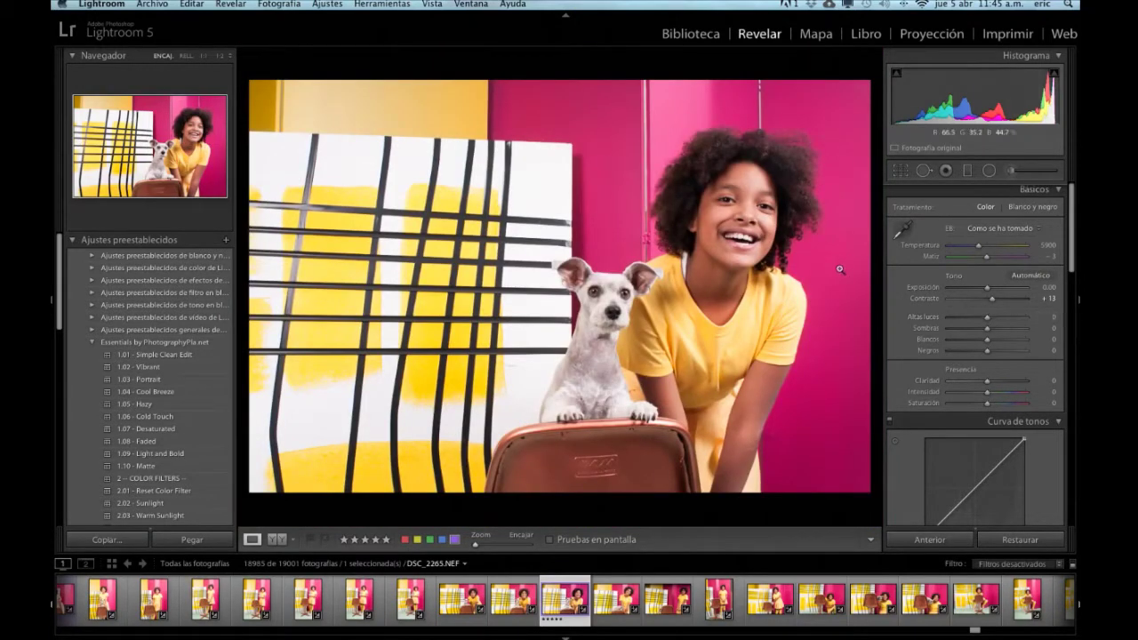
left_click(186, 126)
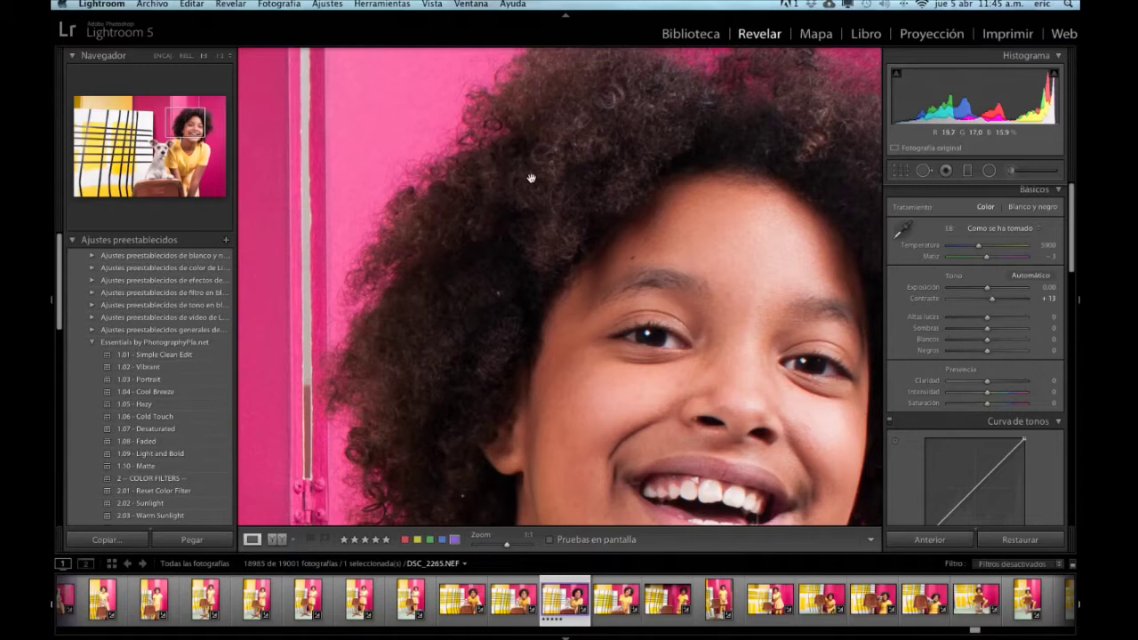
left_click(194, 133)
key("z")
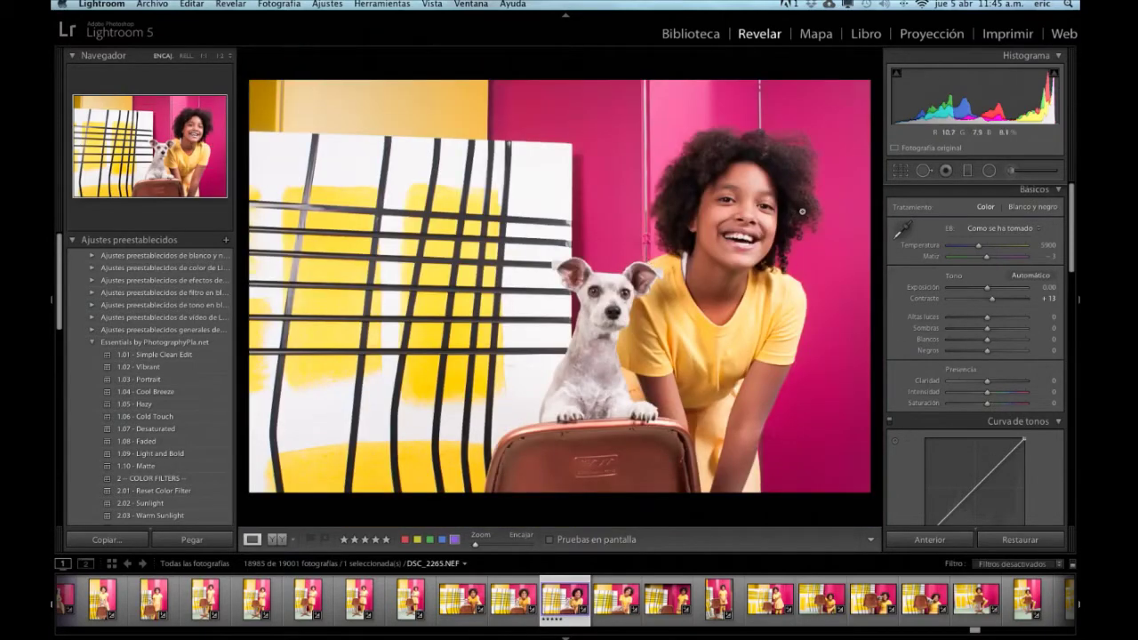
left_click(195, 124)
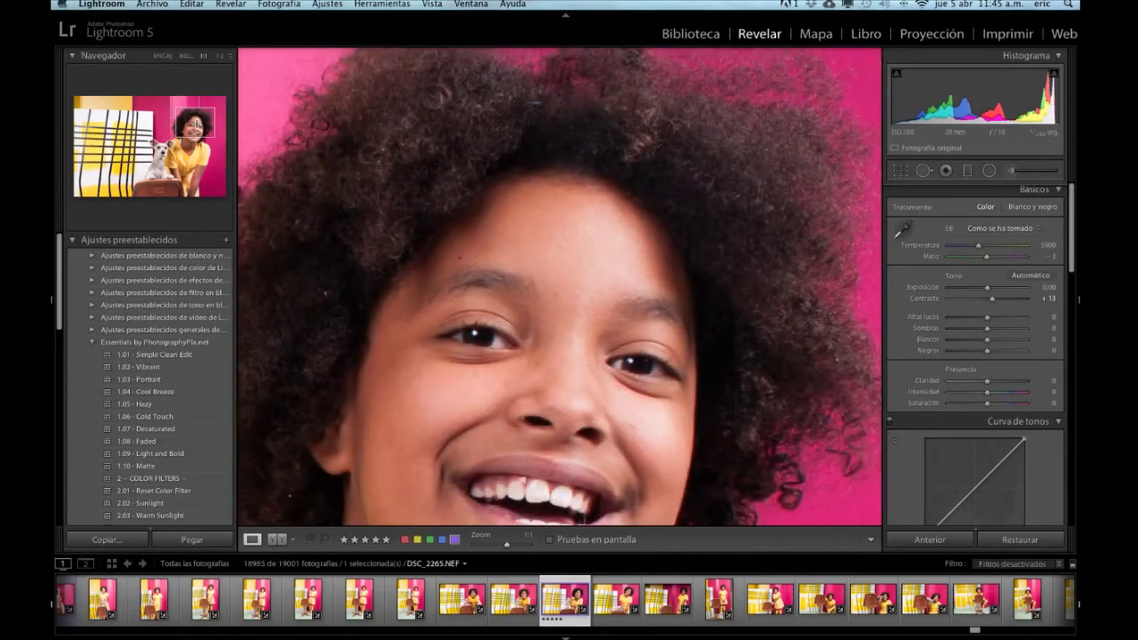
left_click(752, 181)
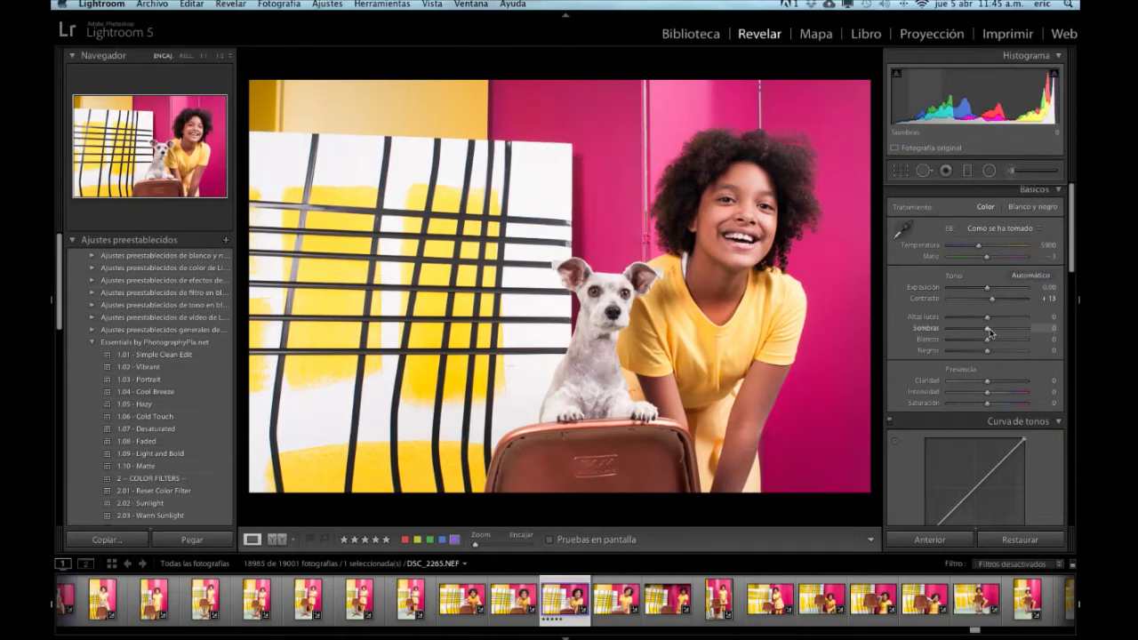
Step: Try Shadows boosts up to +97, then settle the slider at +2
left_click_drag(990, 333, 1023, 333)
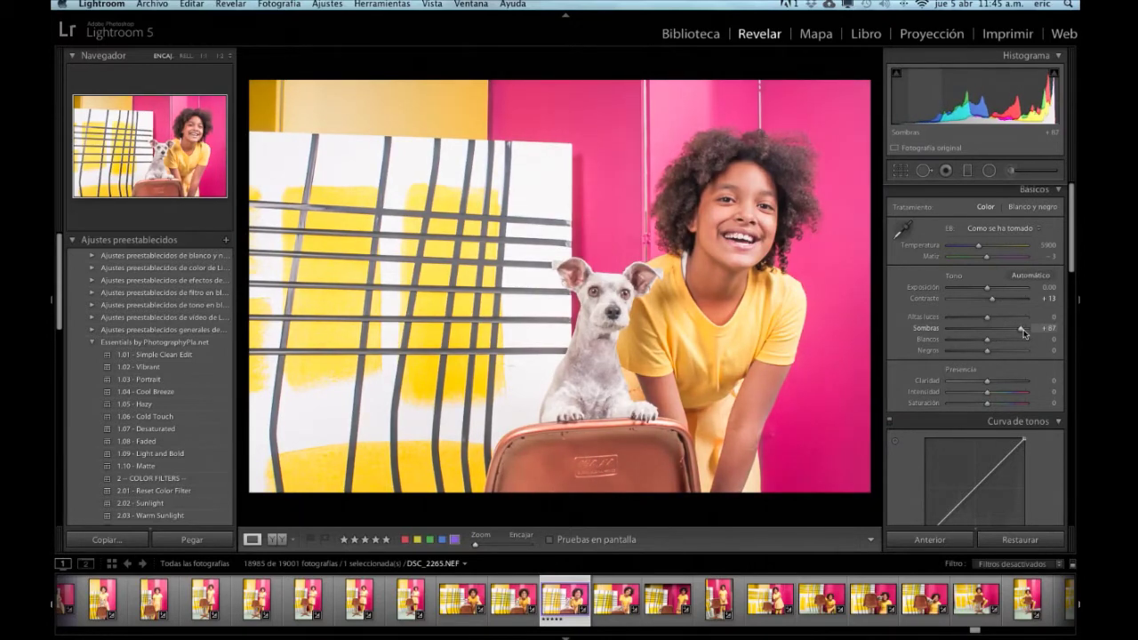
left_click_drag(1024, 333, 1028, 333)
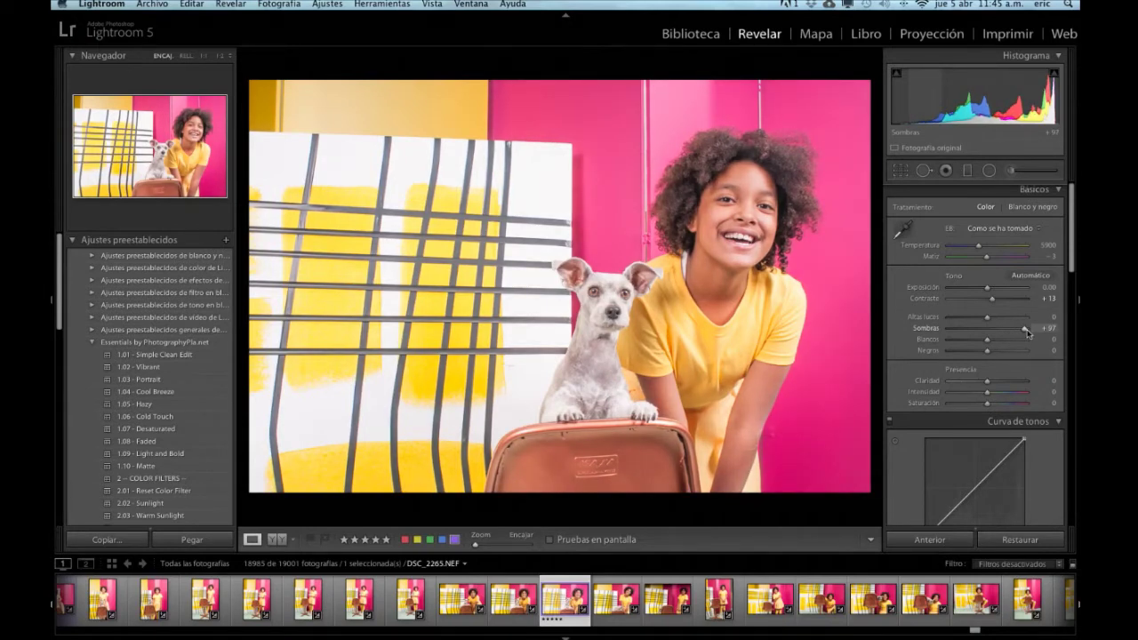
left_click_drag(1028, 332, 991, 333)
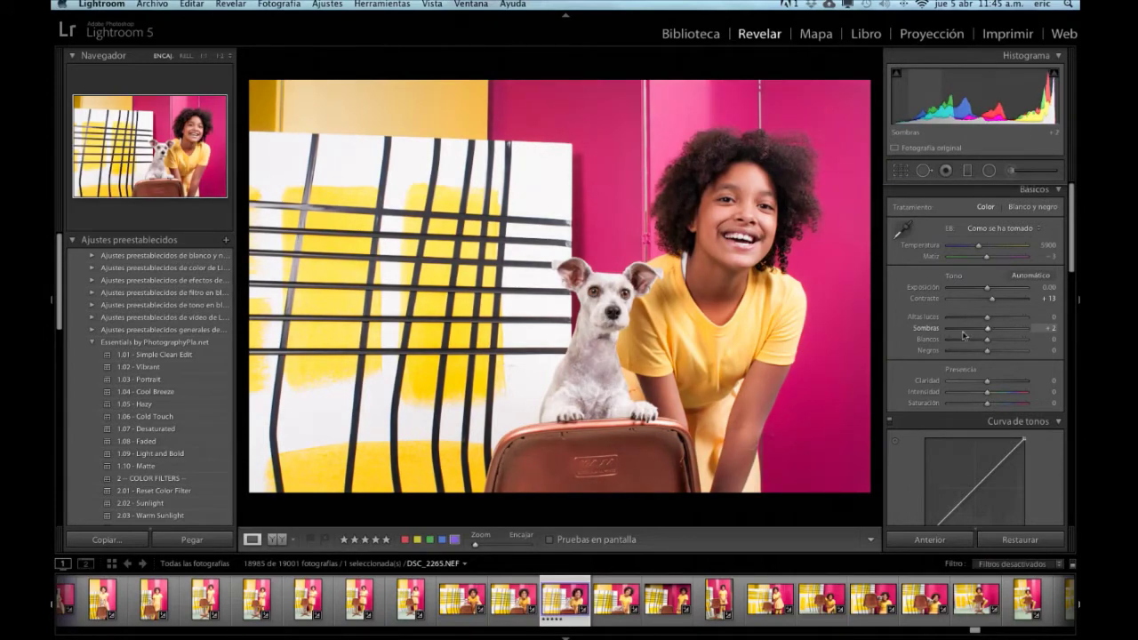
Step: Reset the Adjustment Brush effects, set Shadows 64, Sharpness 83, brush size 7, and hide the pins
left_click(1012, 171)
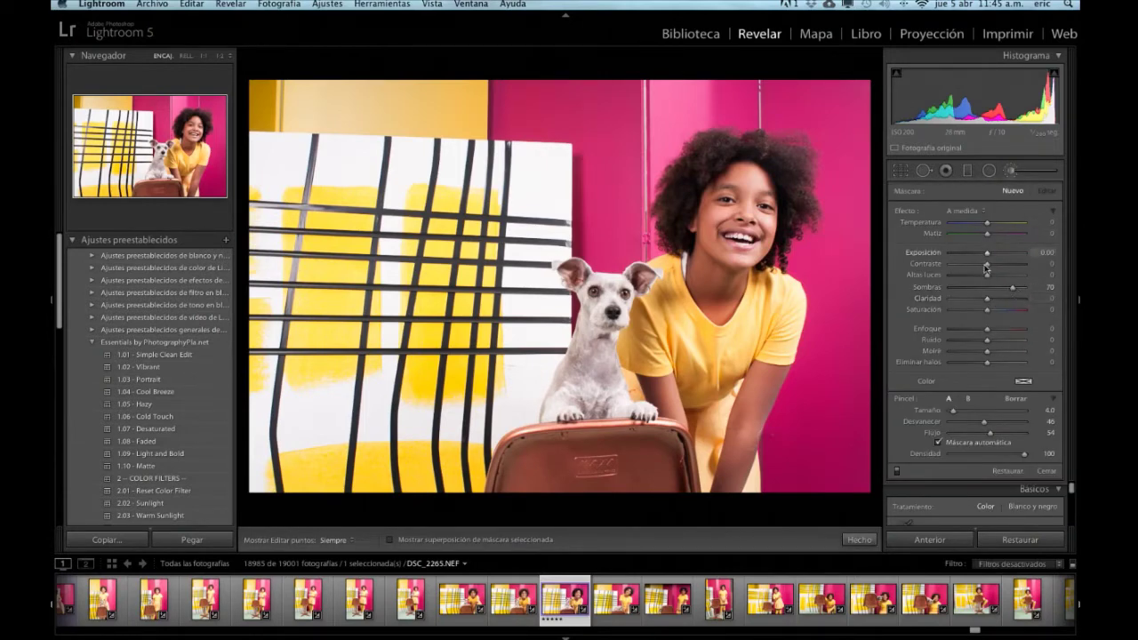
double_click(906, 212)
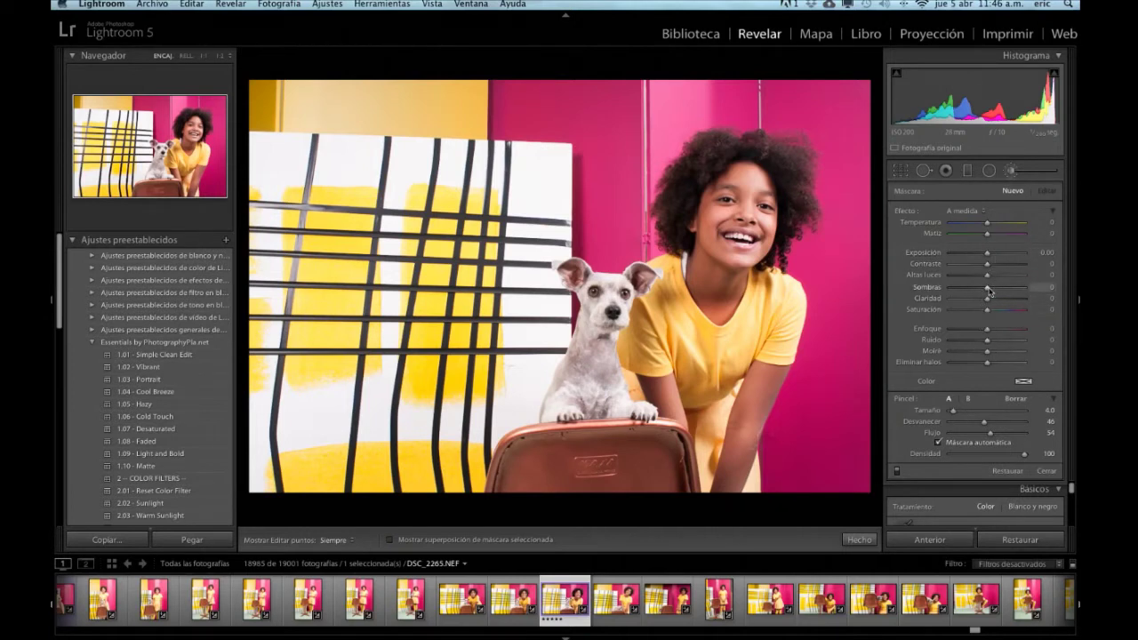
left_click_drag(989, 292, 997, 293)
left_click_drag(1008, 291, 1012, 294)
left_click_drag(988, 331, 1018, 331)
scroll(787, 174, "up", 3)
key("h")
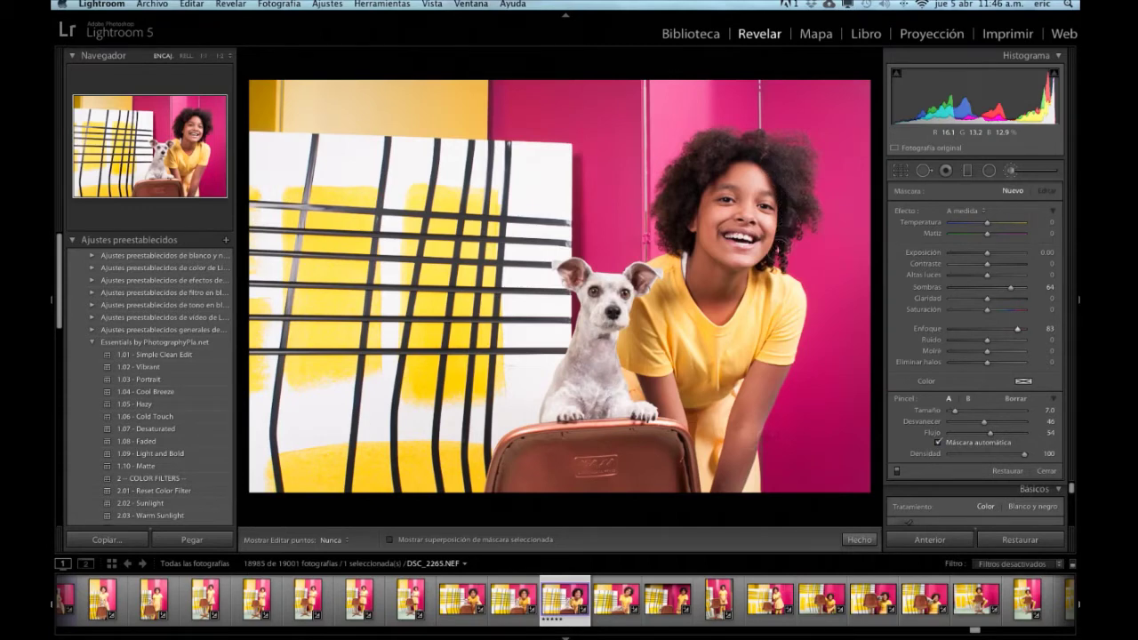
Step: Brush over the girl's hair at size 22 with Shadows 53, Clarity 20 and Sharpness 83
key("h")
left_click(679, 188)
key("z")
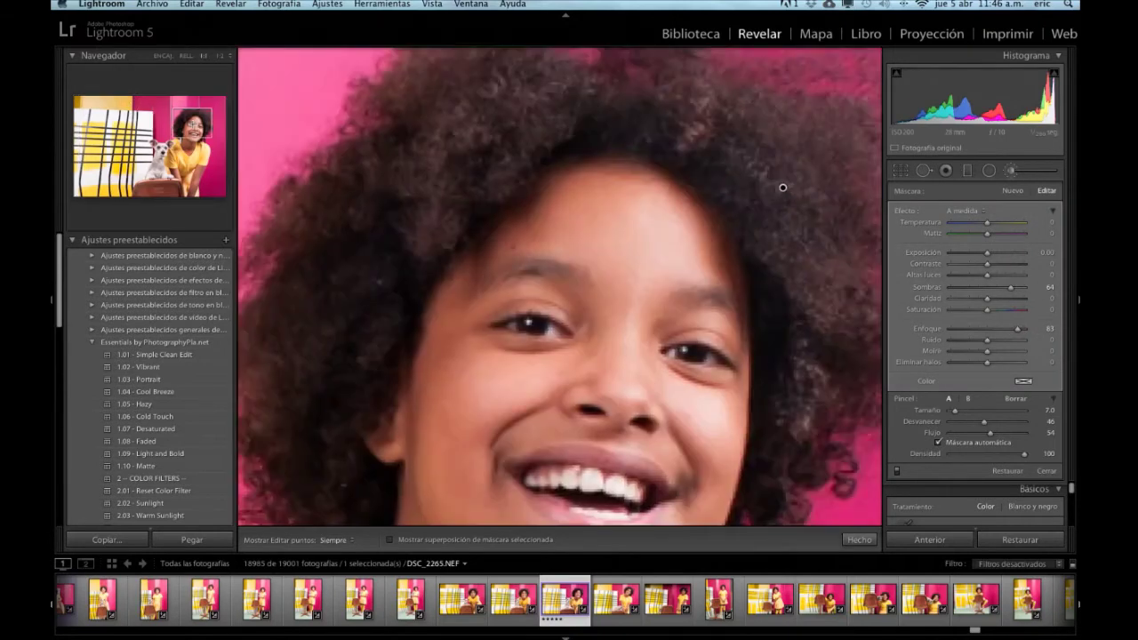
scroll(502, 164, "up", 2)
key("h")
scroll(635, 140, "up", 3)
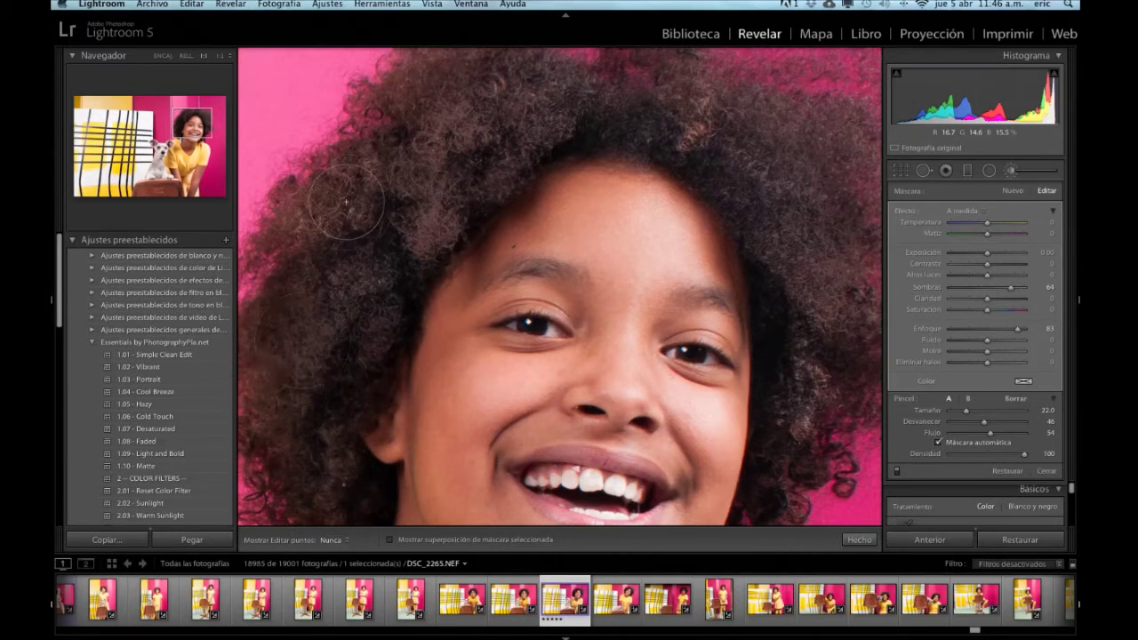
key("h")
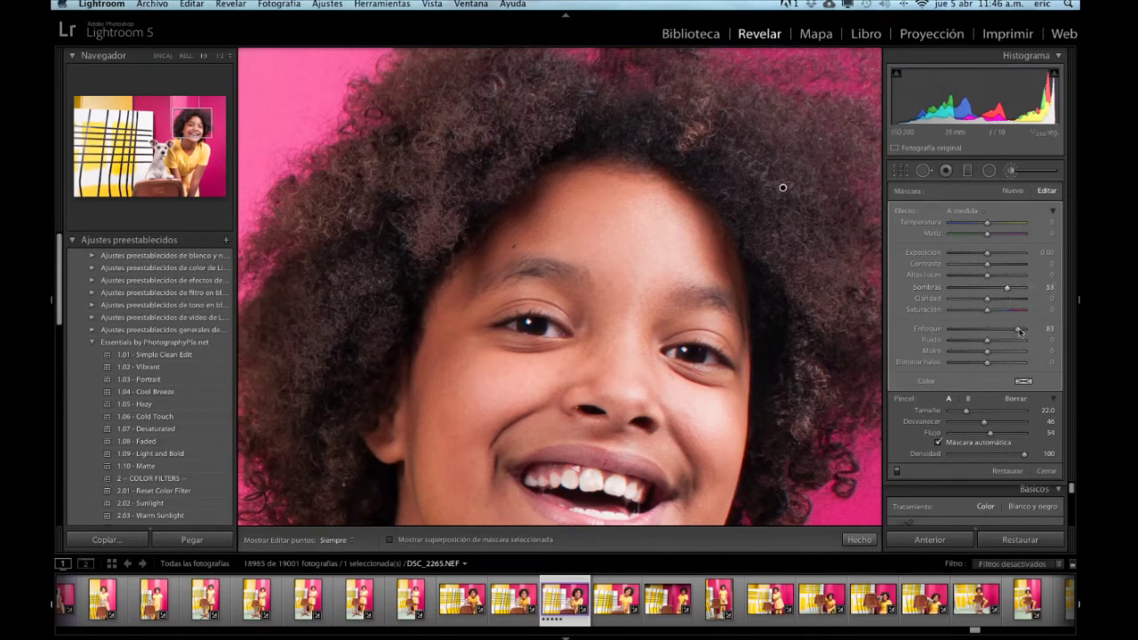
left_click_drag(991, 304, 995, 300)
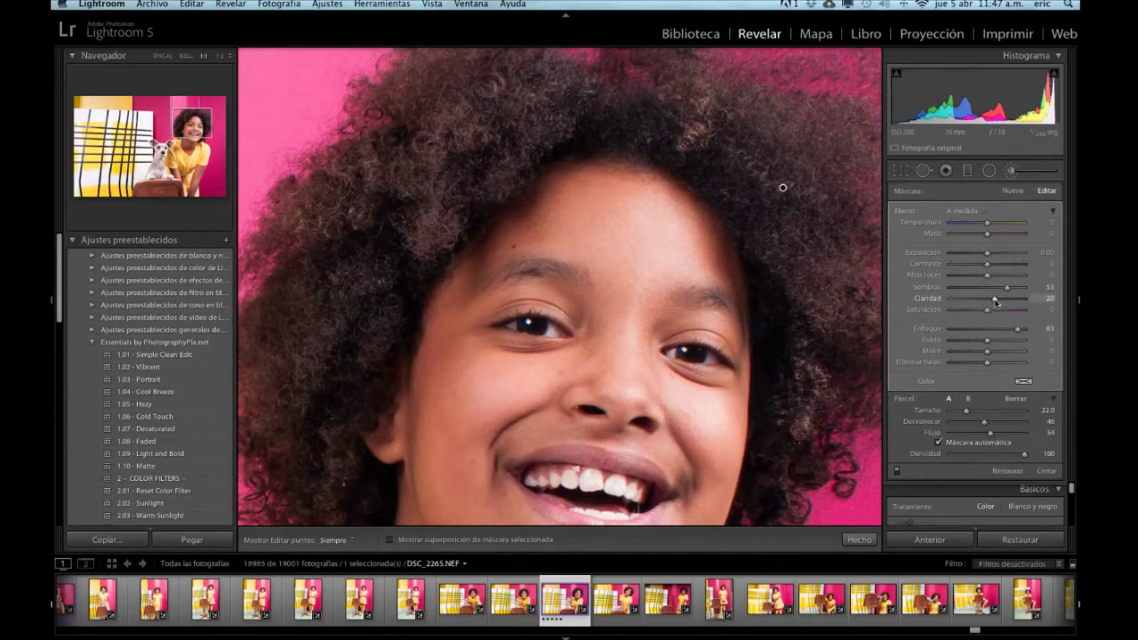
Step: Set the hair brush to Clarity 18 and Sharpness 100, then view Before/After side by side
left_click_drag(1010, 292, 1010, 290)
key("h")
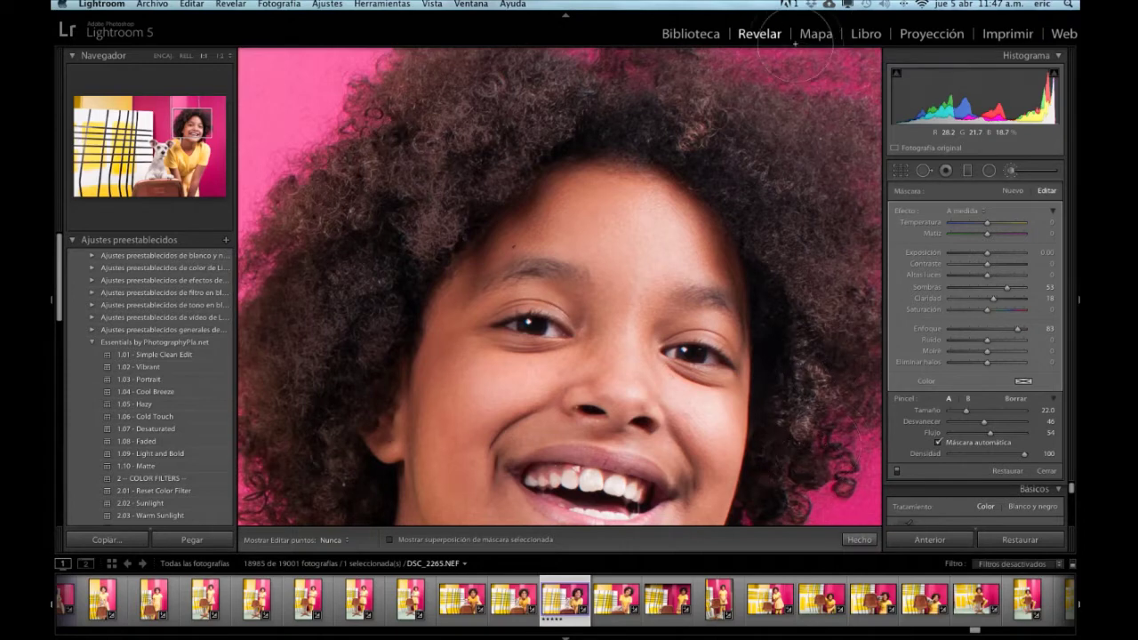
key("h")
key("h")
key("h")
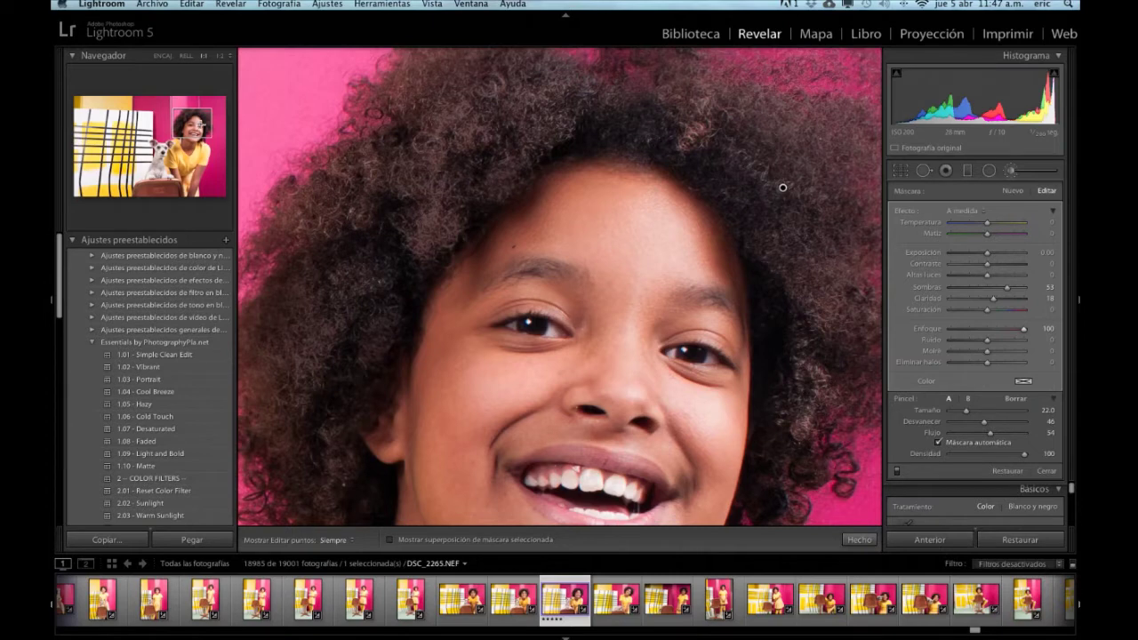
key("y")
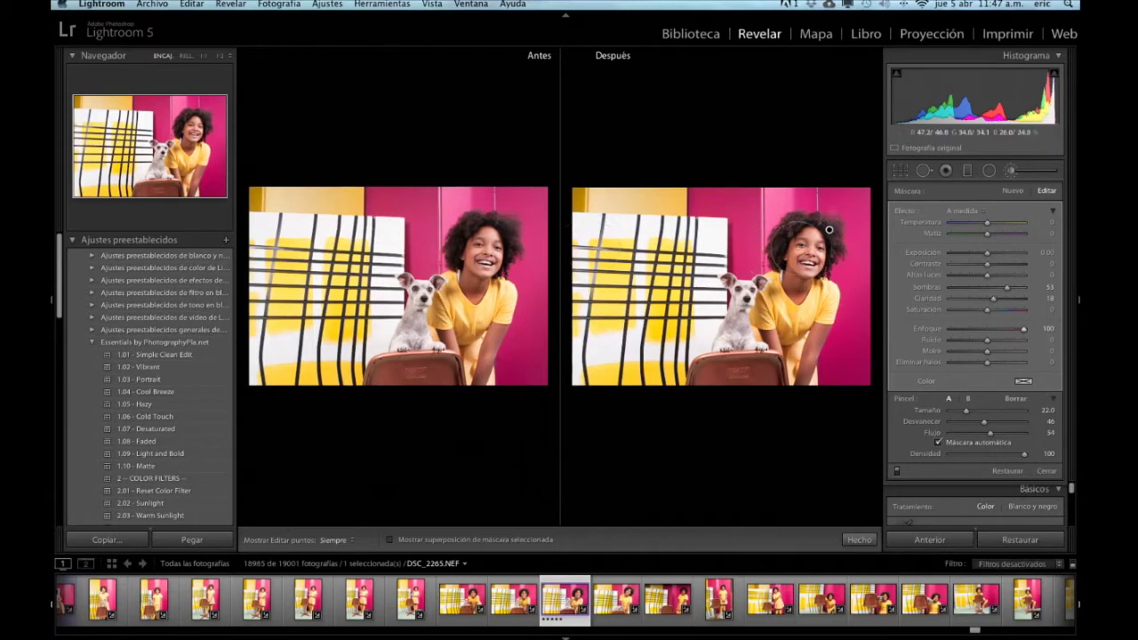
Step: Zoom both Before/After views to 1:1 on the girl's face, pan, then return to Loupe
left_click(201, 132)
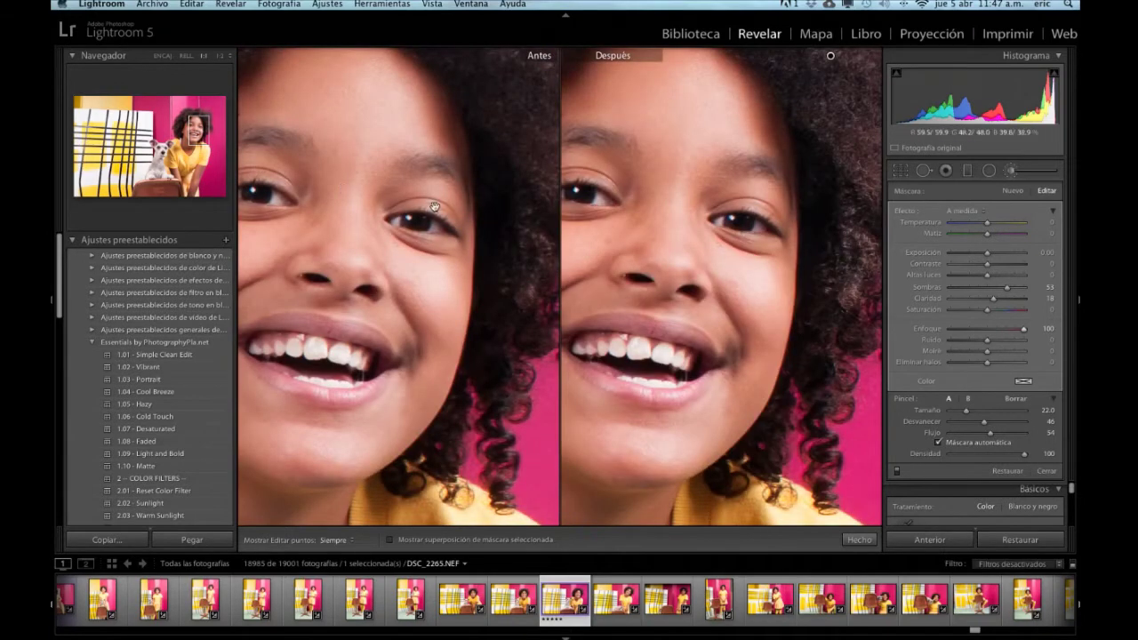
left_click_drag(177, 133, 185, 123)
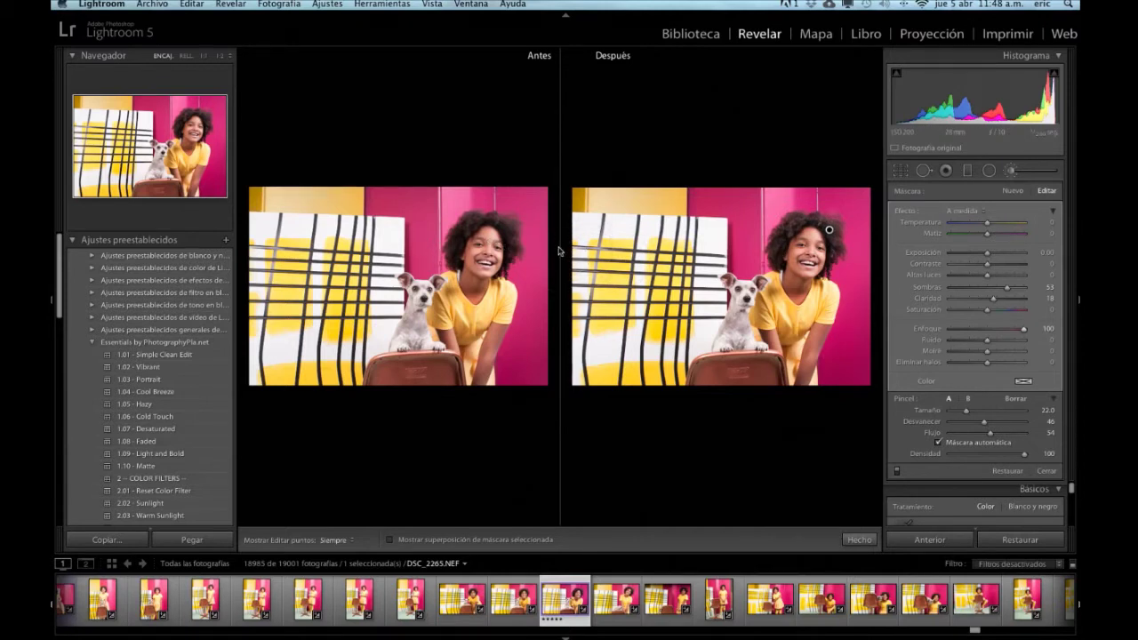
key("y")
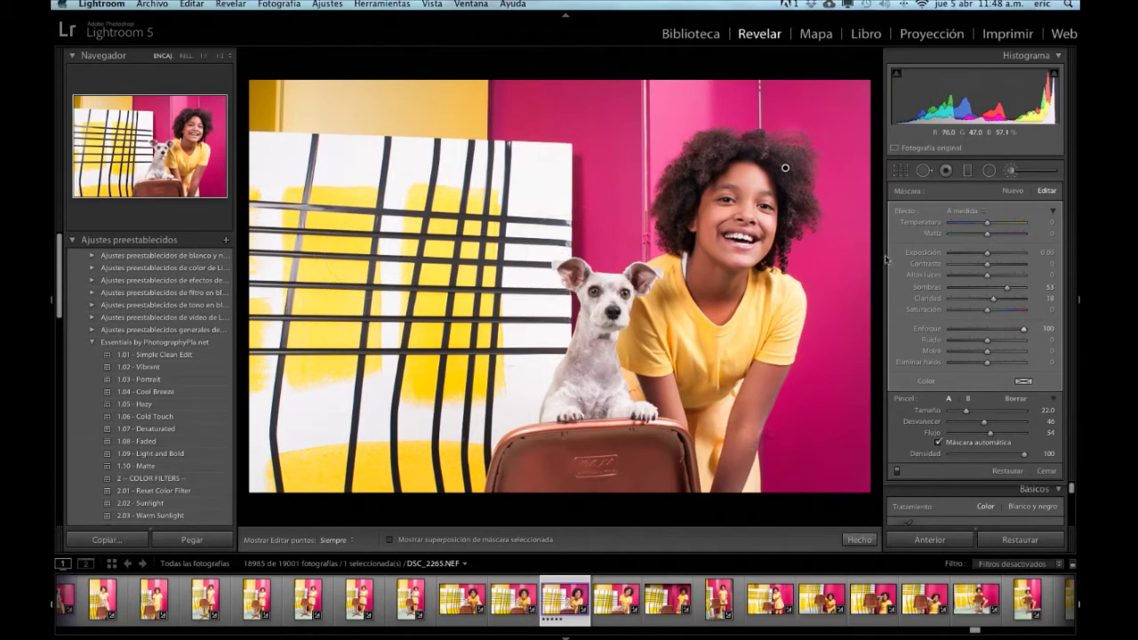
Step: Start a new brush adjustment with reset effect sliders and raised Clarity
left_click(1013, 192)
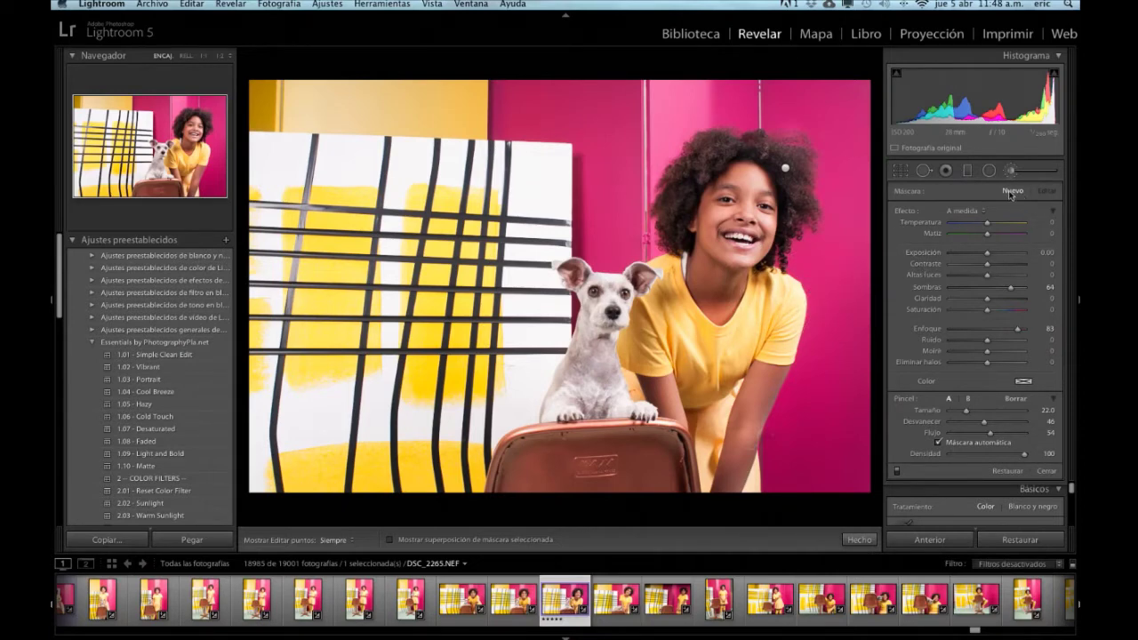
double_click(906, 212)
mouse_move(1001, 305)
left_mouse_down()
mouse_move(1016, 304)
mouse_move(1023, 334)
left_mouse_up()
scroll(603, 336, "down", 3)
key("h")
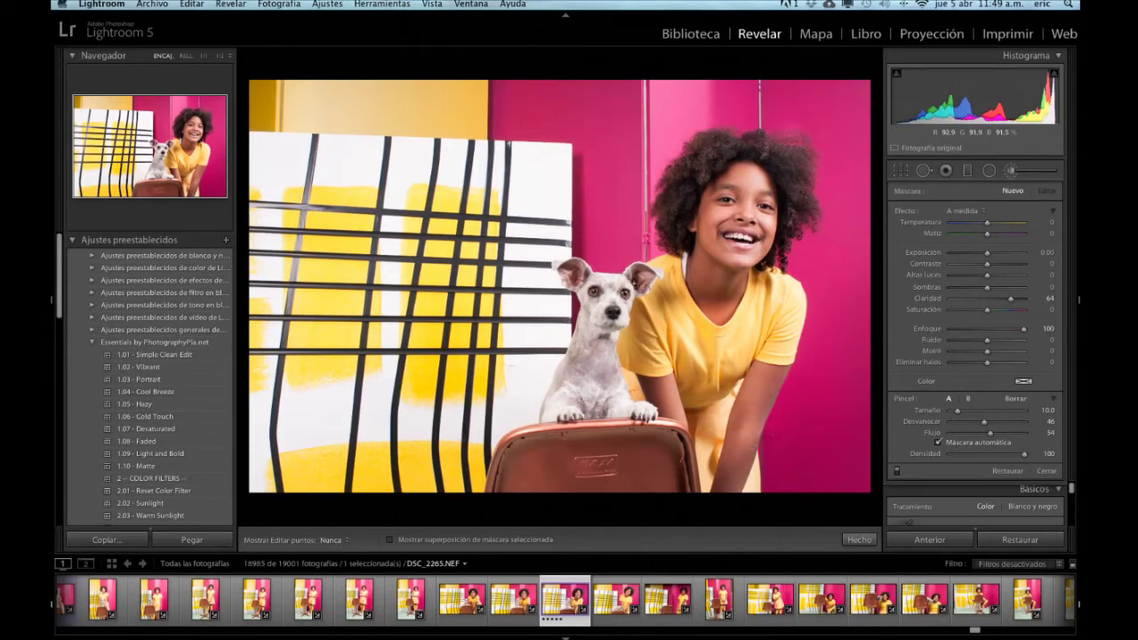
Step: Paint the dog's face and chest with a size-17 brush at Clarity and Sharpness 100
left_click(601, 295)
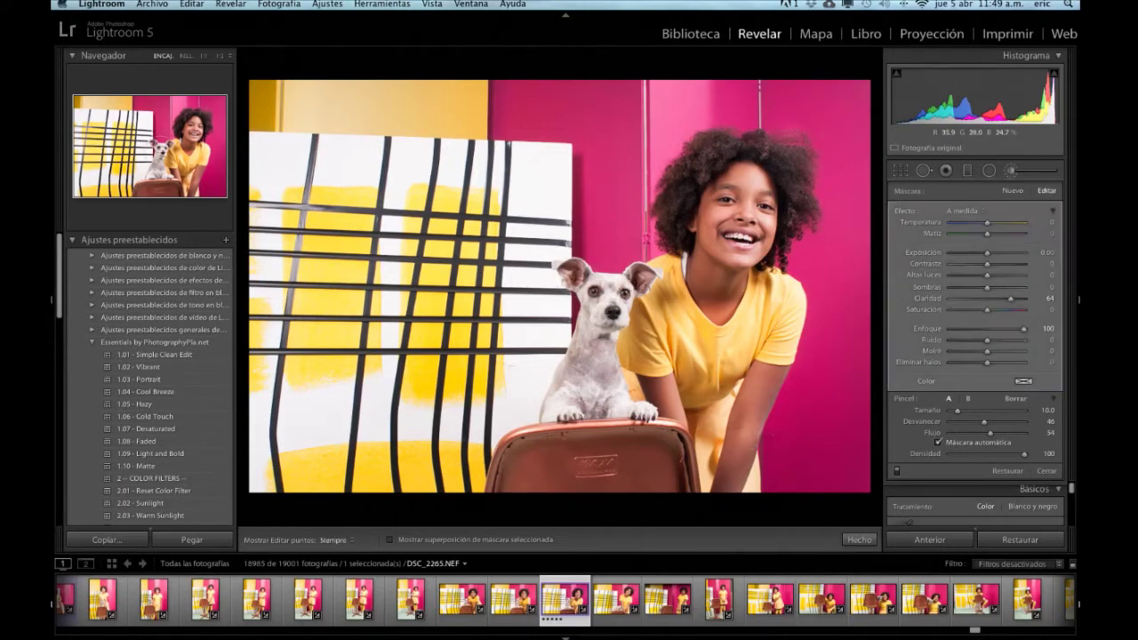
key("z")
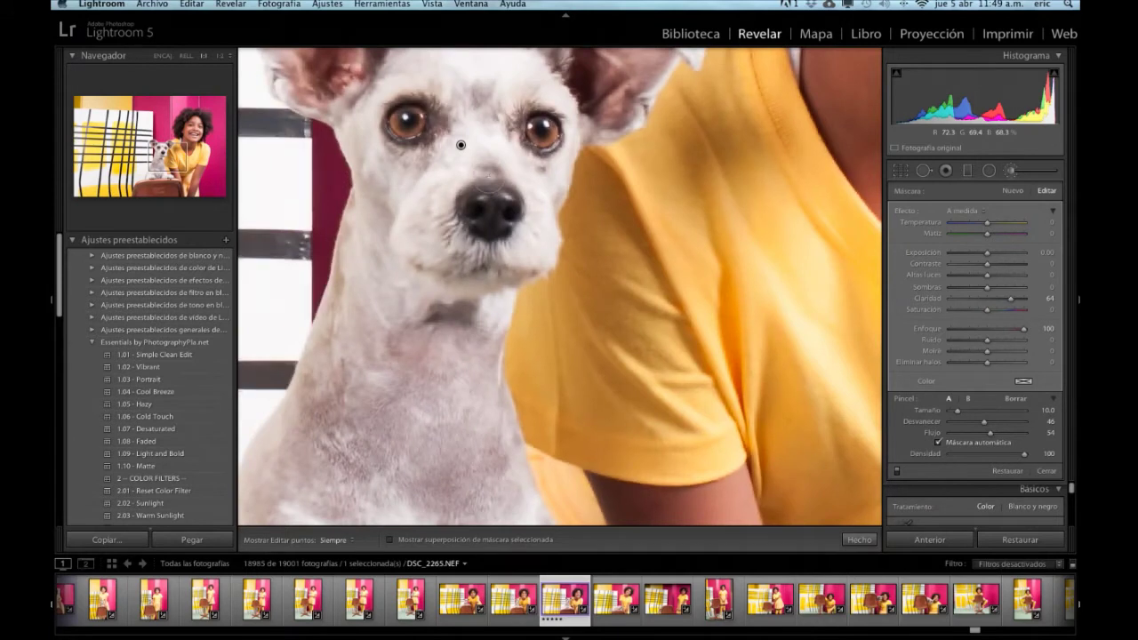
key("bracketright")
key("h")
key("bracketright")
key("h")
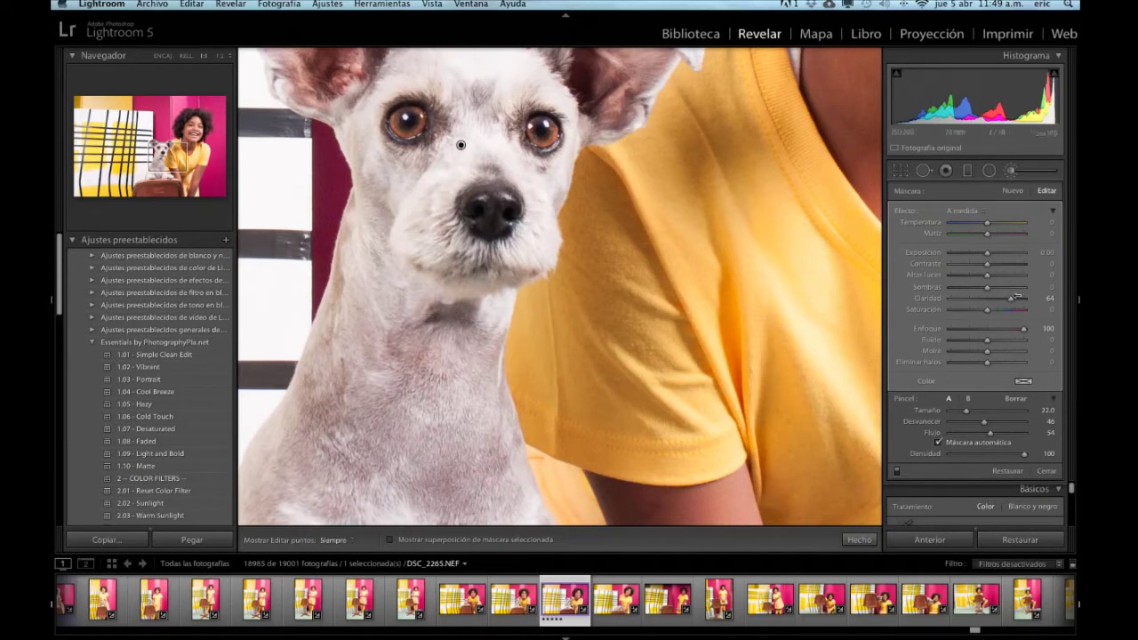
left_click_drag(1012, 302, 1025, 304)
key("h")
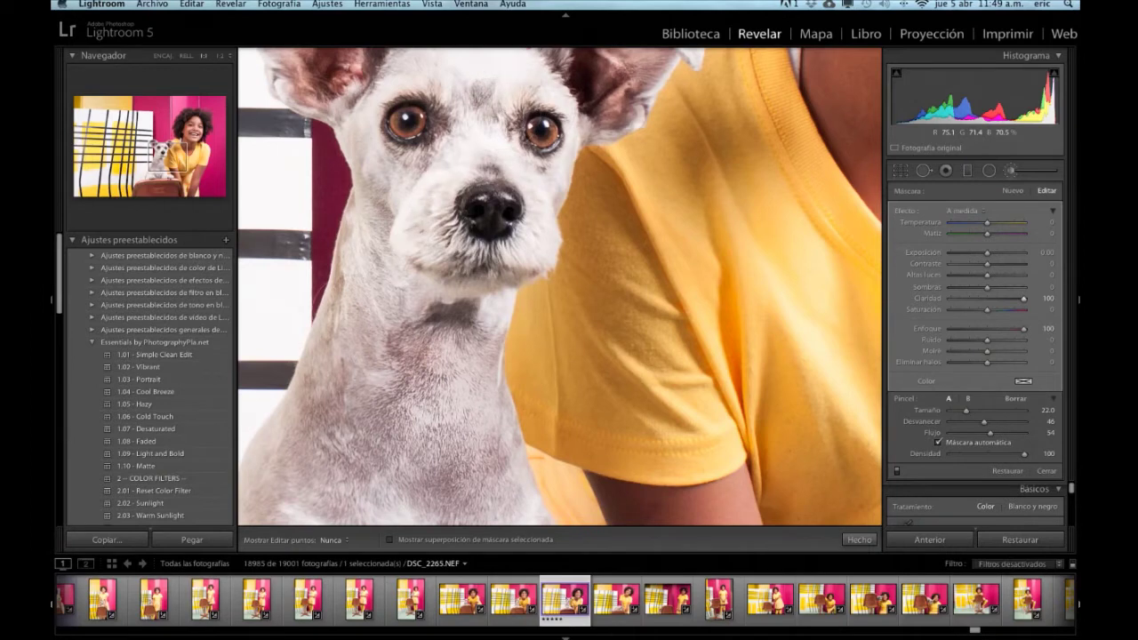
left_click_drag(293, 436, 463, 511)
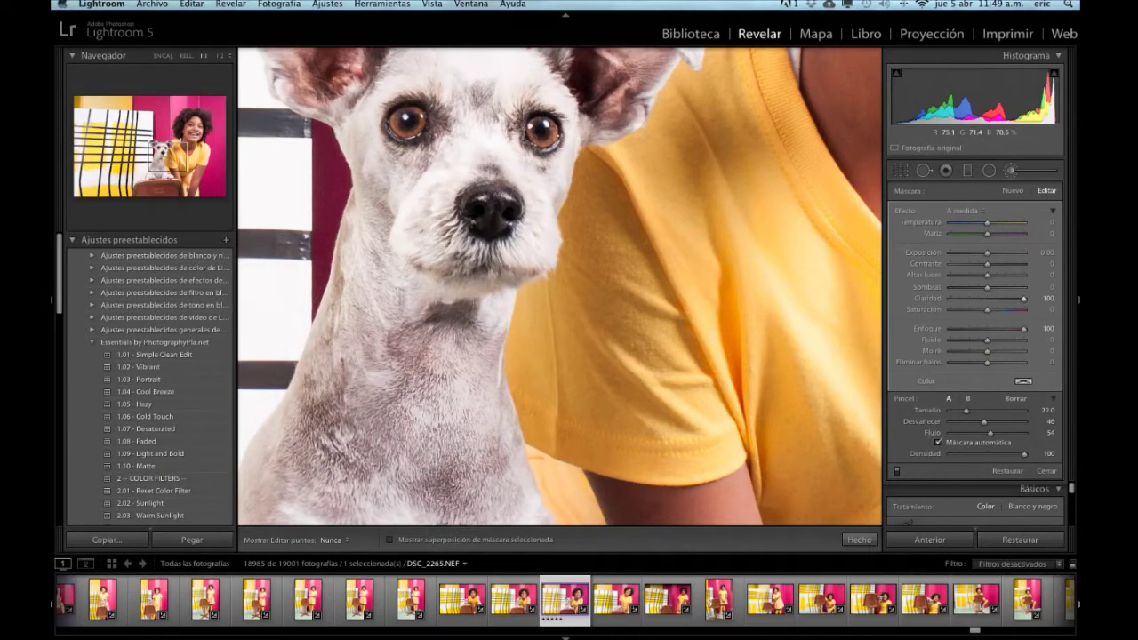
left_click(333, 539)
Step: Scroll the 1:1 view down over the dog's chest and paws, then return to Fit view
left_click(240, 282)
scroll(559, 287, "down", 2)
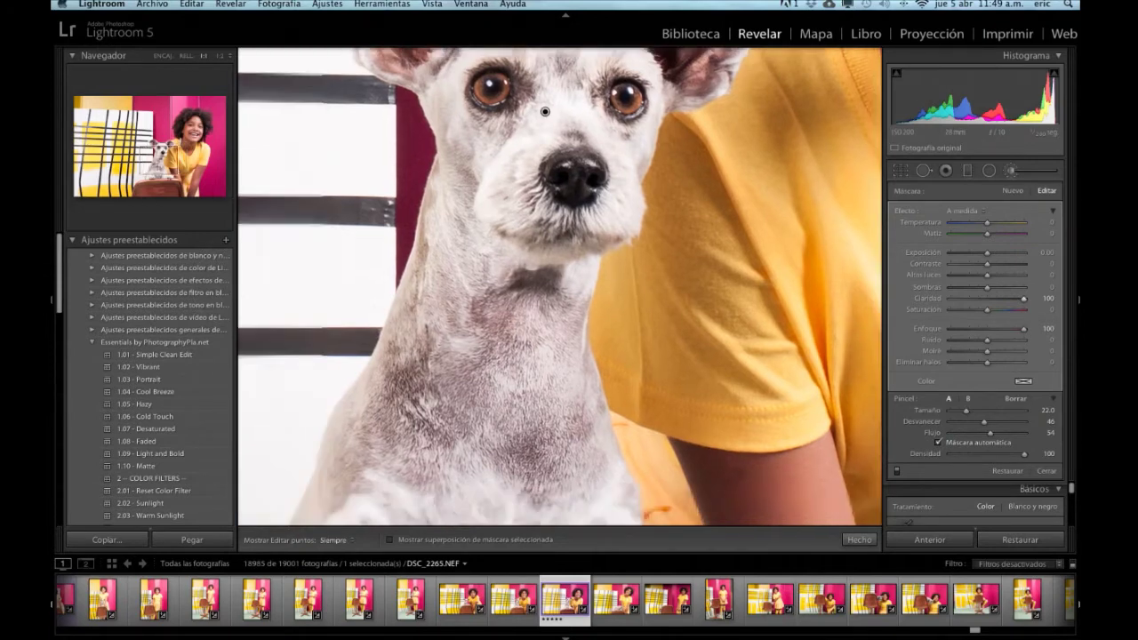
scroll(560, 286, "down", 5)
scroll(560, 286, "down", 3)
key("h")
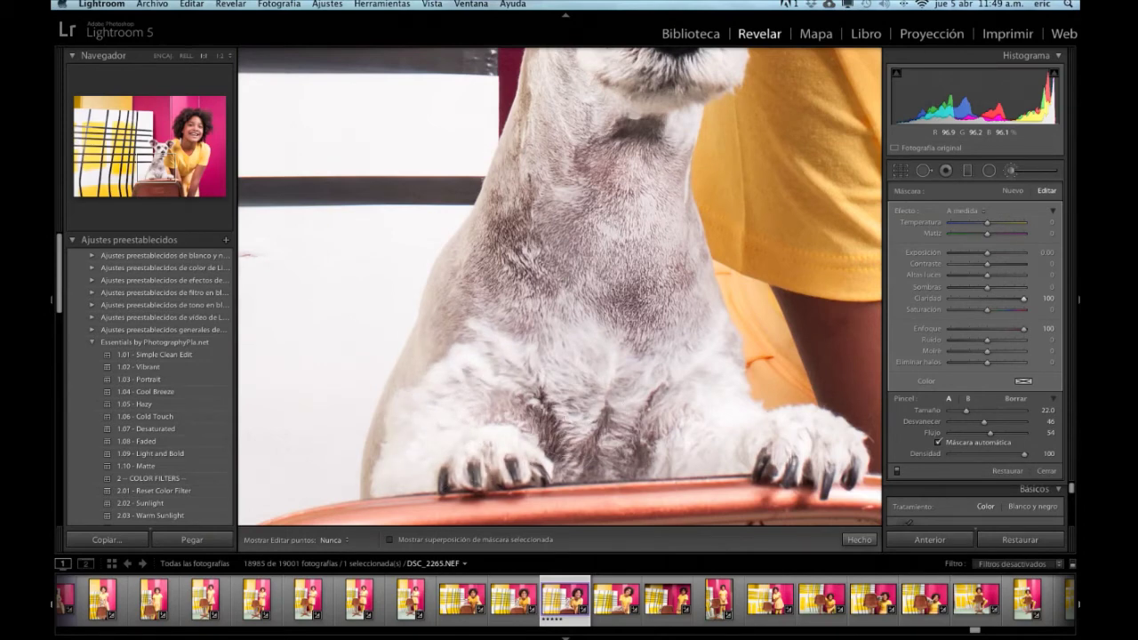
key("h")
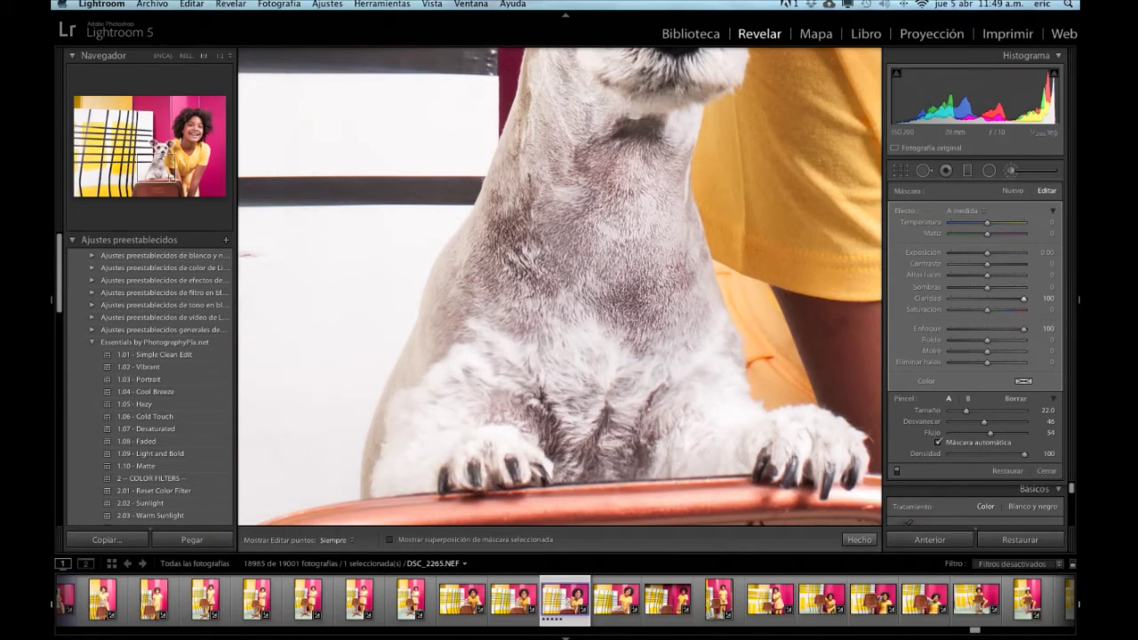
key("z")
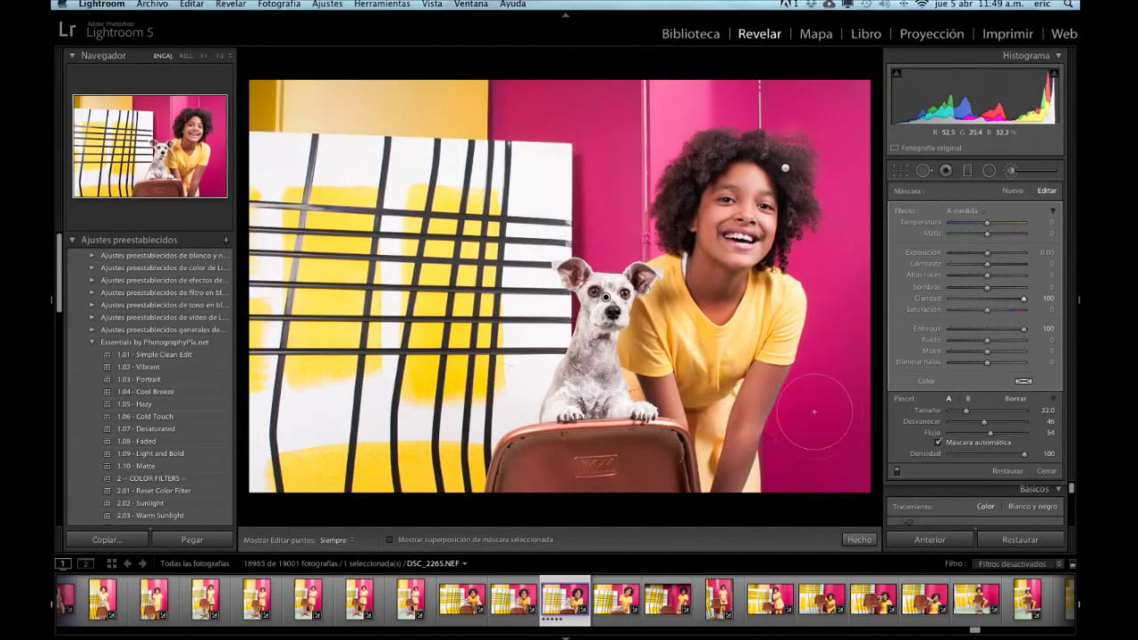
Step: Close the Adjustment Brush, review Before/After on the girl's face, then zoom her face to 1:1
left_click(859, 539)
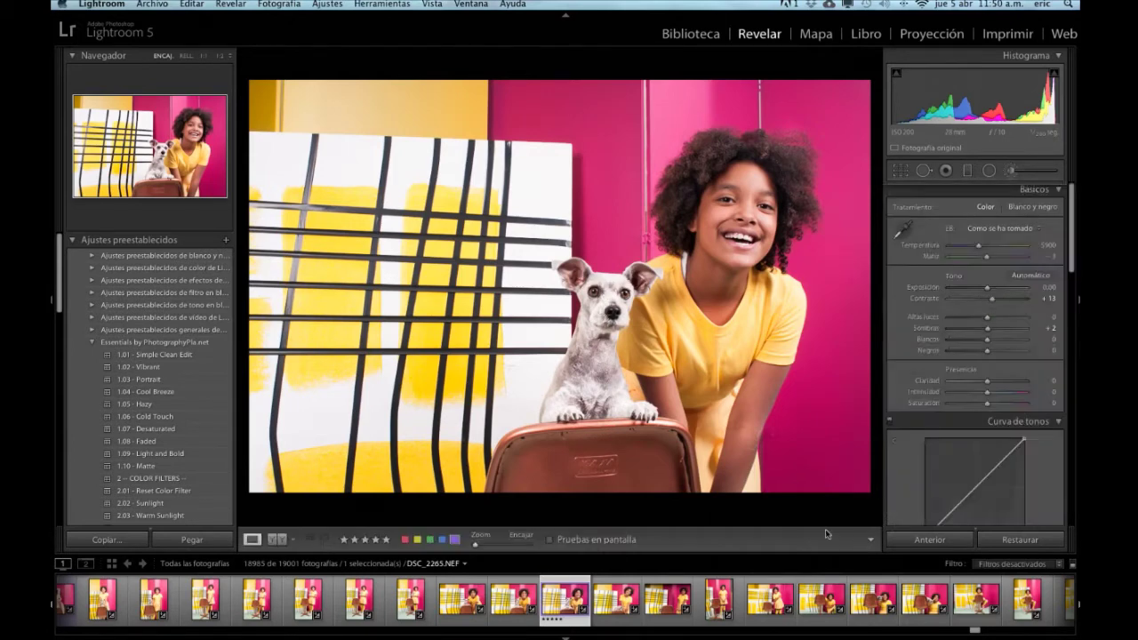
key("y")
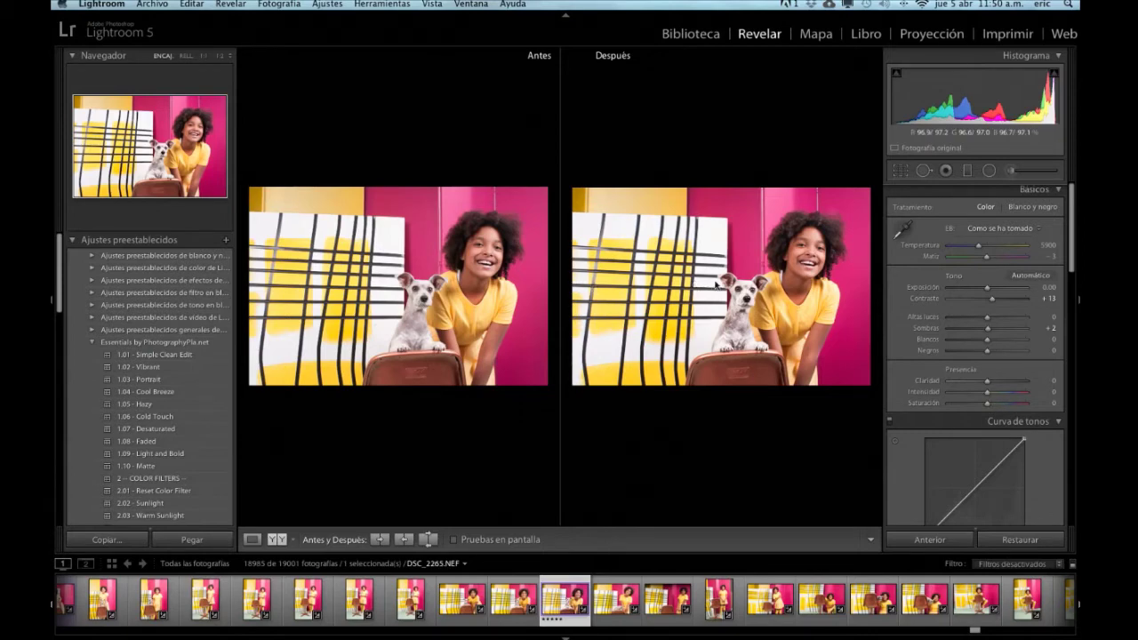
left_click(806, 250)
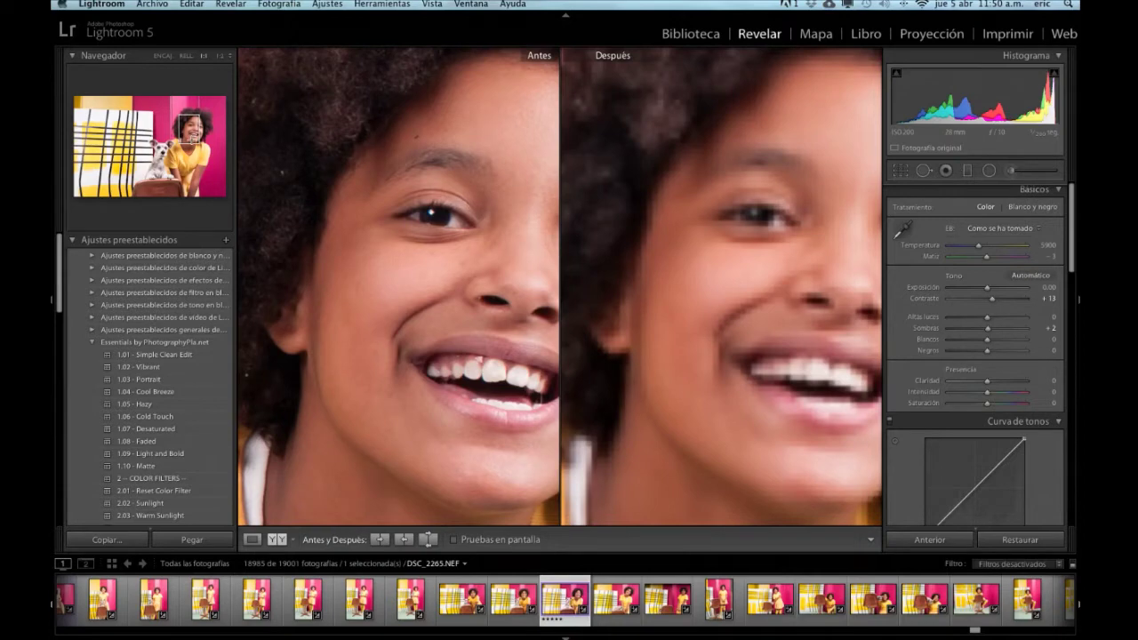
key("z")
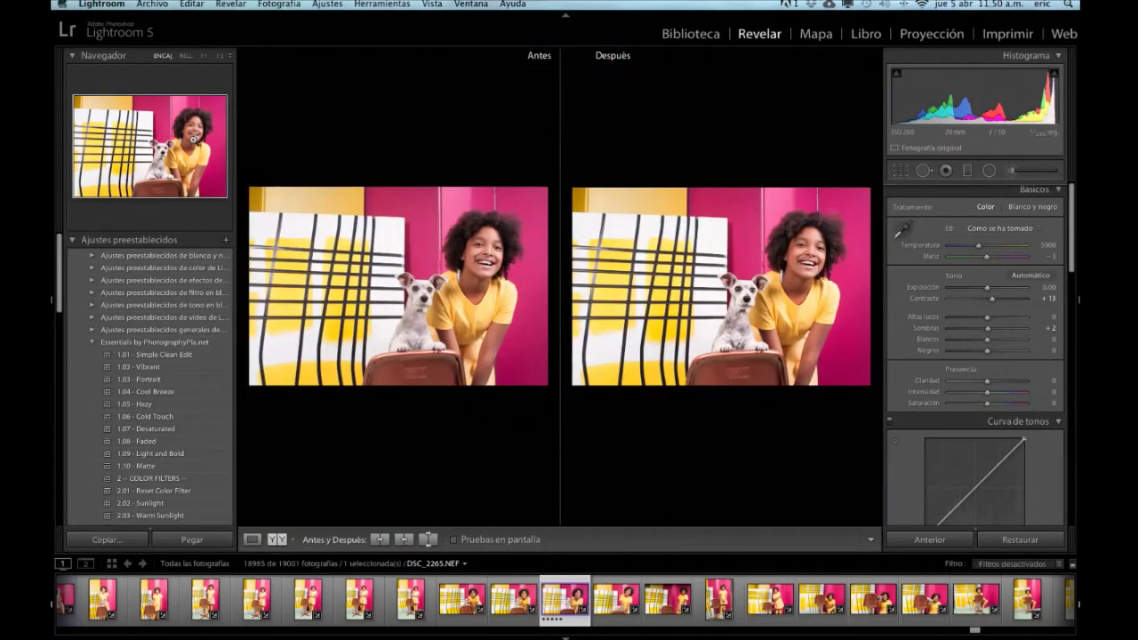
key("y")
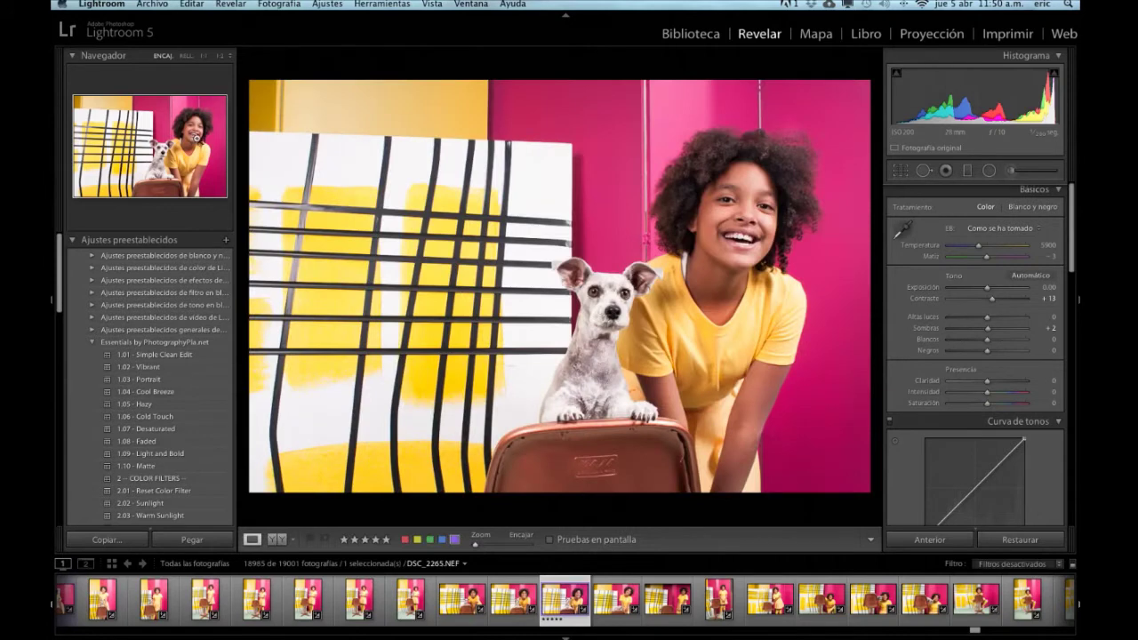
left_click(196, 139)
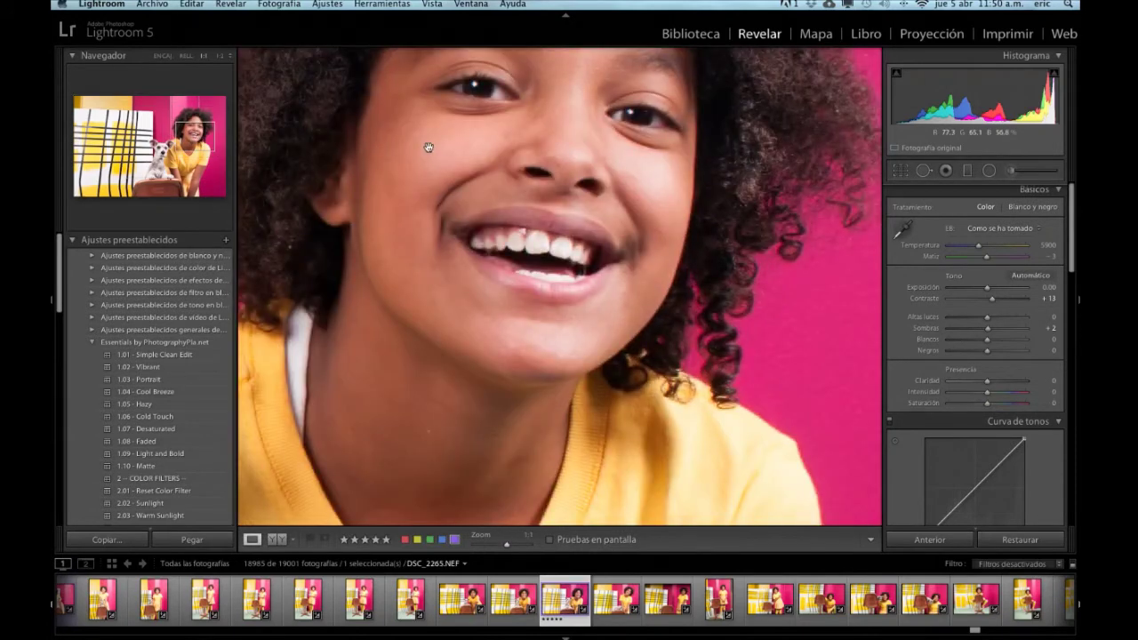
Step: Reframe the close-up on the girl's face and bring up the Spot Removal settings
left_click_drag(429, 149, 433, 235)
left_click_drag(430, 258, 429, 272)
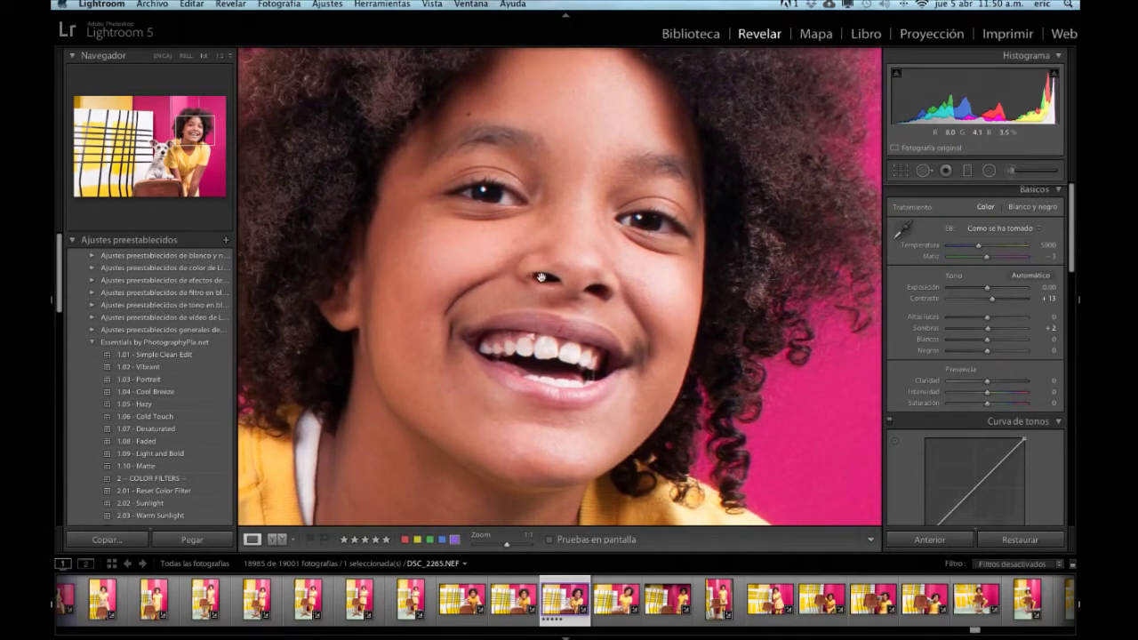
left_click(923, 171)
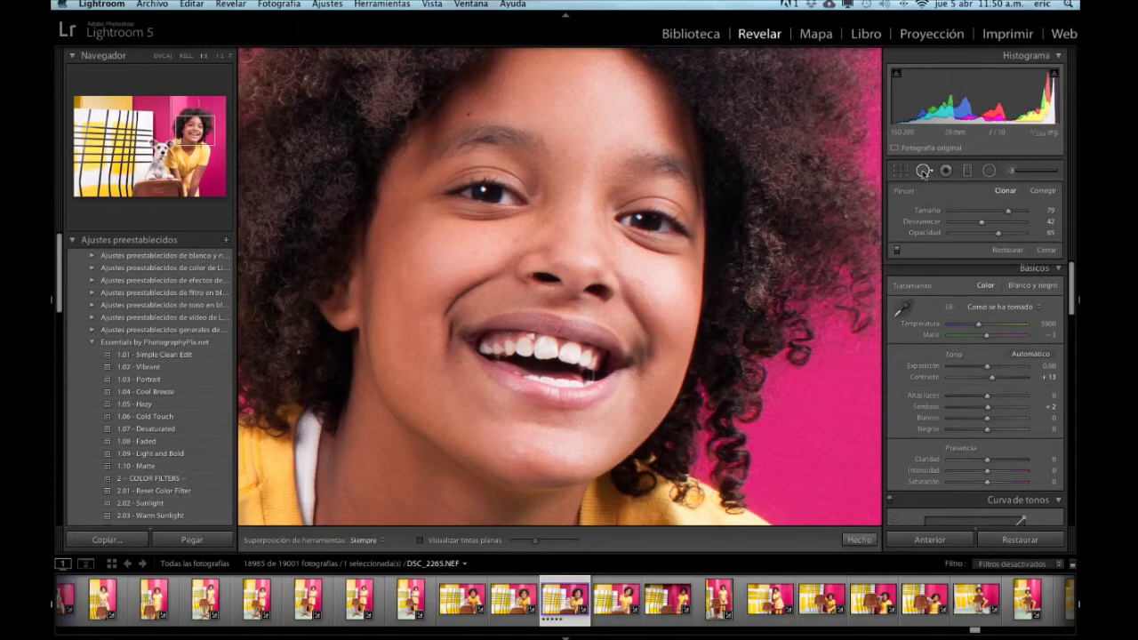
scroll(554, 228, "down", 2)
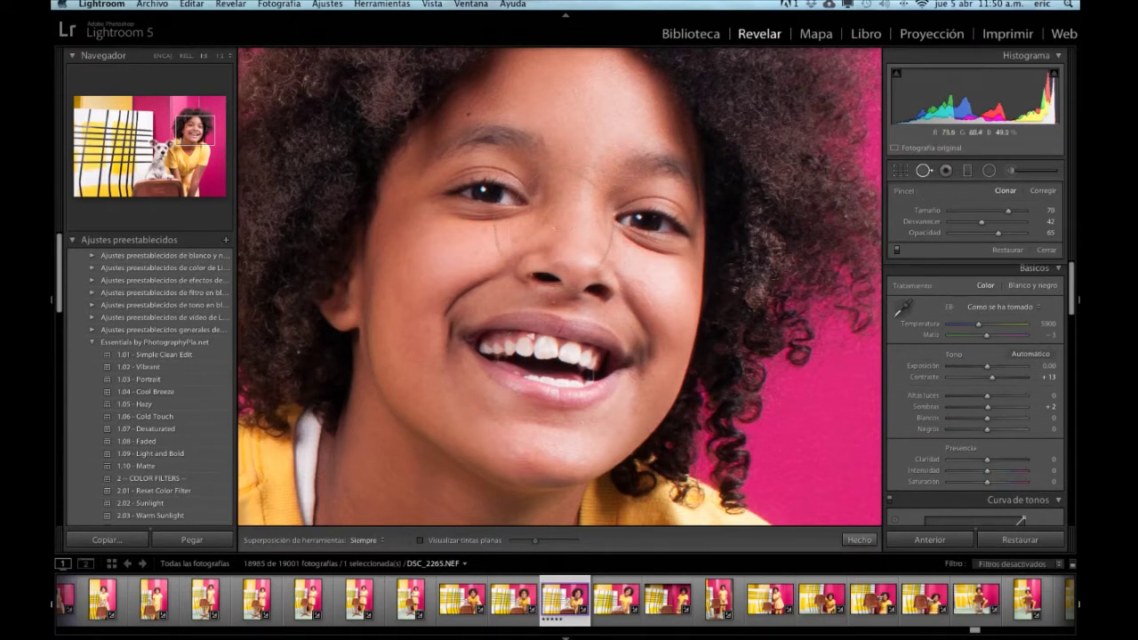
scroll(554, 228, "down", 5)
scroll(554, 227, "down", 5)
scroll(554, 228, "down", 4)
scroll(554, 228, "down", 3)
scroll(555, 224, "down", 4)
scroll(516, 240, "down", 3)
Step: Heal the cheek and forehead blemishes at Opacity 100 and finish Spot Removal
left_click(515, 240)
left_click(468, 114)
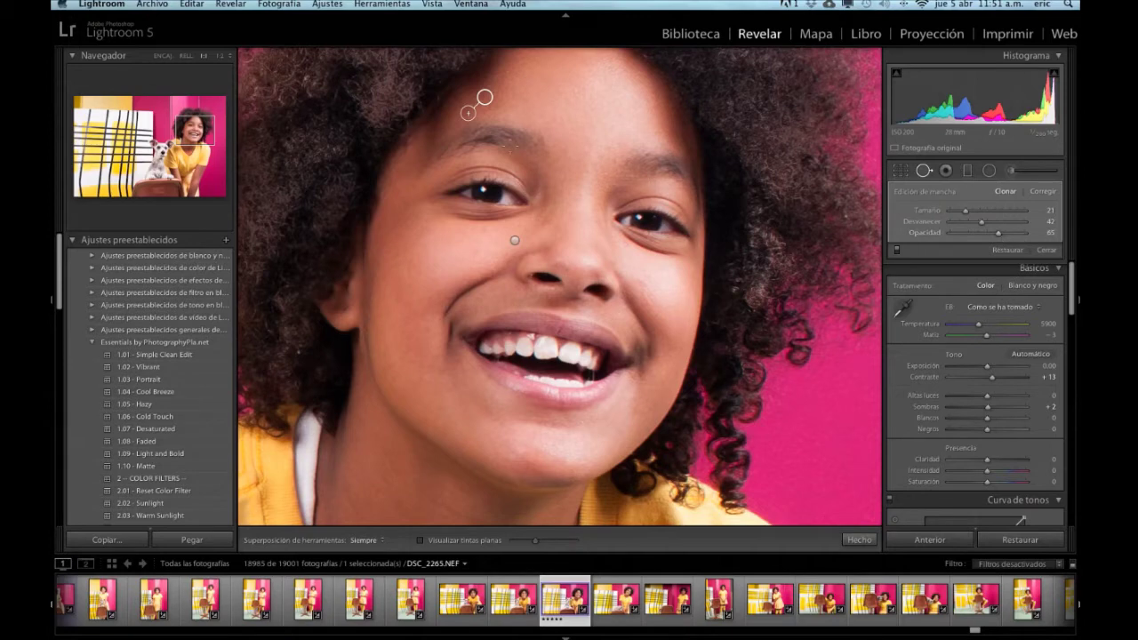
left_click_drag(1000, 234, 1028, 236)
left_click(859, 539)
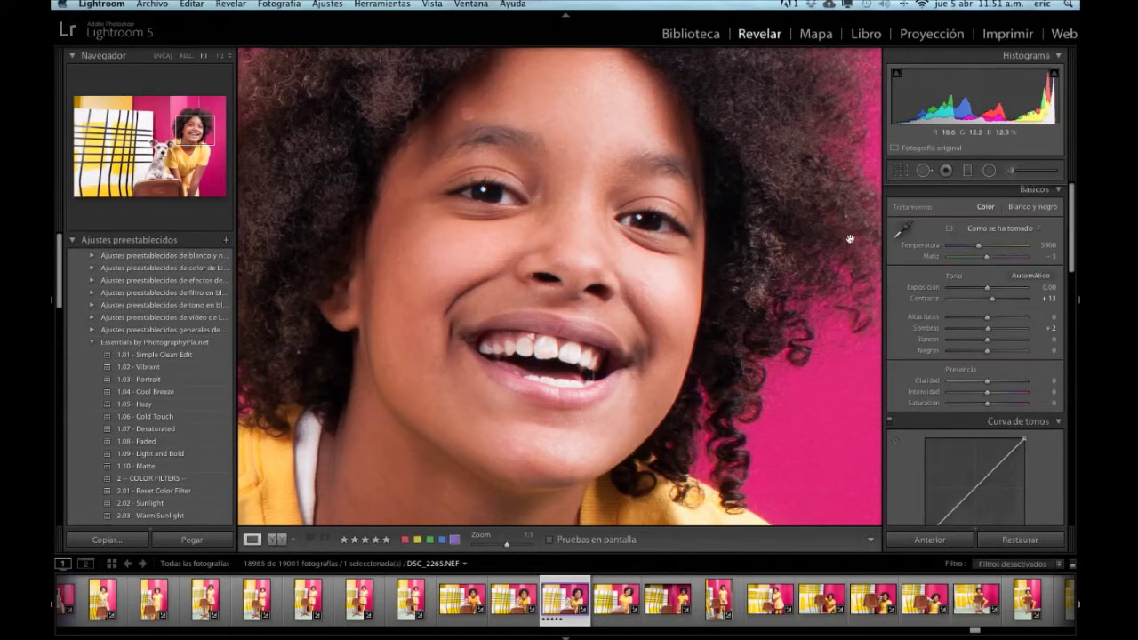
left_click(923, 174)
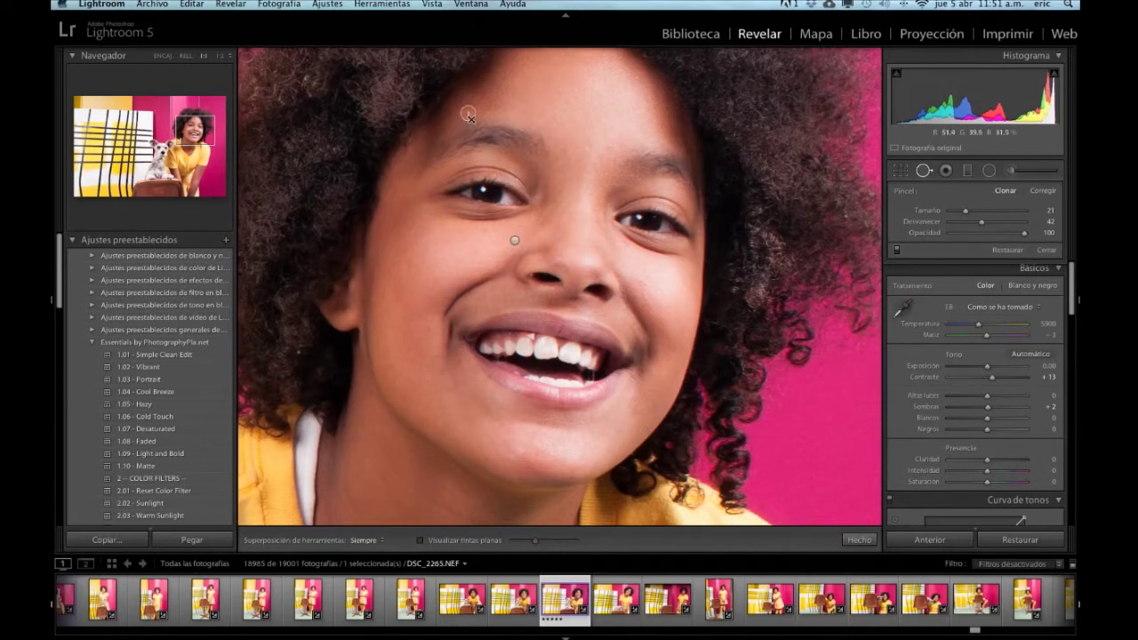
Step: Add a forehead healing spot and a spot beside the nose, lowering their opacity
left_click(469, 115)
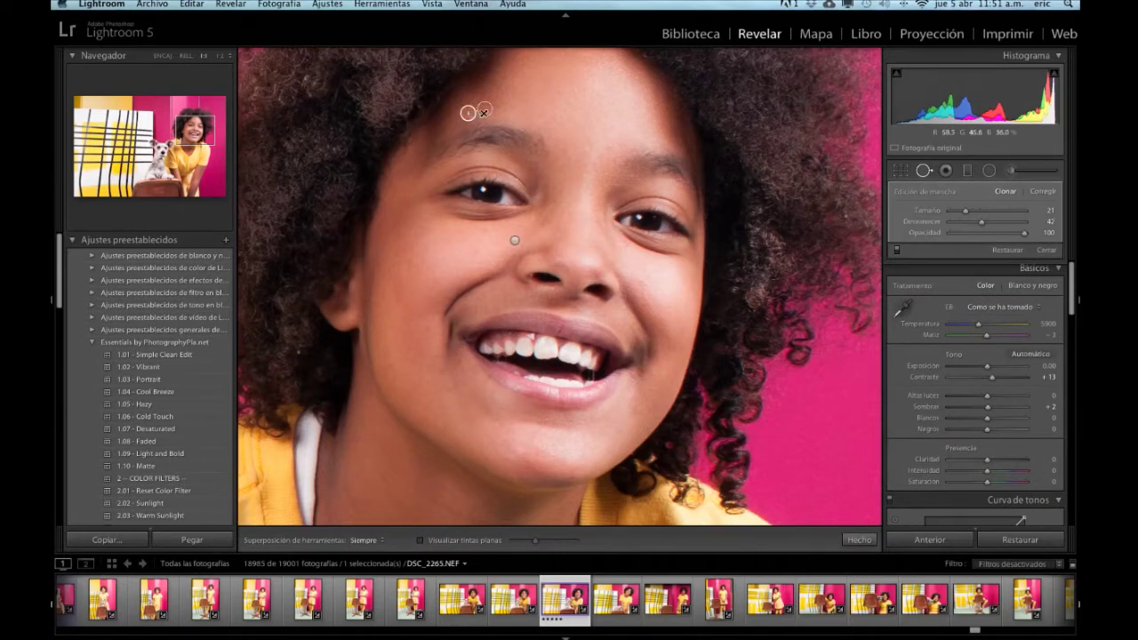
left_click_drag(484, 112, 477, 100)
key("Escape")
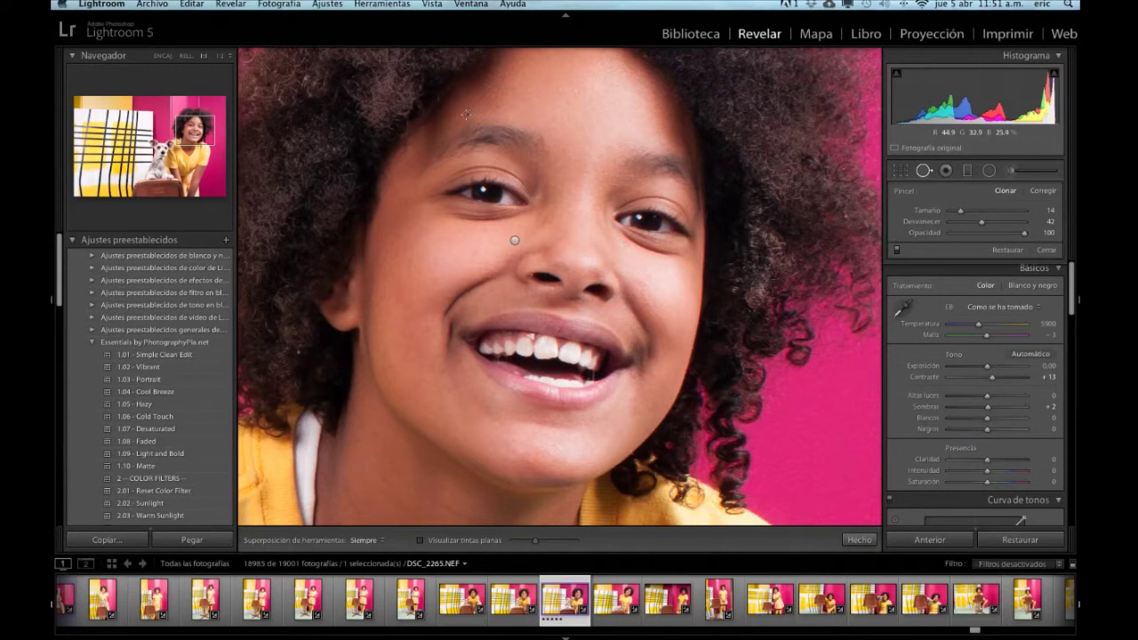
left_click(466, 114)
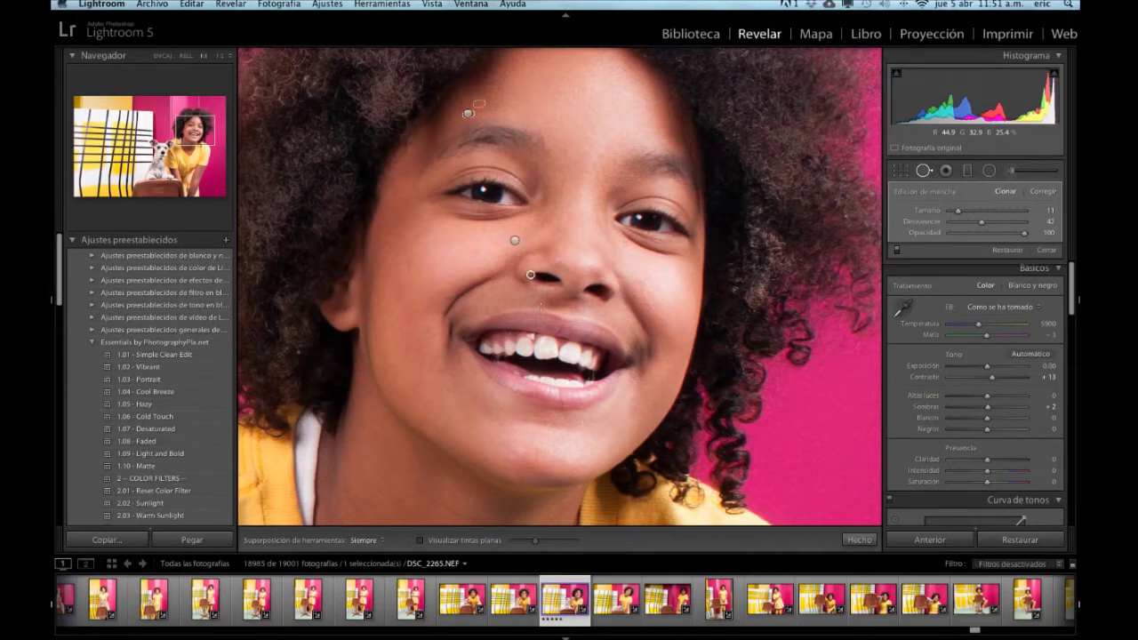
left_click_drag(531, 275, 551, 301)
left_click_drag(551, 300, 536, 288)
left_click_drag(1025, 233, 1001, 236)
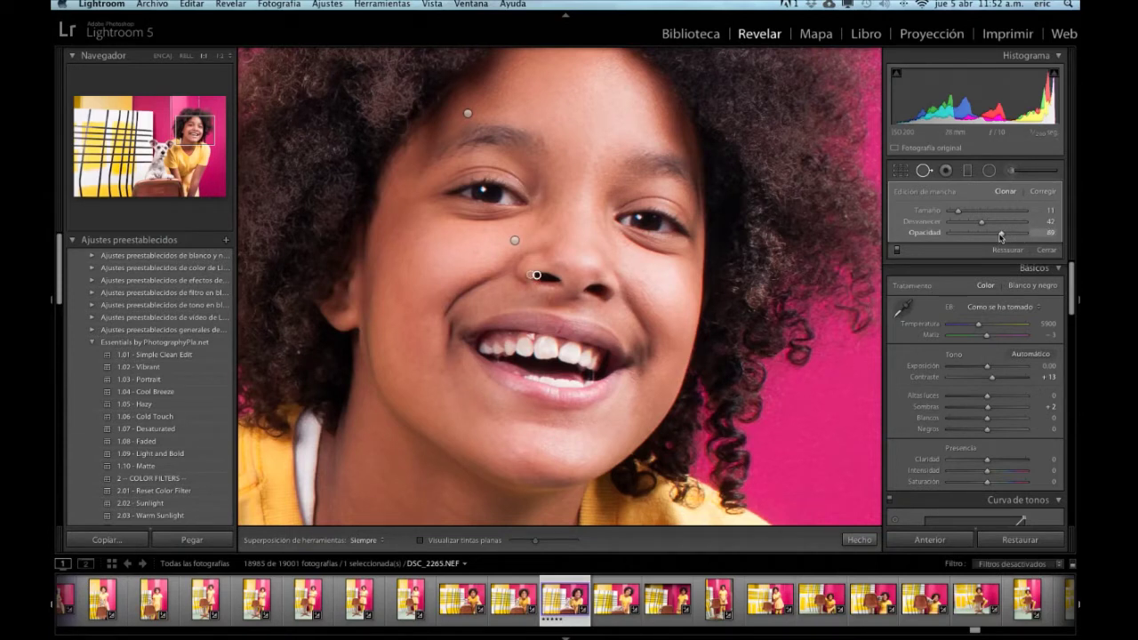
Step: Finish Spot Removal, then reopen it and delete the stray spot on the nose
left_click(859, 540)
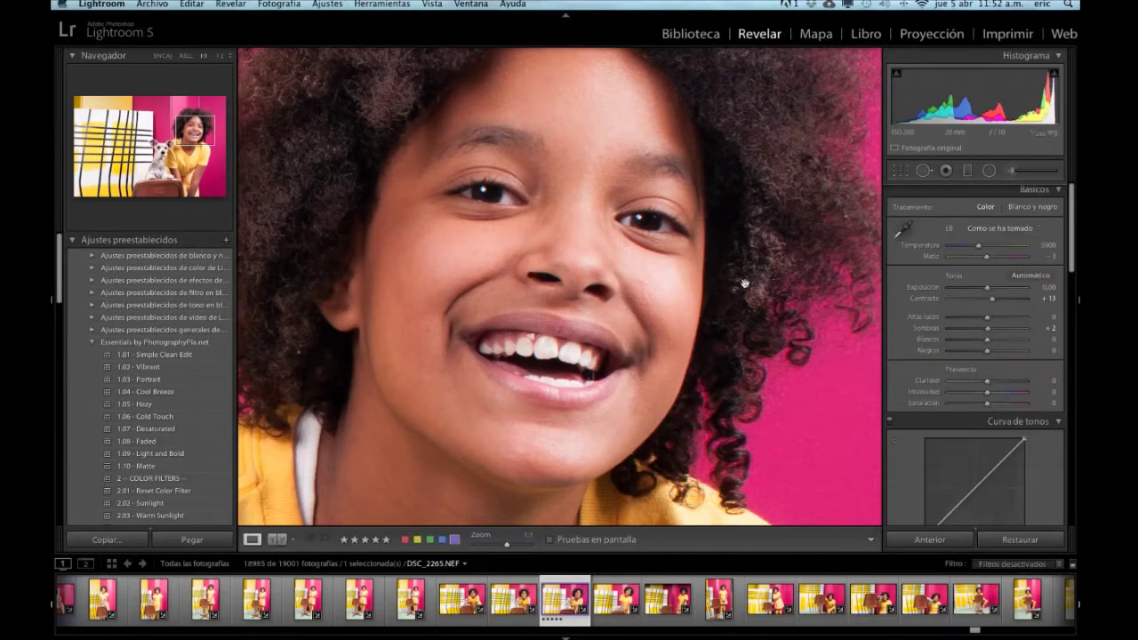
left_click(924, 171)
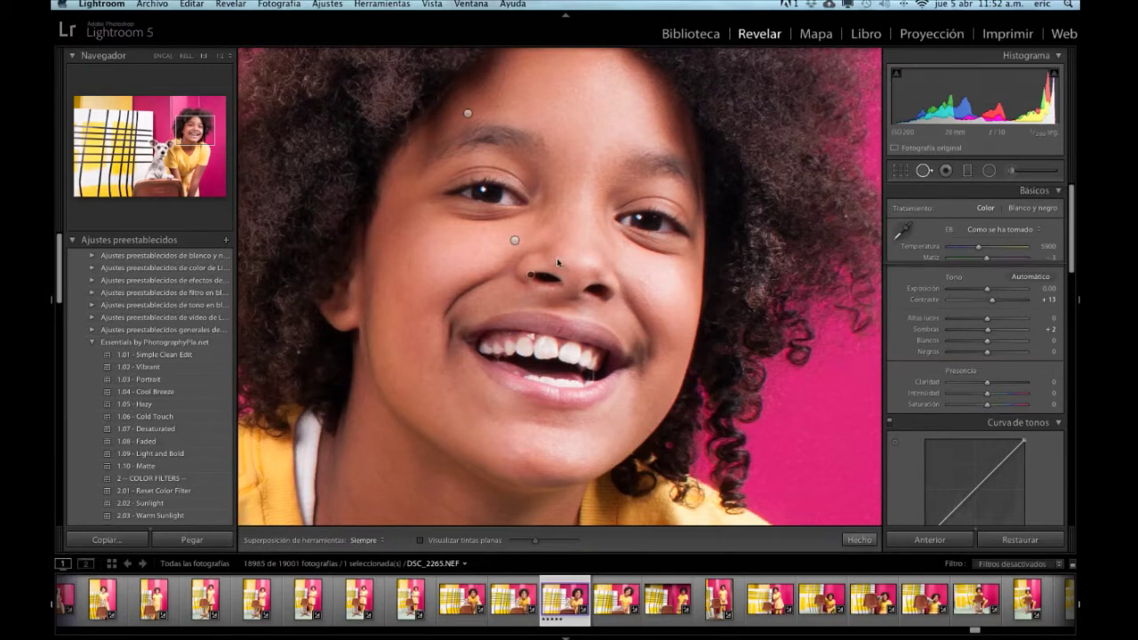
left_click(529, 277)
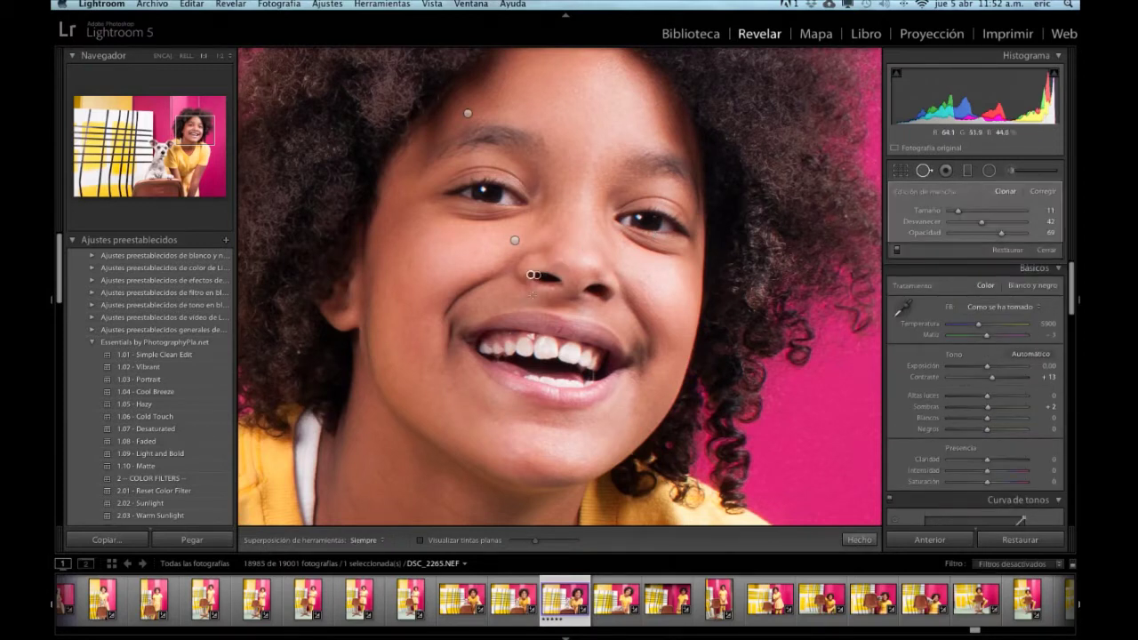
key("Delete")
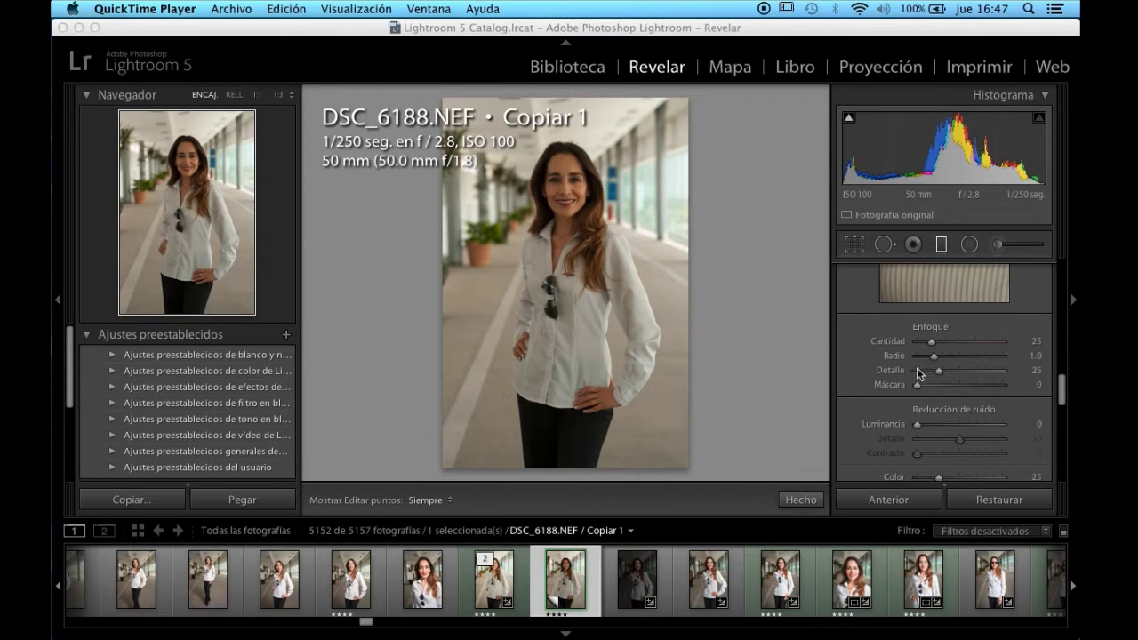
Step: Scroll up to the brush Effect settings showing Shadows 21, Clarity 48, Sharpness 100
scroll(908, 376, "up", 2)
scroll(908, 376, "up", 3)
scroll(907, 380, "up", 3)
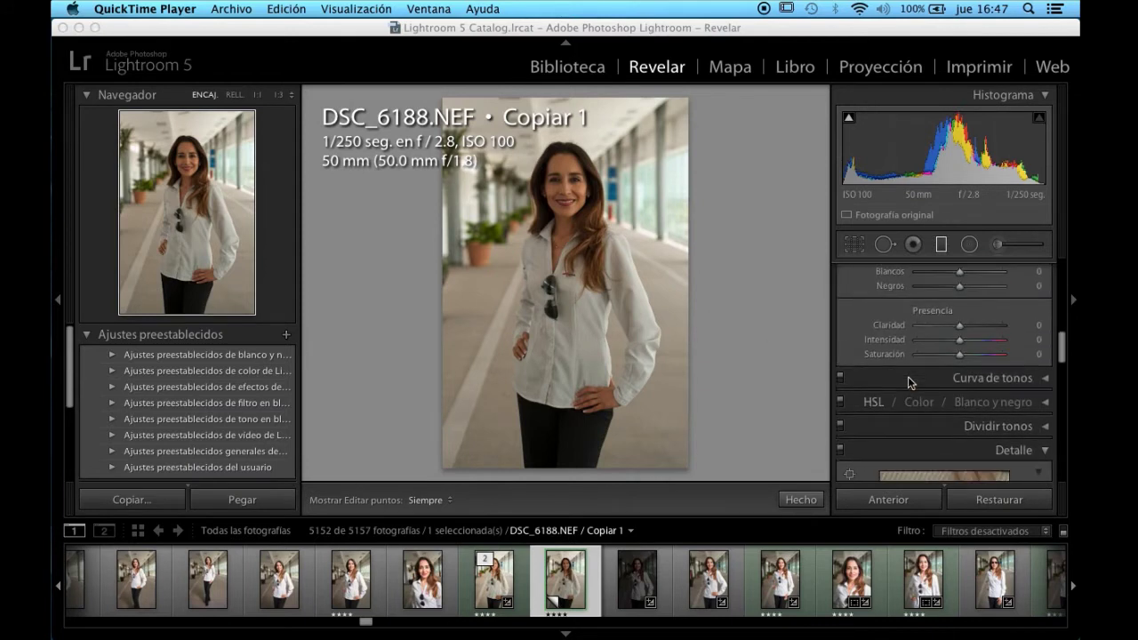
scroll(907, 380, "up", 2)
scroll(899, 363, "up", 2)
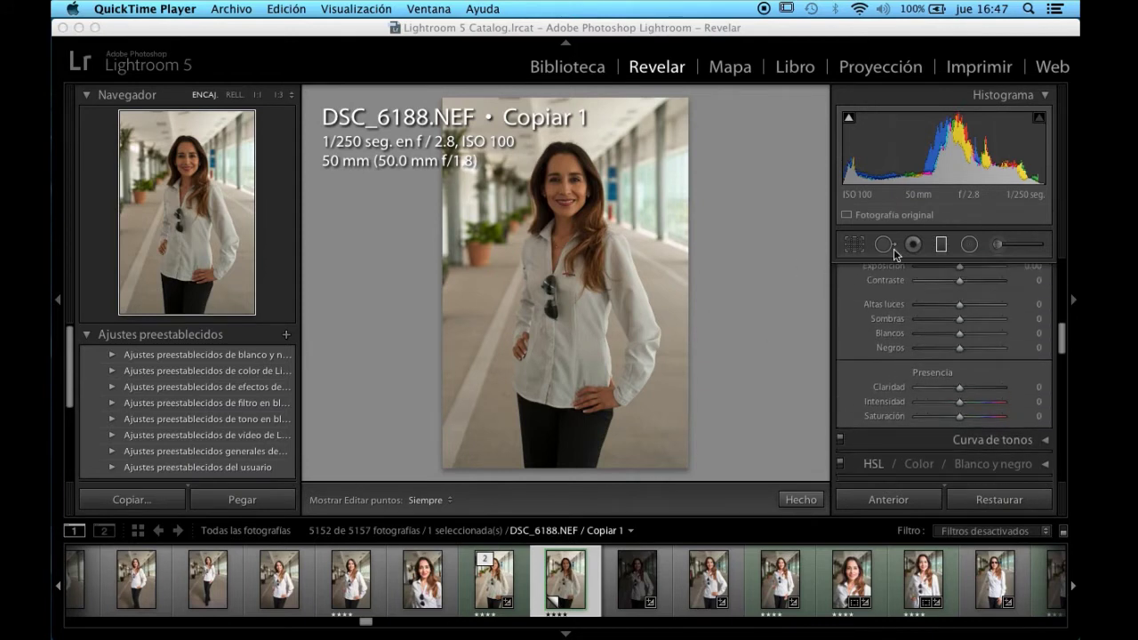
scroll(875, 352, "up", 3)
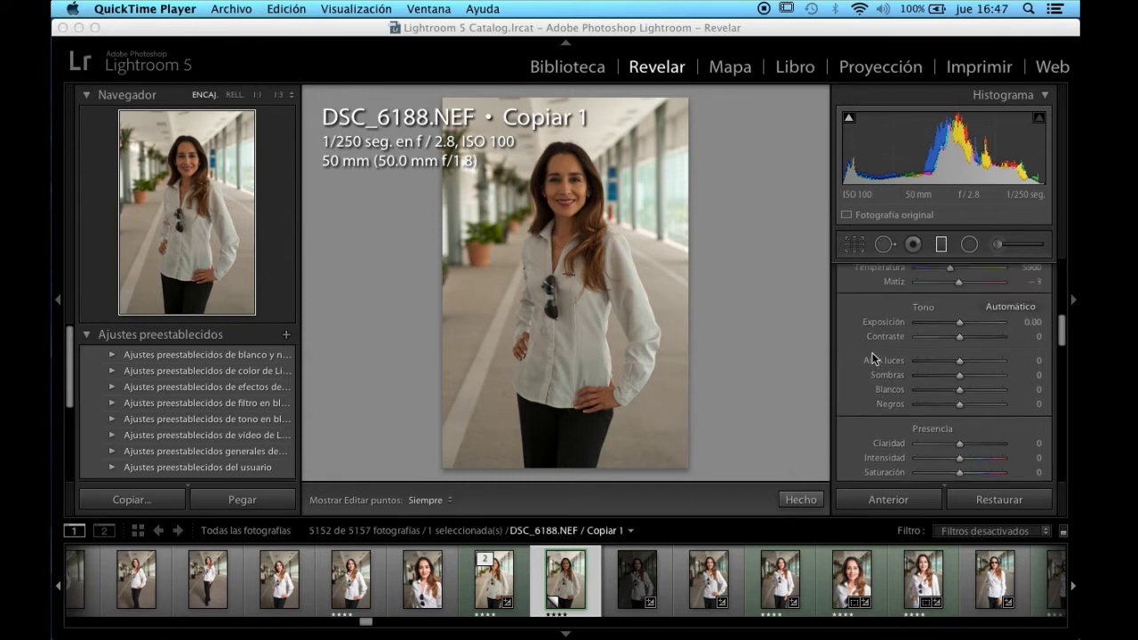
scroll(873, 356, "up", 2)
scroll(871, 361, "up", 2)
scroll(871, 361, "up", 2)
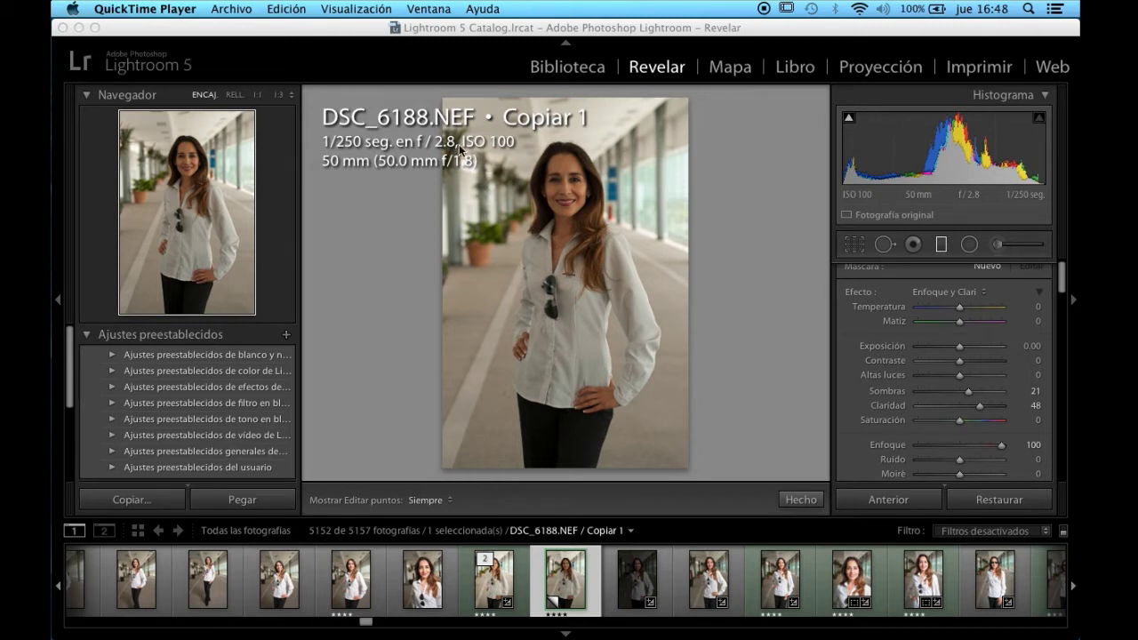
left_click(471, 182)
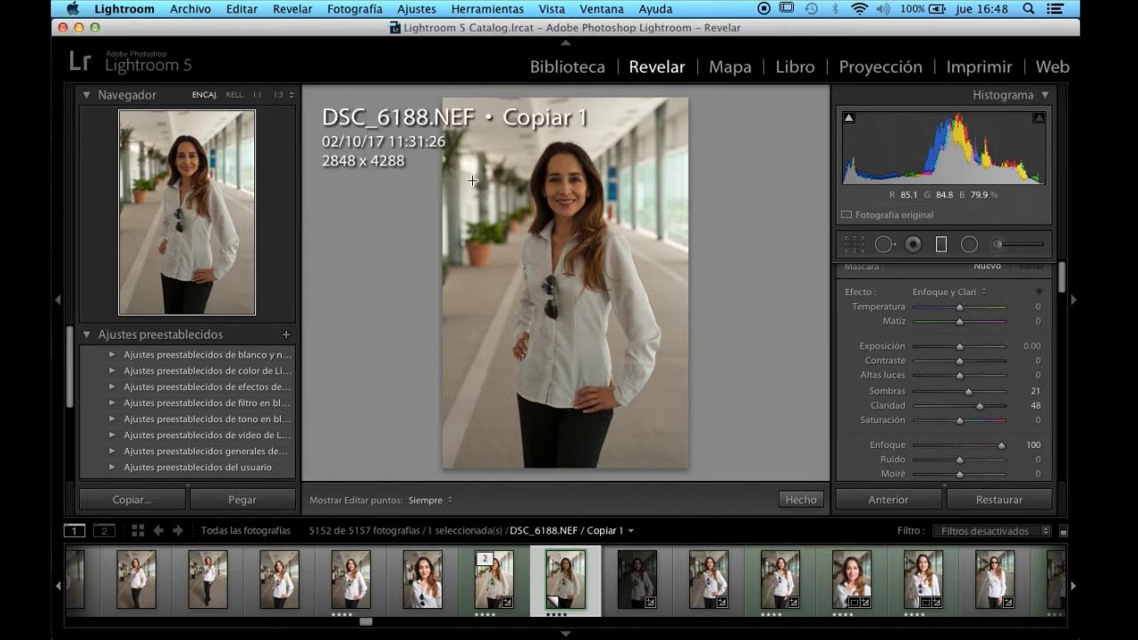
Step: Turn off the info overlay, view the neighbouring close-up, then reselect DSC_6188 Copiar 1
key("i")
key("i")
key("i")
key("i")
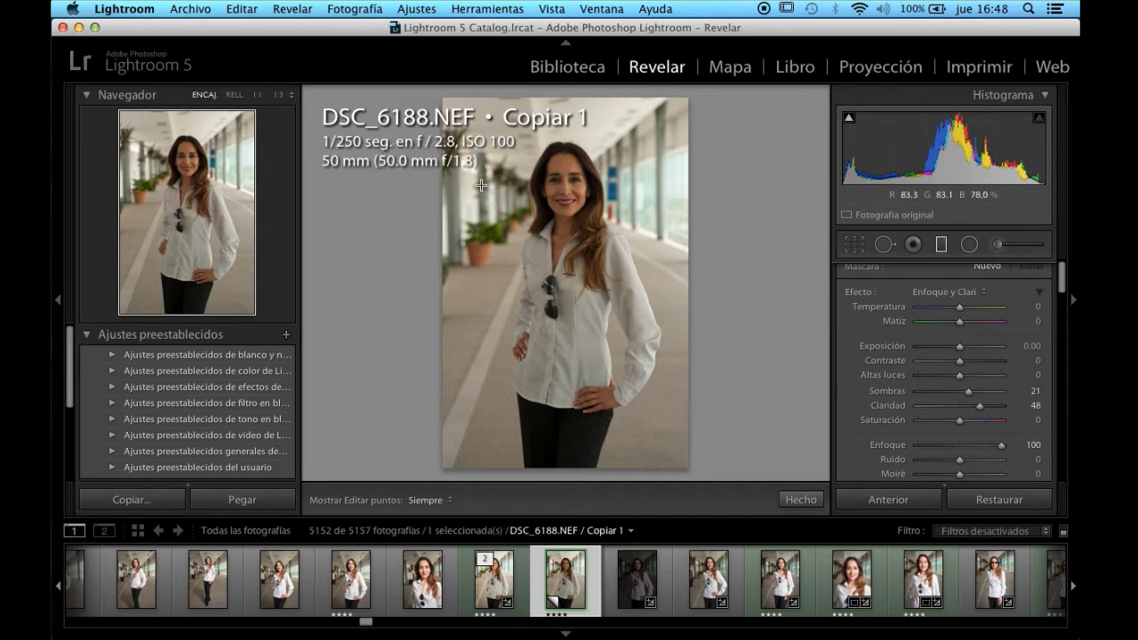
key("i")
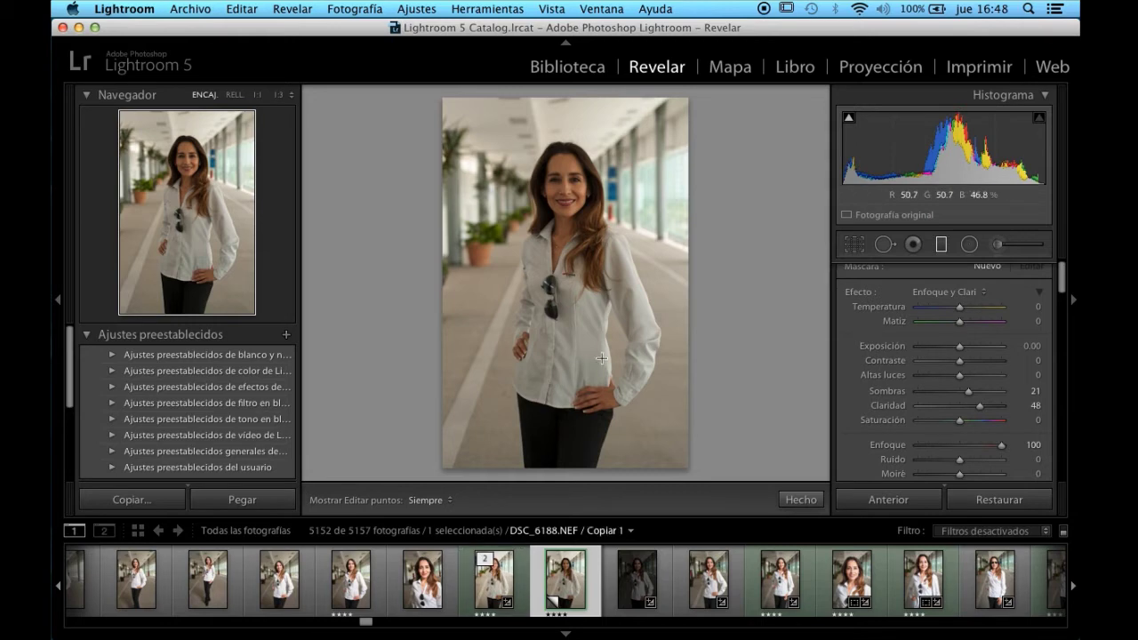
left_click(422, 595)
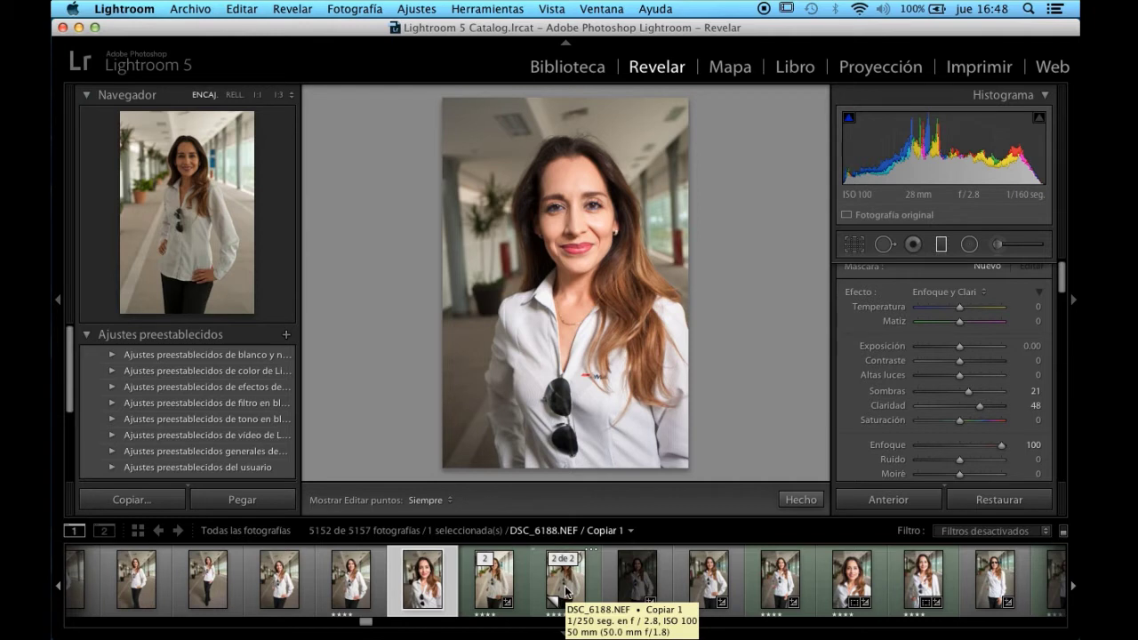
left_click(566, 591)
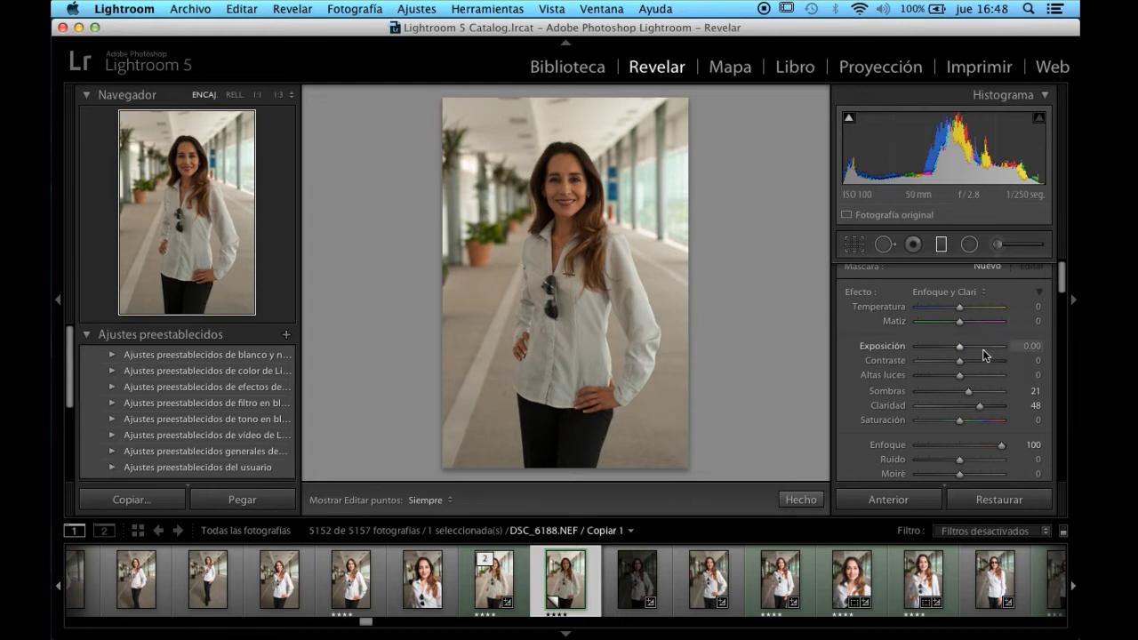
scroll(984, 356, "up", 1)
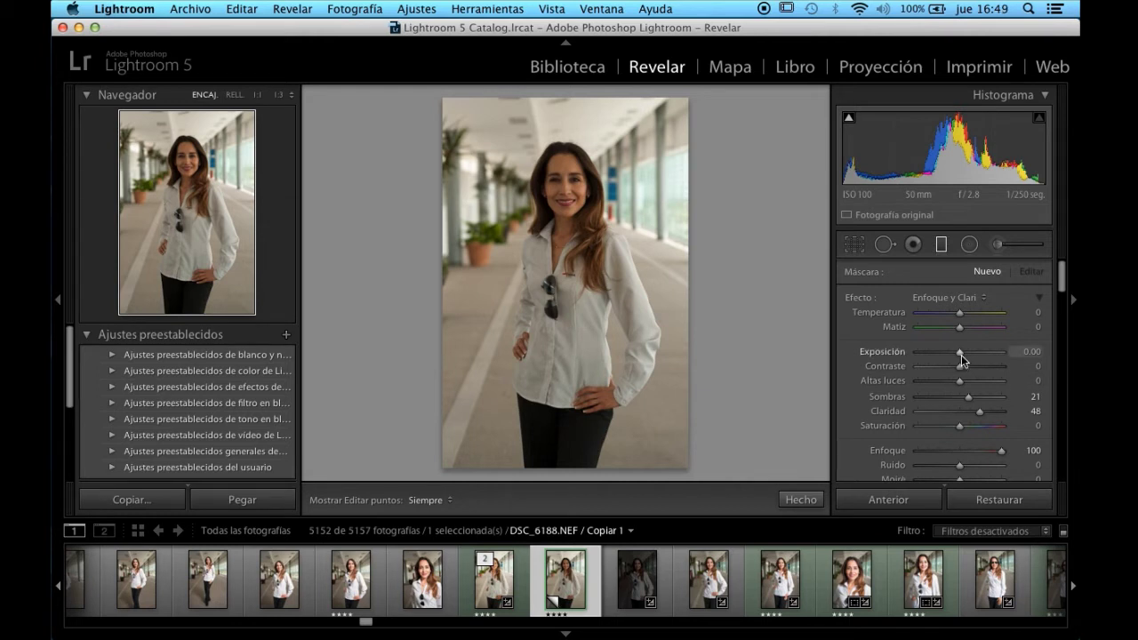
Step: Lower the brush effect's exposure to −0.38 and close the Adjustment Brush
mouse_move(962, 355)
left_mouse_down()
mouse_move(979, 349)
mouse_move(955, 354)
left_mouse_up()
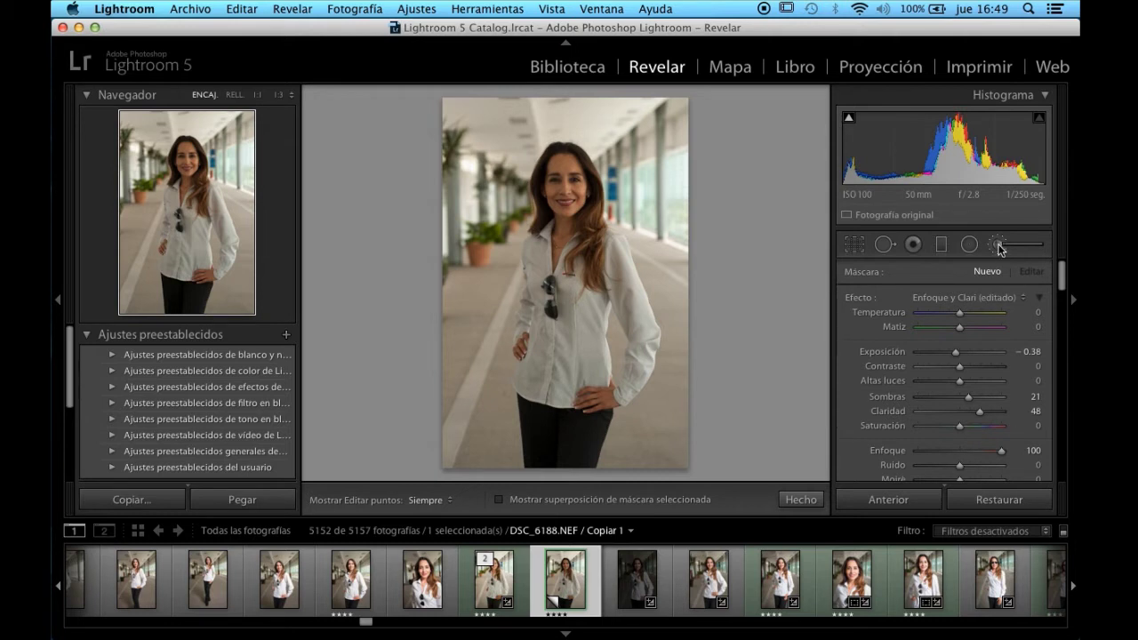
left_click(998, 246)
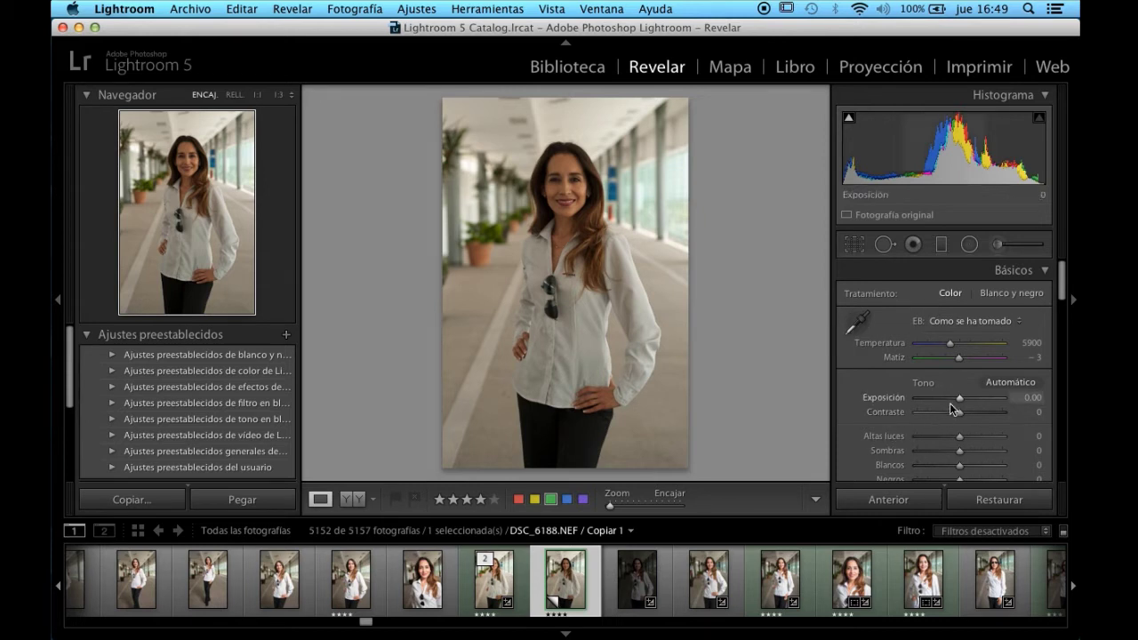
Step: Raise the portrait's overall exposure to +0.40 and add +10 contrast
key("Up")
left_click_drag(958, 401, 961, 404)
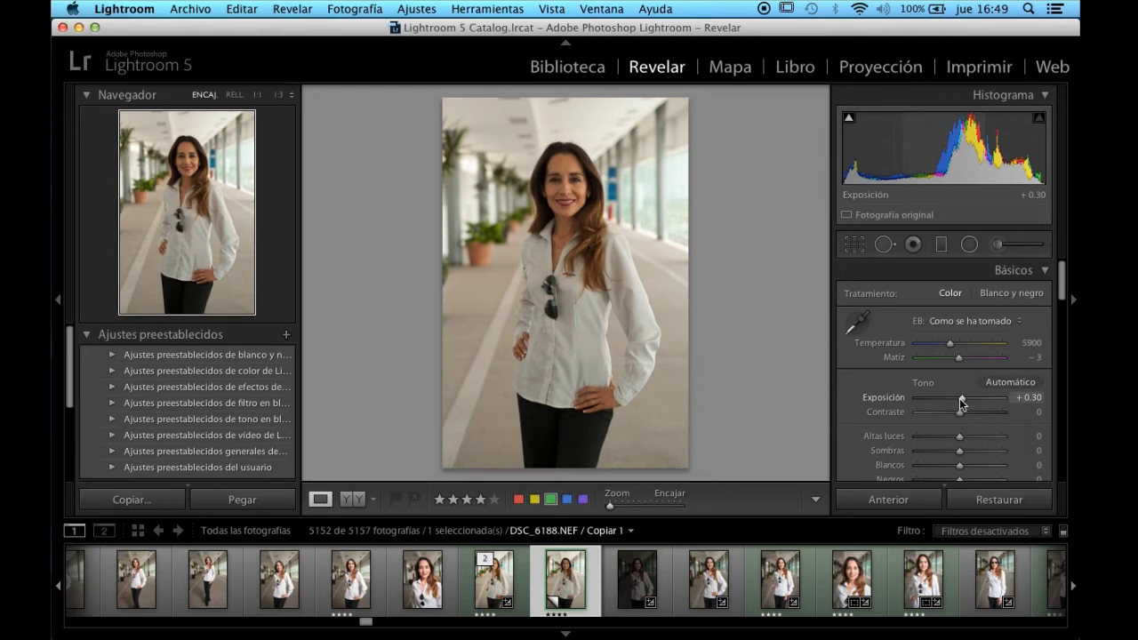
left_click_drag(960, 402, 961, 404)
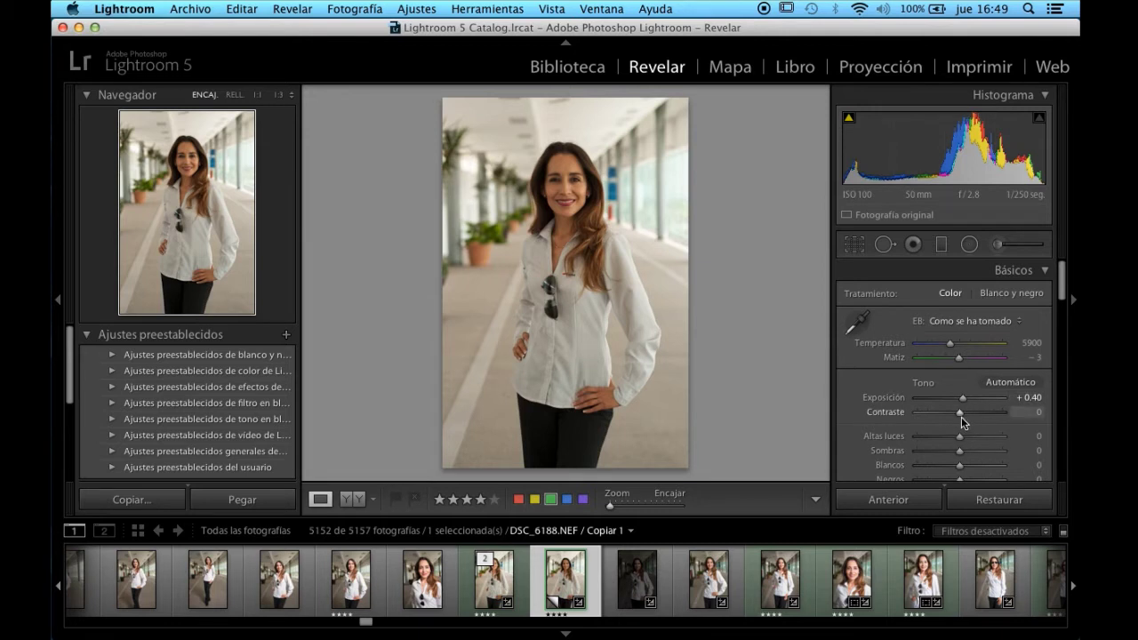
left_click_drag(960, 418, 964, 414)
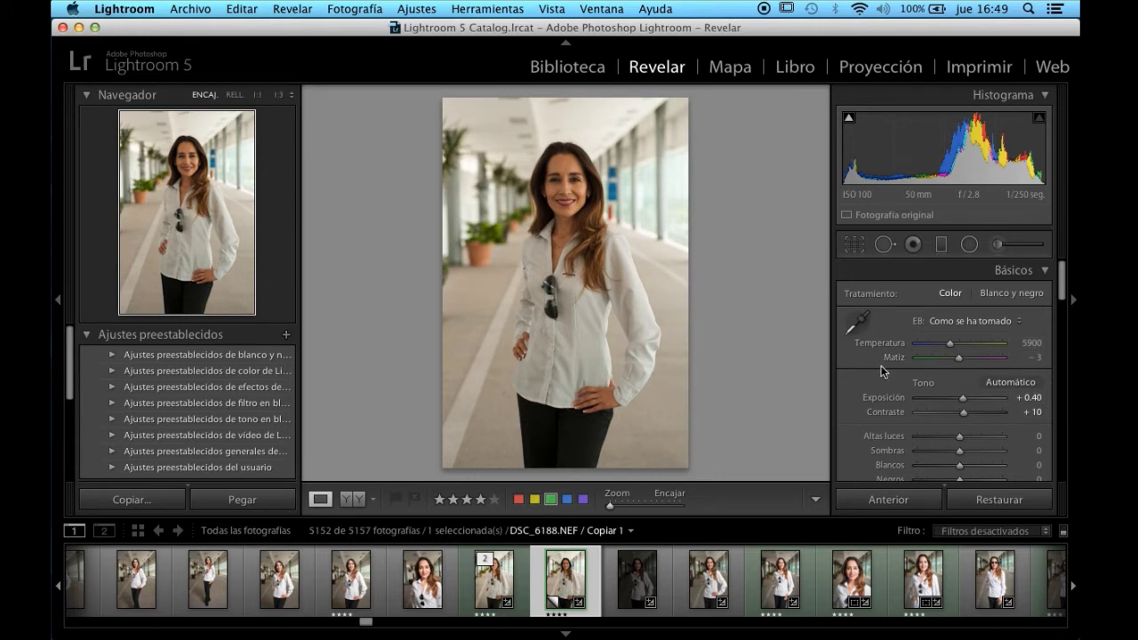
Step: Browse white balance presets and keep it at Como se ha tomado
left_click(988, 321)
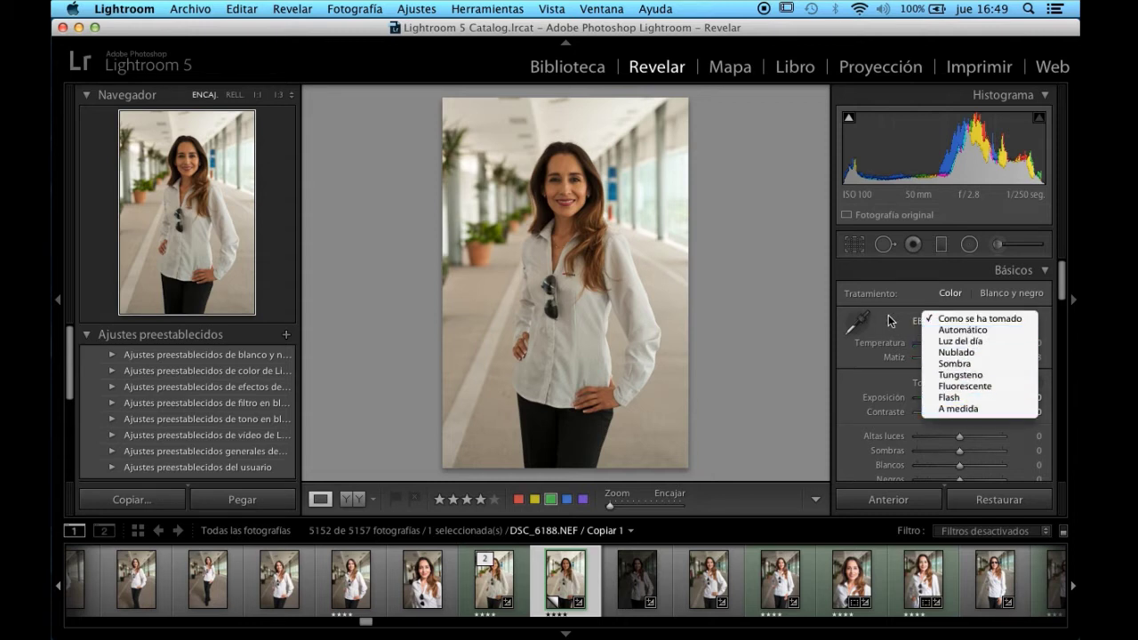
left_click(891, 321)
left_click(985, 319)
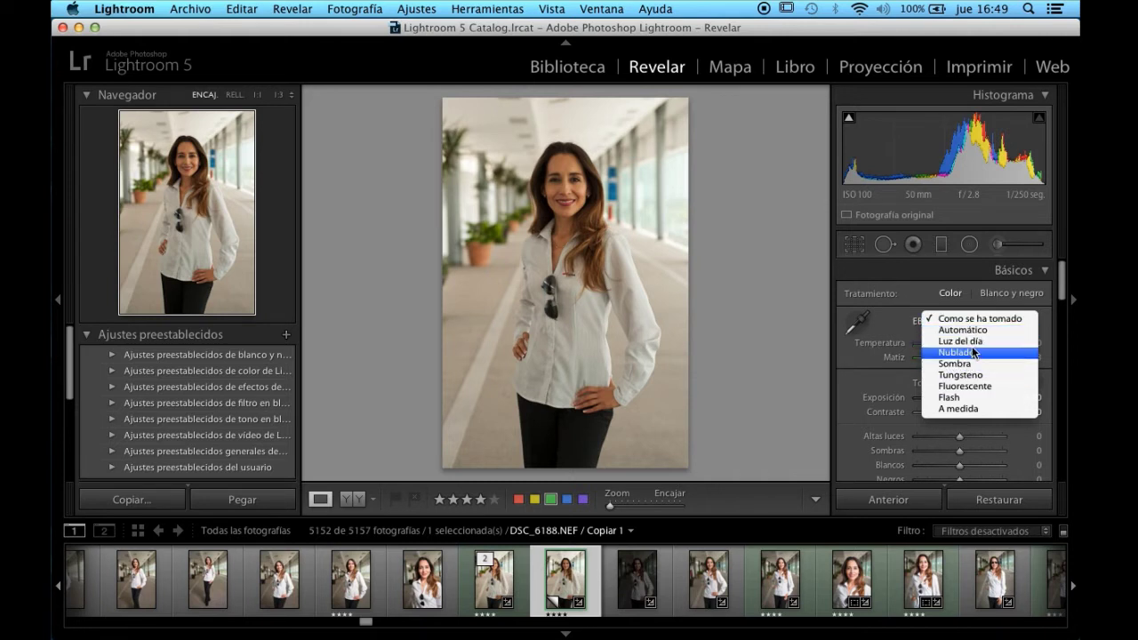
left_click(894, 317)
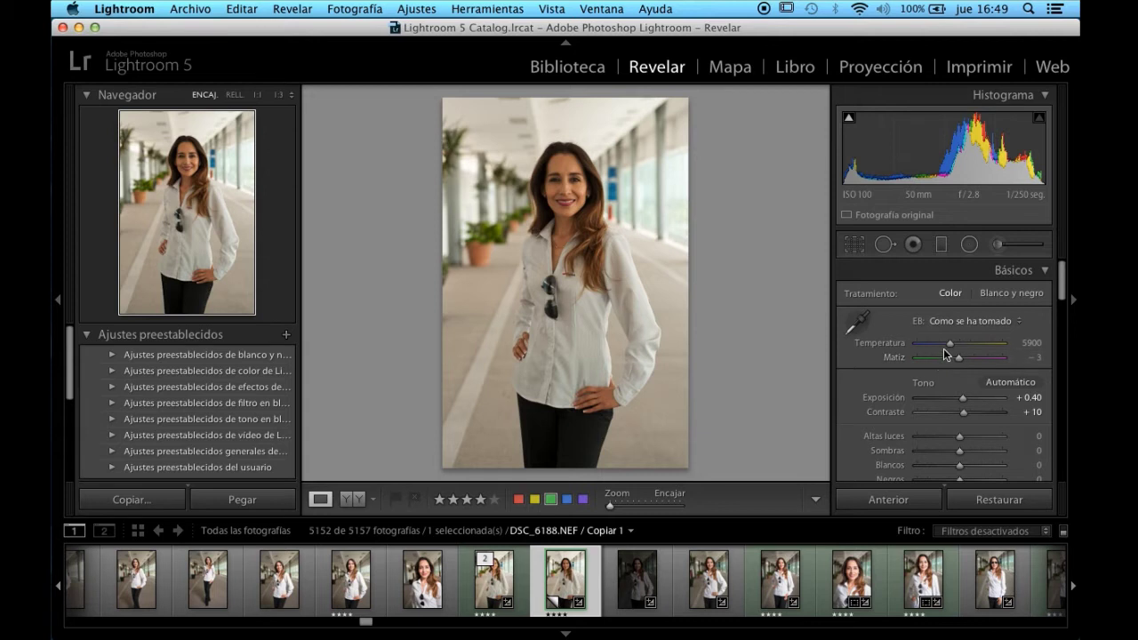
Step: Brighten the portrait's shadows to +38
scroll(980, 382, "down", 2)
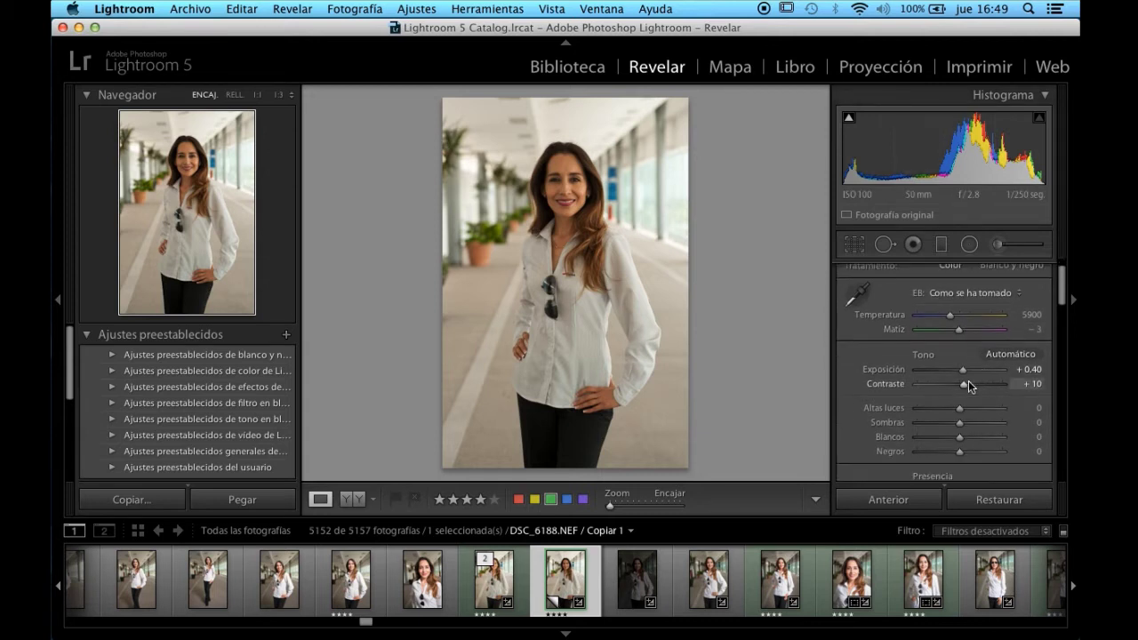
left_click_drag(961, 414, 974, 416)
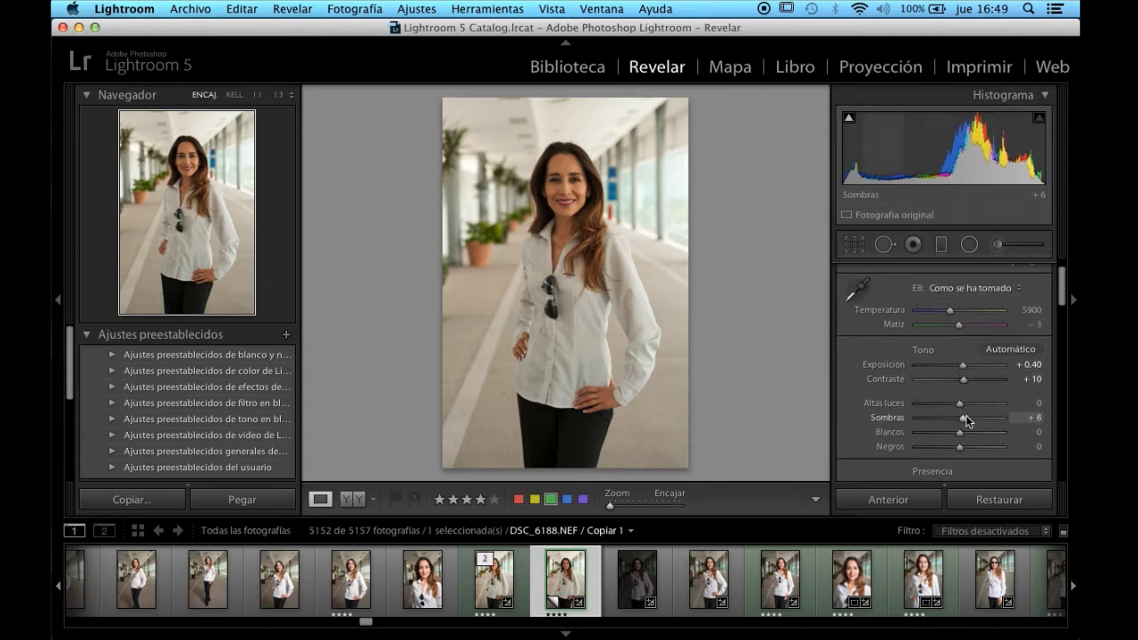
left_click_drag(973, 415, 979, 414)
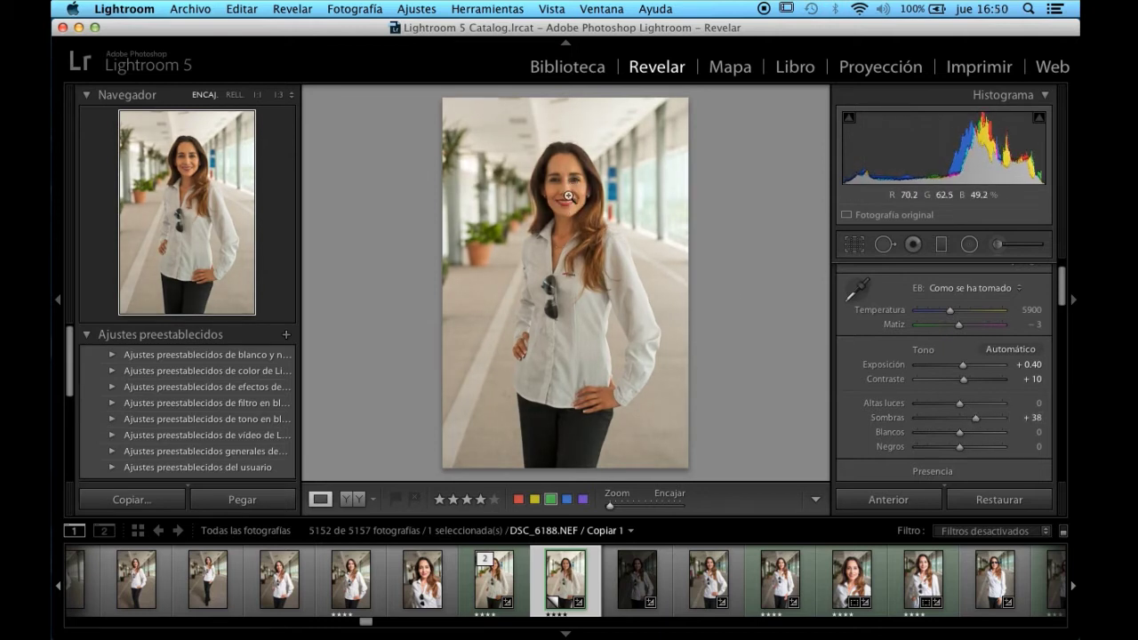
Step: Hide the left panel to give the photo more room
left_click(57, 304)
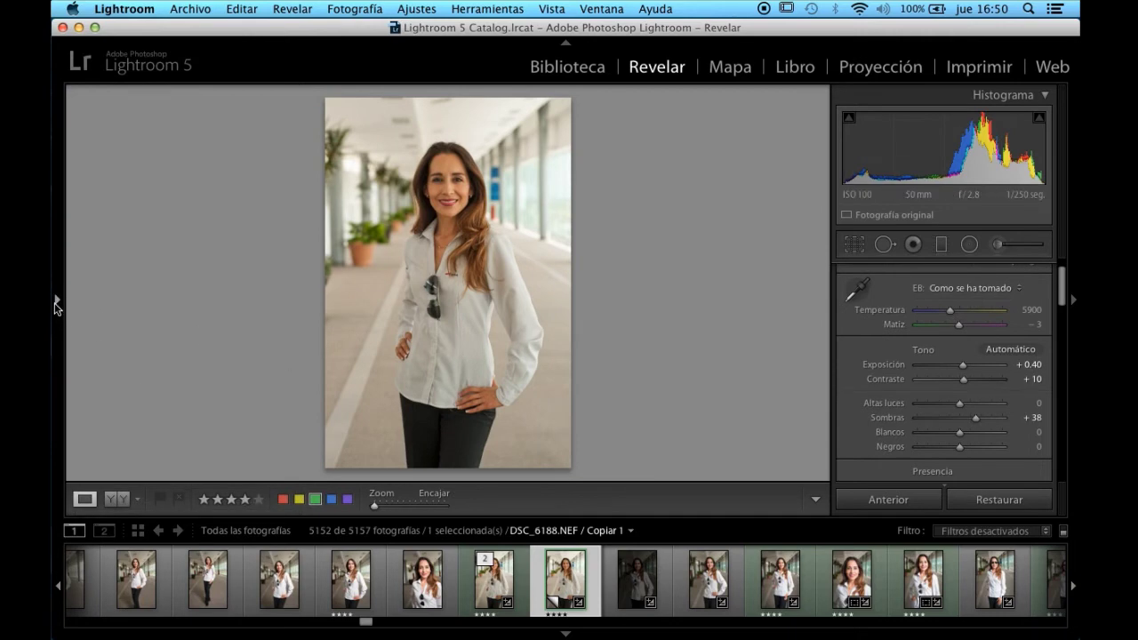
left_click(56, 305)
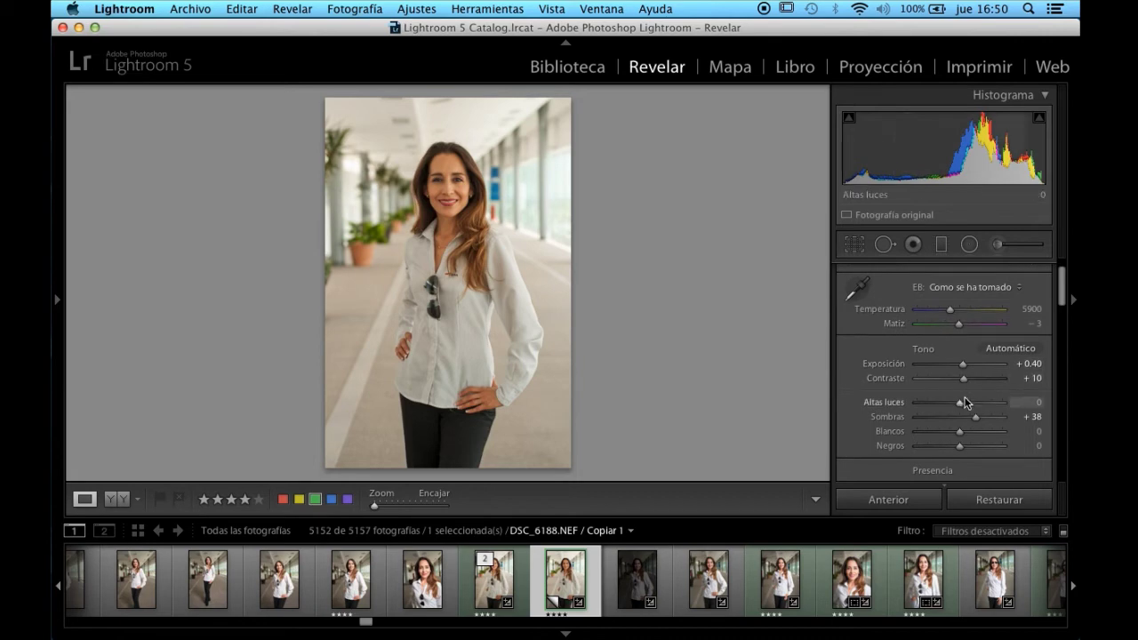
scroll(965, 402, "down", 1)
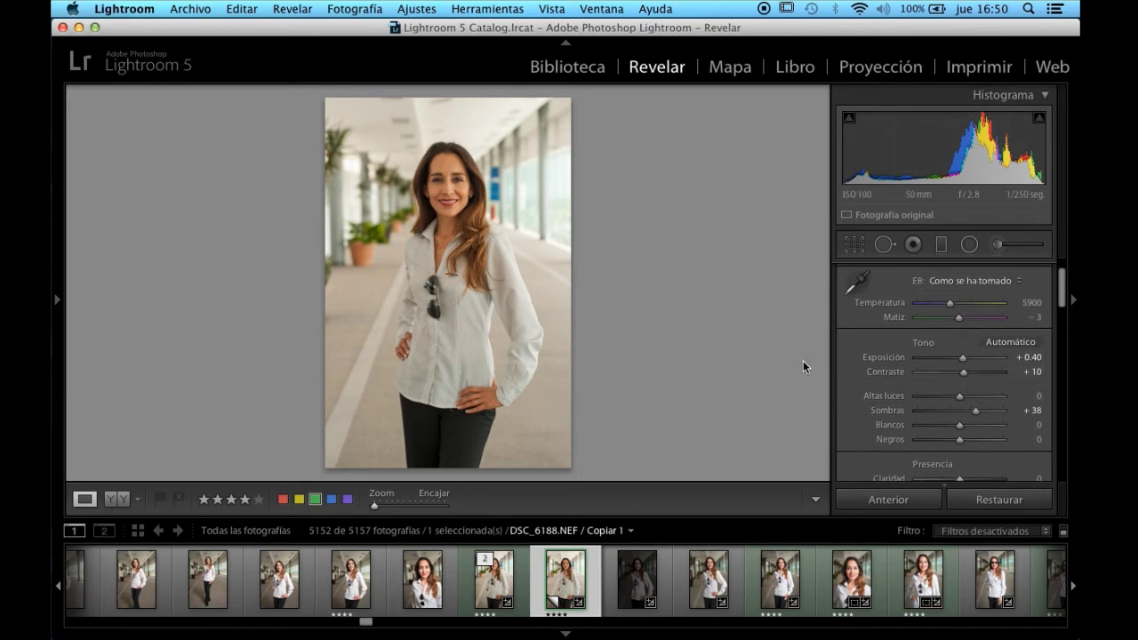
Step: Check the woman's face at 1:1, then return to the whole-portrait view
left_click(452, 192)
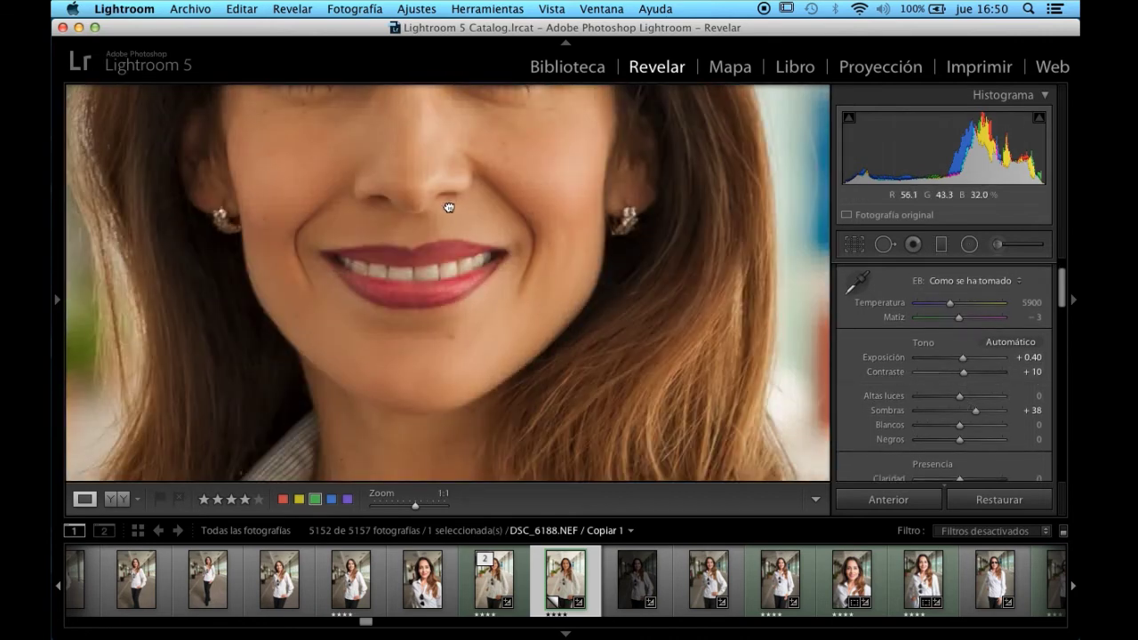
scroll(449, 207, "up", 3)
scroll(501, 356, "up", 2)
scroll(513, 330, "up", 2)
scroll(507, 338, "up", 2)
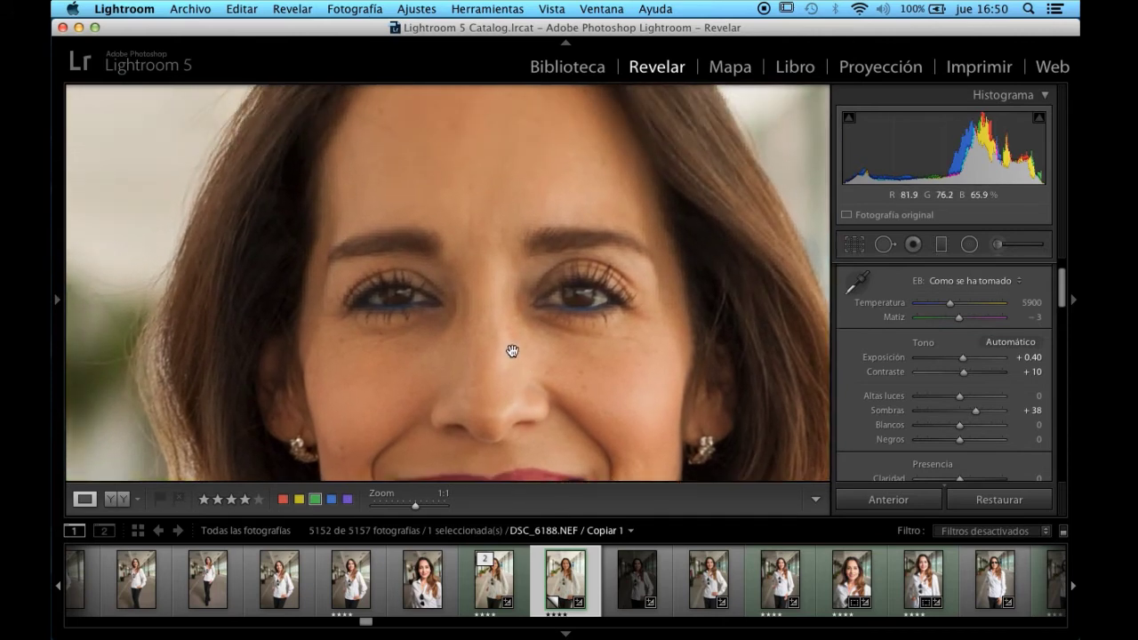
left_click(521, 333)
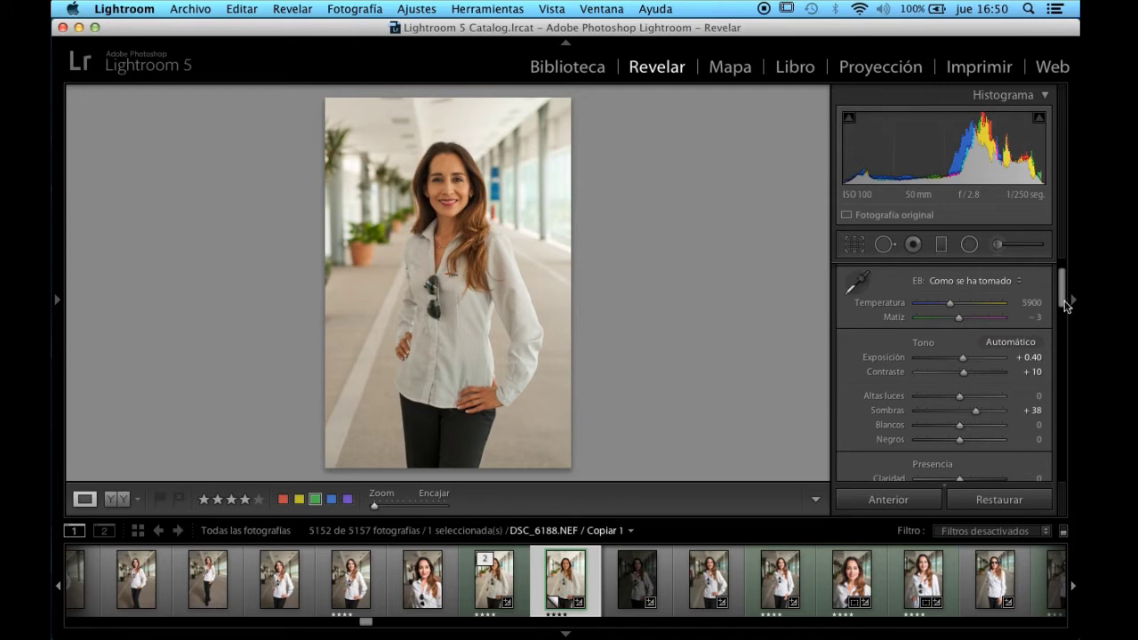
Step: Set the Detalle sharpening amount to 125, previewing the nose area
left_click_drag(1063, 298, 1060, 338)
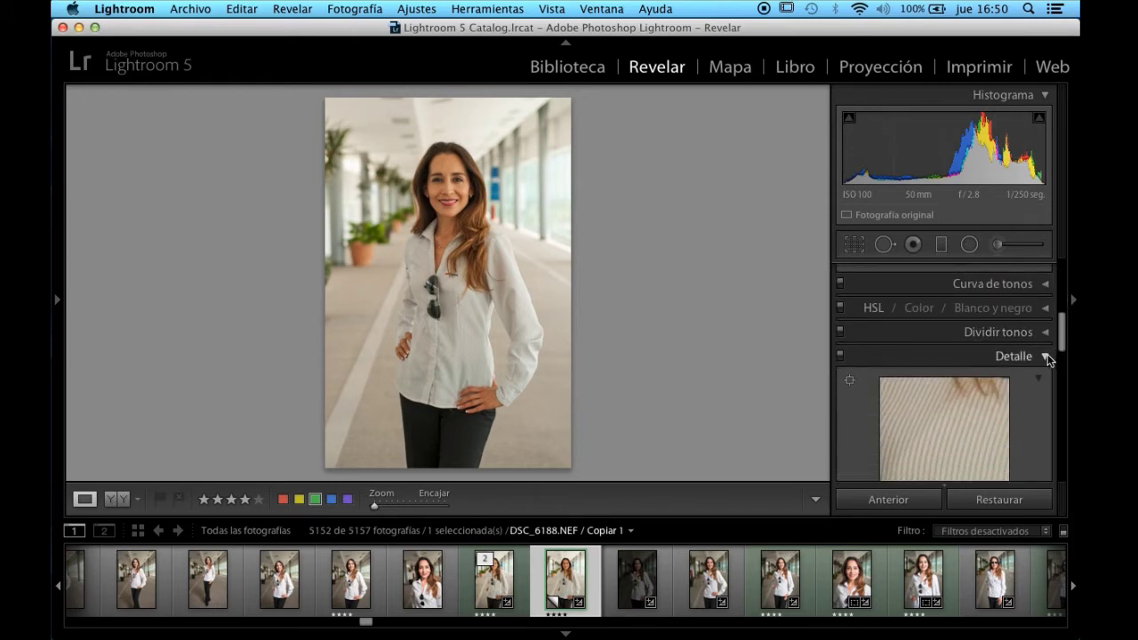
left_click_drag(1063, 329, 1060, 348)
mouse_move(880, 364)
left_mouse_down()
mouse_move(907, 376)
mouse_move(950, 355)
mouse_move(940, 374)
mouse_move(951, 399)
mouse_move(937, 328)
mouse_move(925, 414)
mouse_move(940, 373)
mouse_move(948, 394)
left_mouse_up()
mouse_move(955, 338)
left_mouse_down()
mouse_move(963, 376)
mouse_move(945, 378)
mouse_move(952, 353)
mouse_move(966, 358)
left_mouse_up()
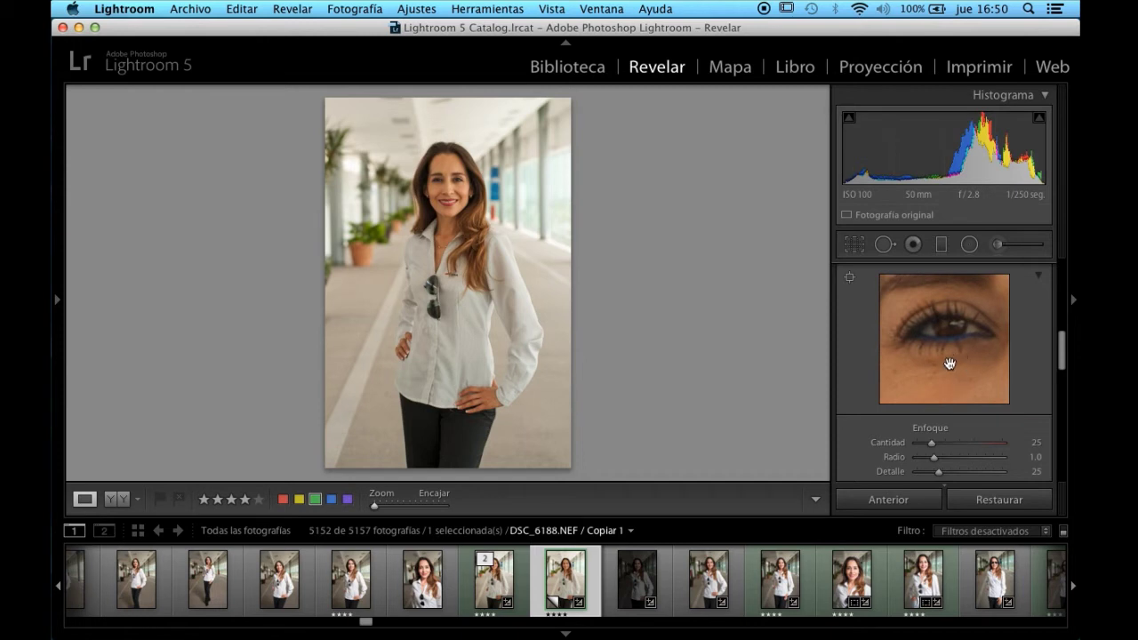
scroll(978, 386, "down", 1)
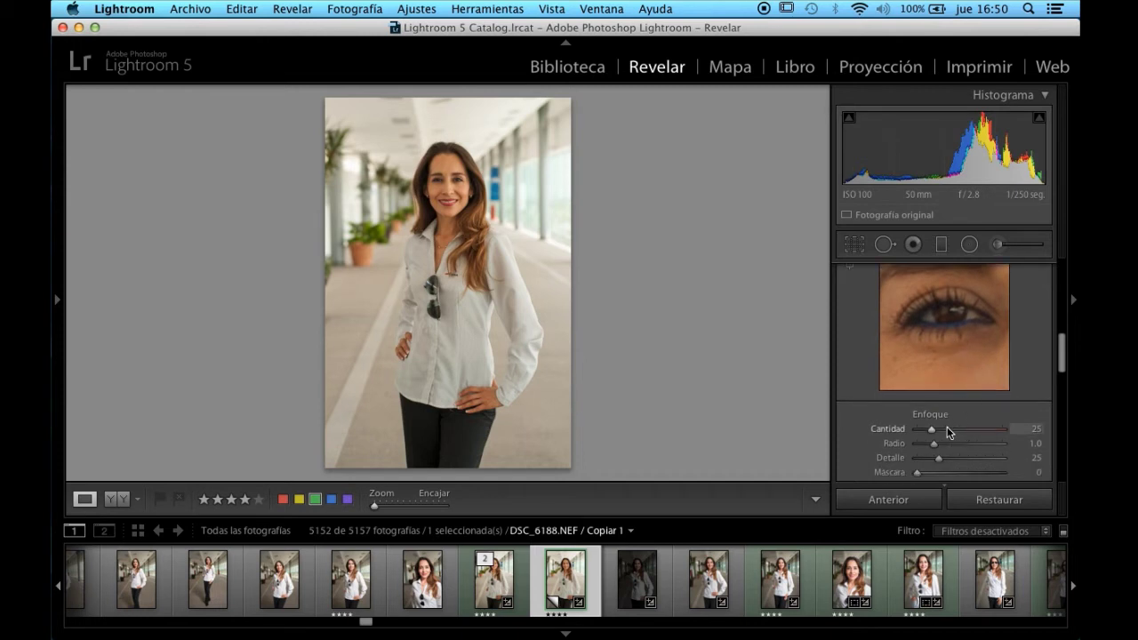
left_click_drag(979, 430, 987, 431)
Step: Raise sharpening masking to 88 while previewing the mask over the eye
scroll(931, 413, "down", 2)
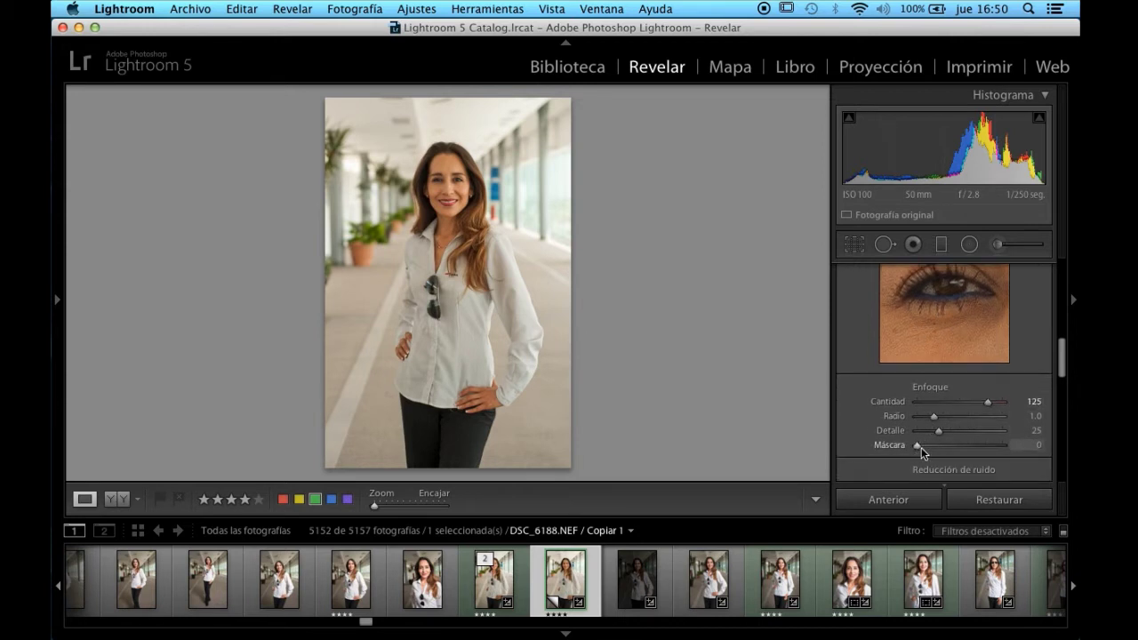
left_click_drag(922, 448, 934, 446)
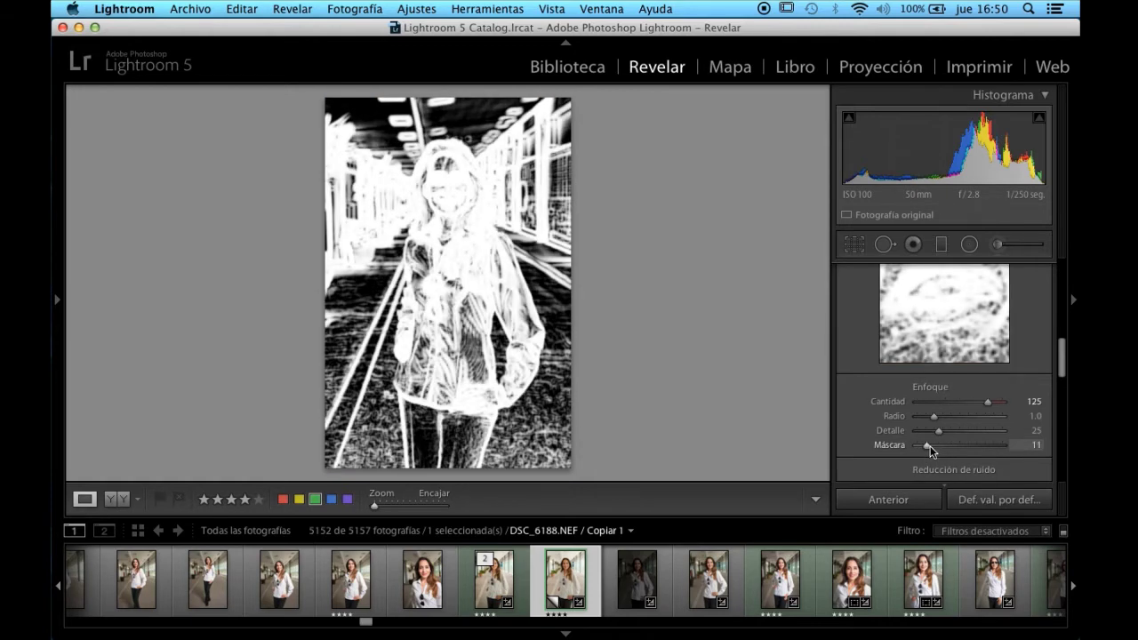
left_click_drag(933, 446, 993, 444)
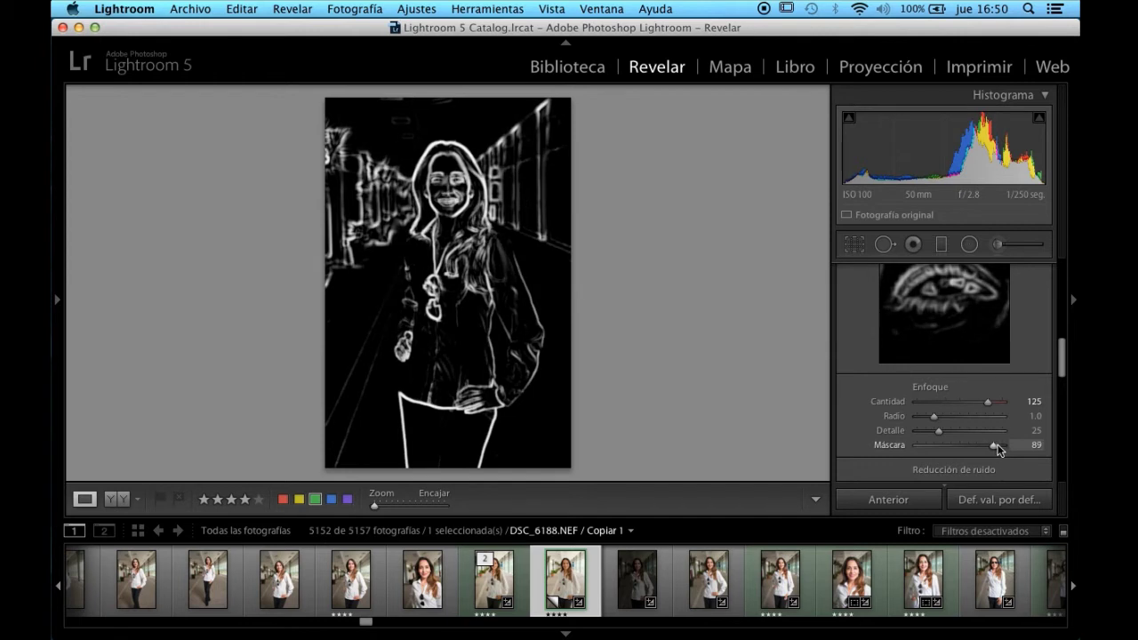
left_click_drag(993, 443, 995, 445)
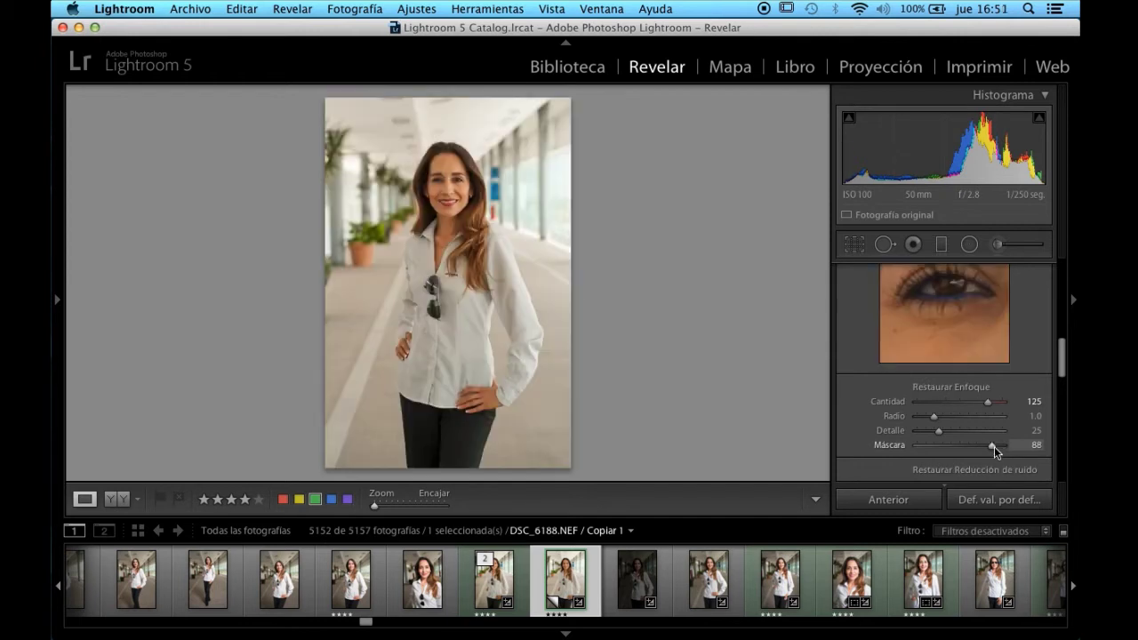
left_click_drag(951, 315, 950, 344)
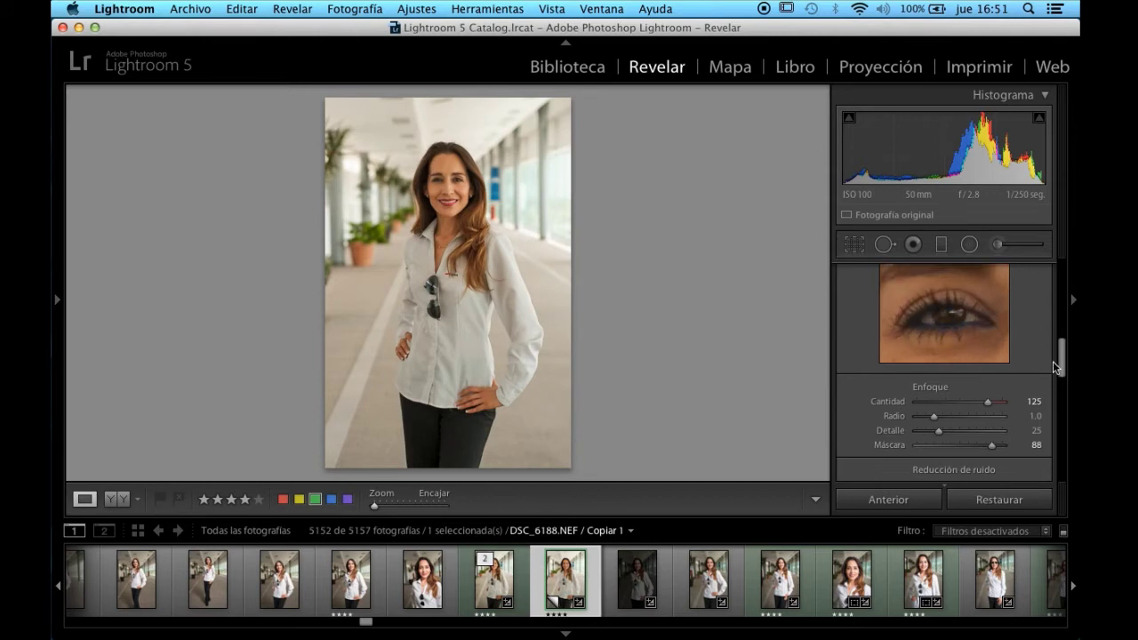
left_click_drag(1063, 356, 1045, 341)
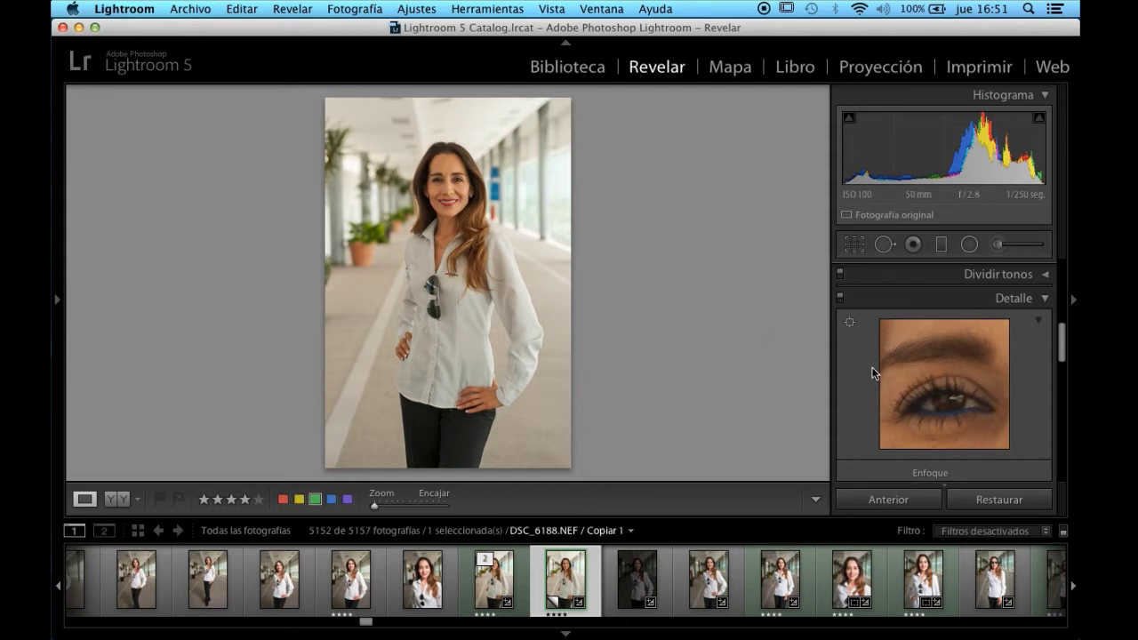
mouse_move(964, 374)
left_mouse_down()
mouse_move(958, 331)
mouse_move(897, 368)
mouse_move(945, 346)
mouse_move(958, 326)
left_mouse_up()
left_click_drag(902, 386, 937, 366)
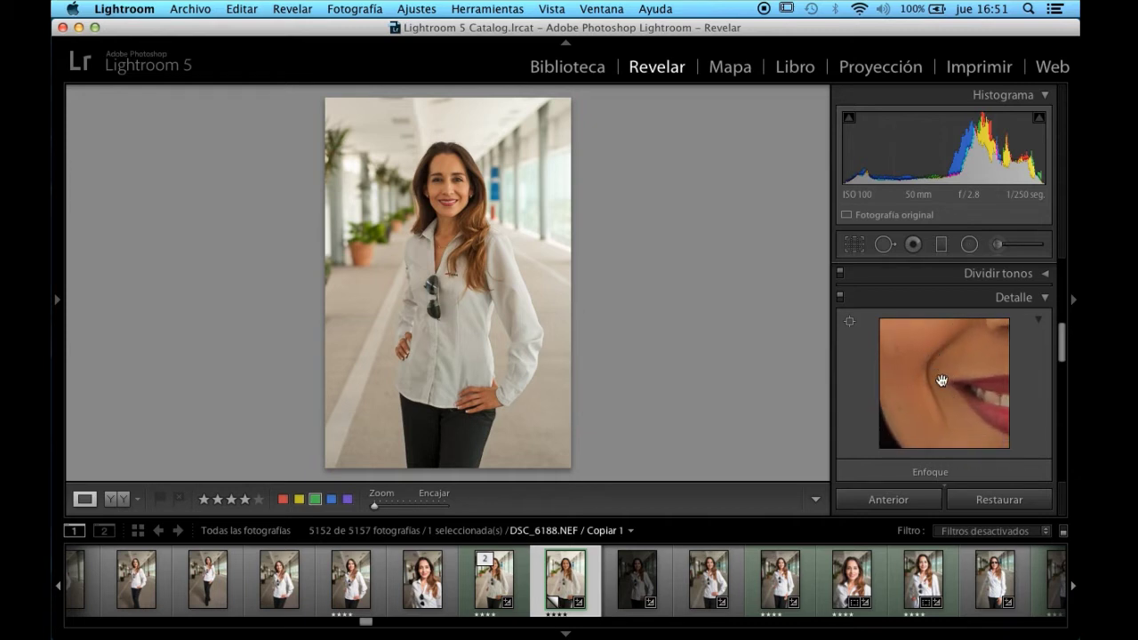
mouse_move(875, 405)
left_mouse_down()
mouse_move(957, 348)
mouse_move(878, 379)
mouse_move(894, 368)
left_mouse_up()
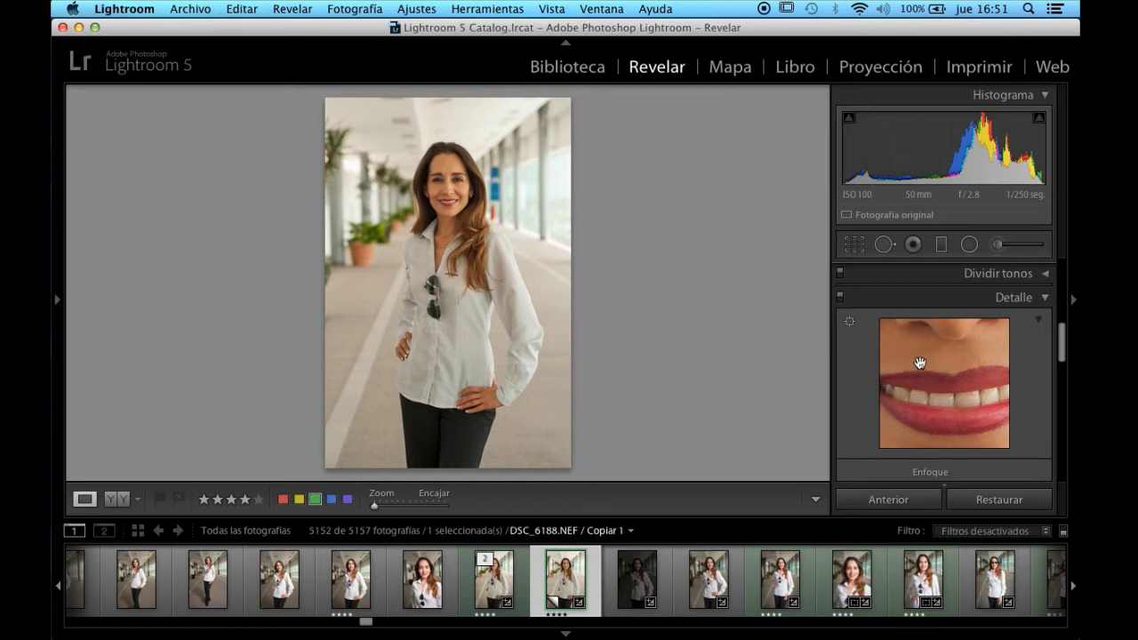
left_click(464, 212)
mouse_move(464, 212)
left_mouse_down()
mouse_move(483, 279)
mouse_move(572, 409)
left_mouse_up()
left_click_drag(572, 327, 580, 390)
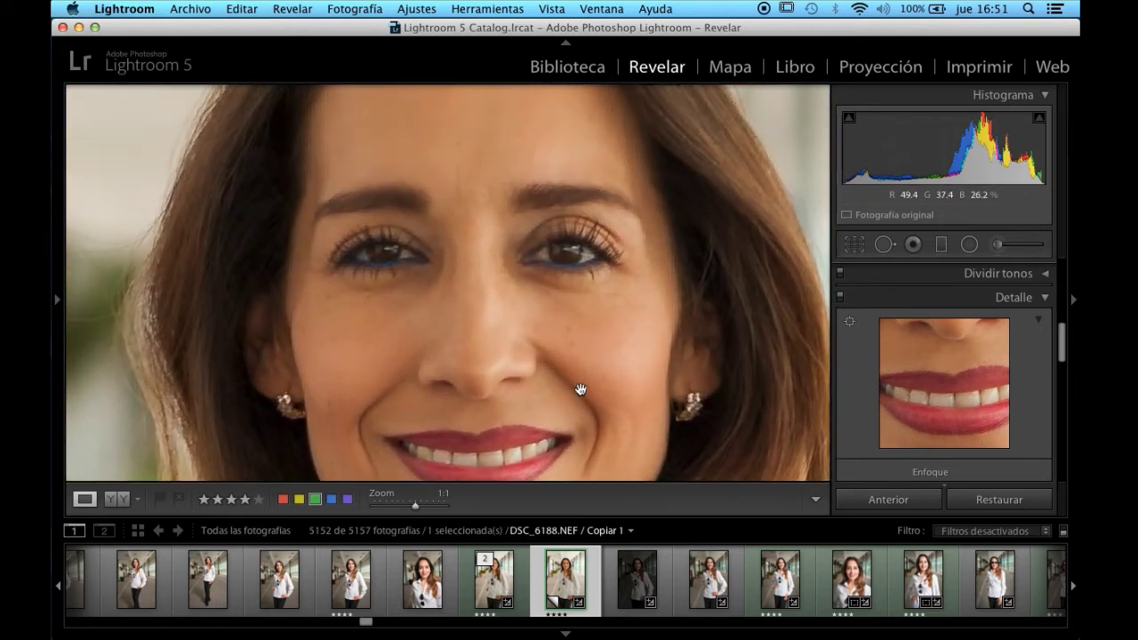
key("y")
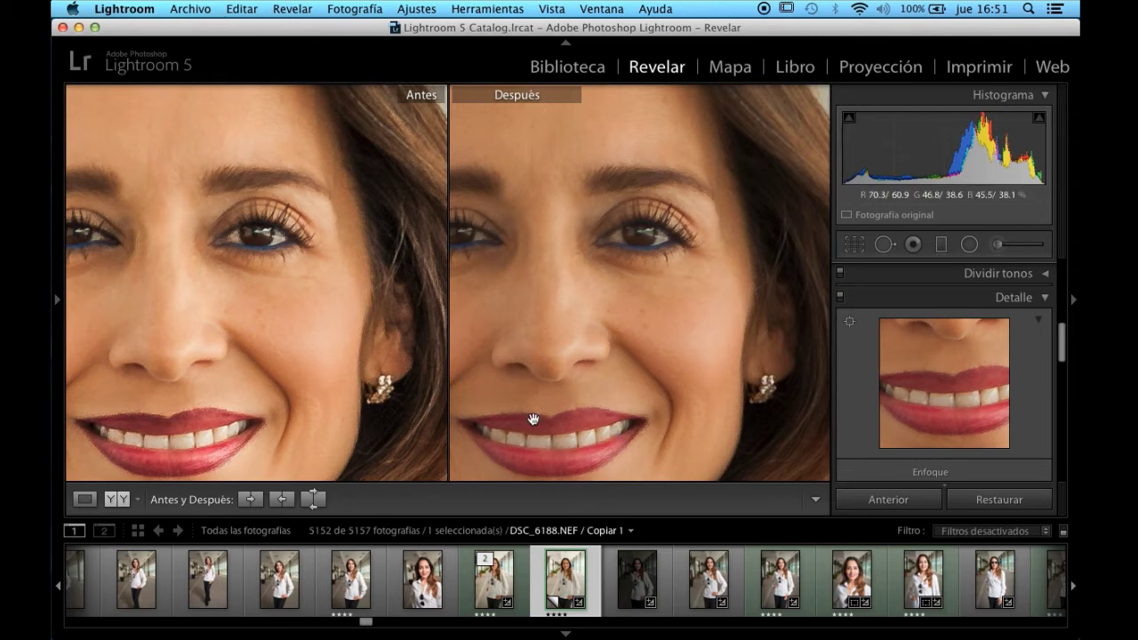
key("y")
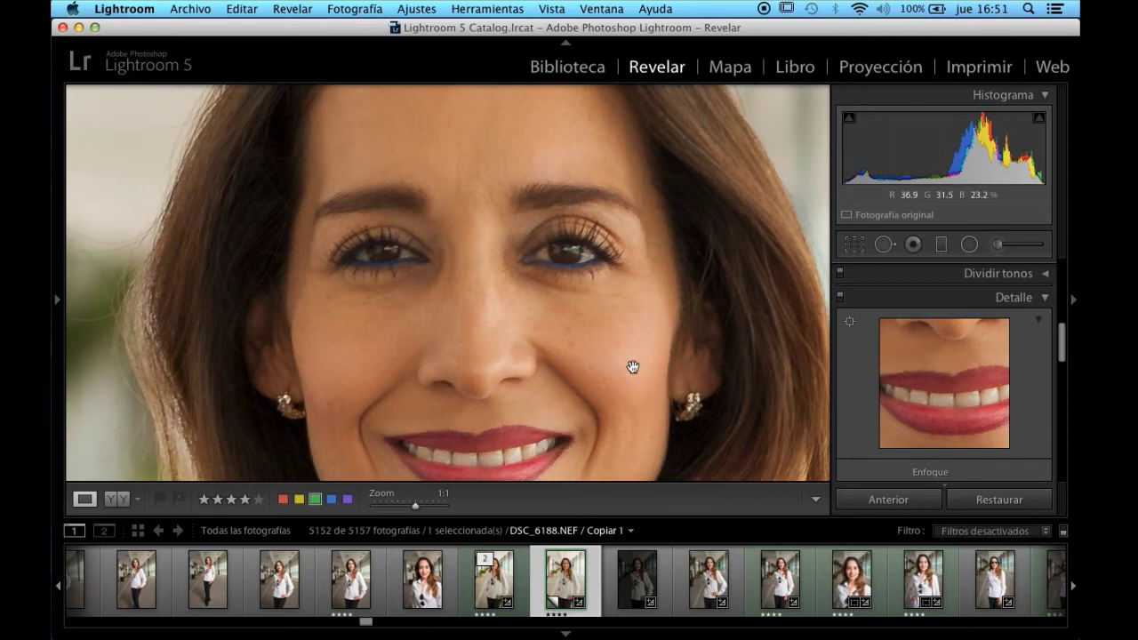
left_click(515, 348)
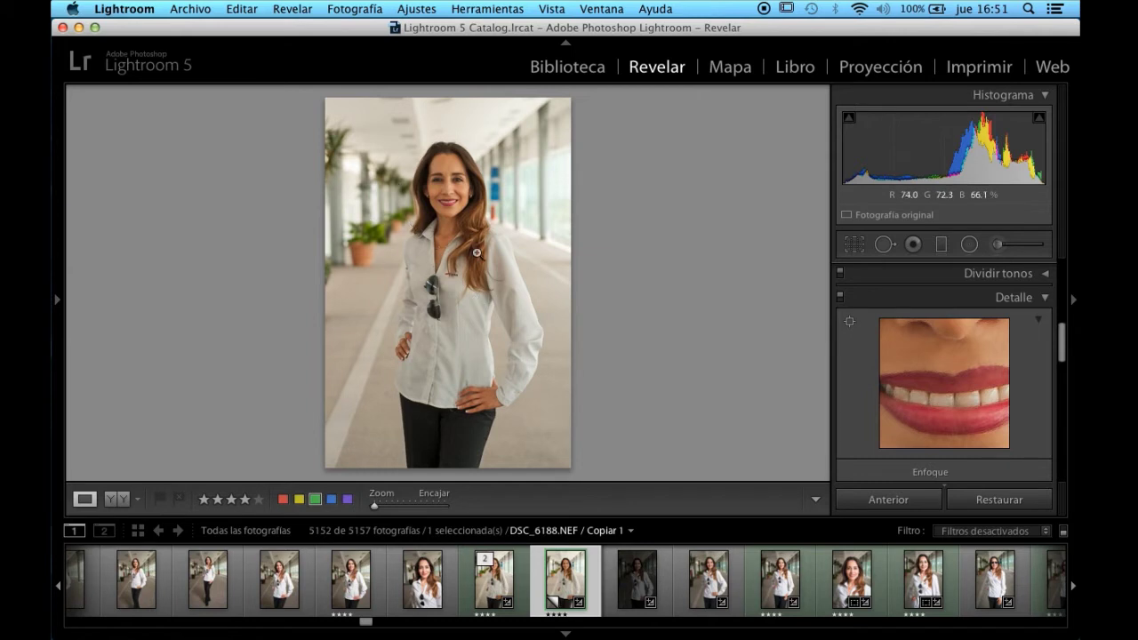
key("i")
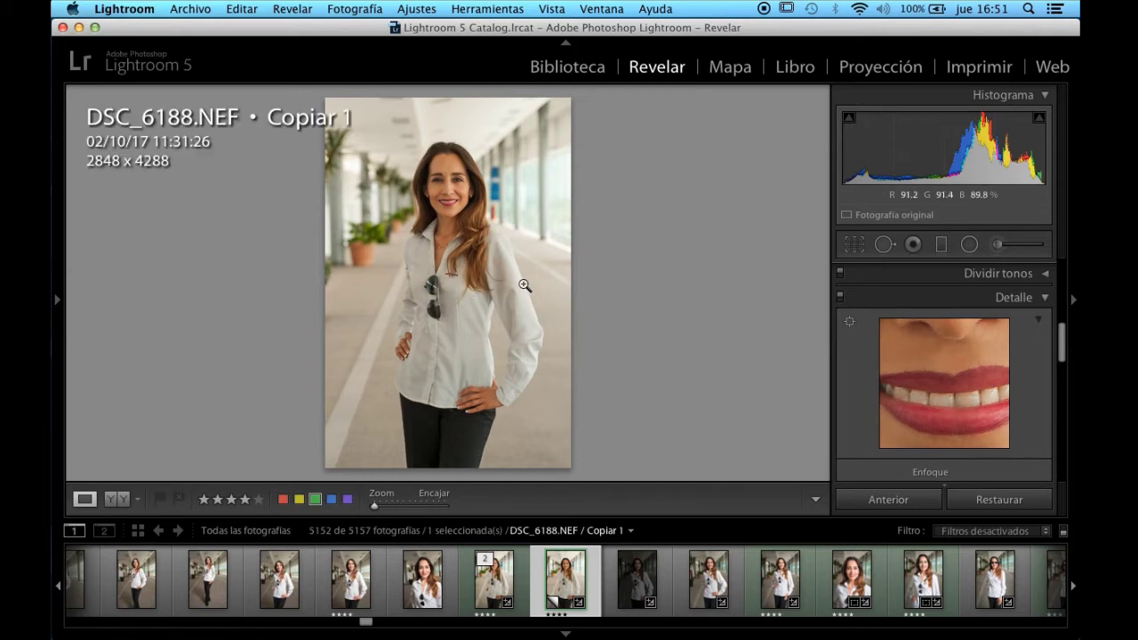
key("i")
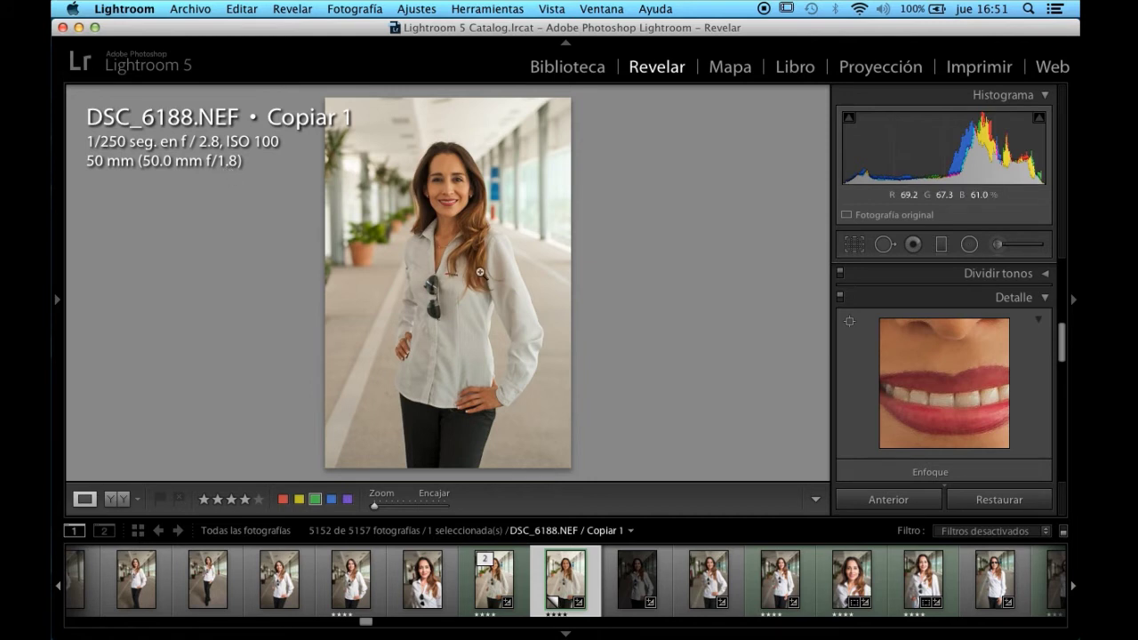
key("i")
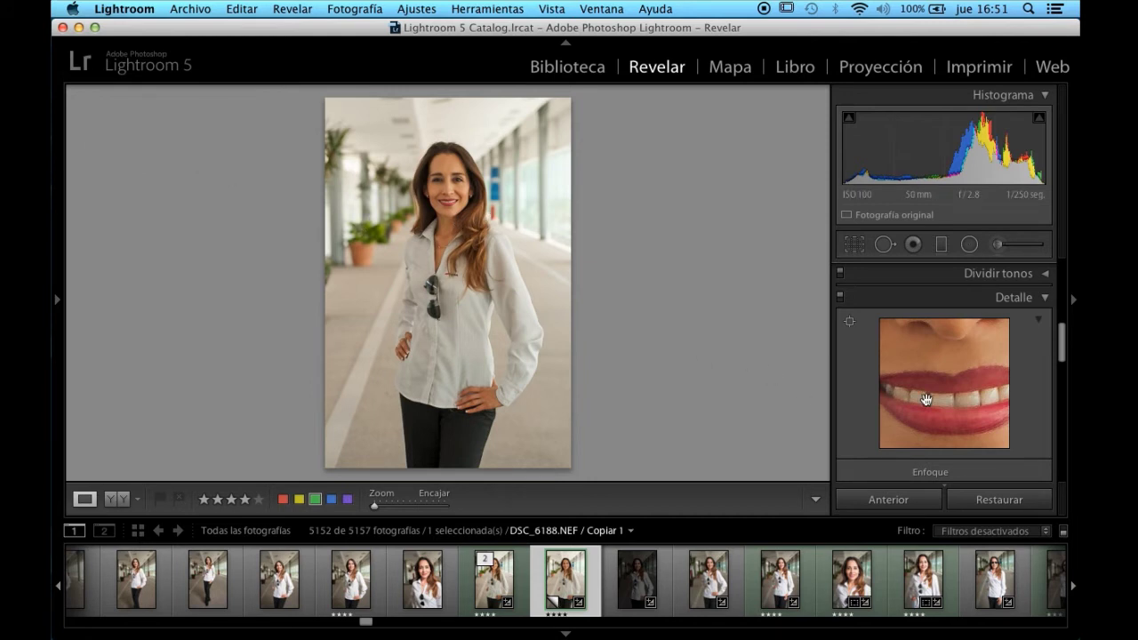
left_click_drag(926, 399, 923, 396)
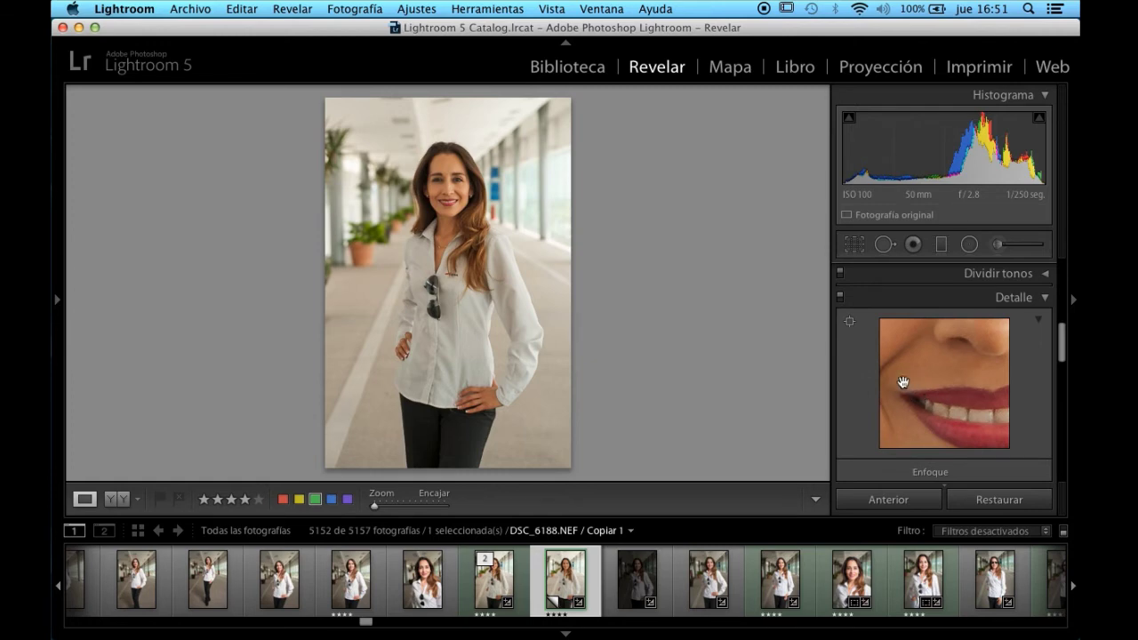
left_click(479, 250)
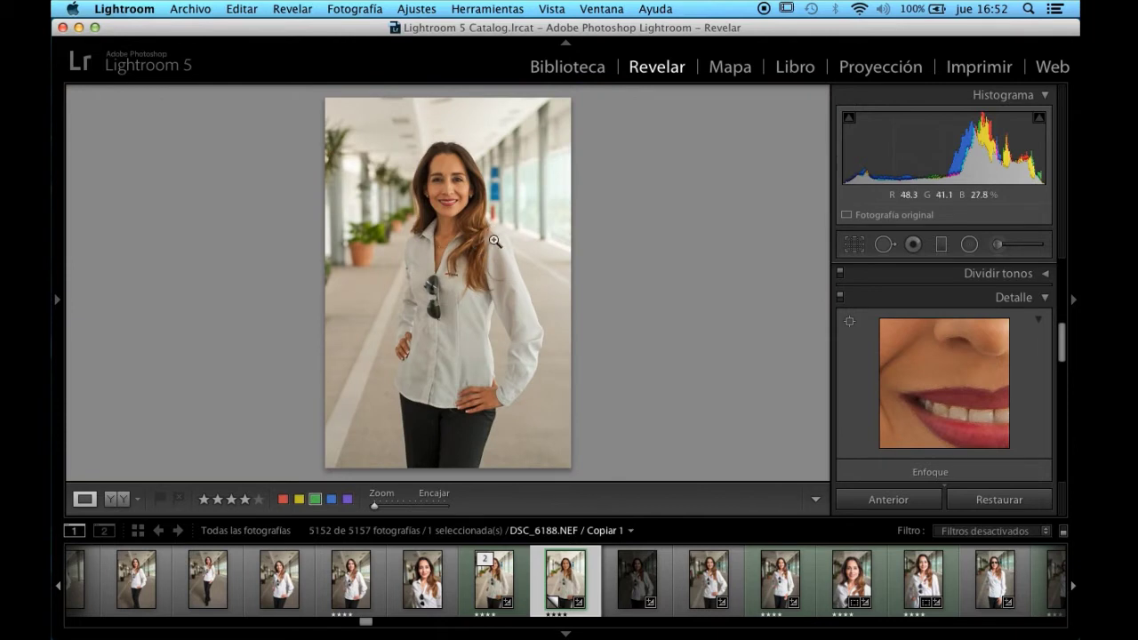
Step: Reset the Adjustment Brush effects and set Claridad 60 and Enfoque 100
left_click(1001, 248)
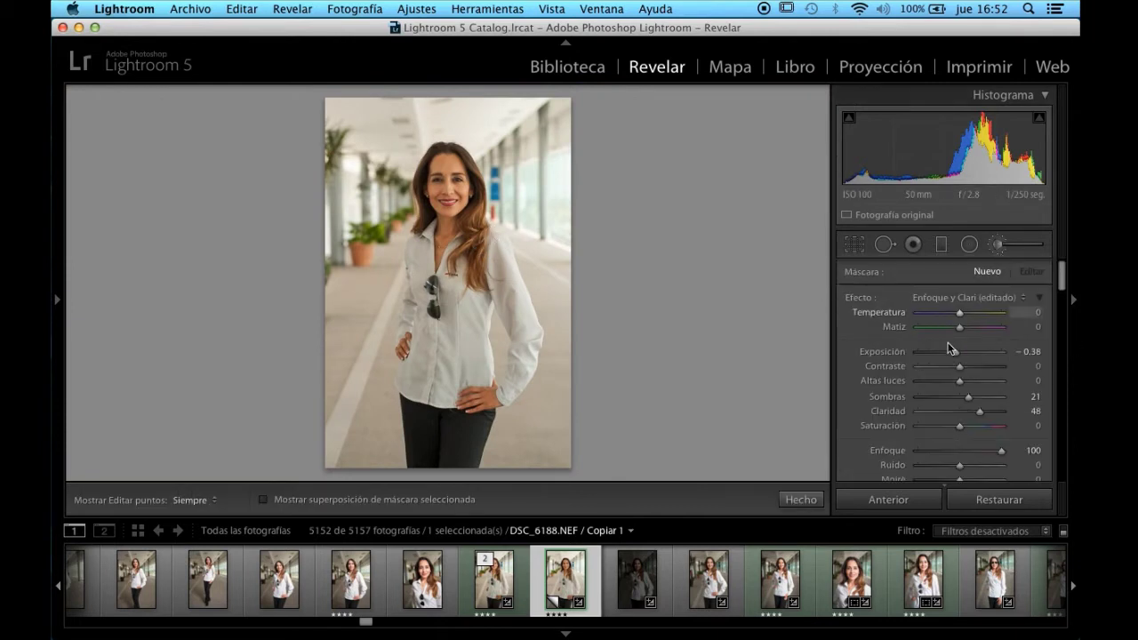
double_click(863, 299)
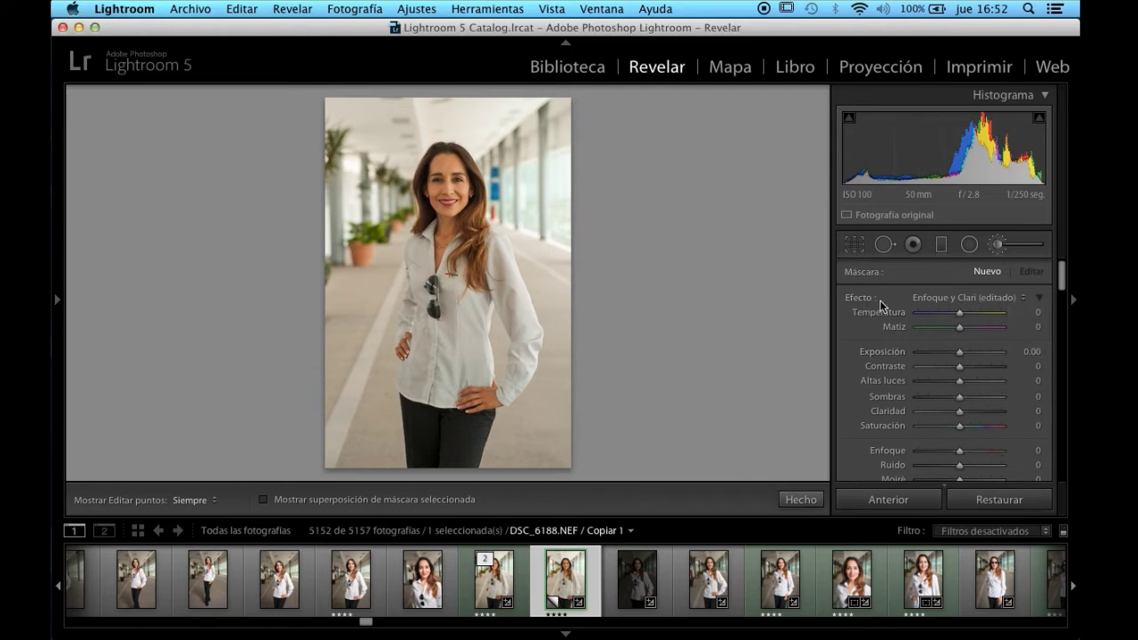
scroll(931, 381, "down", 1)
scroll(933, 369, "down", 1)
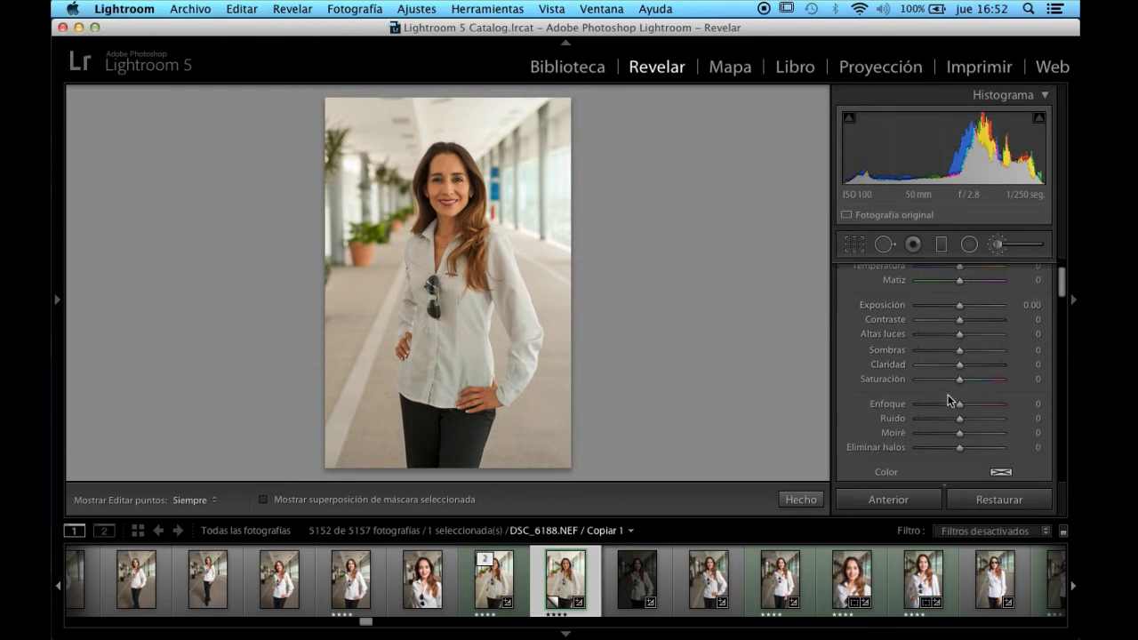
scroll(945, 418, "up", 1)
scroll(945, 418, "up", 1)
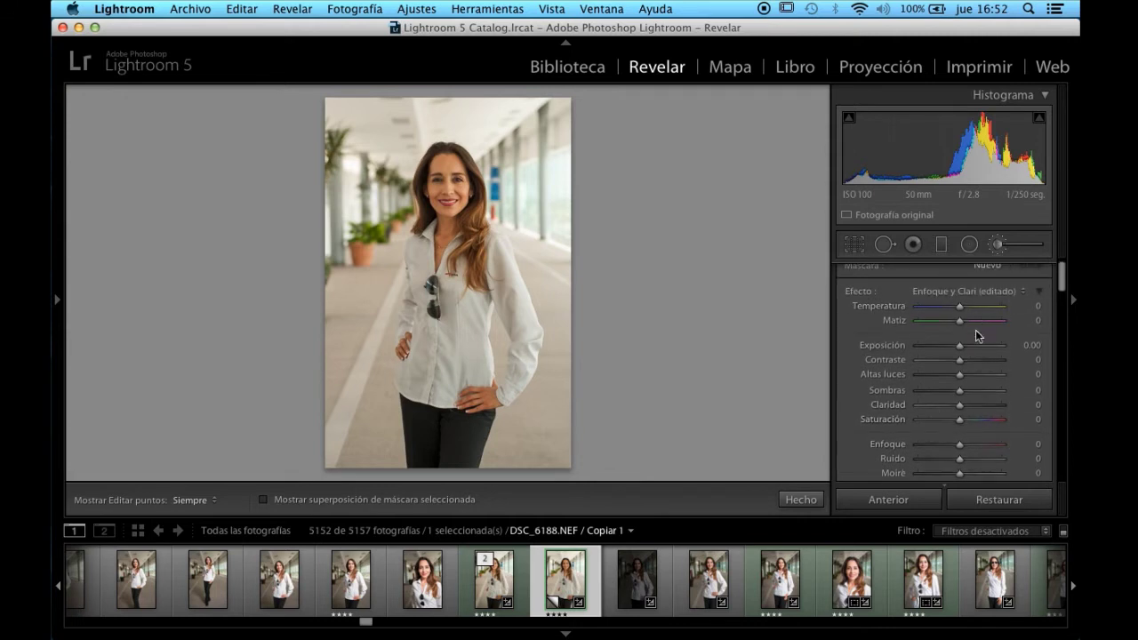
scroll(968, 374, "down", 2)
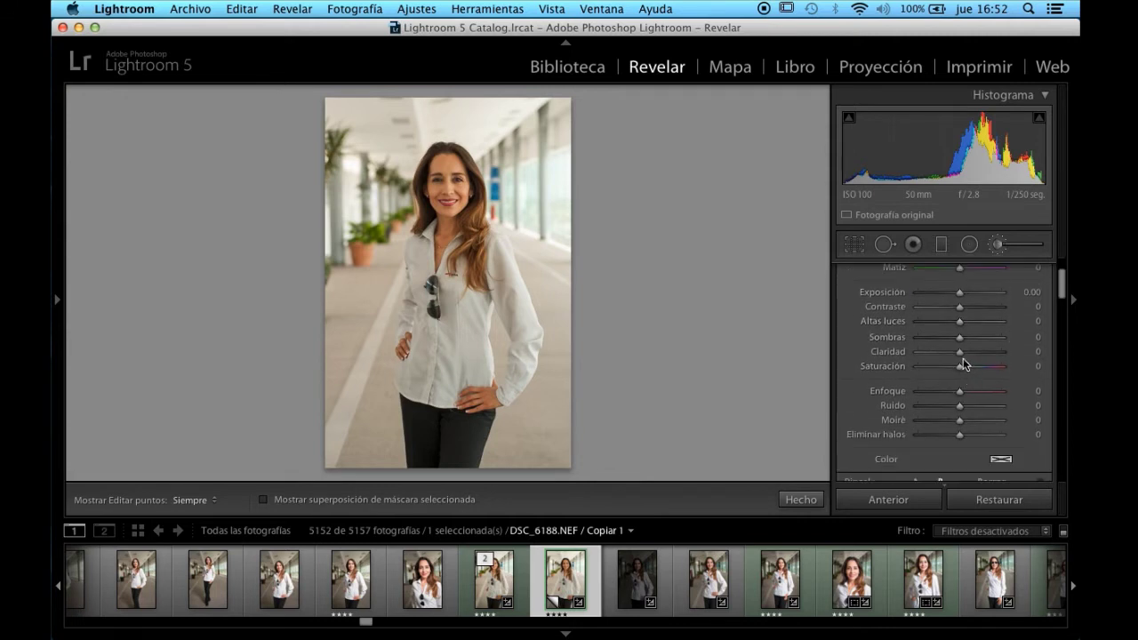
left_click_drag(963, 355, 987, 353)
left_click_drag(972, 392, 1009, 391)
Step: Paint the clarity and sharpening boost over the hair, shoulder and shirt
key("h")
left_click_drag(475, 262, 477, 260)
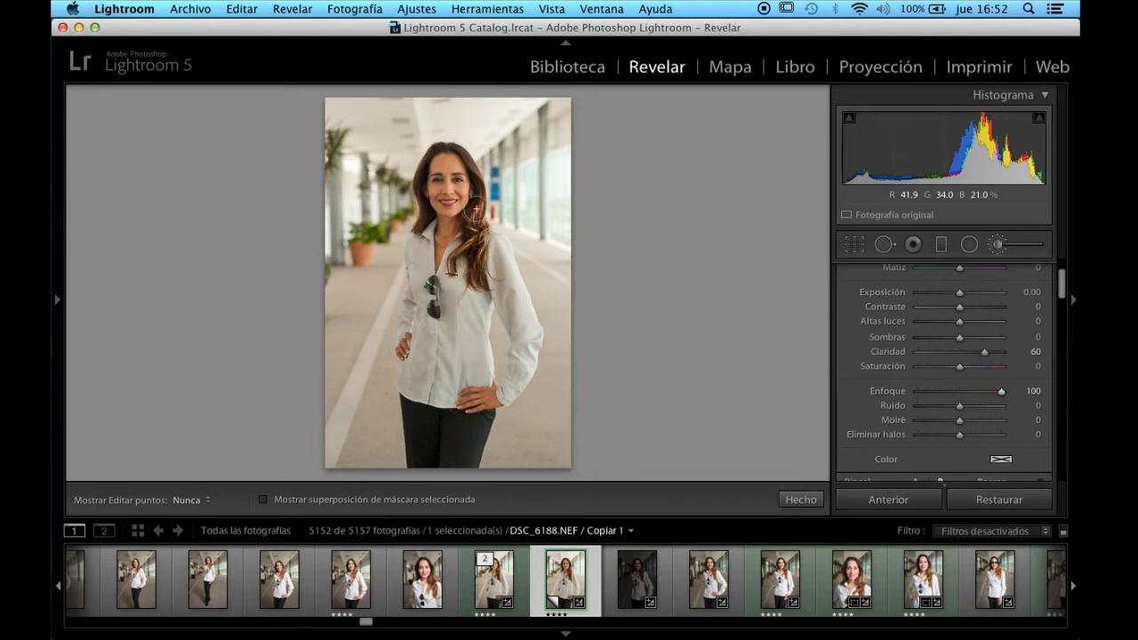
key("h")
key("h")
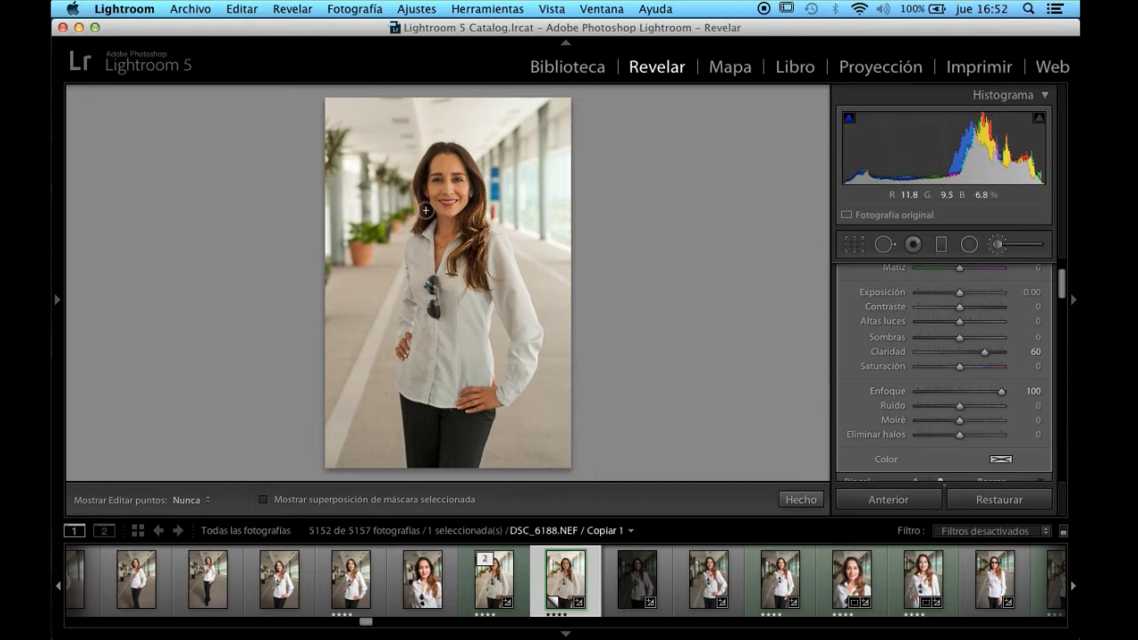
key("h")
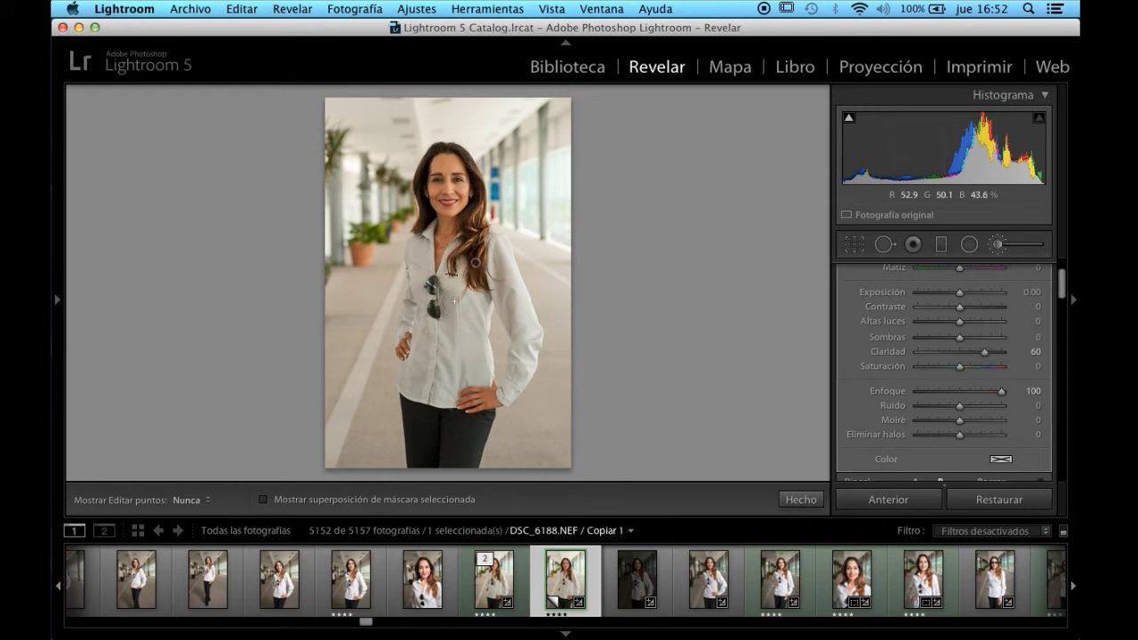
mouse_move(480, 270)
left_mouse_down()
mouse_move(512, 288)
mouse_move(514, 326)
left_mouse_up()
key("h")
left_click_drag(429, 375, 424, 239)
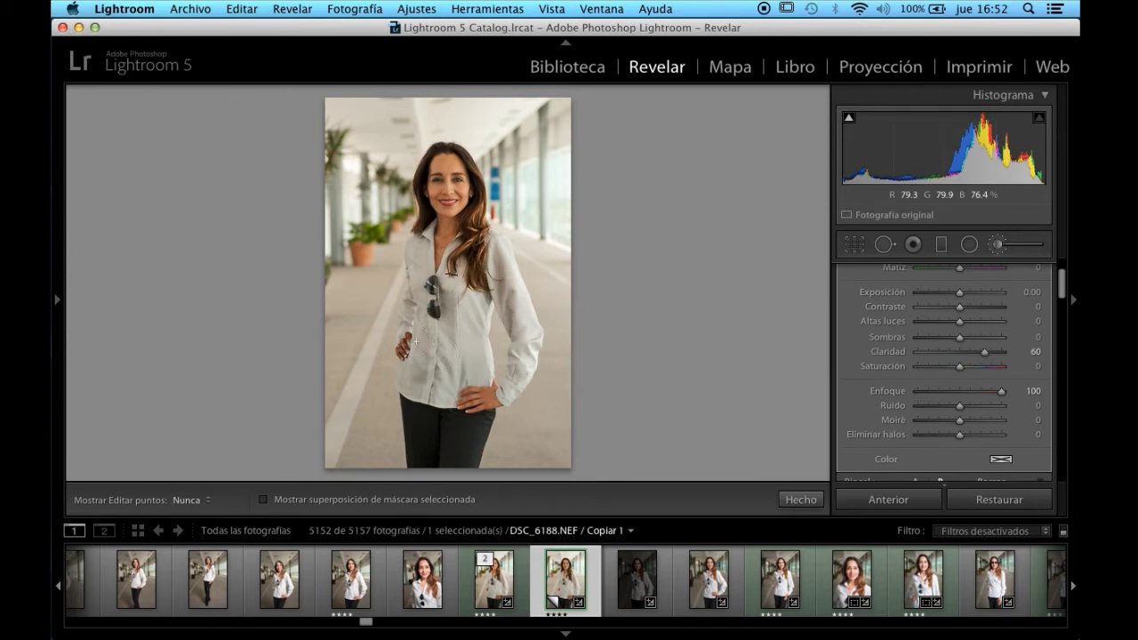
key("h")
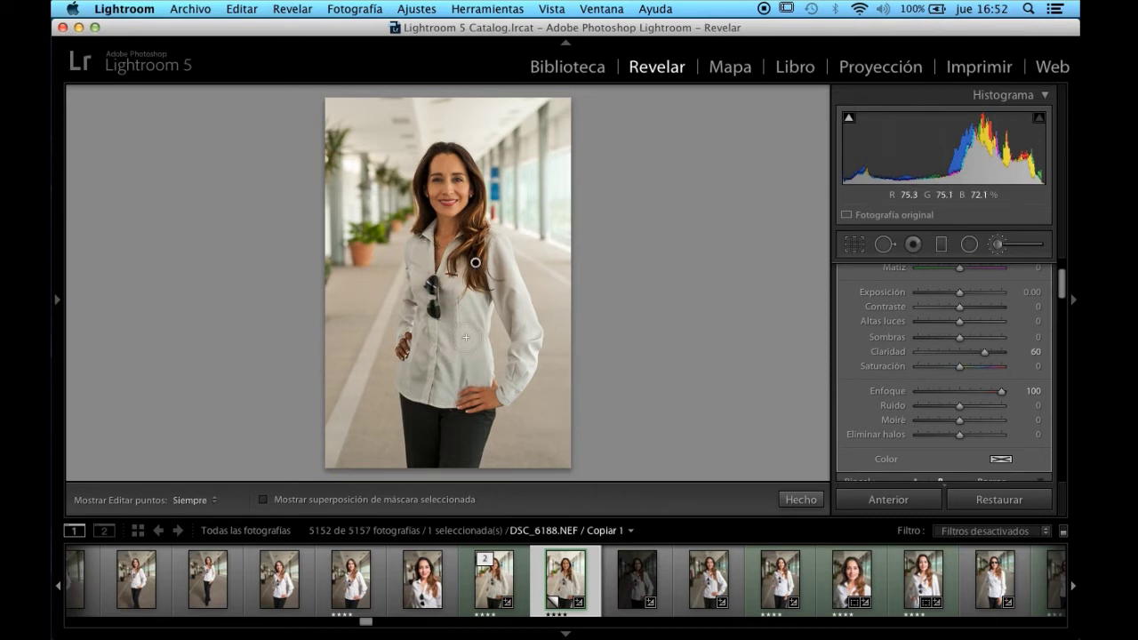
Step: Erase stray brush areas with Alt, then settle Claridad at 54
key("alt")
key("h")
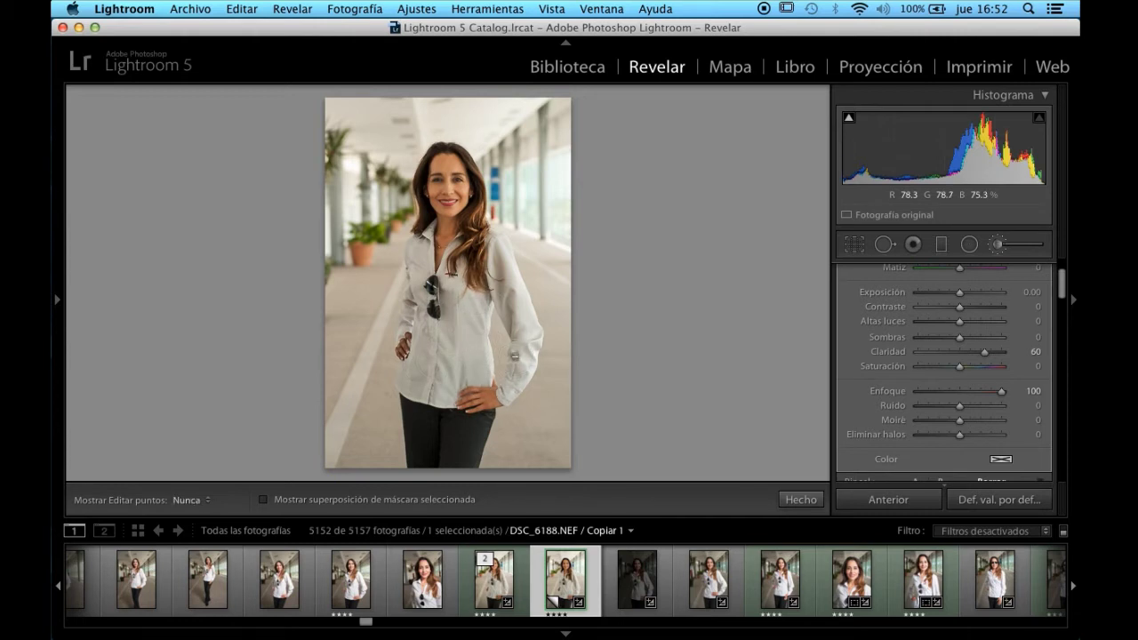
key("h")
key("h")
key("h")
key("alt")
key("h")
key("h")
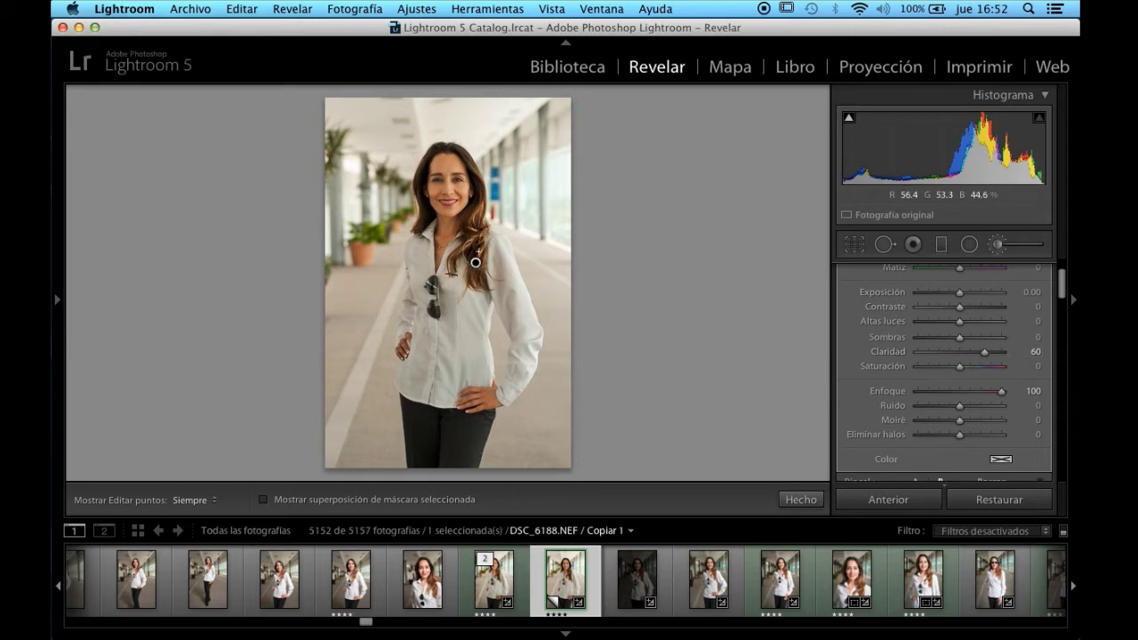
left_click_drag(986, 352, 907, 355)
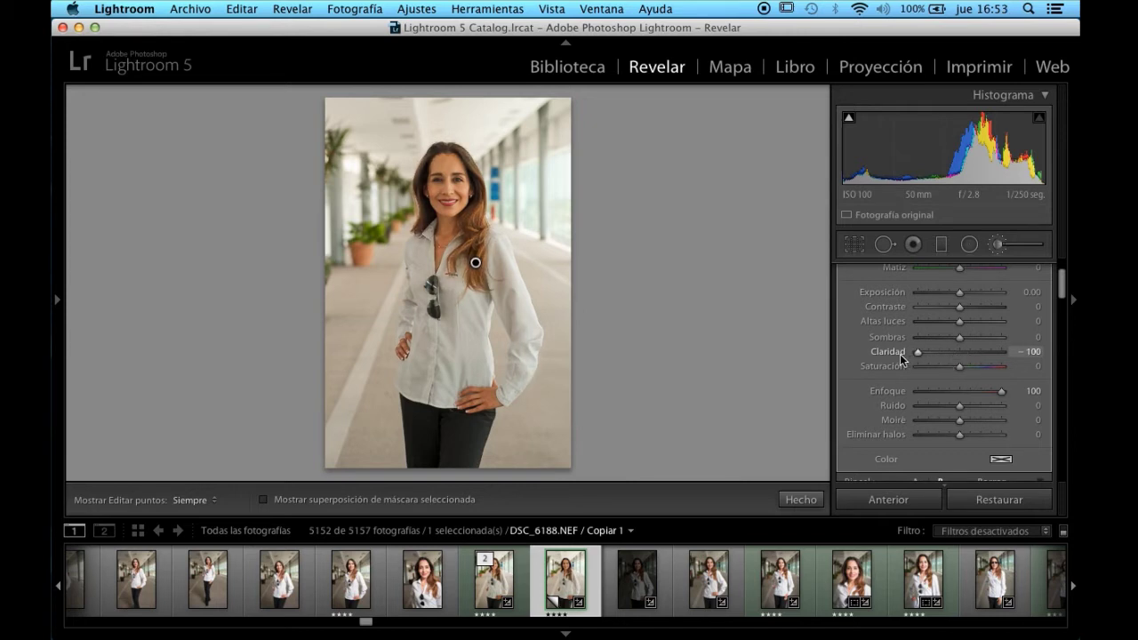
left_click_drag(948, 354, 978, 355)
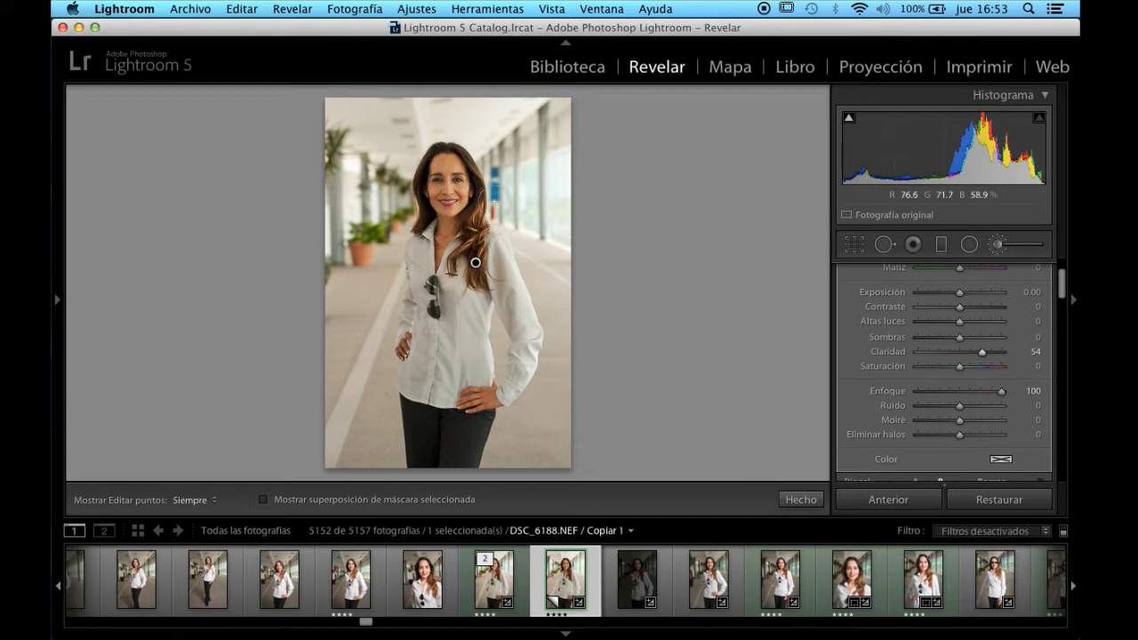
Step: Close the brush and inspect the woman's face at 1:1, framing the eyes
left_click(998, 245)
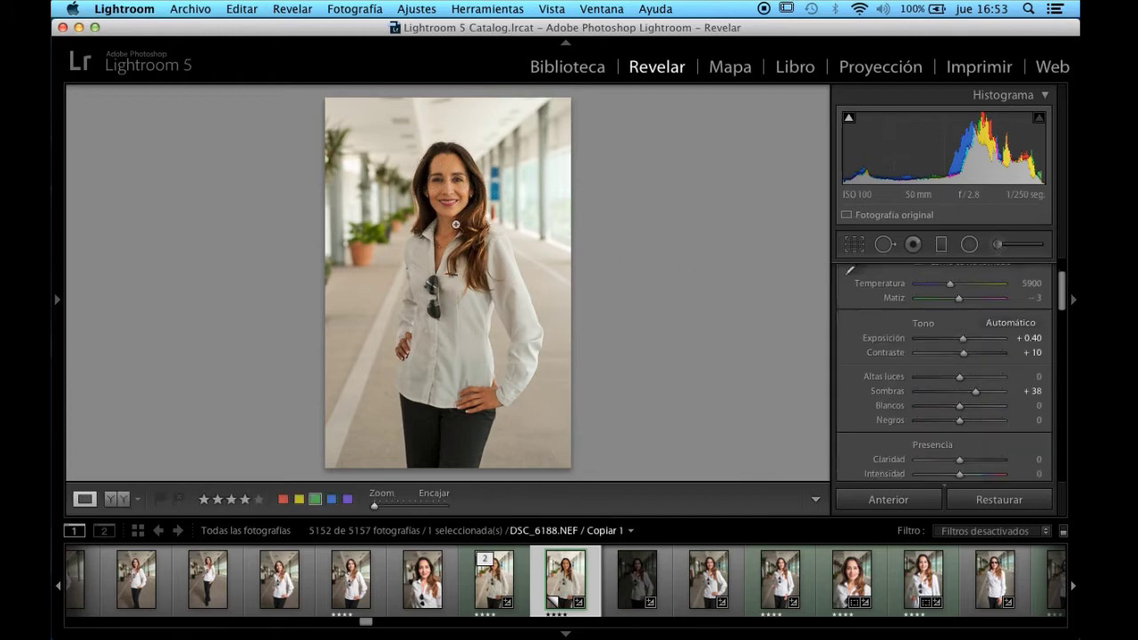
left_click(450, 187)
mouse_move(512, 217)
left_mouse_down()
mouse_move(554, 249)
mouse_move(523, 346)
mouse_move(528, 373)
mouse_move(516, 226)
left_mouse_up()
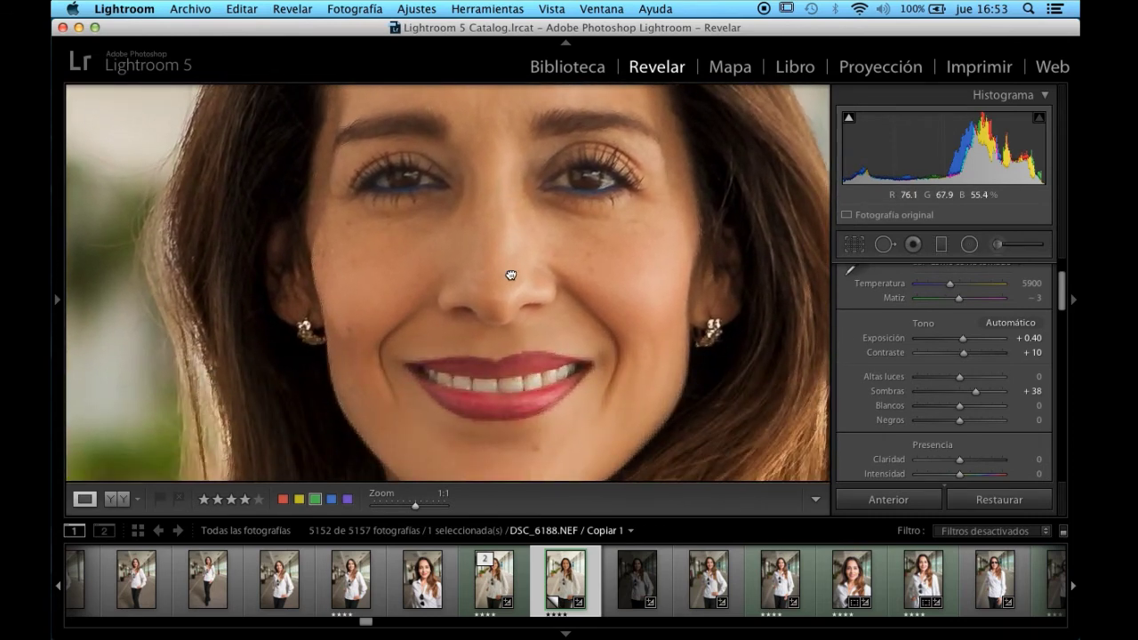
left_click_drag(509, 274, 495, 190)
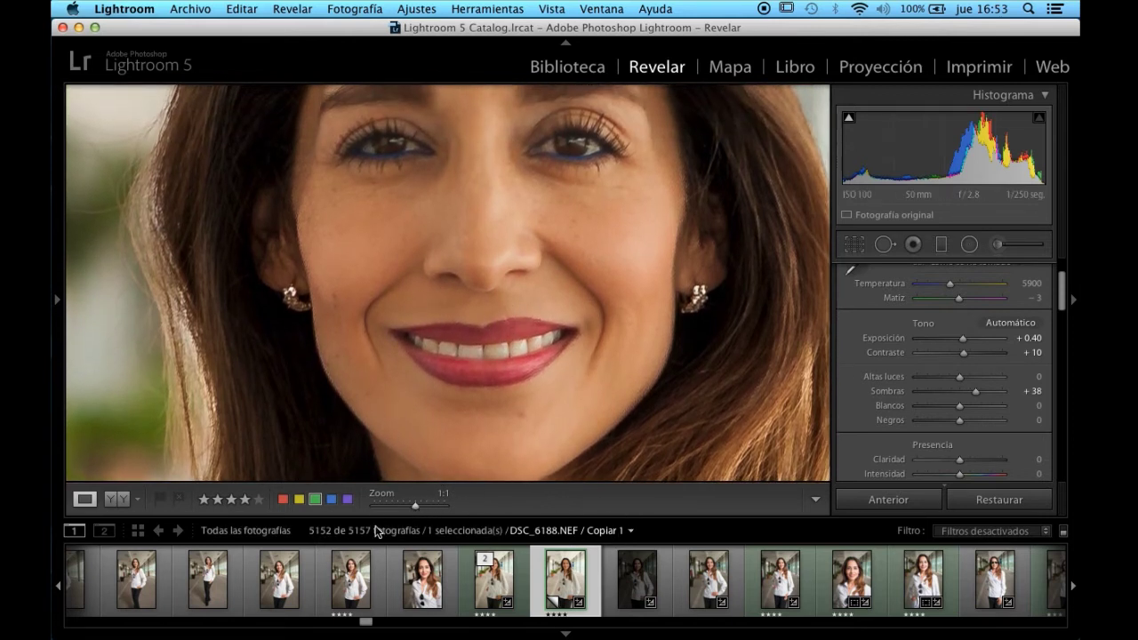
left_click(406, 363)
left_click(409, 360)
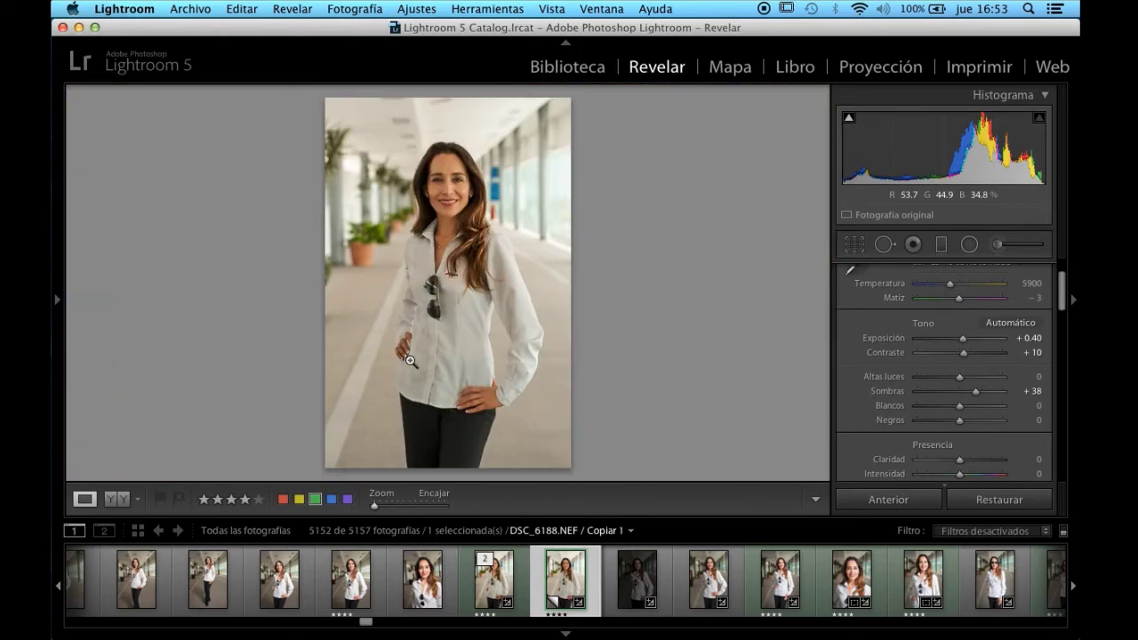
left_click(449, 264)
mouse_move(450, 190)
left_mouse_down()
mouse_move(489, 347)
mouse_move(497, 259)
left_mouse_up()
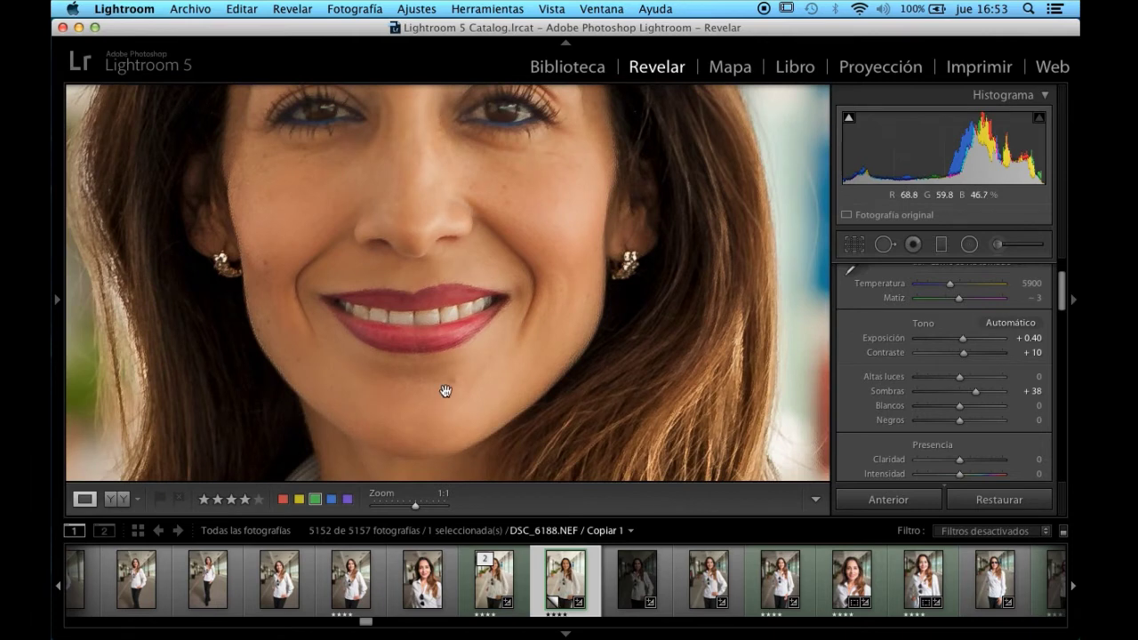
Step: Heal the blemish below the lower lip with a size-19 spot fix
left_click(885, 247)
scroll(447, 377, "down", 5)
scroll(446, 377, "down", 5)
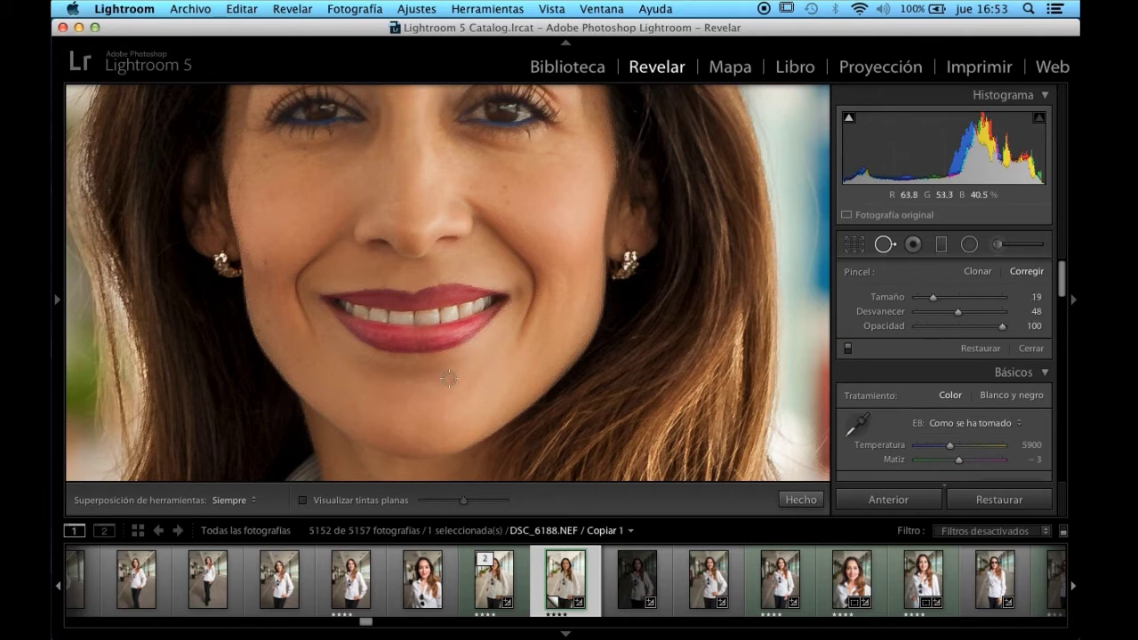
left_click(450, 378)
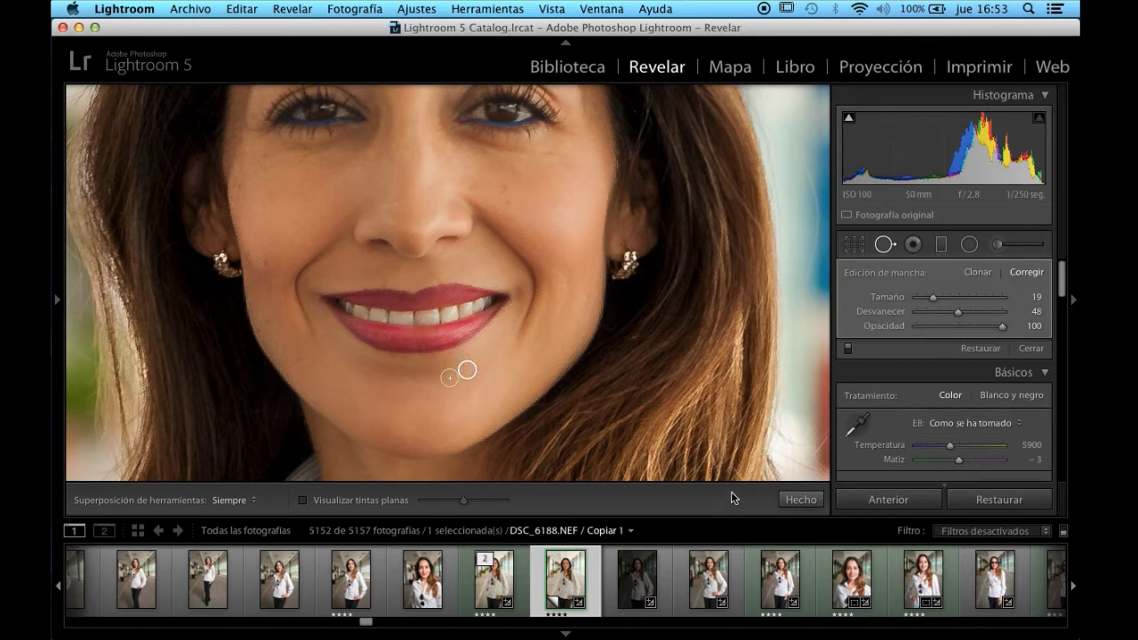
left_click(800, 500)
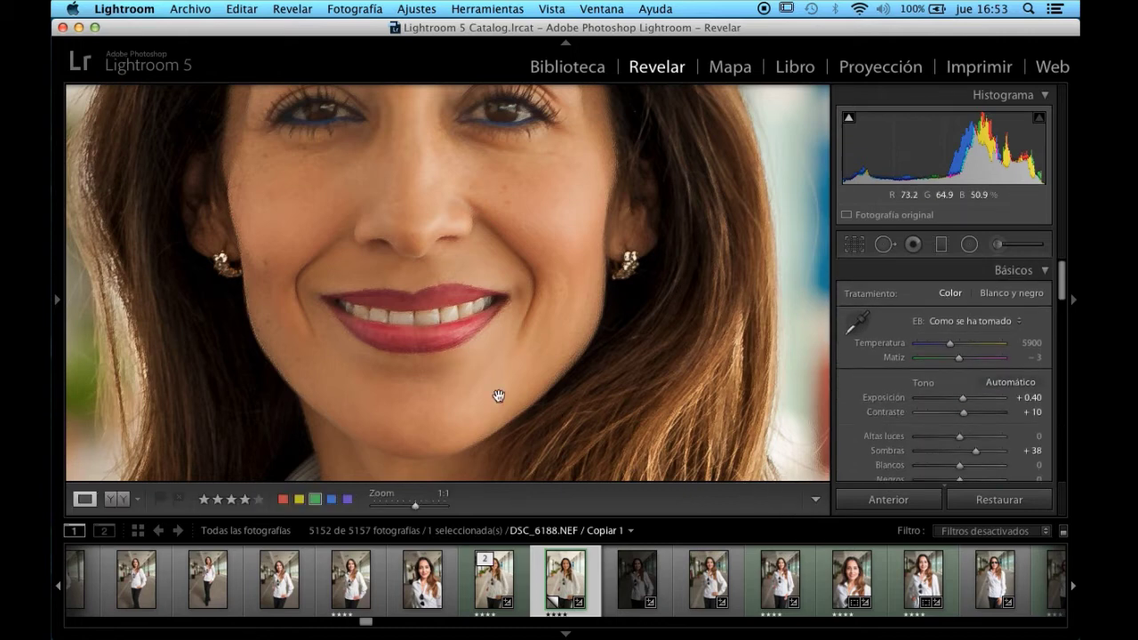
Step: Paint a healing stroke under the right-side eye, sourcing away from the nose
scroll(262, 308, "up", 2)
scroll(447, 300, "up", 3)
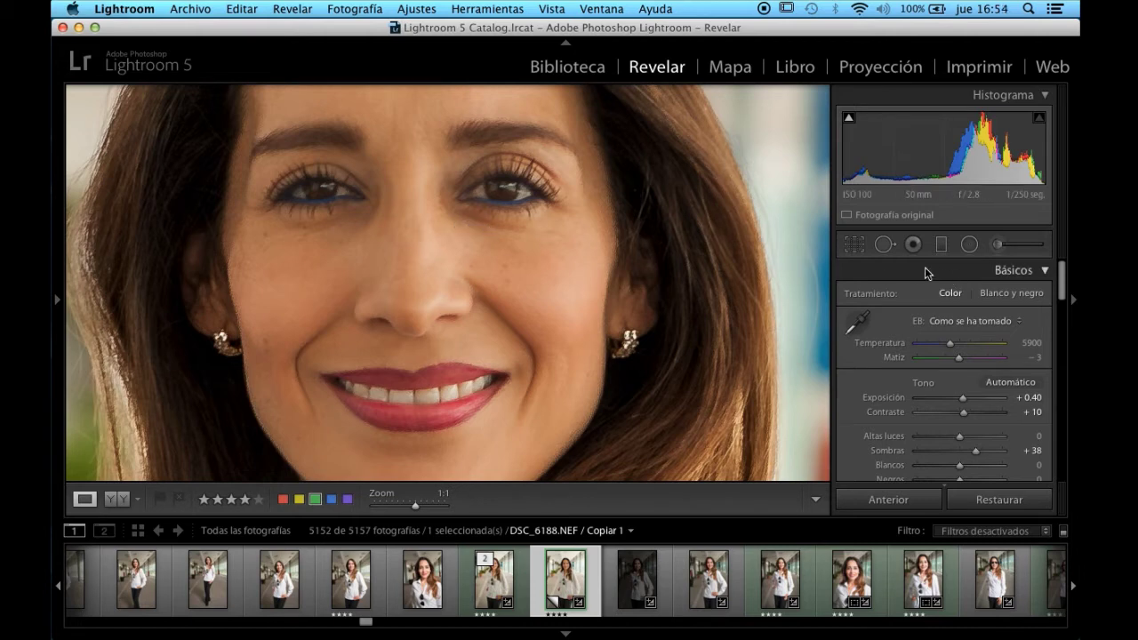
left_click(885, 244)
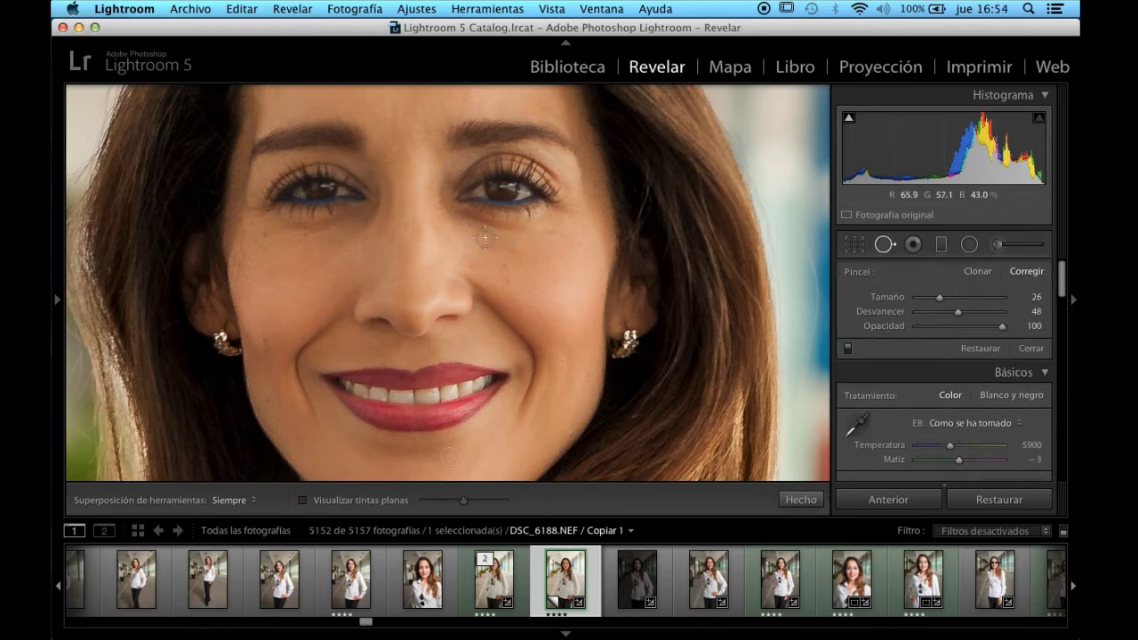
scroll(476, 226, "down", 2)
left_click(465, 221)
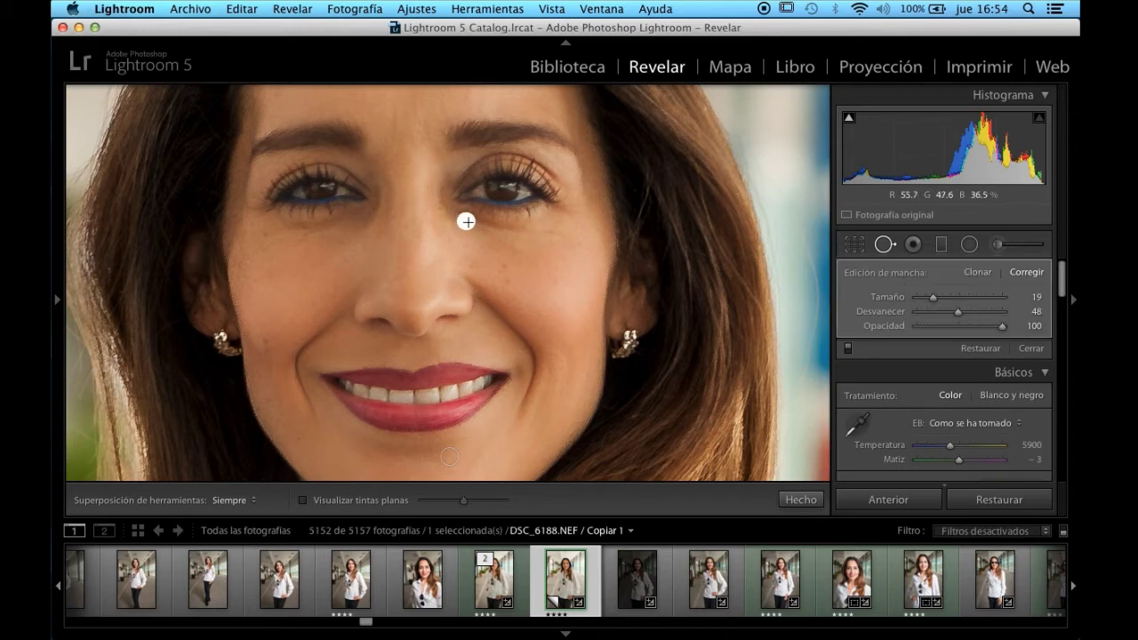
left_click_drag(475, 223, 534, 233)
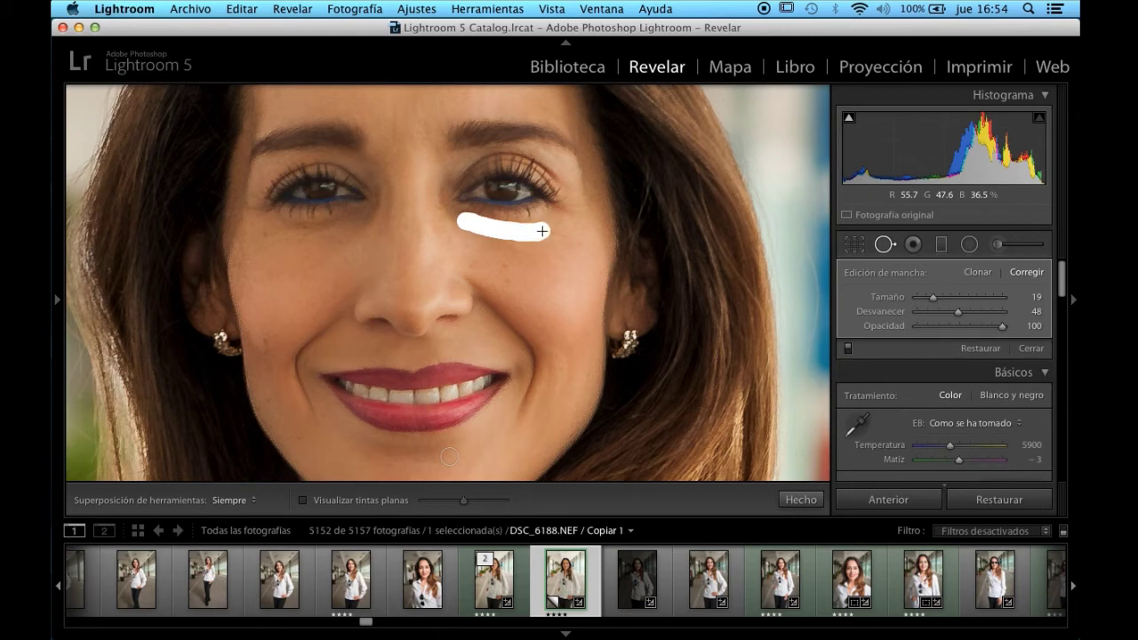
left_click_drag(541, 231, 542, 235)
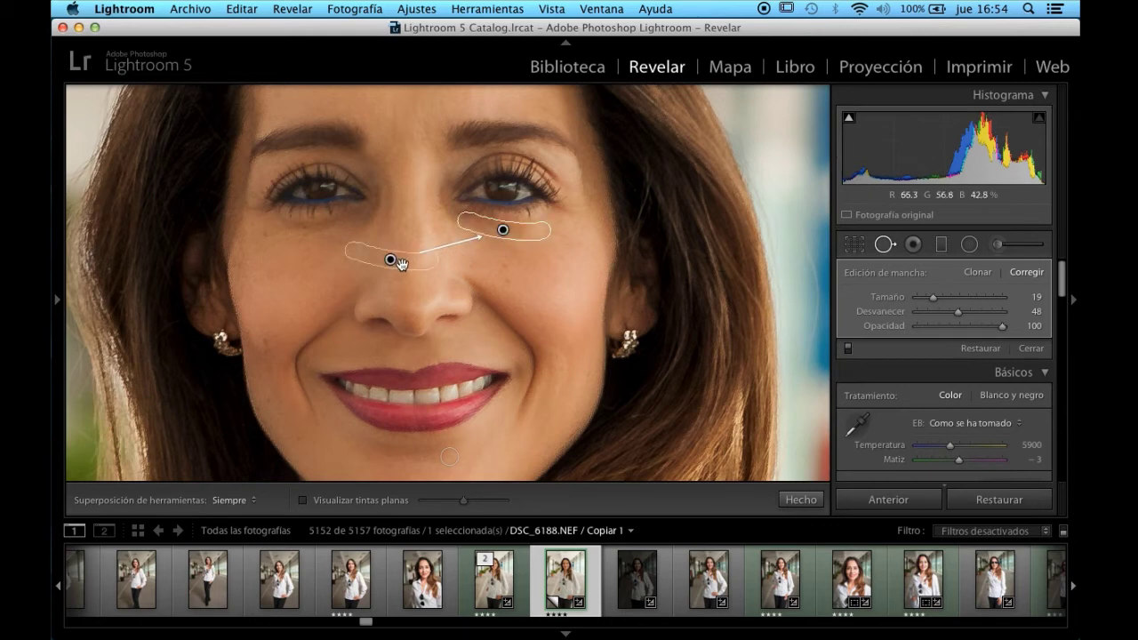
mouse_move(428, 264)
left_mouse_down()
mouse_move(547, 261)
mouse_move(545, 252)
left_mouse_up()
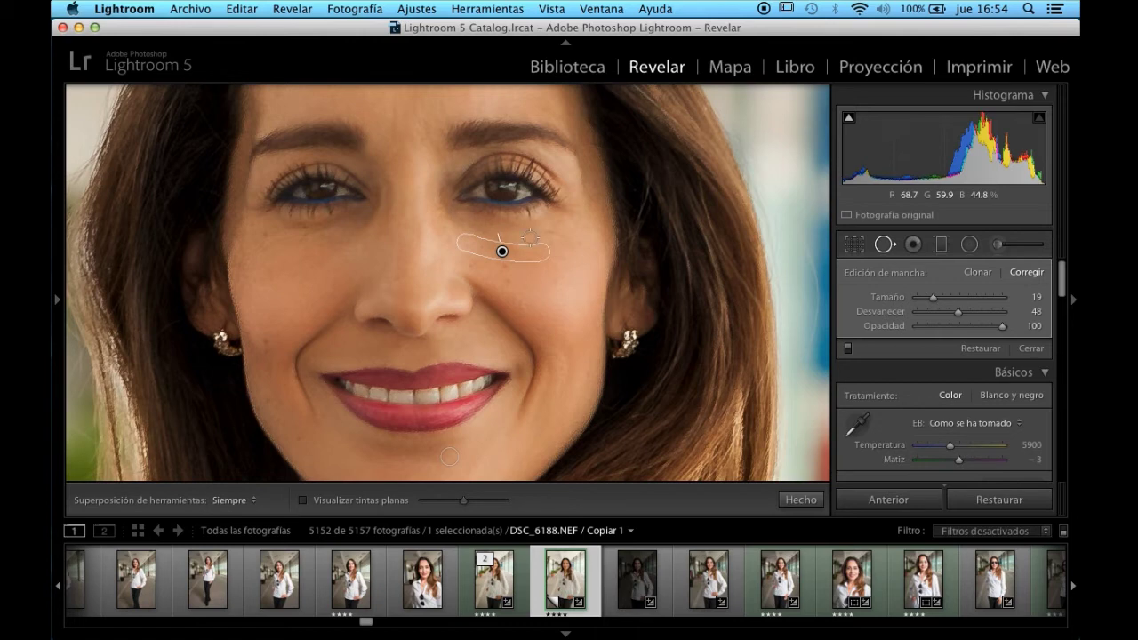
Step: Lower the under-eye heal's opacity to about 52 and finish spot removal
left_click_drag(1001, 328, 988, 333)
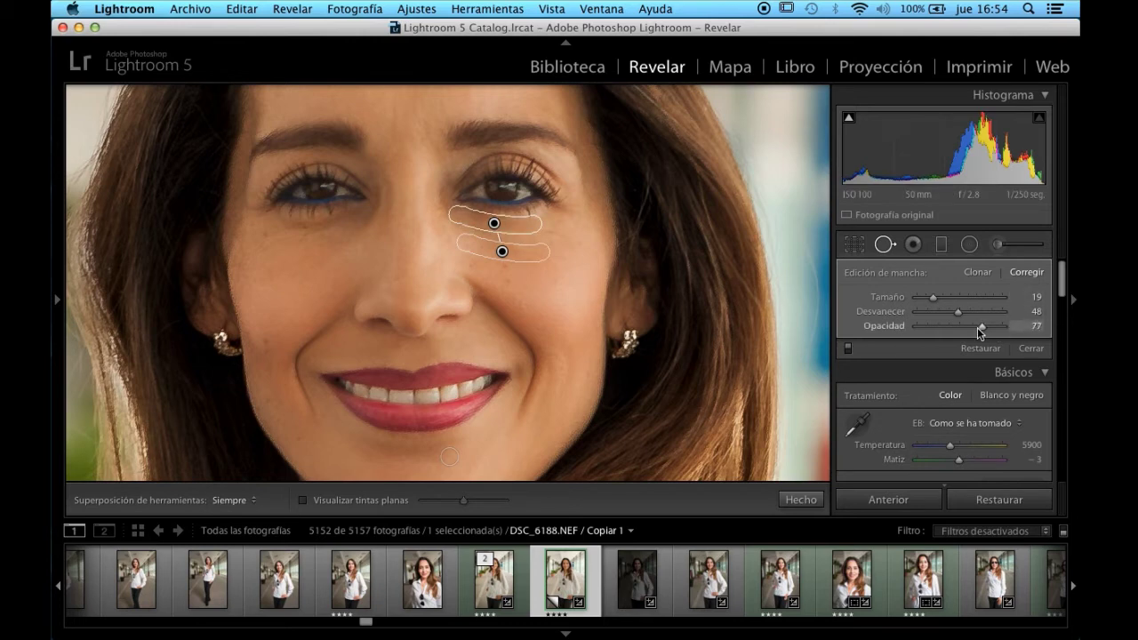
left_click_drag(965, 335, 964, 334)
left_click_drag(961, 331, 963, 329)
left_click(811, 500)
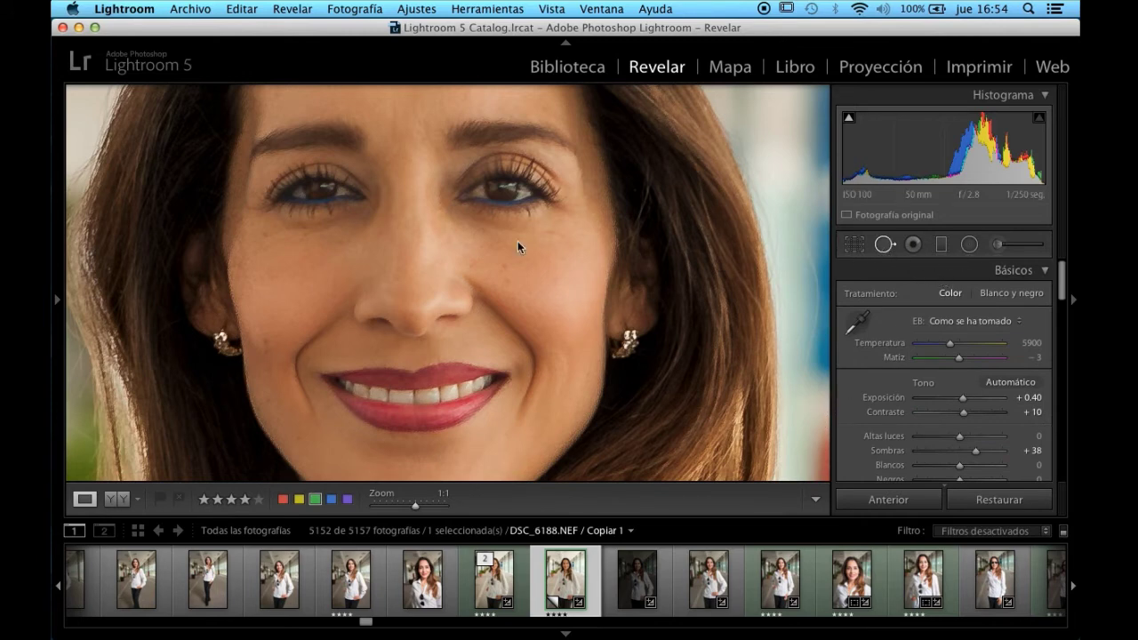
Step: Heal under the left-side eye, sourced from the cheek, at opacity 26
key("q")
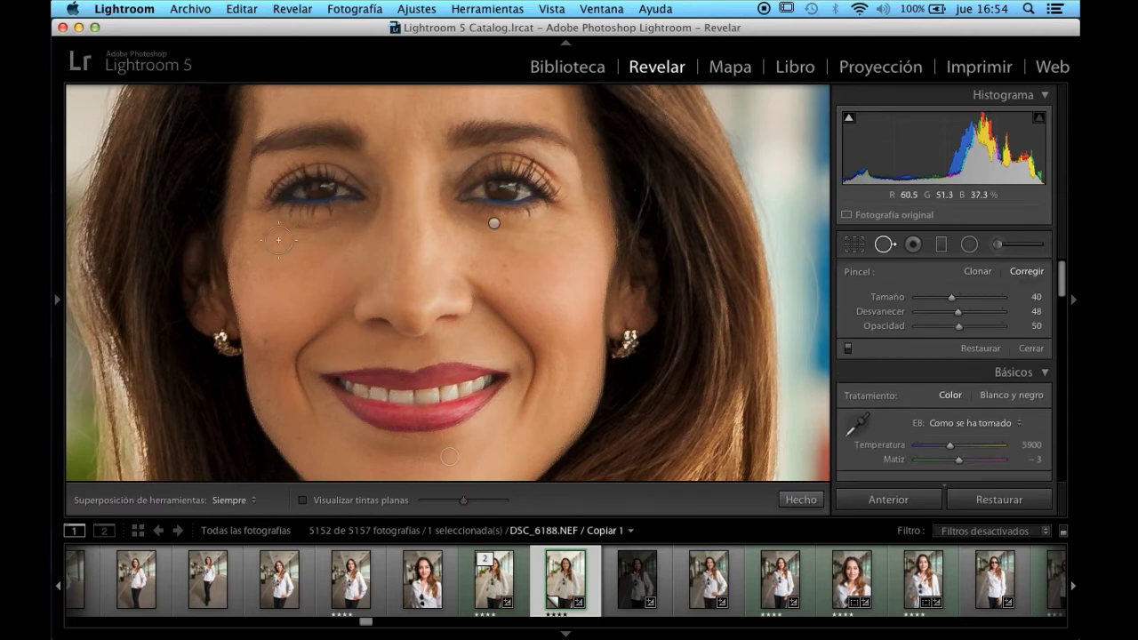
left_click_drag(278, 239, 349, 230)
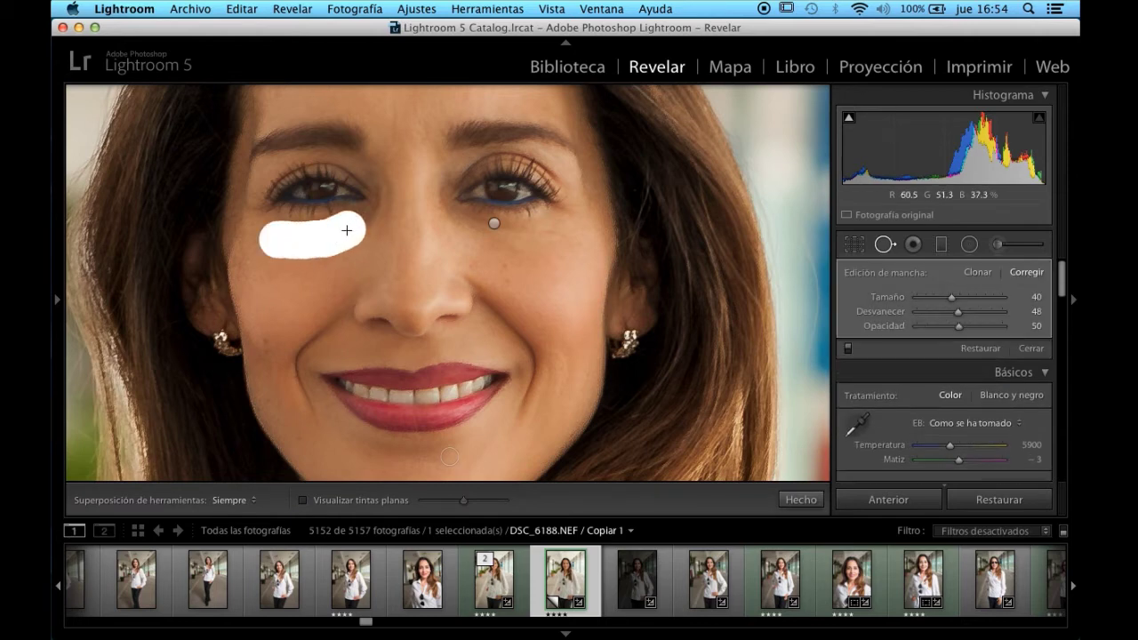
left_click_drag(393, 453, 310, 279)
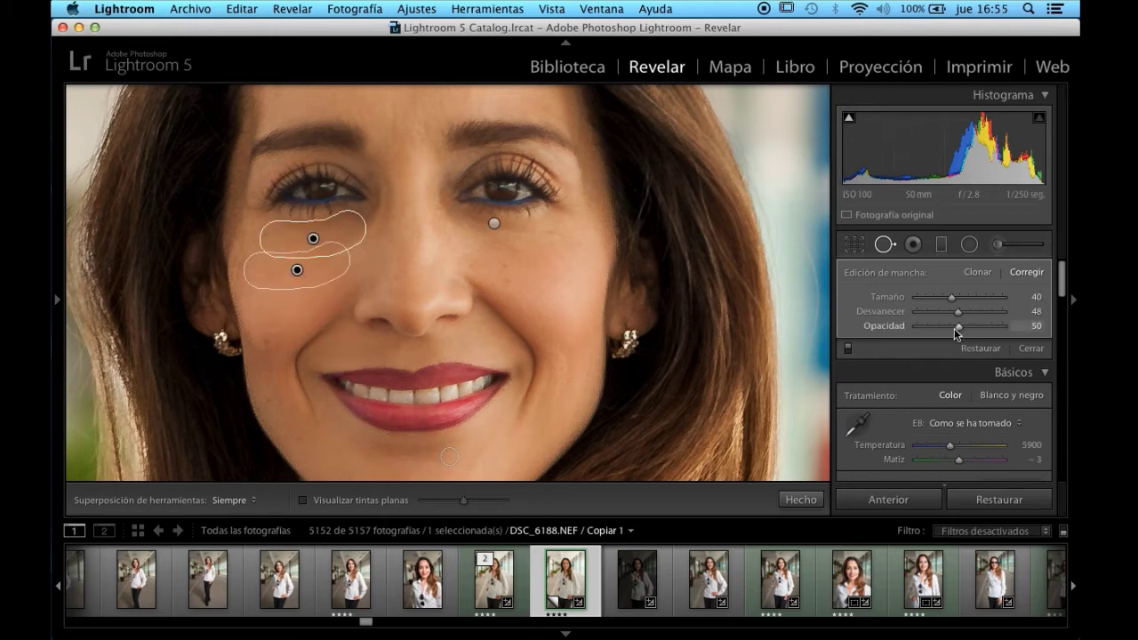
left_click_drag(956, 327, 945, 327)
left_click_drag(281, 284, 277, 277)
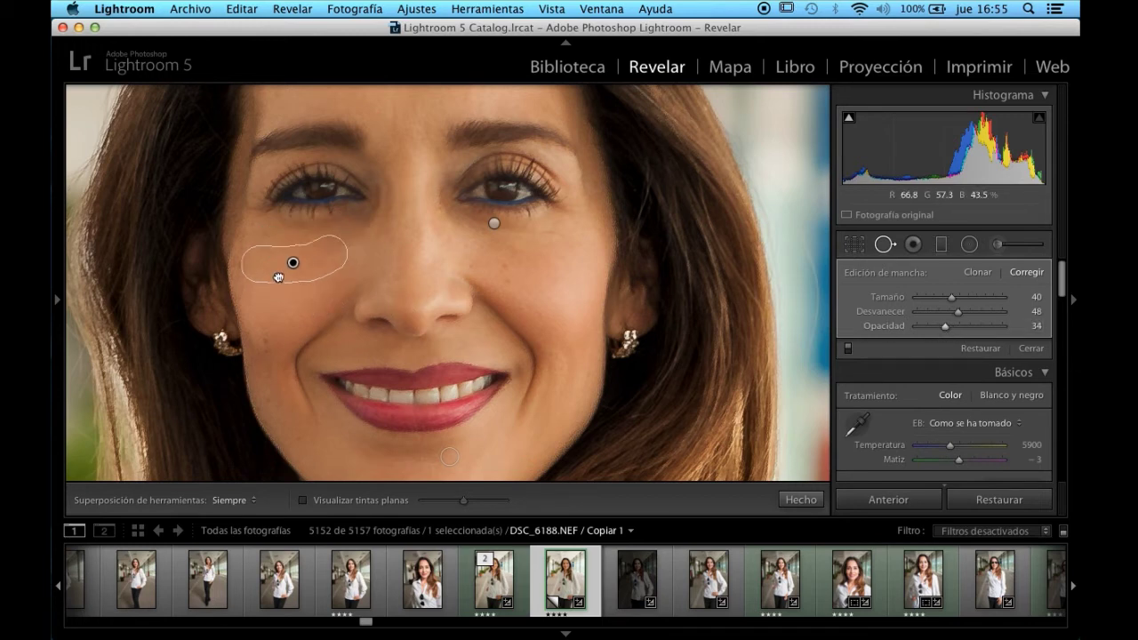
left_click_drag(946, 327, 938, 328)
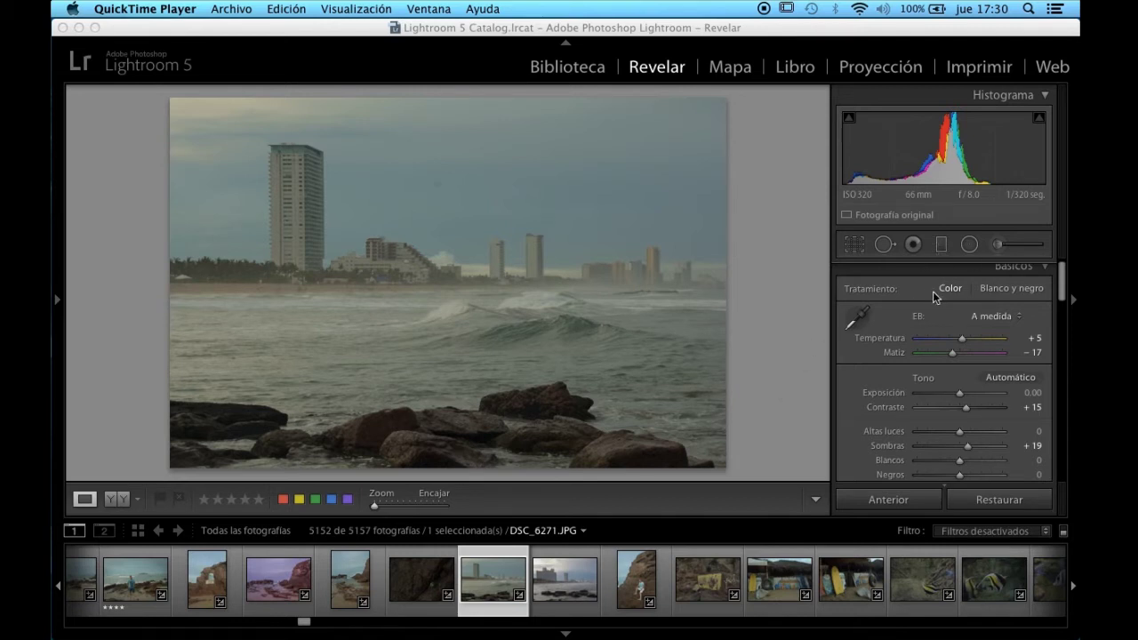
Step: Open DSC_6271.JPG and cycle through its info overlays before hiding them
left_click(578, 587)
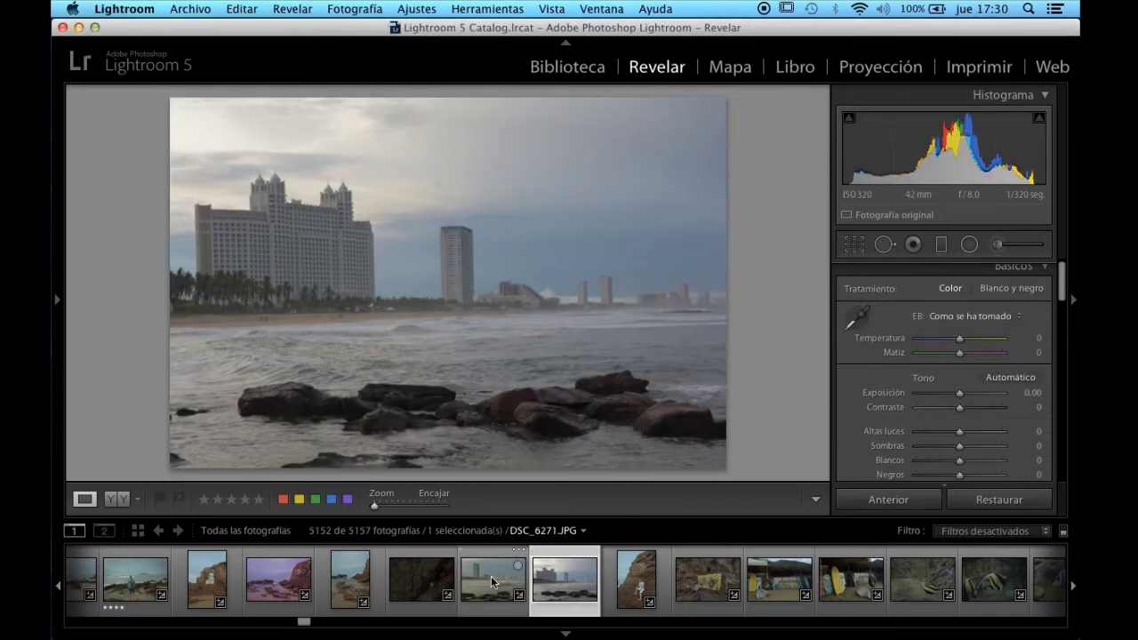
left_click(494, 583)
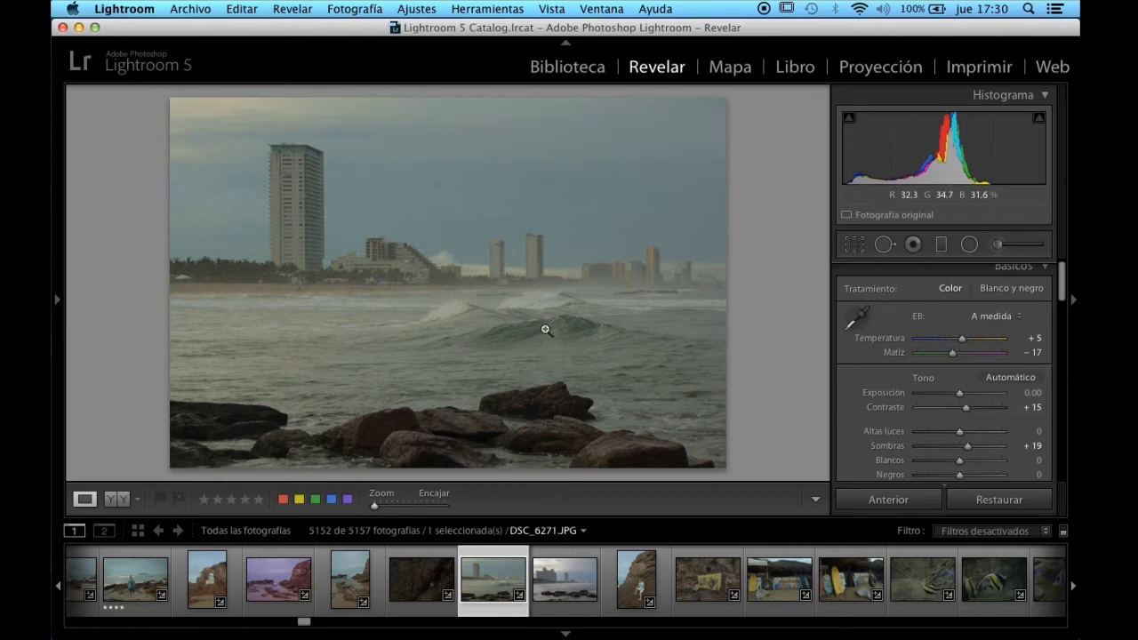
key("i")
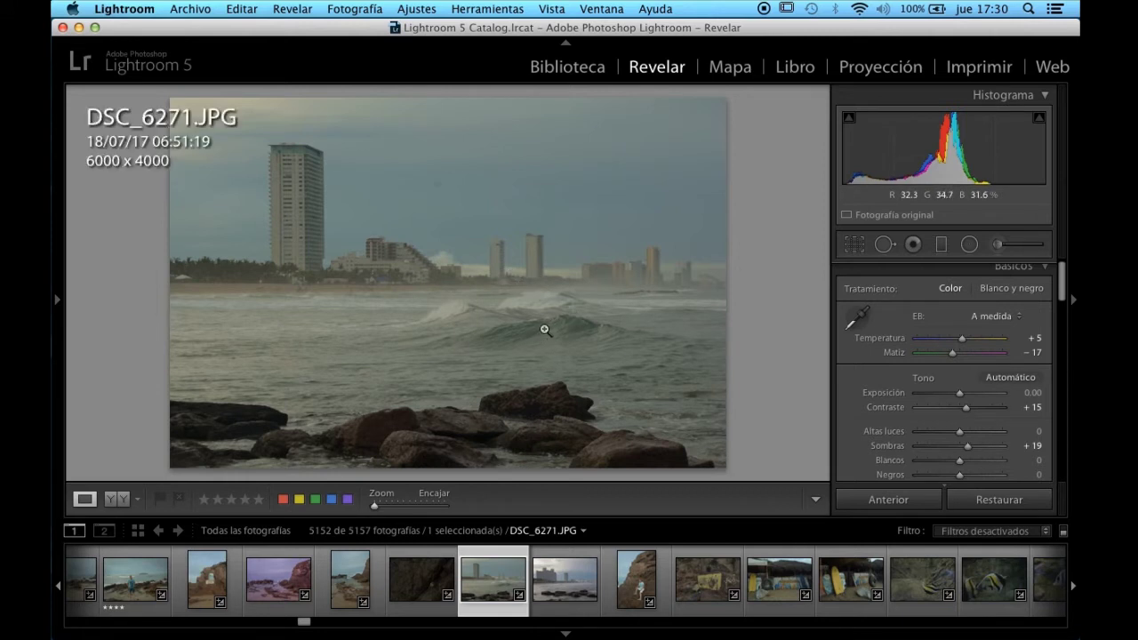
key("i")
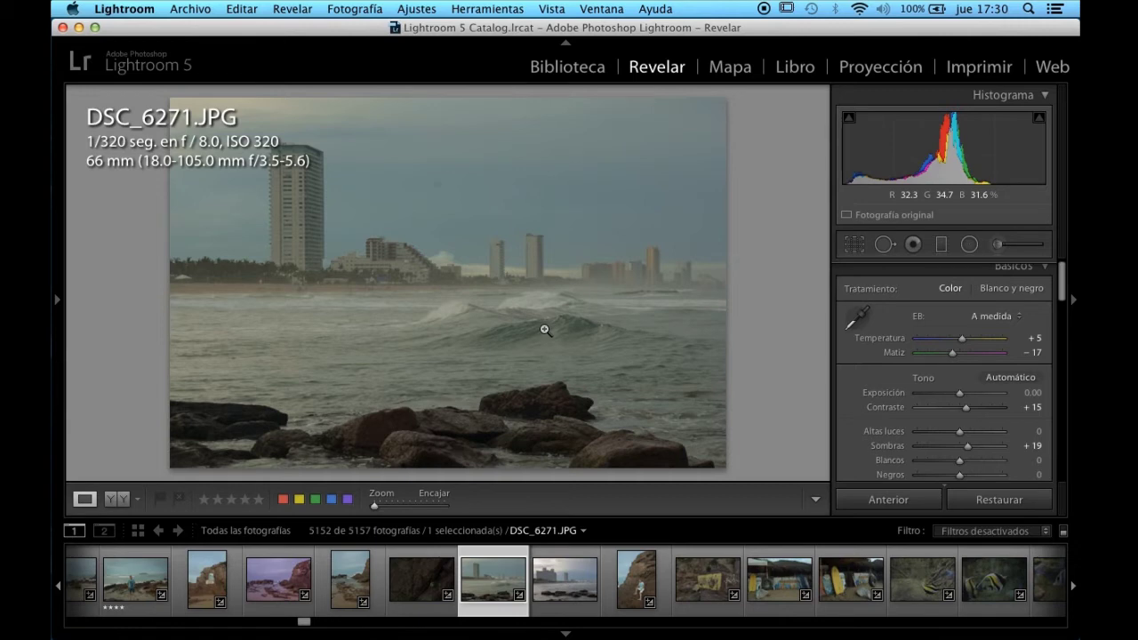
key("i")
Step: Inspect the waves and tall building at 1:1 and 2:1, then zoom back toward the skyline
left_click(523, 322)
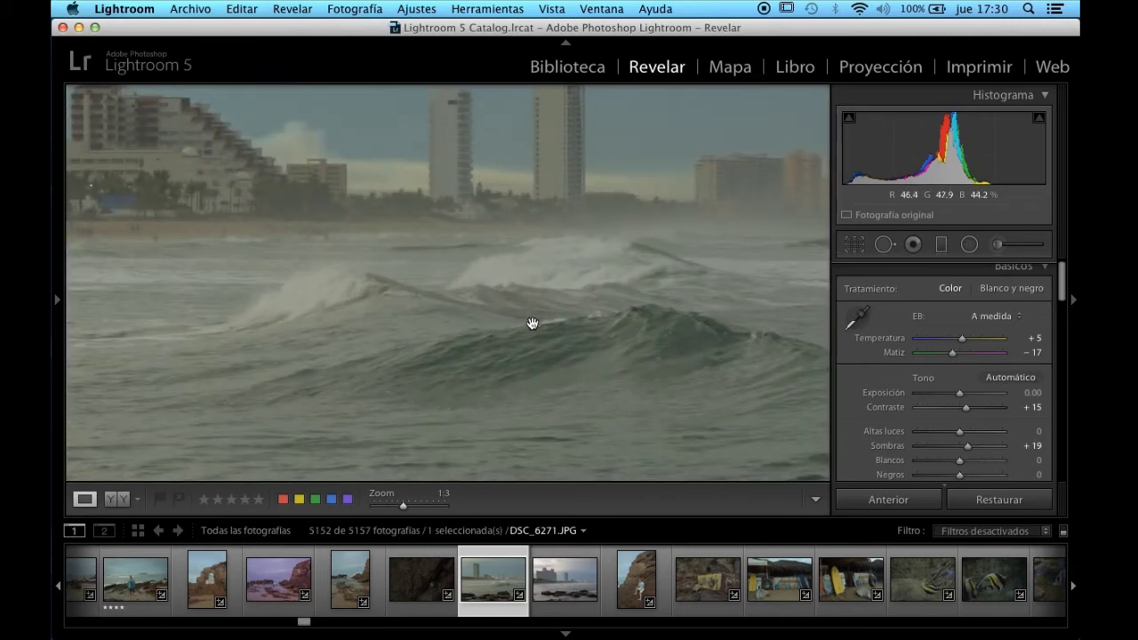
scroll(456, 308, "down", 3)
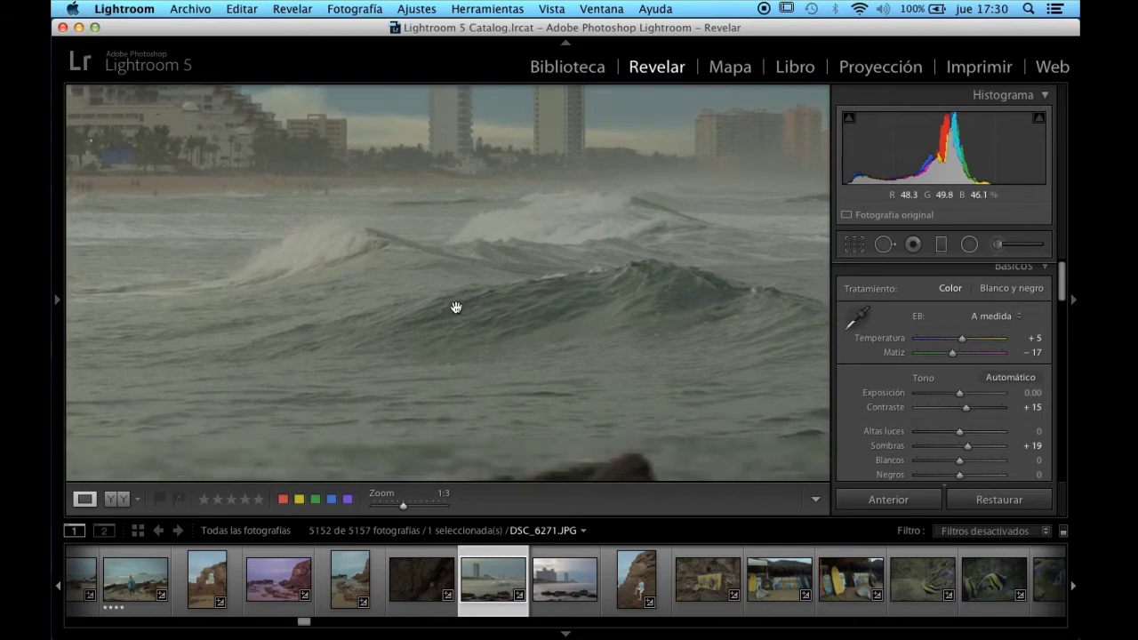
scroll(456, 308, "up", 2)
scroll(456, 308, "up", 2)
scroll(456, 308, "up", 2)
scroll(510, 312, "up", 2)
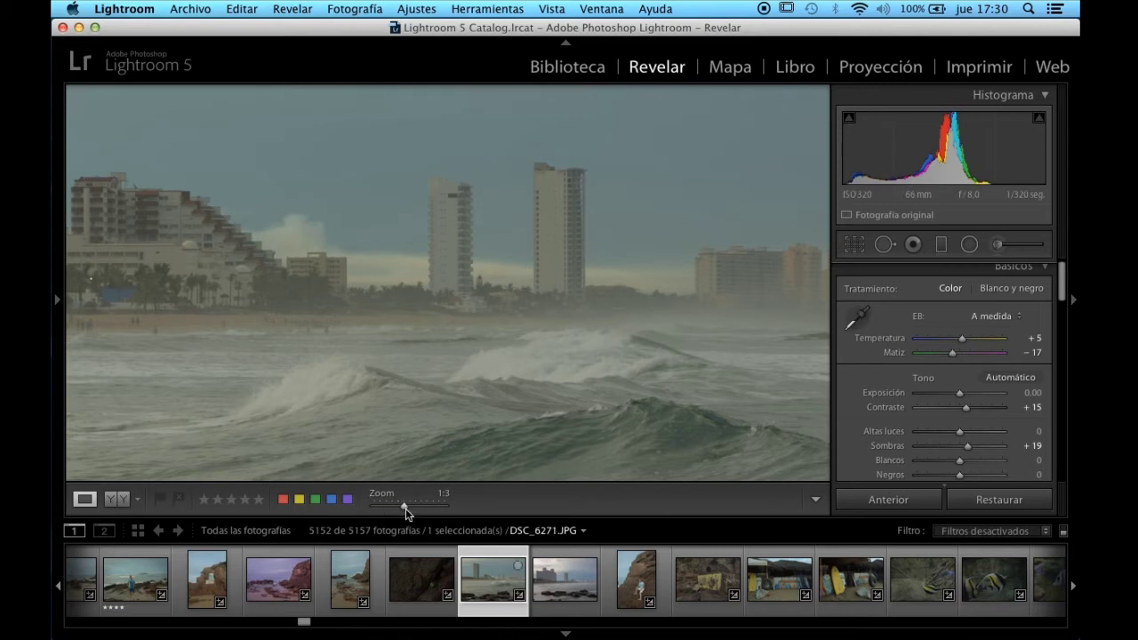
left_click_drag(405, 504, 413, 504)
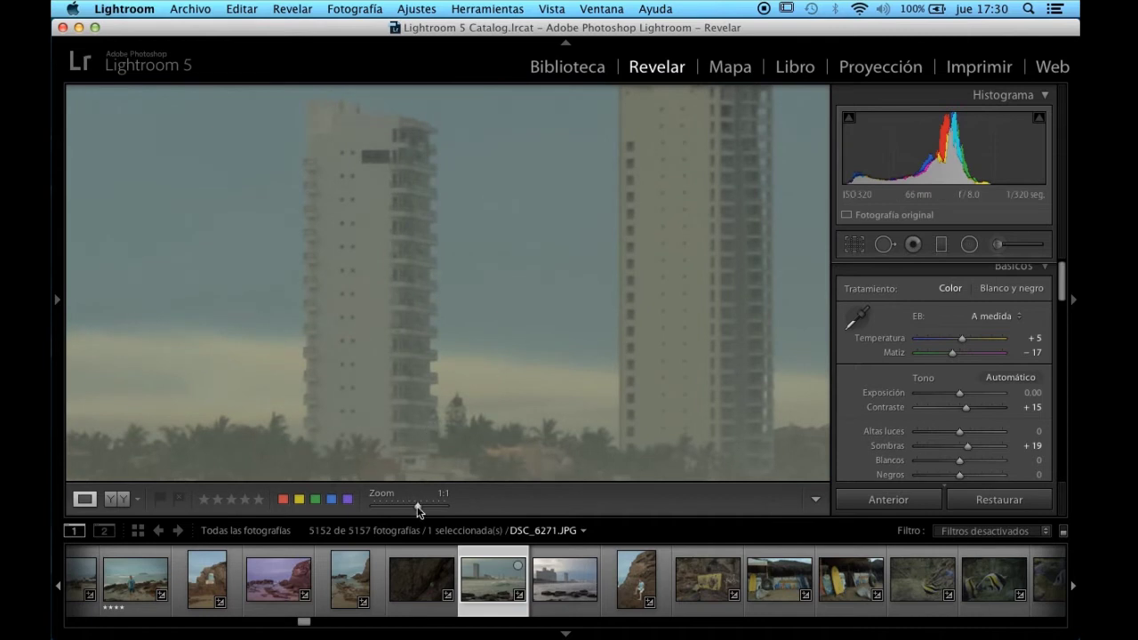
left_click_drag(417, 505, 420, 506)
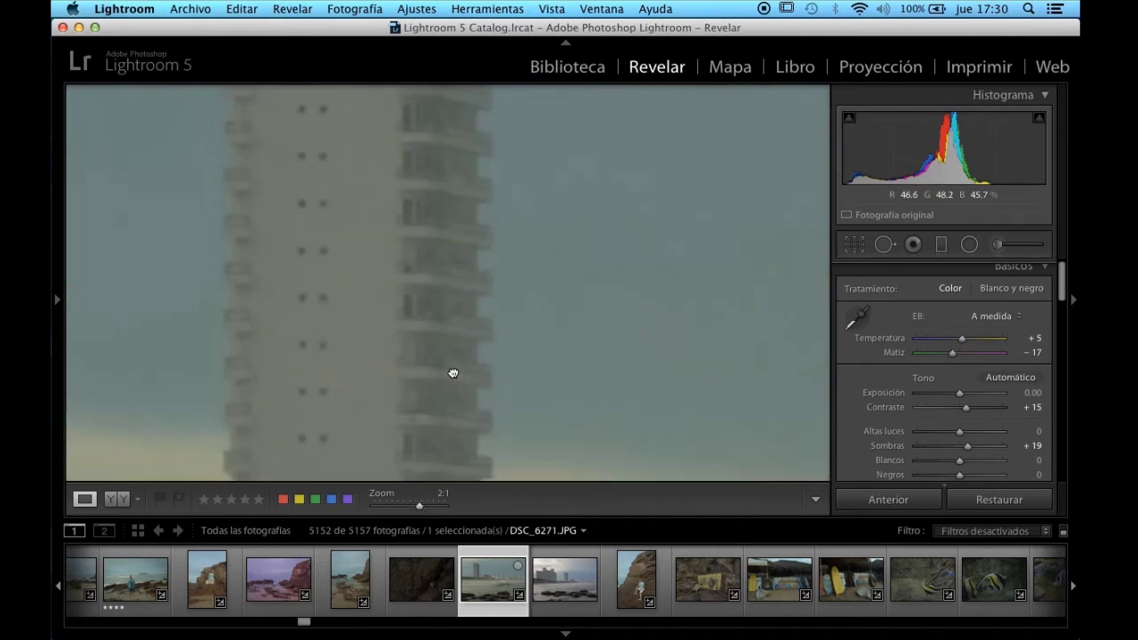
left_click_drag(432, 264, 446, 369)
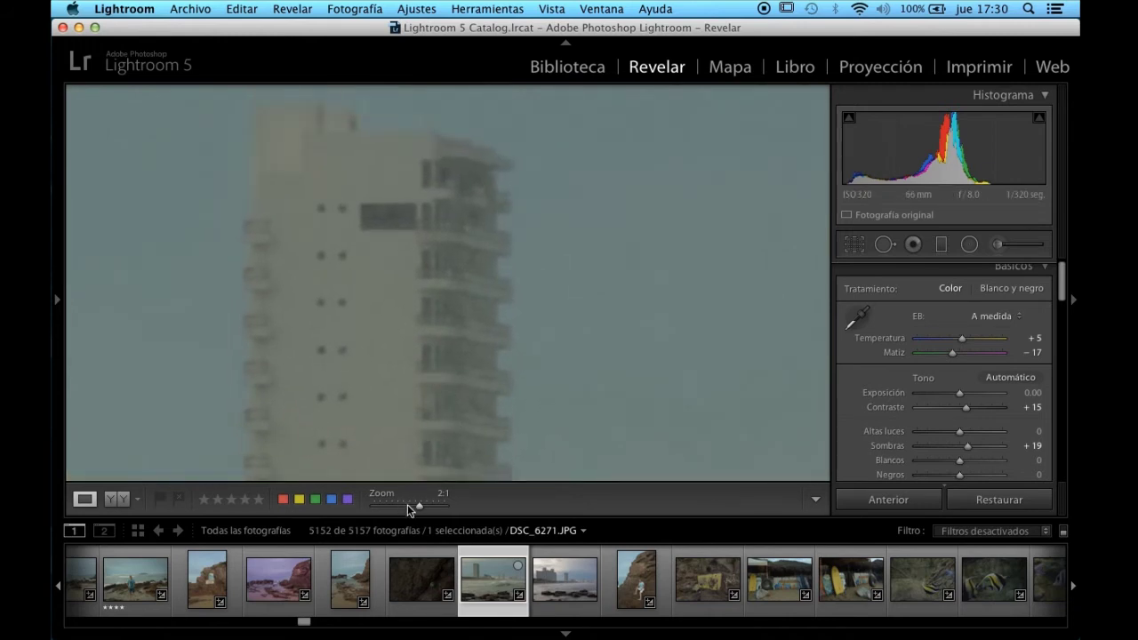
left_click_drag(414, 506, 389, 506)
left_click_drag(392, 507, 396, 505)
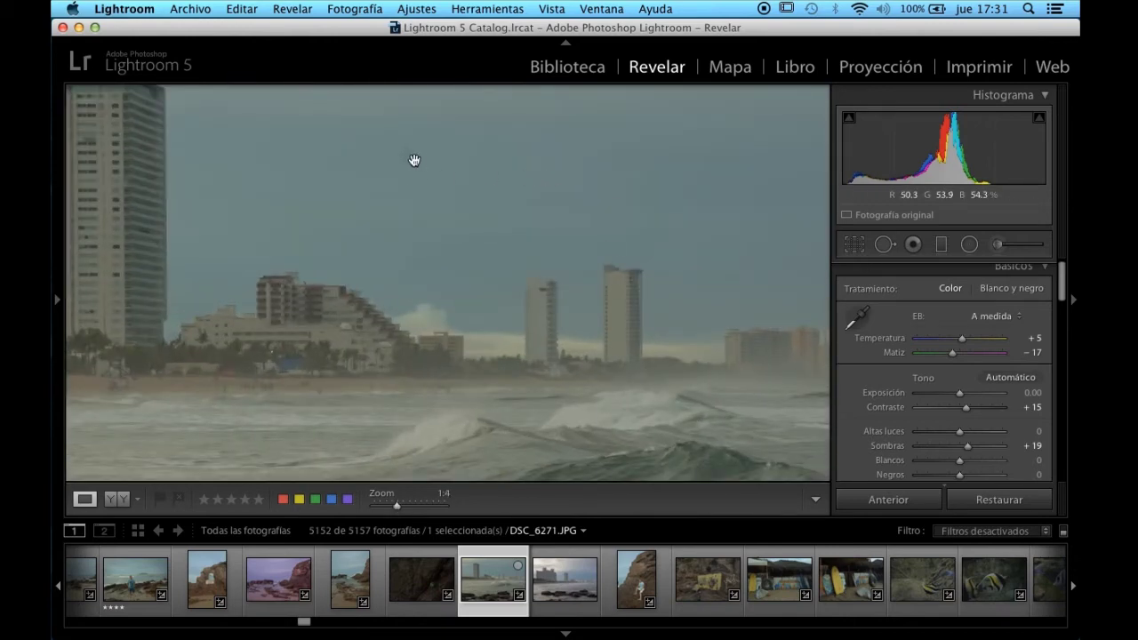
Step: Heal the small spot in the sky above the buildings
left_click(884, 244)
scroll(409, 158, "down", 1)
left_click(409, 159)
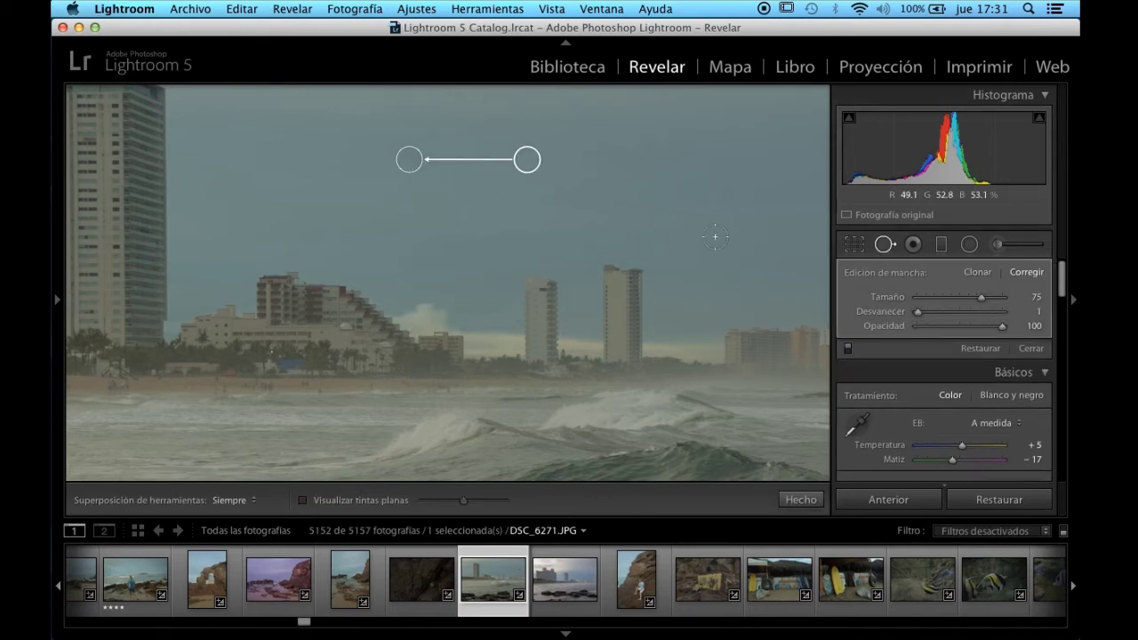
left_click(801, 501)
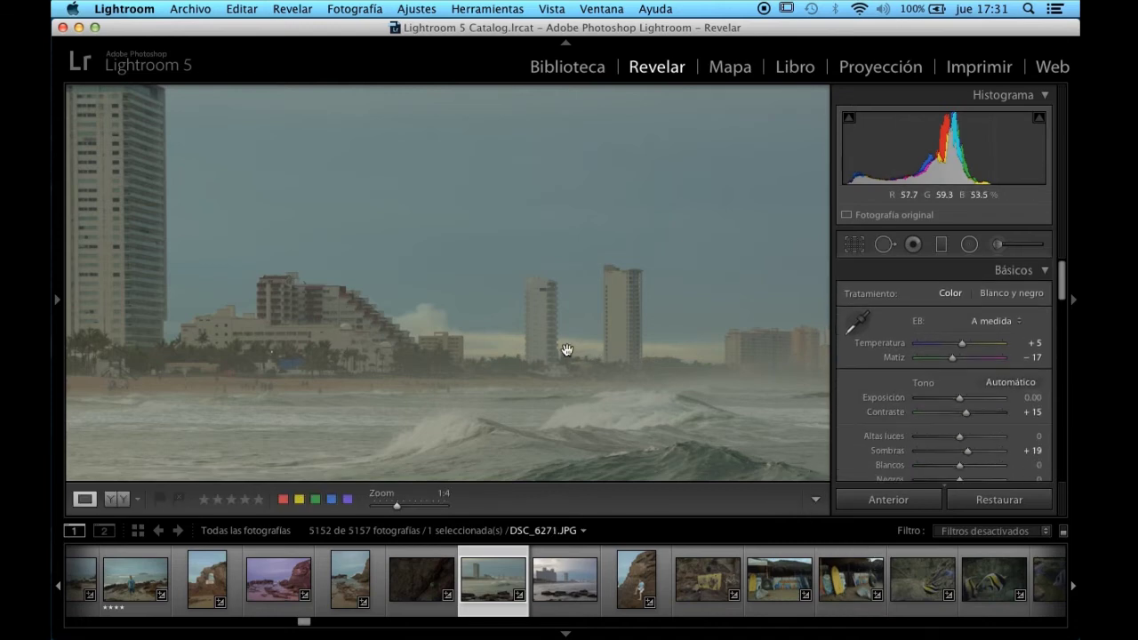
Step: Fit the whole photo in view and start a new graduated filter
left_click(566, 352)
left_click(566, 348)
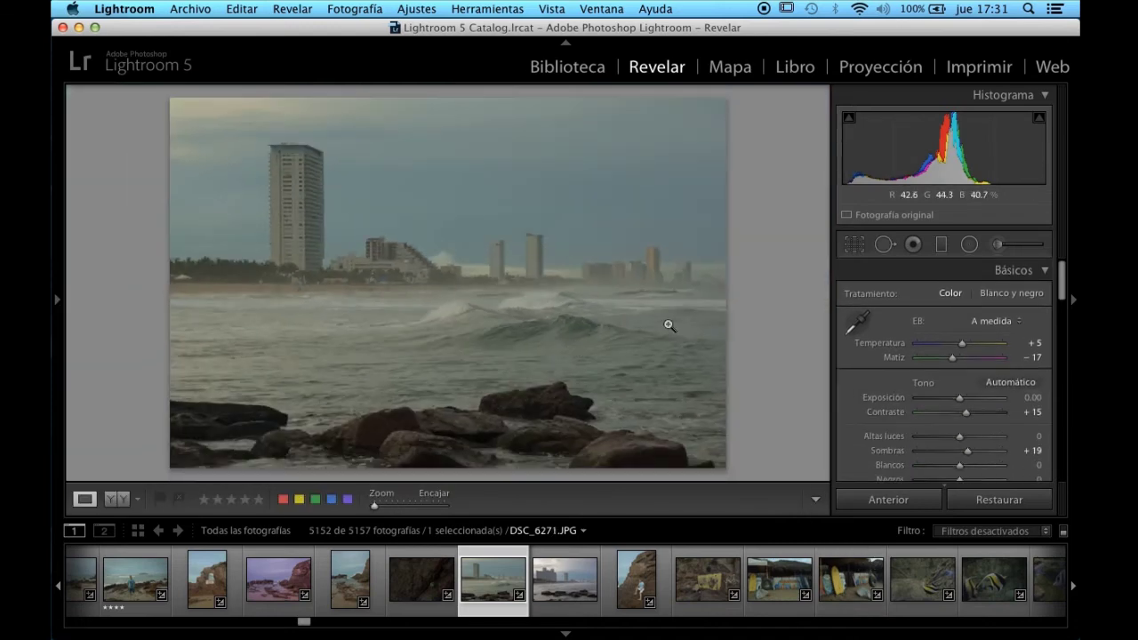
left_click(942, 246)
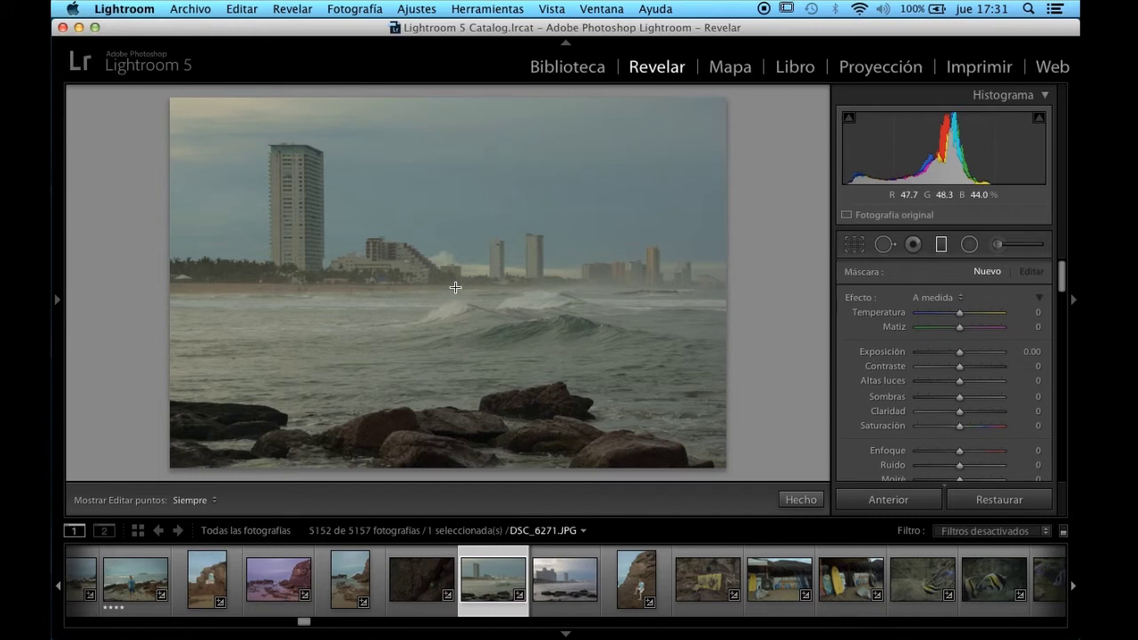
Step: Draw a graduated filter centred on the horizon behind the waves, with contrast at 100
mouse_move(455, 287)
left_mouse_down()
mouse_move(447, 142)
mouse_move(457, 136)
left_mouse_up()
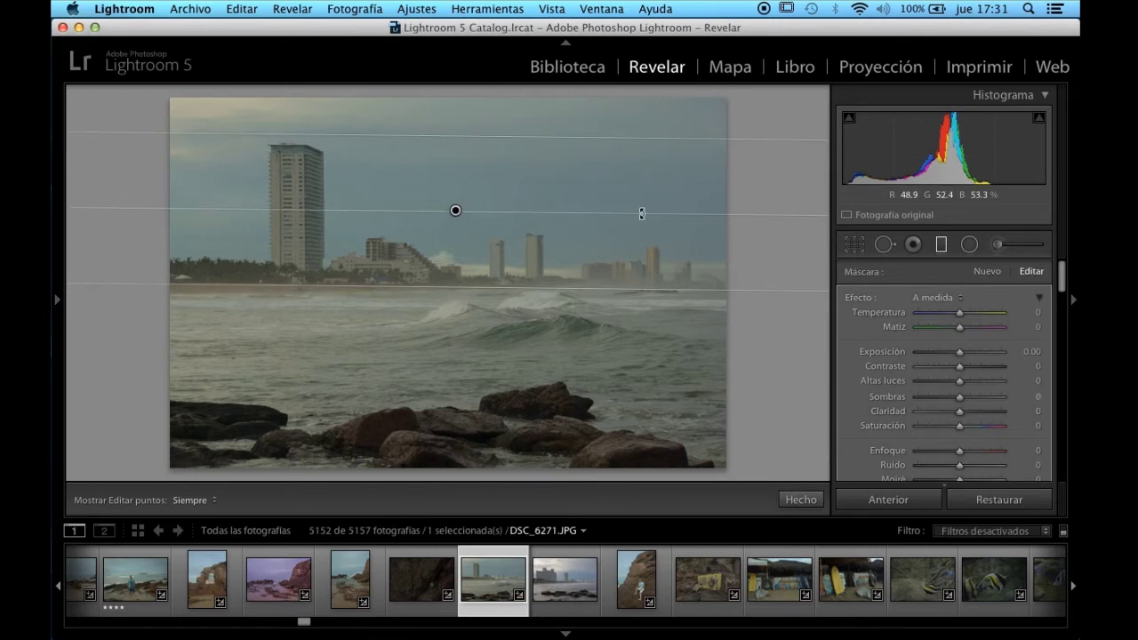
left_click_drag(456, 211, 447, 283)
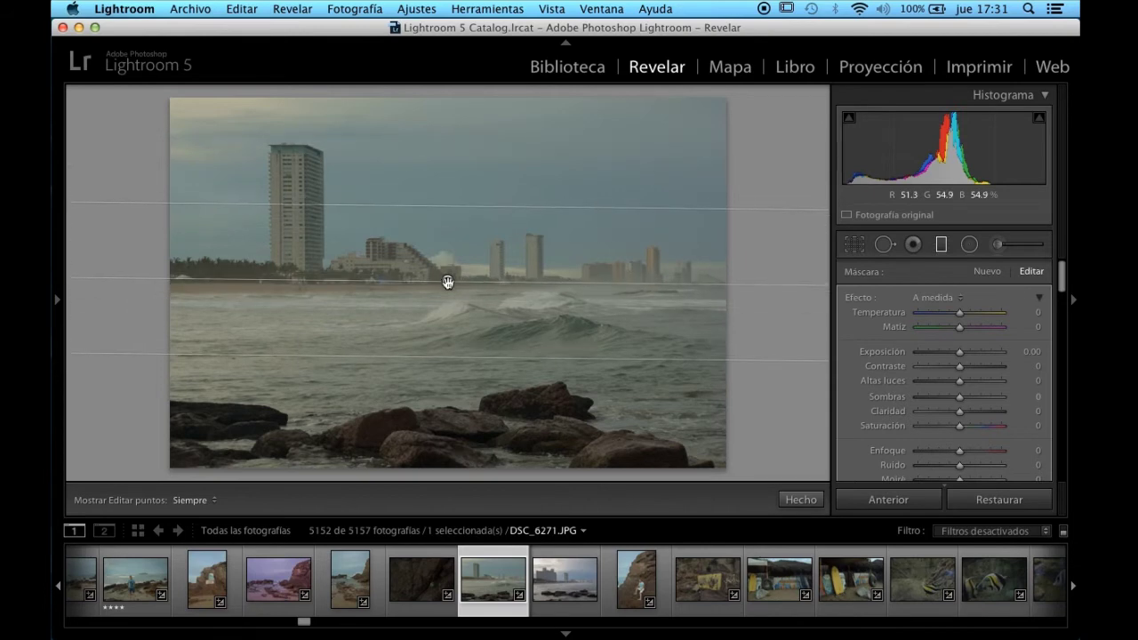
left_click_drag(970, 355, 959, 356)
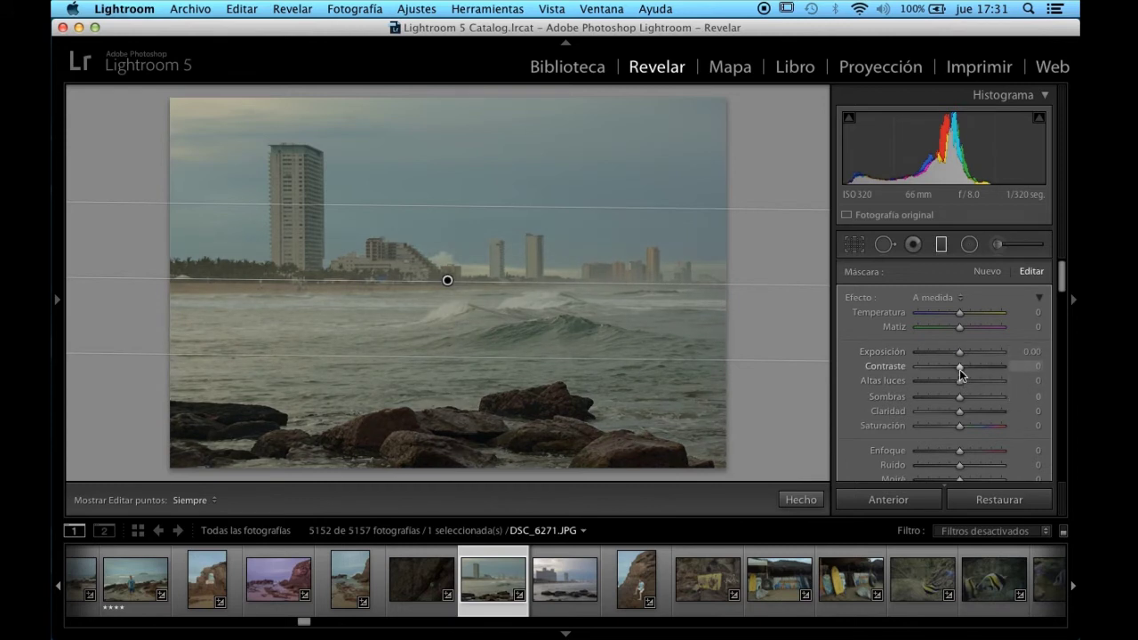
mouse_move(959, 367)
left_mouse_down()
mouse_move(1003, 364)
mouse_move(988, 362)
left_mouse_up()
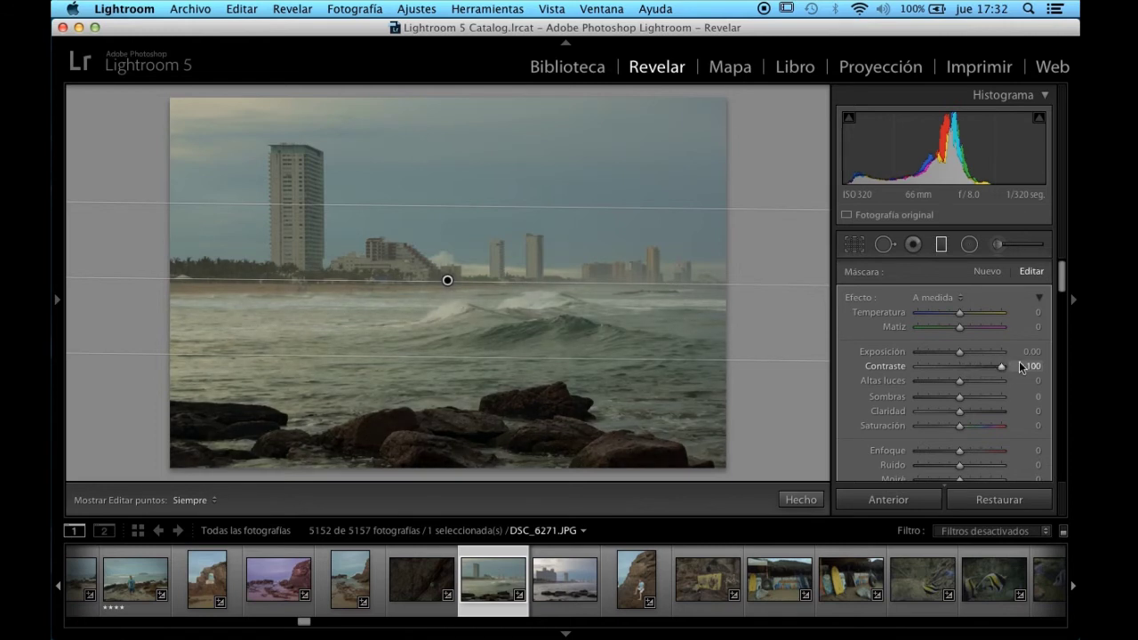
Step: Lower the filter's contrast to 42 and, after comparing extremes, set clarity to 100
left_click_drag(1000, 365, 978, 367)
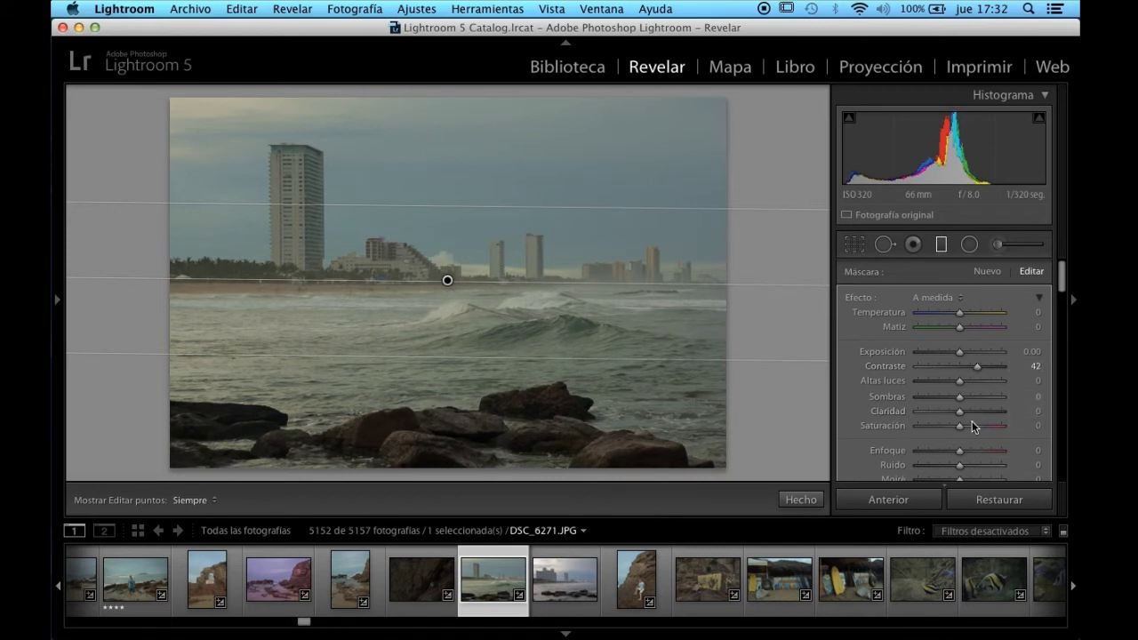
left_click_drag(963, 411, 1021, 413)
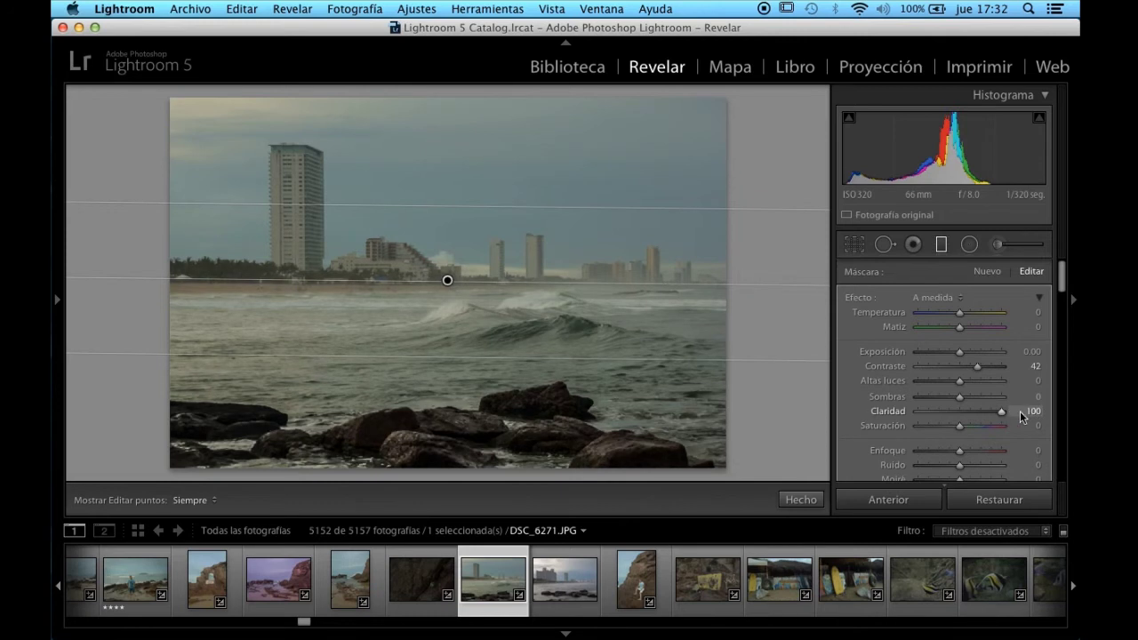
double_click(1003, 410)
key("super+z")
left_click_drag(992, 408, 911, 409)
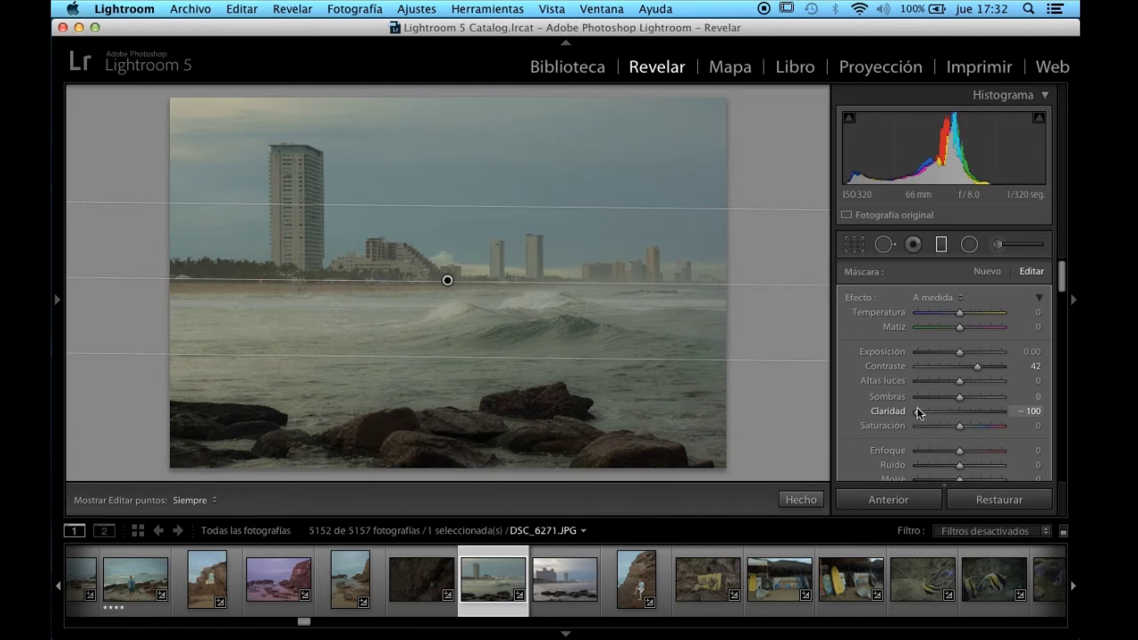
left_click_drag(917, 411, 997, 412)
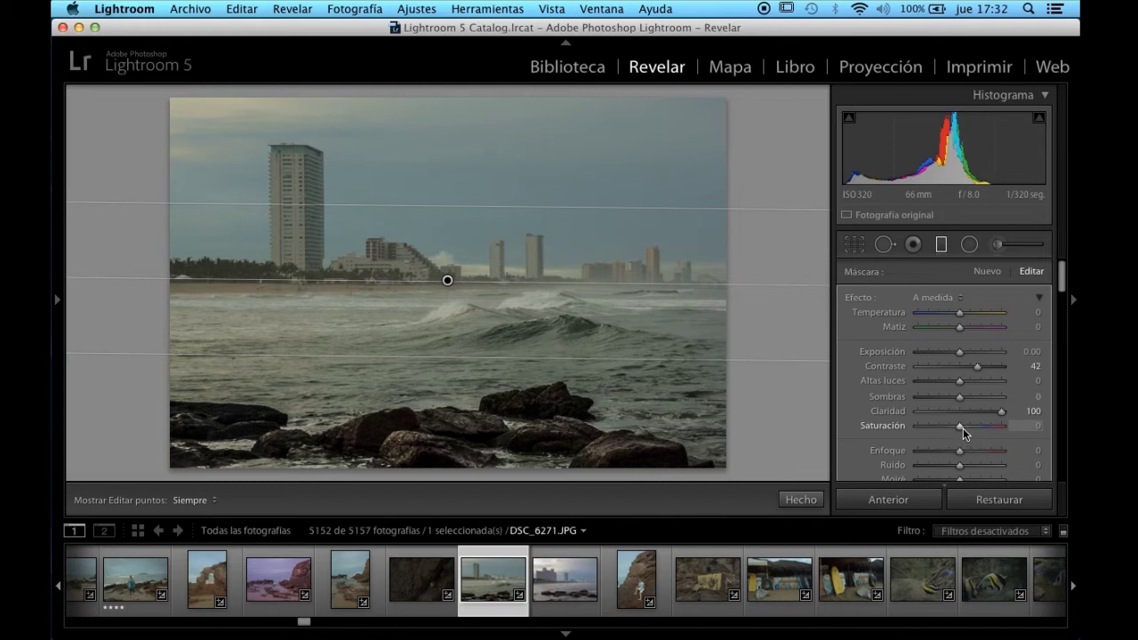
Step: Raise the filter's saturation to 18 and cool its temperature to -13
mouse_move(963, 427)
left_mouse_down()
mouse_move(994, 424)
mouse_move(972, 430)
left_mouse_up()
left_click_drag(959, 315, 955, 318)
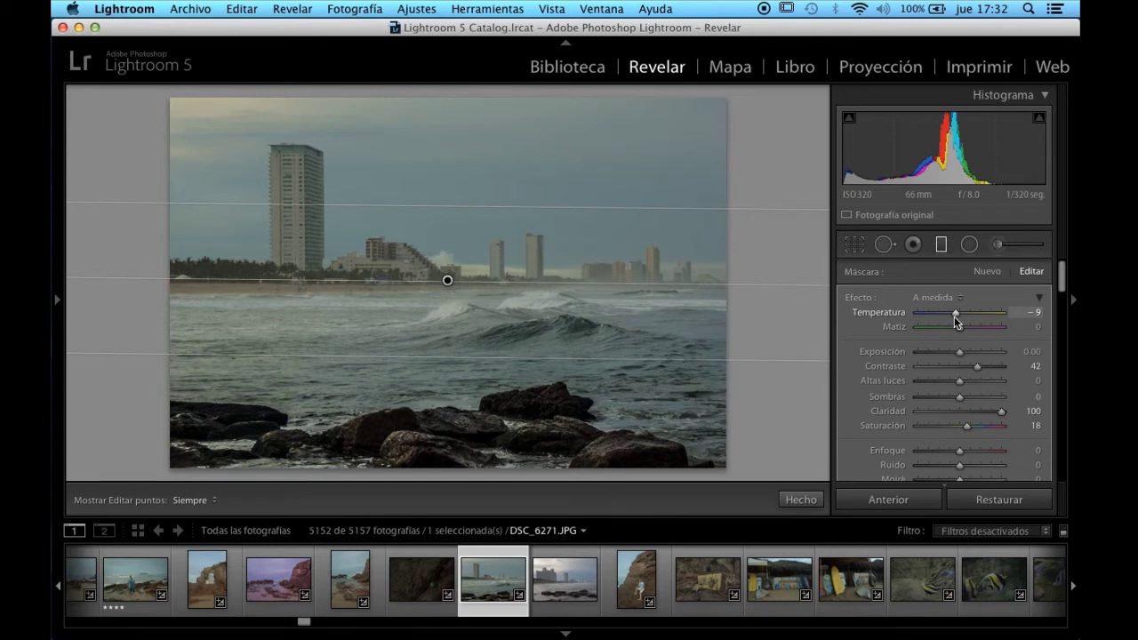
left_click_drag(956, 320, 954, 321)
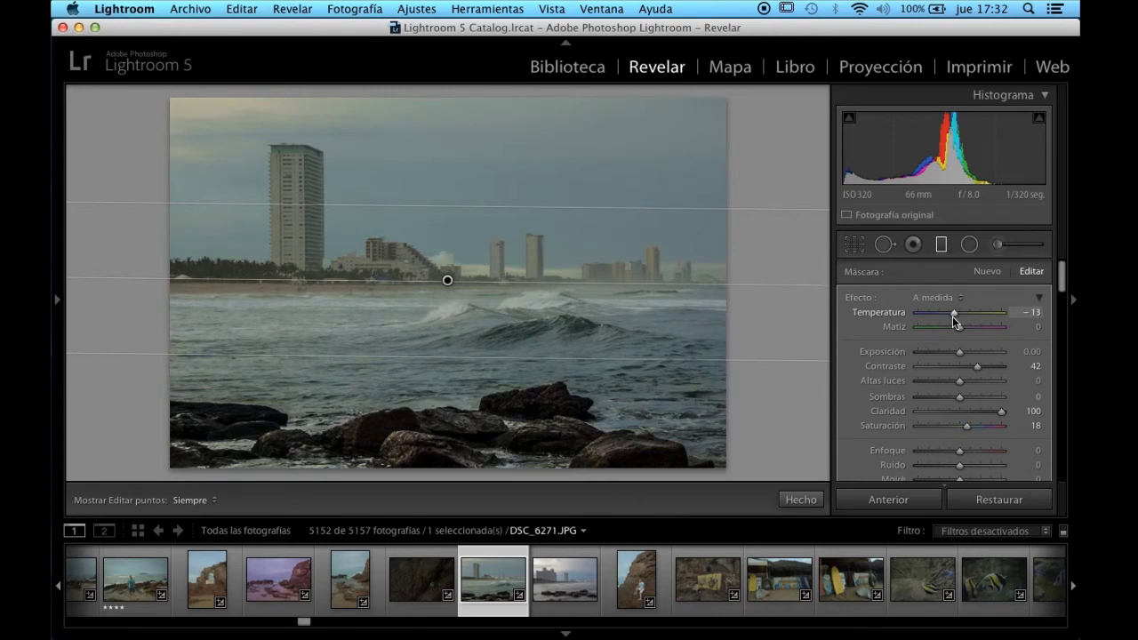
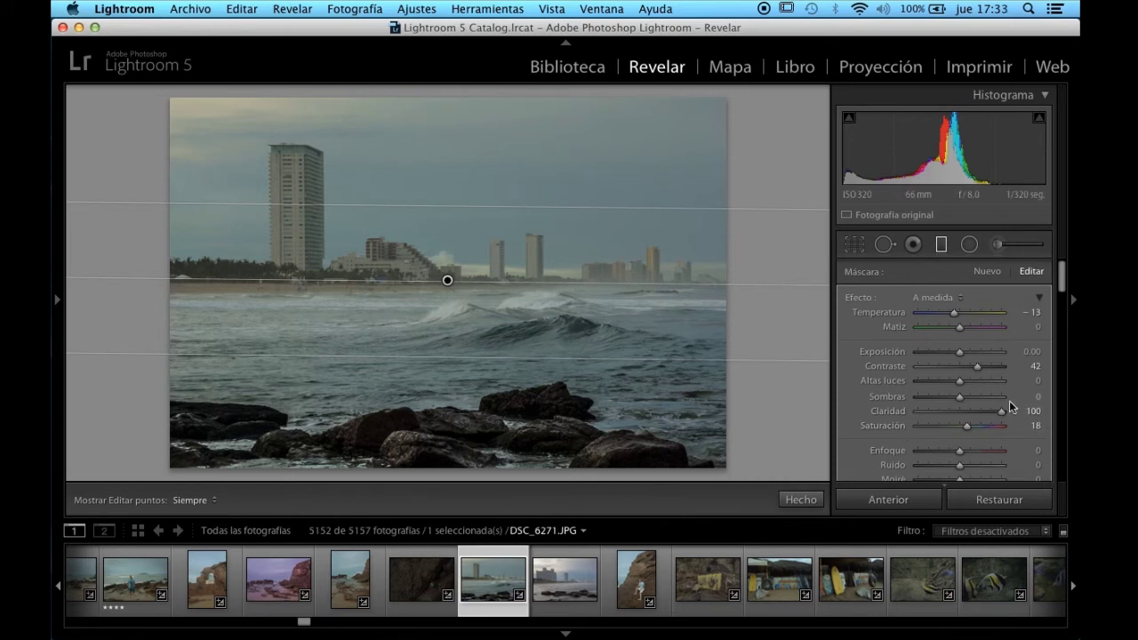
Step: Set the graduated filter's Shadows to −6
scroll(974, 408, "down", 2)
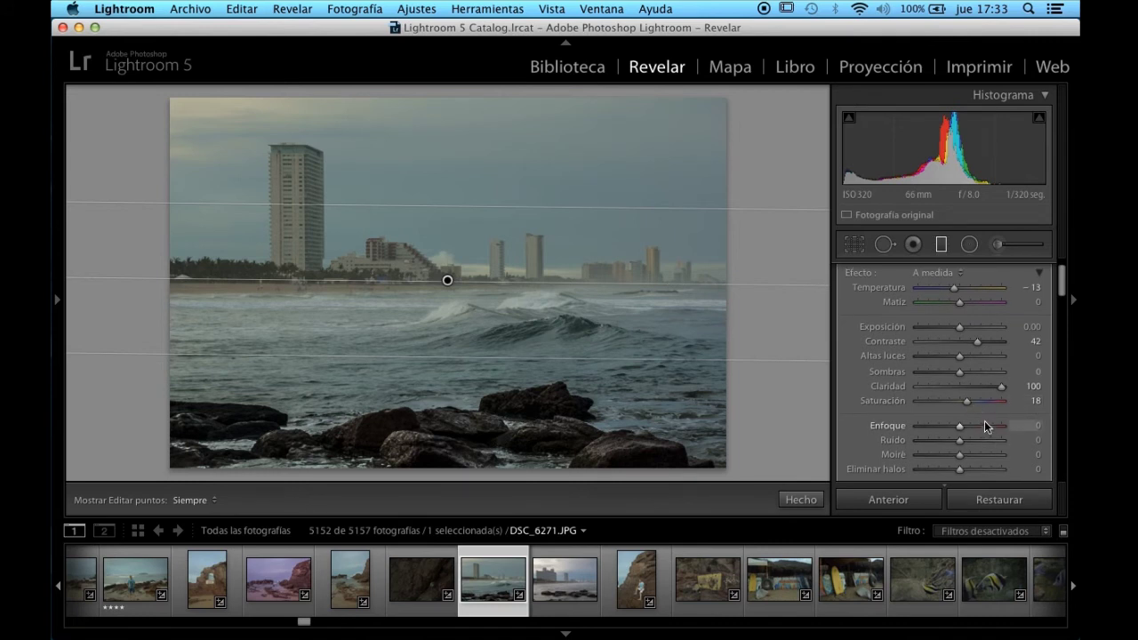
scroll(984, 420, "up", 1)
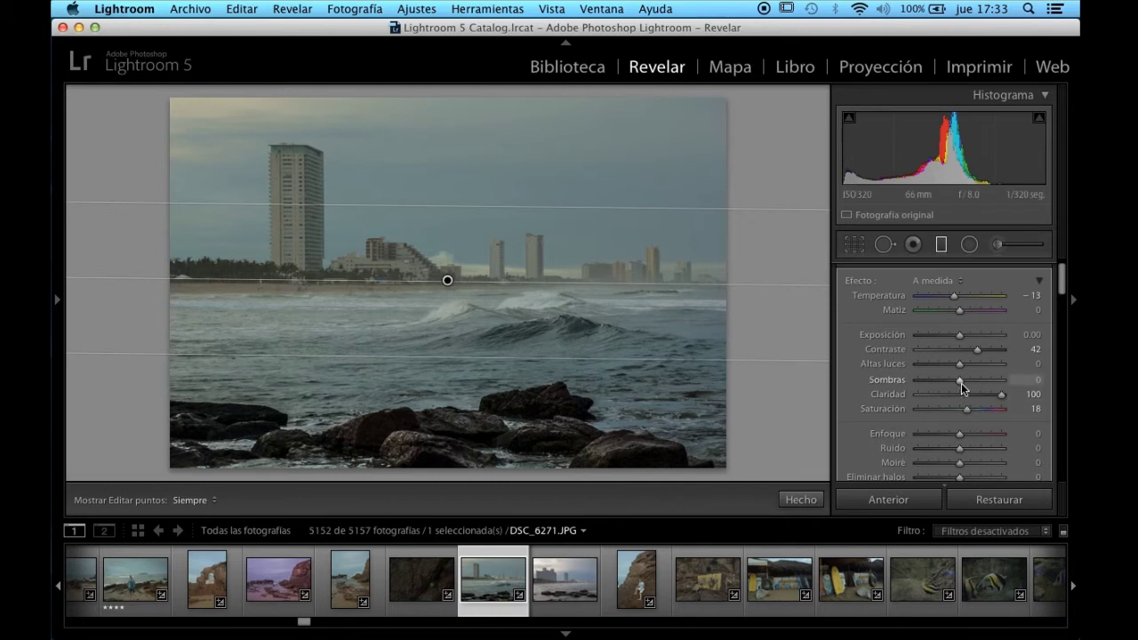
mouse_move(961, 383)
left_mouse_down()
mouse_move(1008, 380)
mouse_move(911, 381)
mouse_move(984, 389)
left_mouse_up()
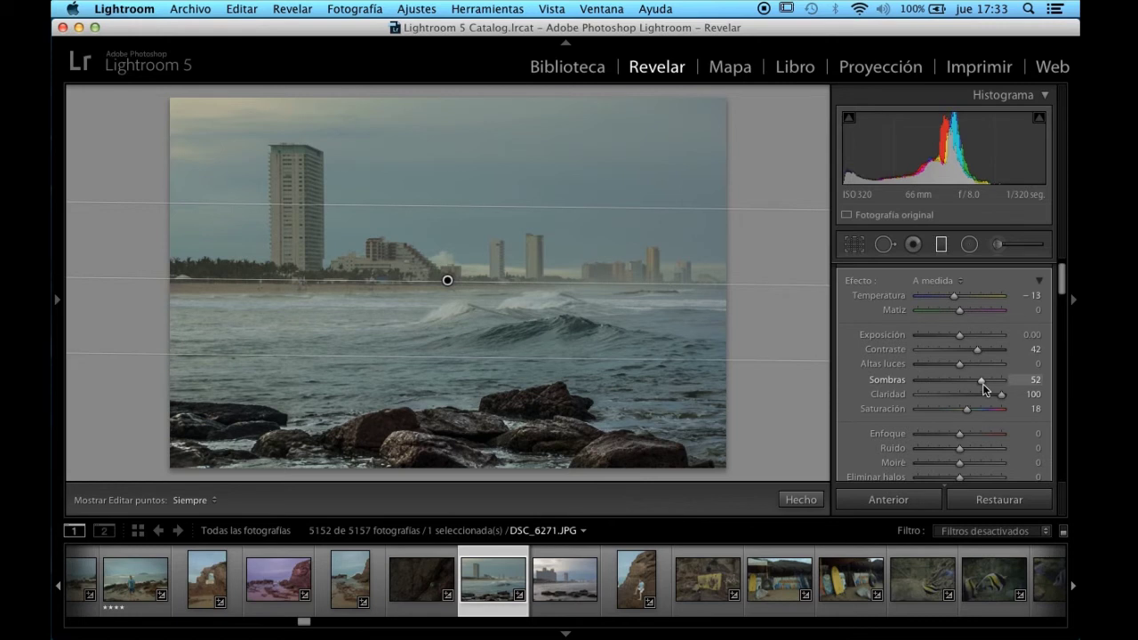
left_click_drag(982, 383, 962, 381)
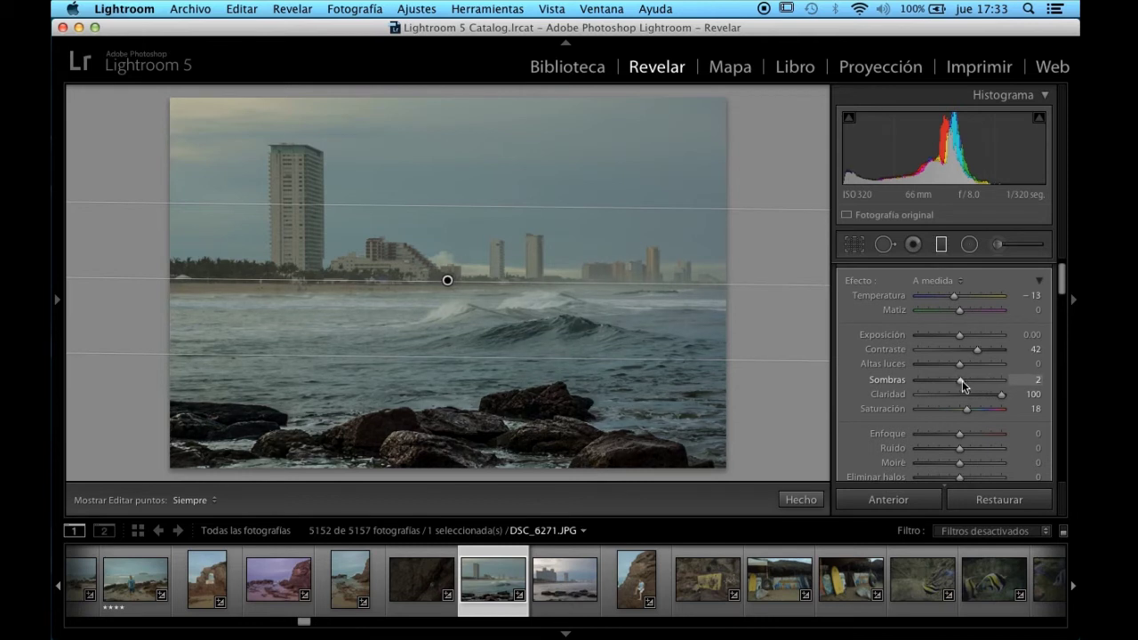
left_click_drag(958, 379, 958, 379)
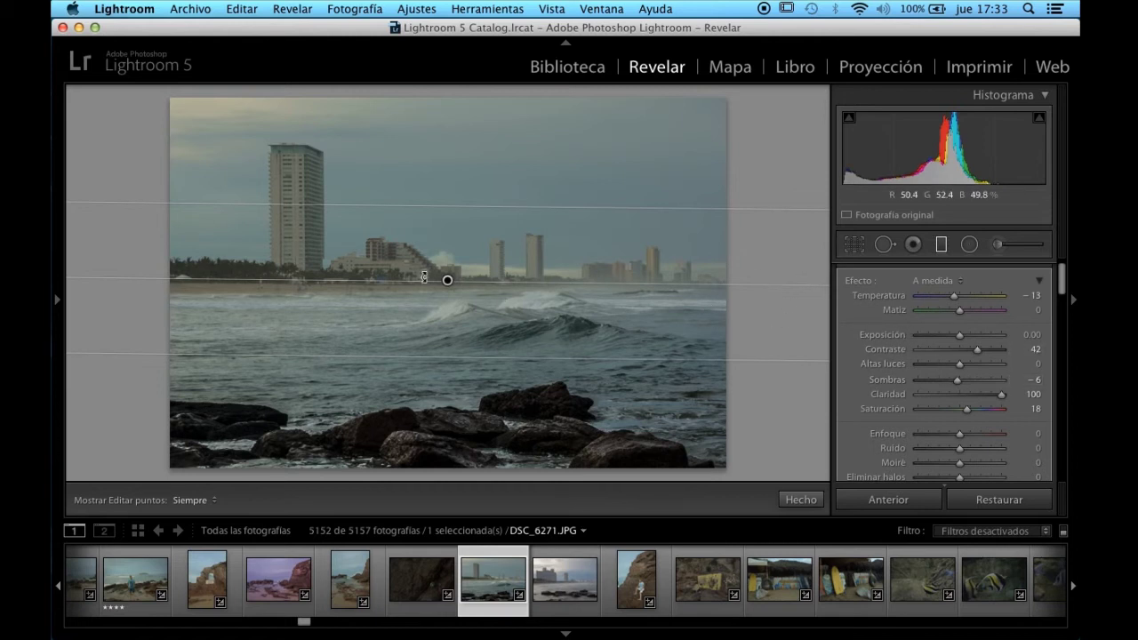
Step: Move the graduated filter slightly lower over the beach photo
left_click_drag(447, 282, 446, 289)
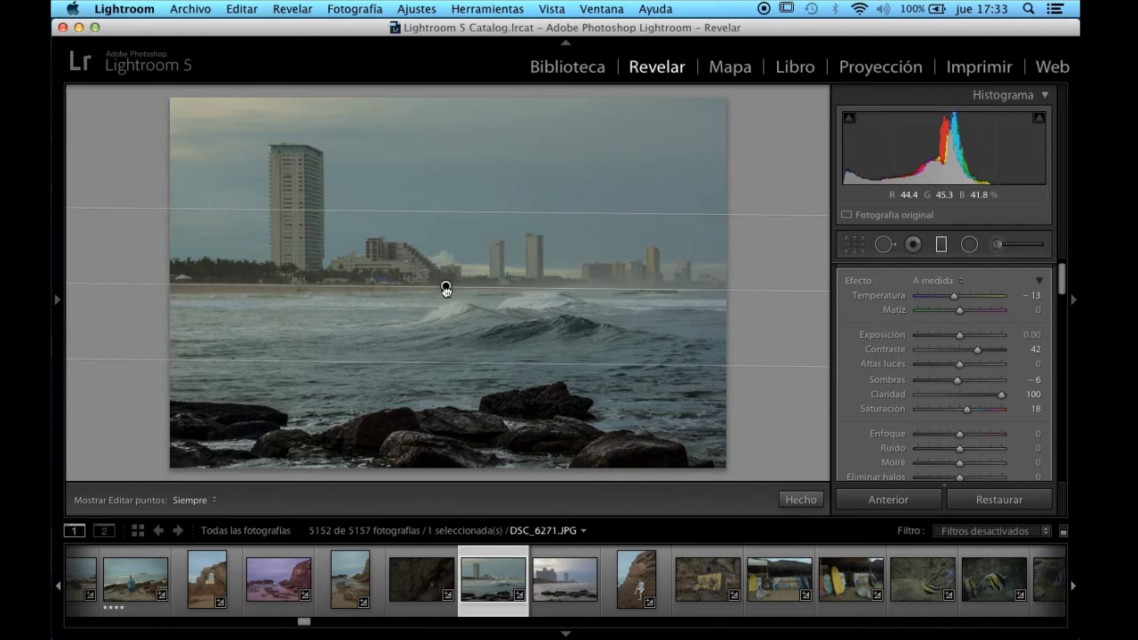
left_click_drag(447, 289, 450, 293)
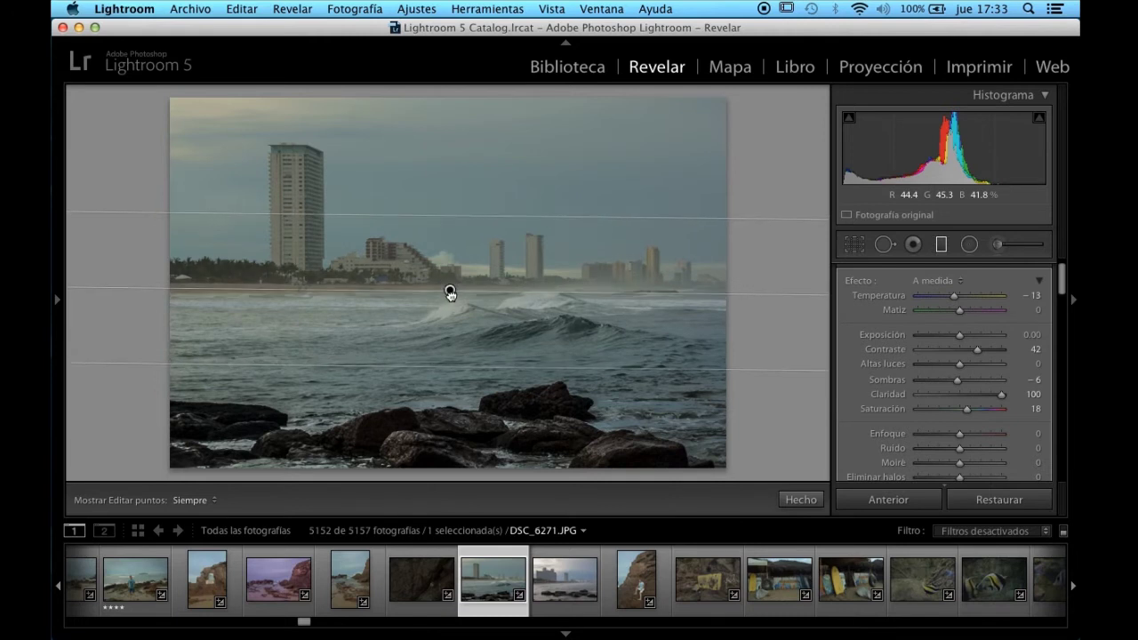
left_click(941, 249)
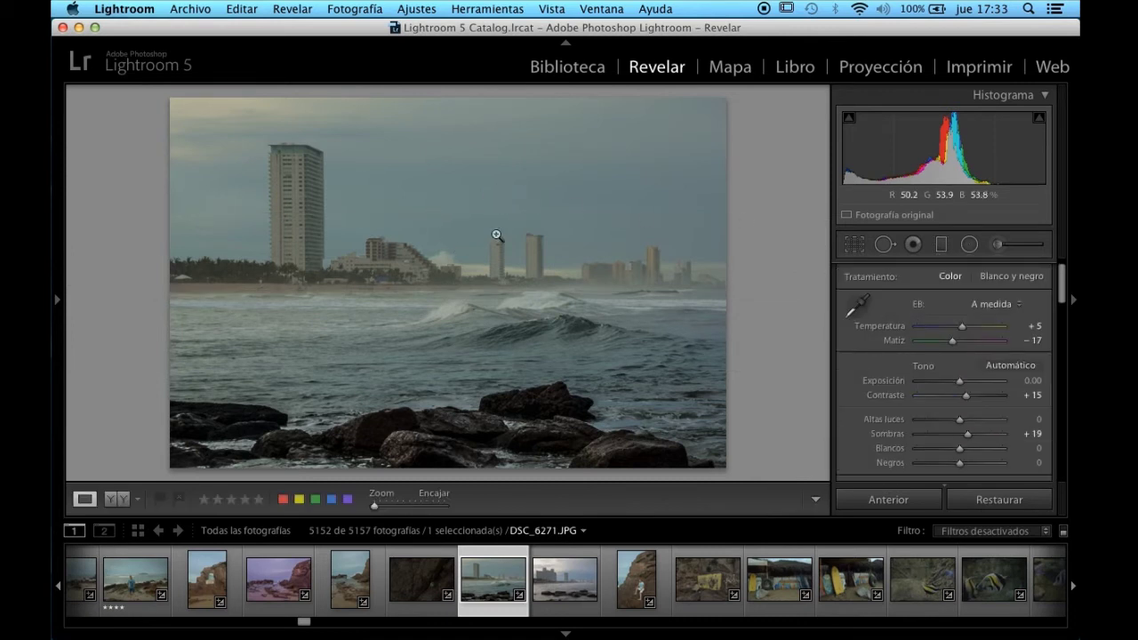
Step: Draw a second graduated filter across the skyline, rotated to follow the shoreline, with Exposure 0.32
left_click(942, 246)
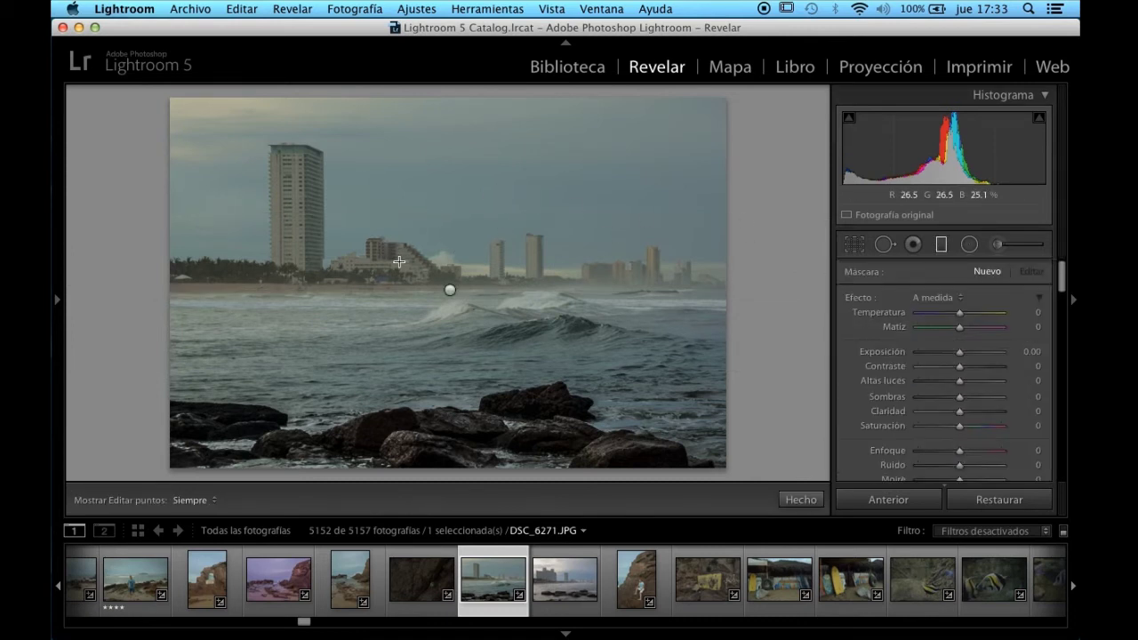
left_click_drag(407, 277, 406, 188)
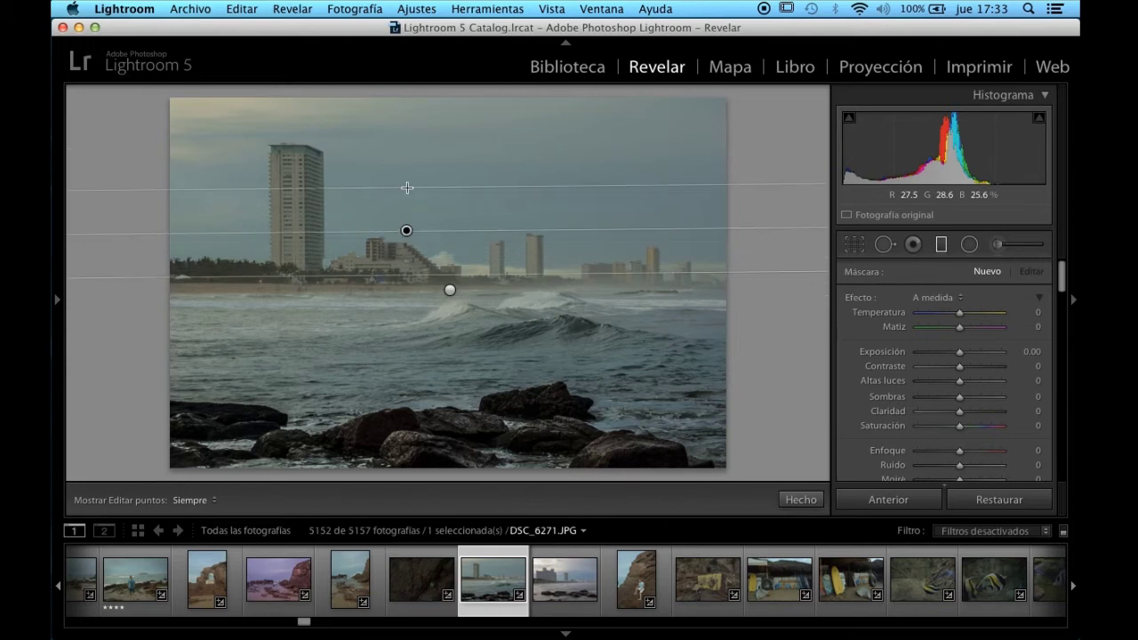
left_click_drag(391, 224, 420, 254)
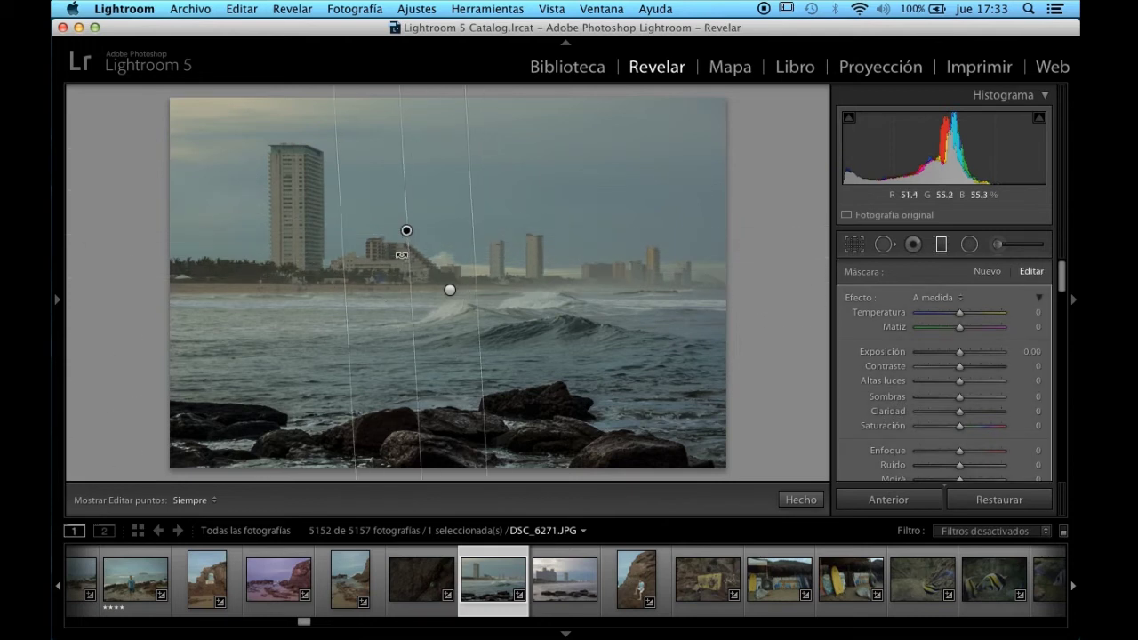
left_click_drag(420, 254, 421, 234)
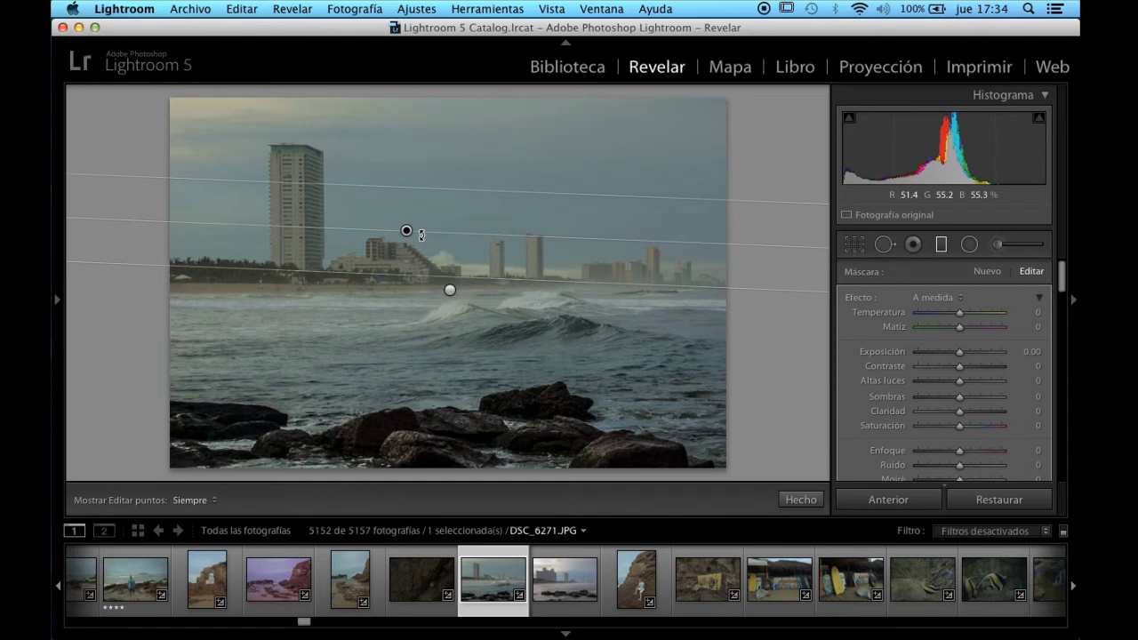
mouse_move(421, 234)
left_mouse_down()
mouse_move(406, 250)
mouse_move(404, 282)
left_mouse_up()
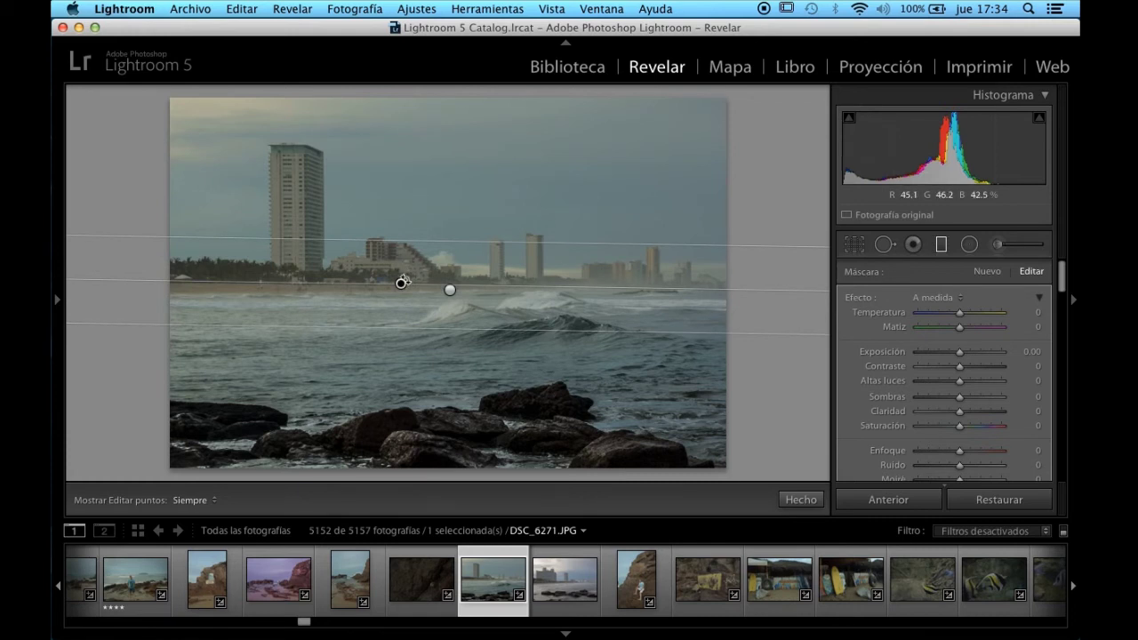
left_click_drag(959, 352, 964, 356)
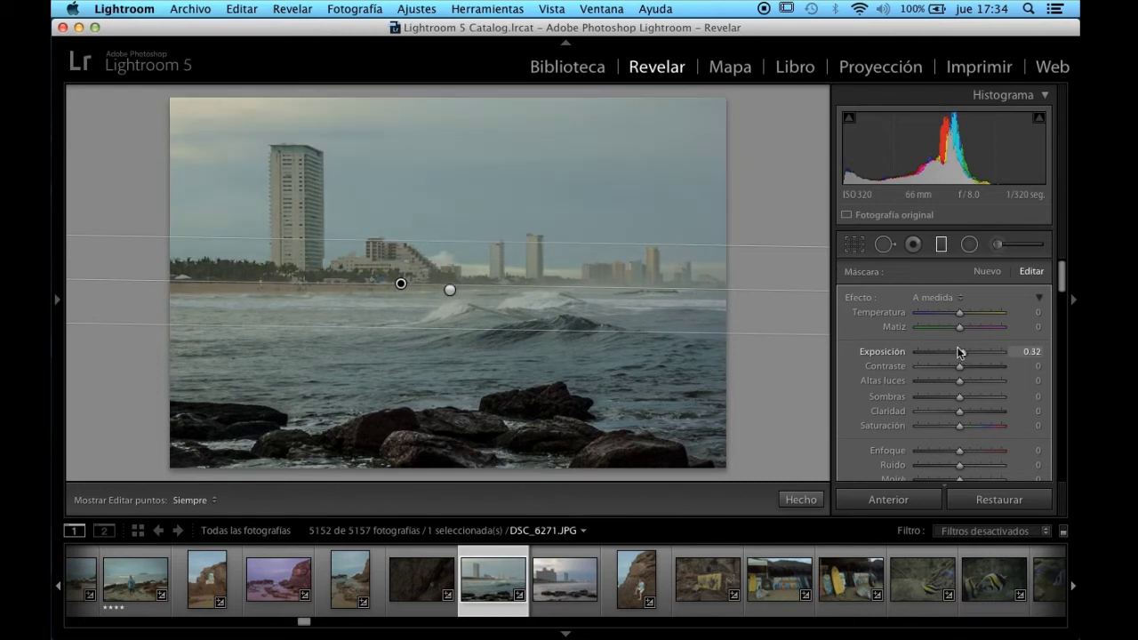
Step: Set the new filter to Exposure 0.39, Temperature −13, Contrast 27, Clarity 100, Sharpness 100
left_click_drag(965, 356, 962, 356)
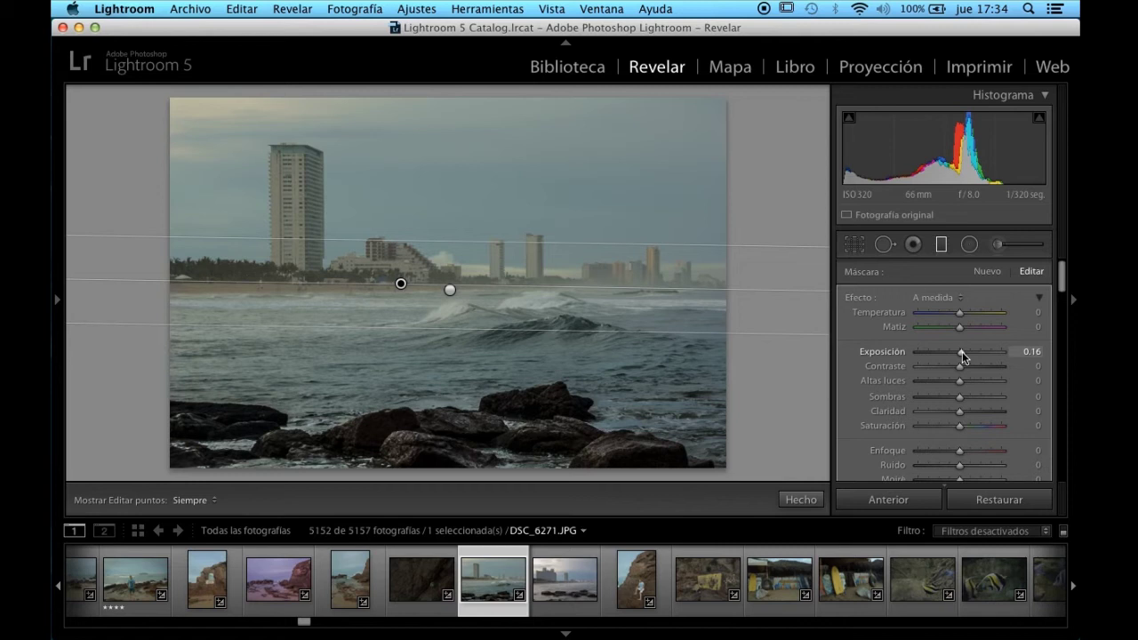
left_click_drag(962, 353, 964, 357)
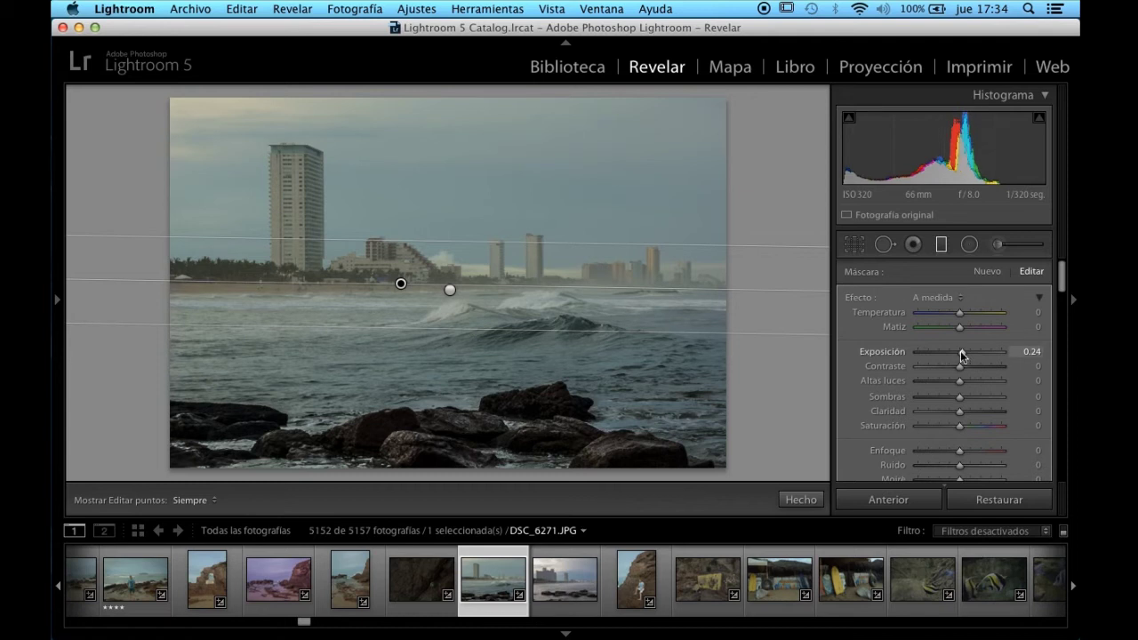
left_click_drag(959, 314, 951, 314)
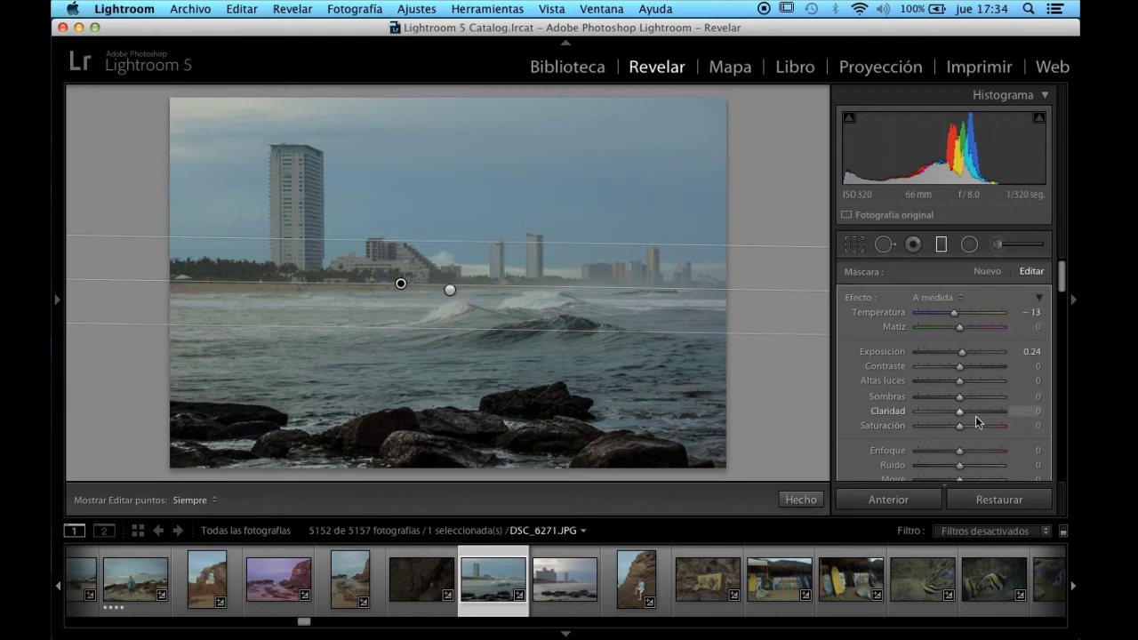
mouse_move(972, 414)
left_mouse_down()
mouse_move(1002, 410)
mouse_move(982, 413)
left_mouse_up()
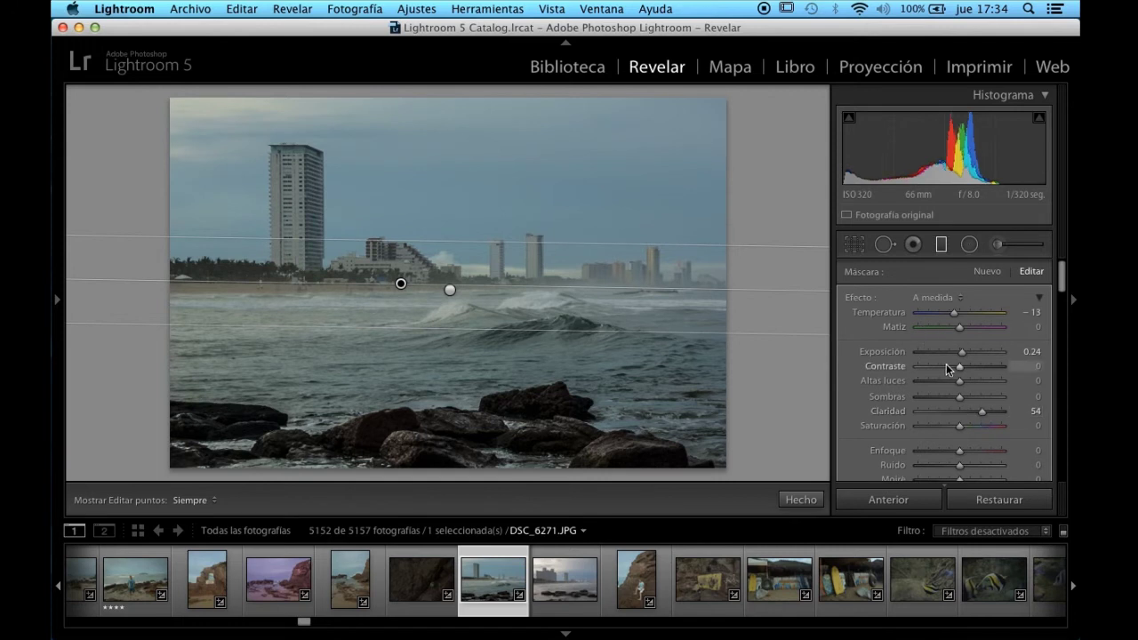
left_click_drag(960, 366, 970, 372)
scroll(969, 384, "down", 2)
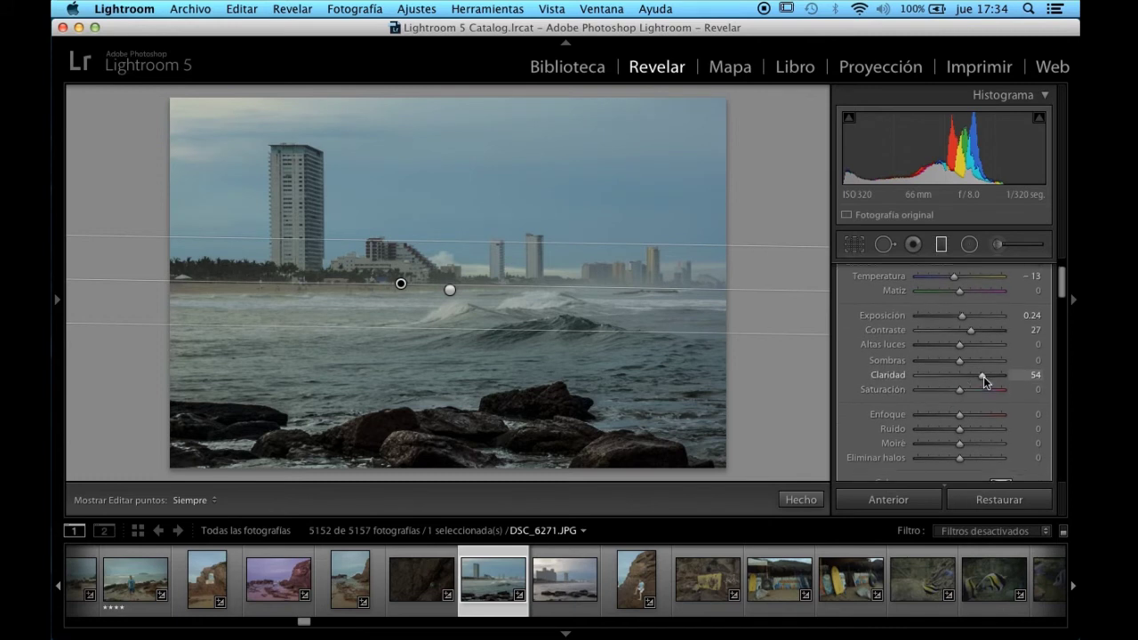
left_click_drag(983, 377, 1023, 381)
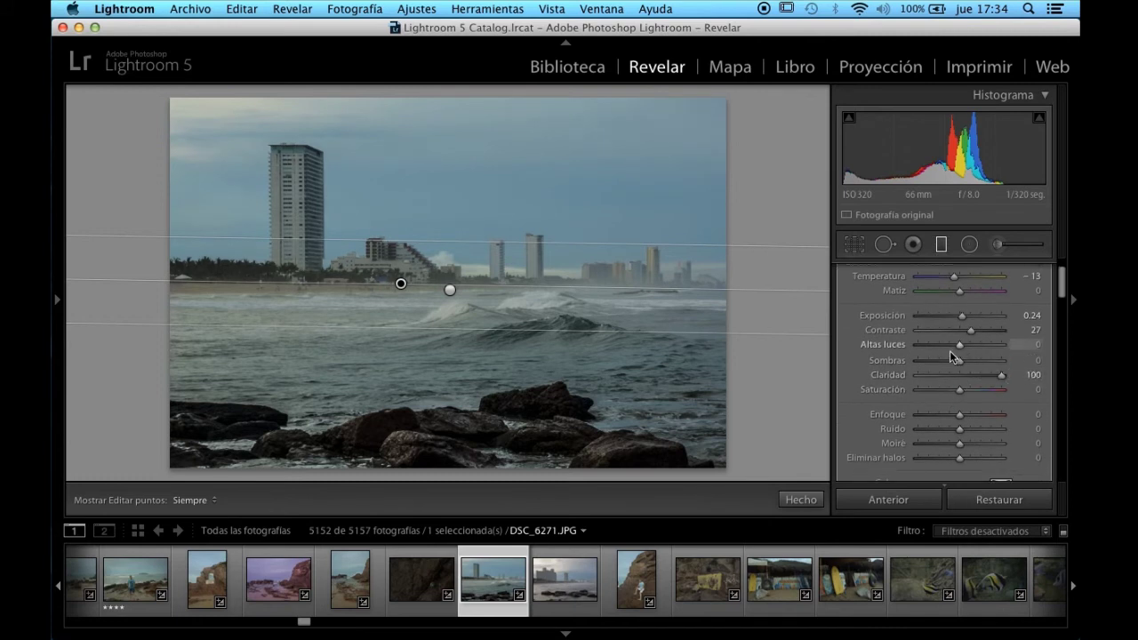
left_click_drag(961, 319, 963, 318)
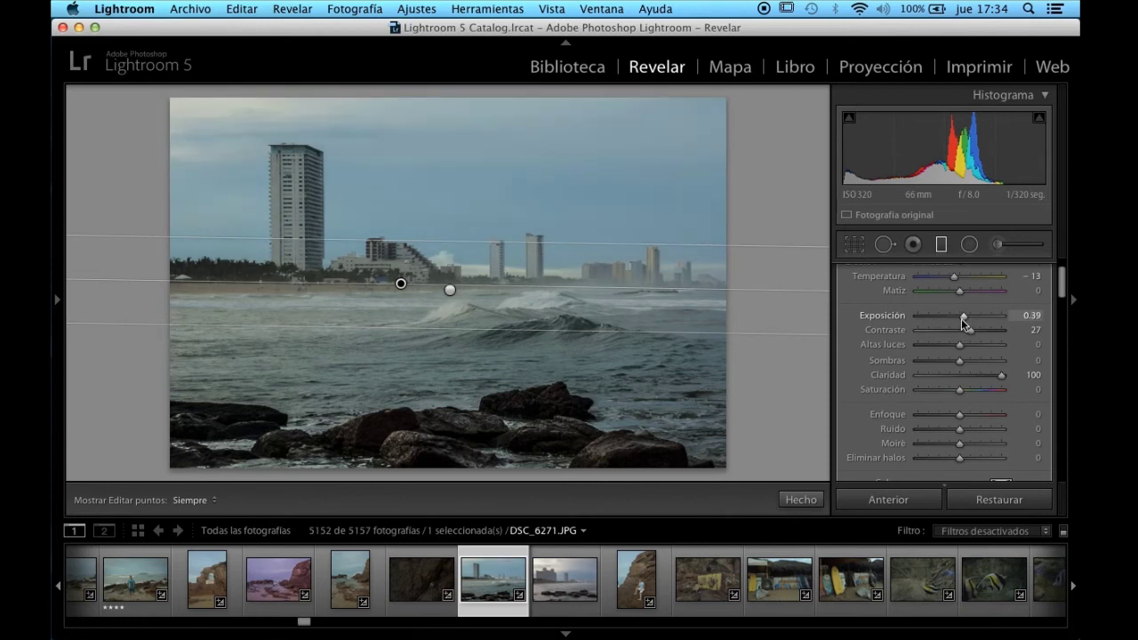
left_click_drag(958, 419, 1011, 414)
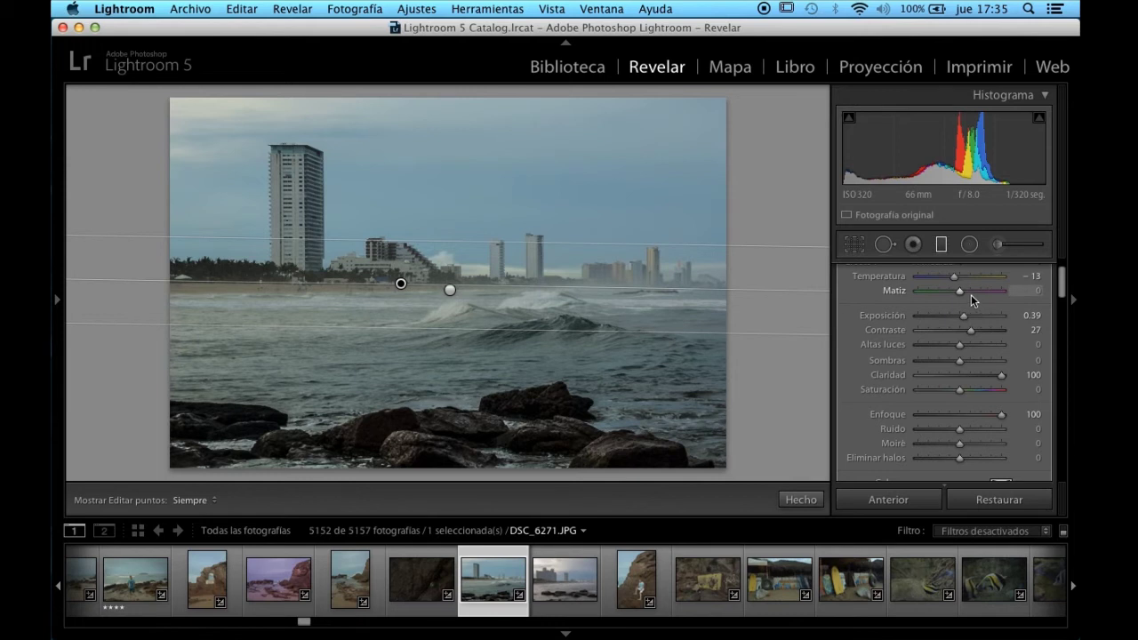
left_click_drag(957, 277, 981, 277)
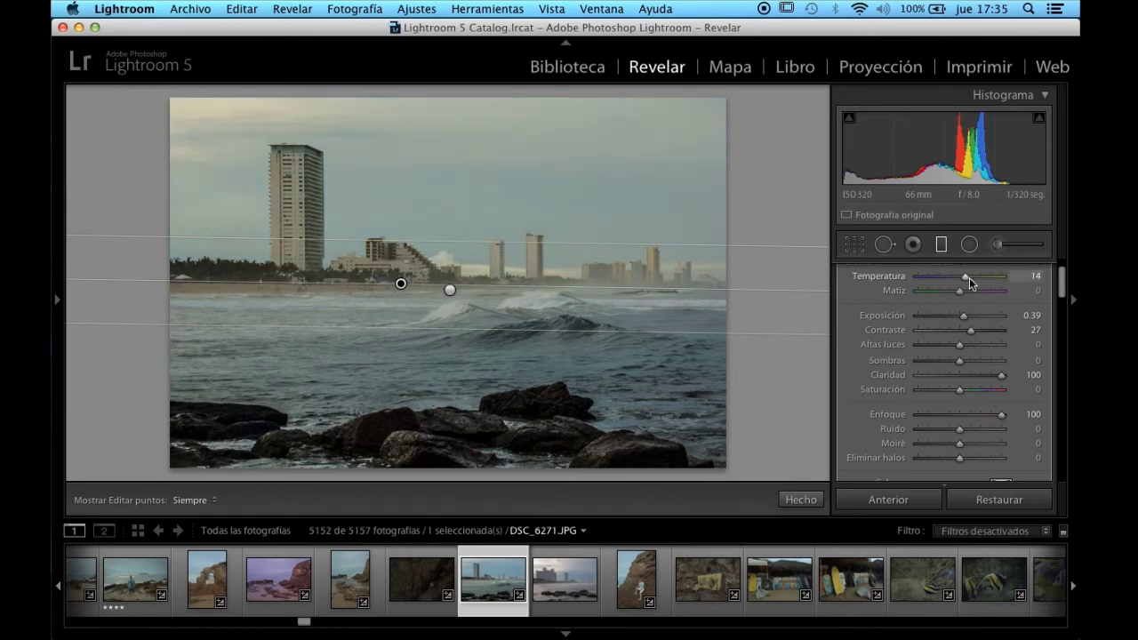
left_click_drag(981, 278, 980, 293)
left_click(971, 290)
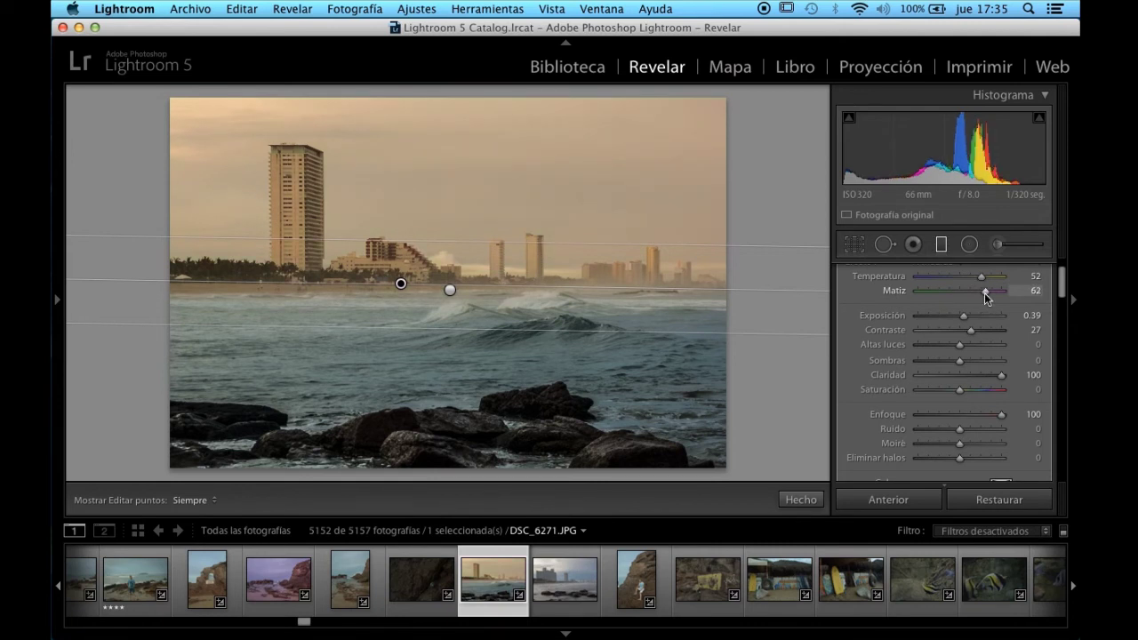
key("super+z")
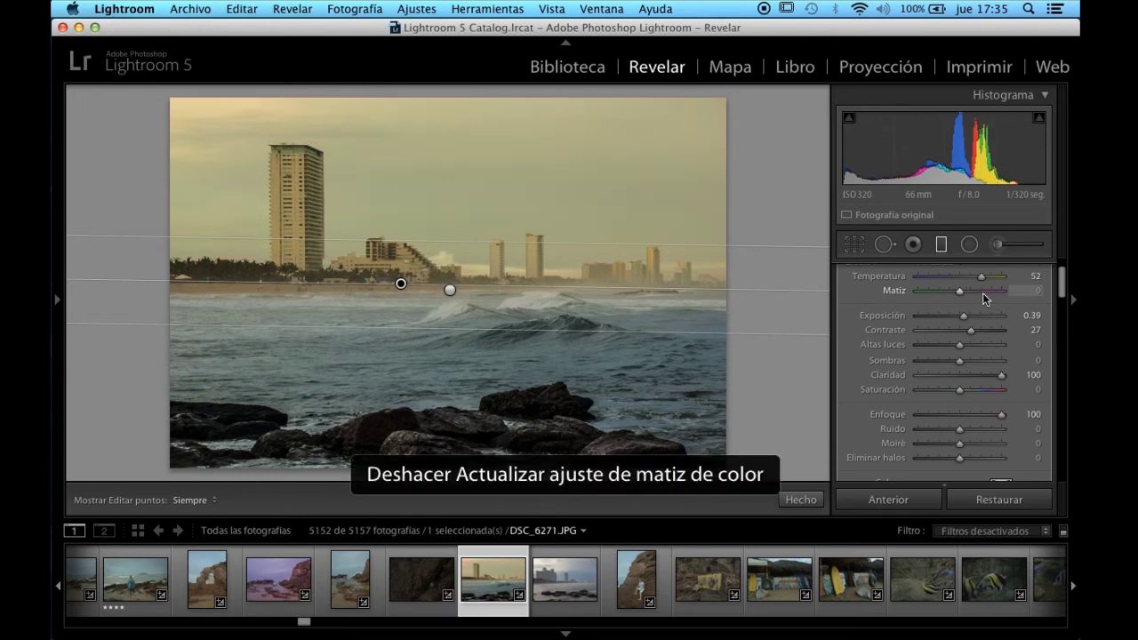
key("super+z")
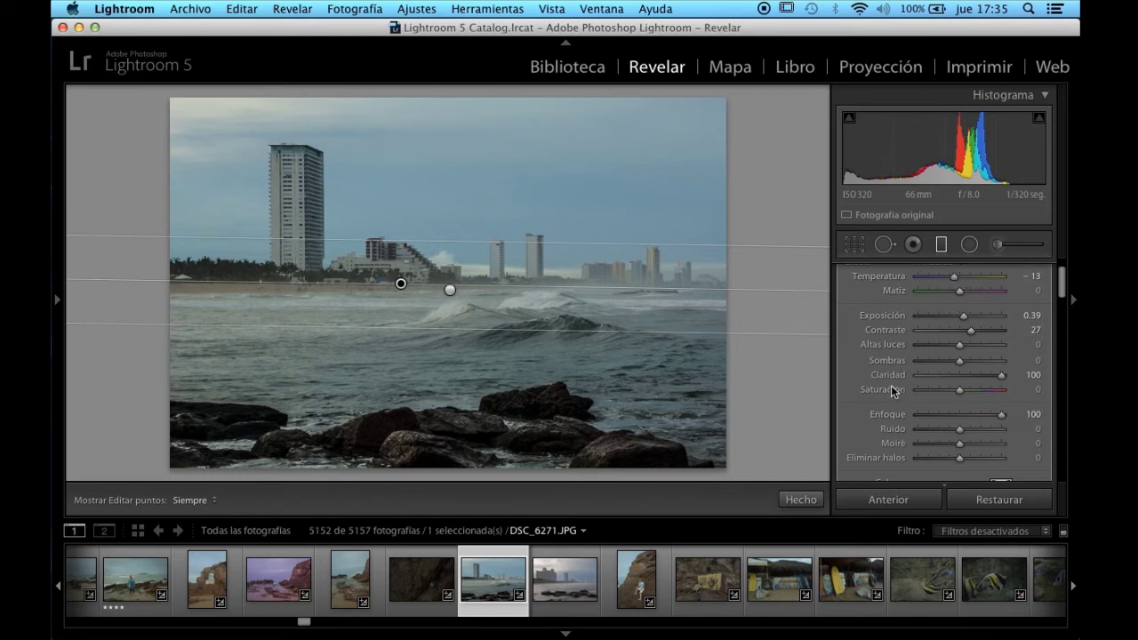
Step: In the Basic panel, set global Contrast +15, Shadows +19 and Saturation +38
left_click(800, 500)
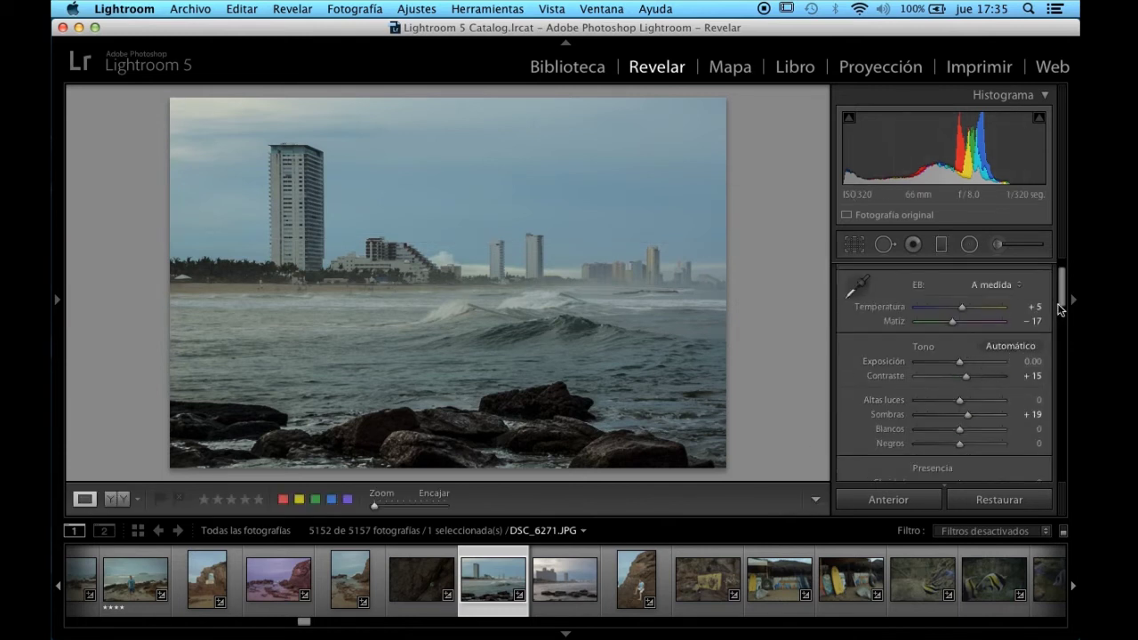
left_click_drag(1061, 300, 1061, 307)
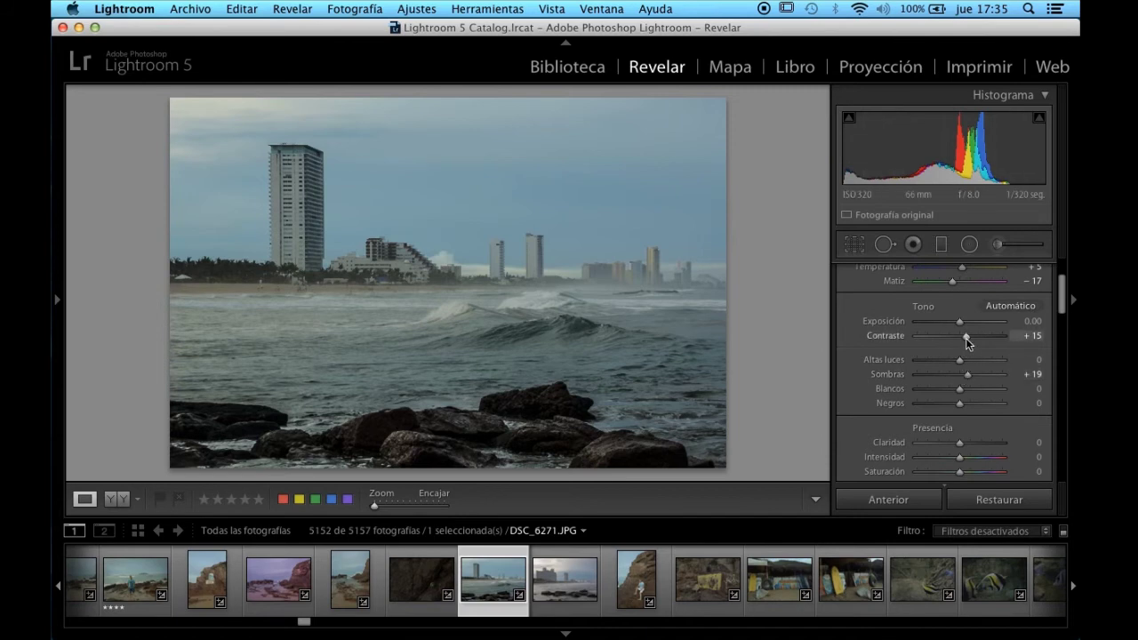
mouse_move(967, 336)
left_mouse_down()
mouse_move(986, 336)
mouse_move(968, 335)
left_mouse_up()
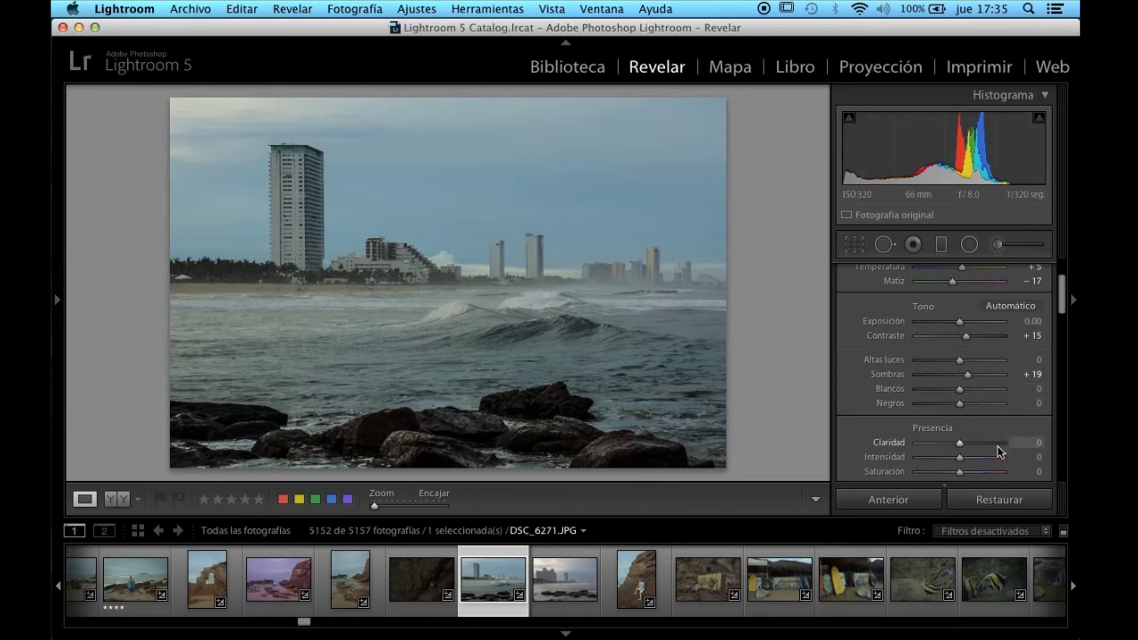
left_click_drag(960, 474, 982, 477)
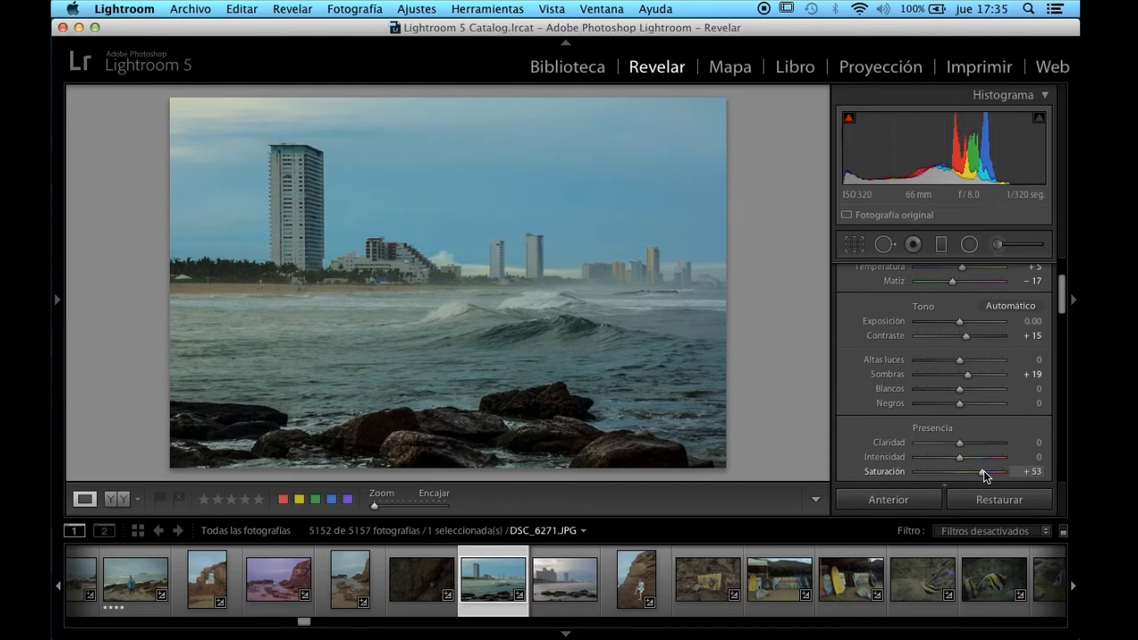
left_click_drag(986, 471, 976, 469)
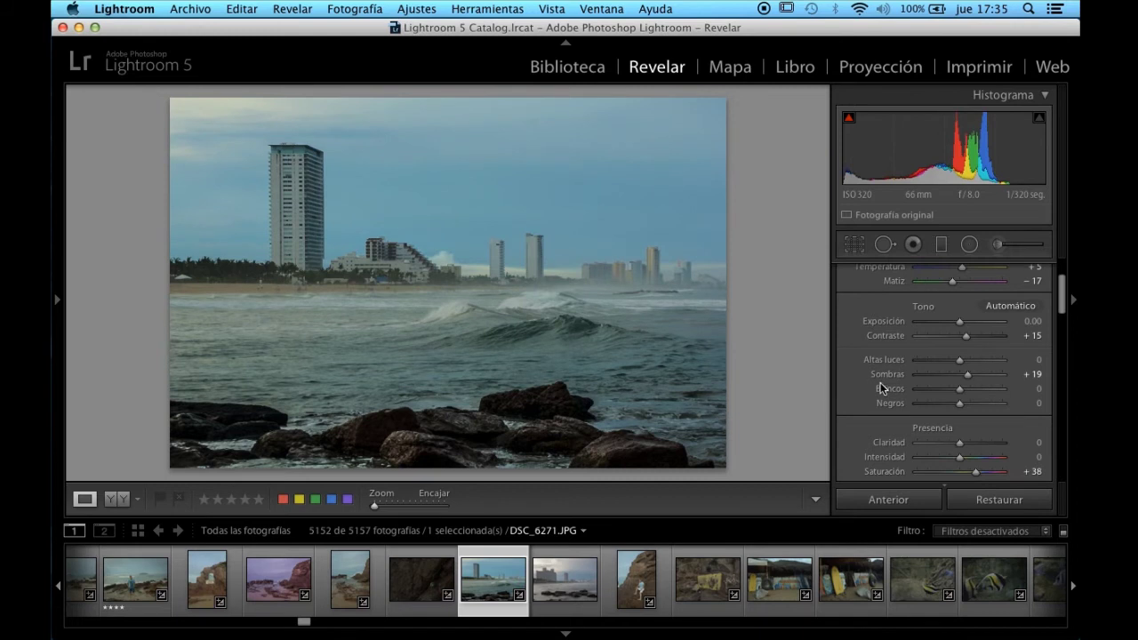
scroll(978, 391, "down", 2)
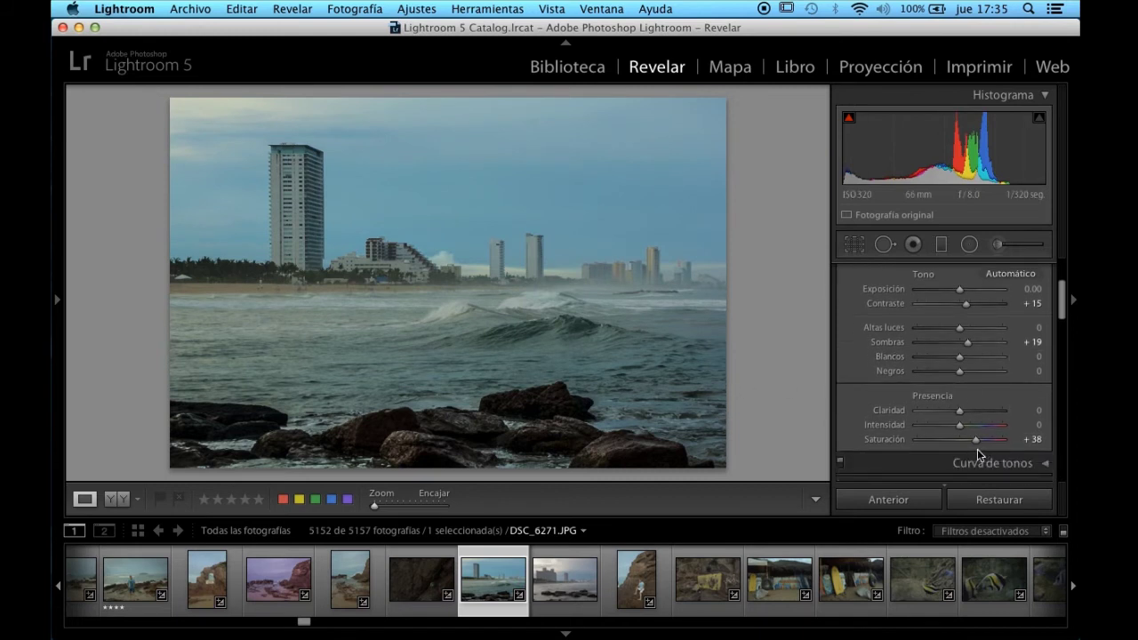
Step: In the Detail panel, raise the sharpening Amount to 123
scroll(903, 393, "down", 3)
scroll(907, 394, "down", 5)
scroll(907, 395, "down", 3)
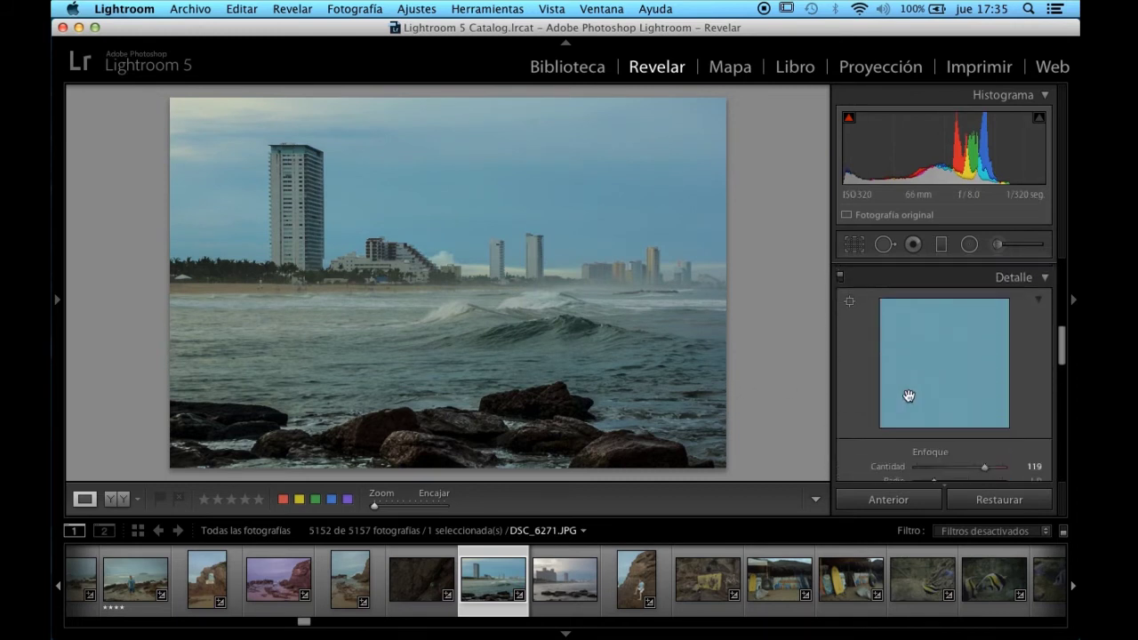
scroll(909, 396, "down", 3)
scroll(949, 390, "up", 1)
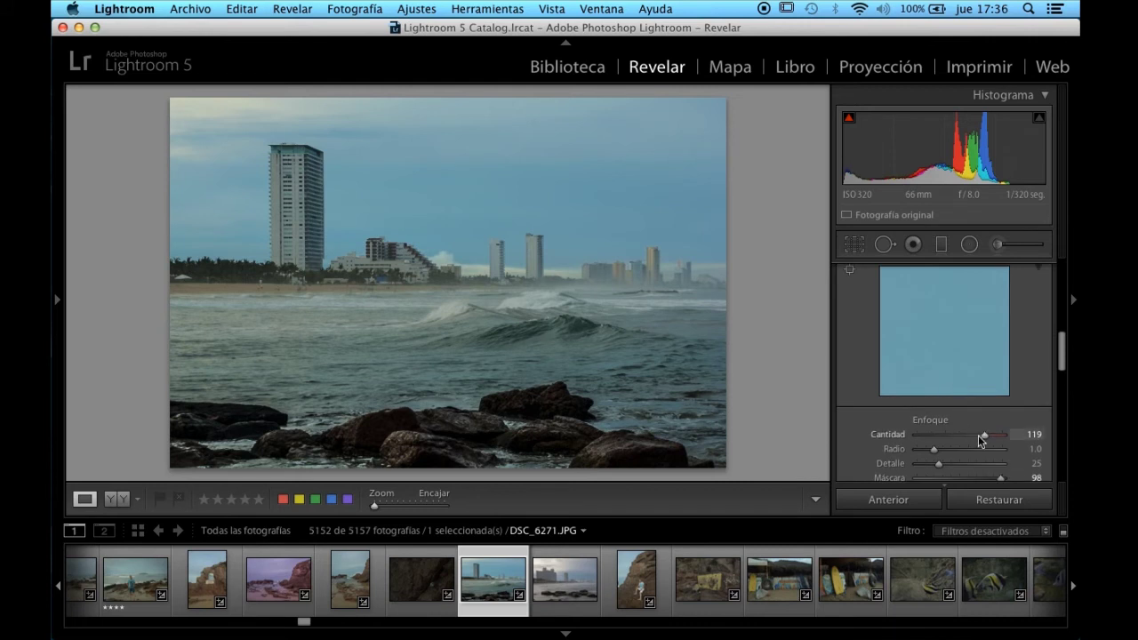
scroll(988, 432, "down", 1)
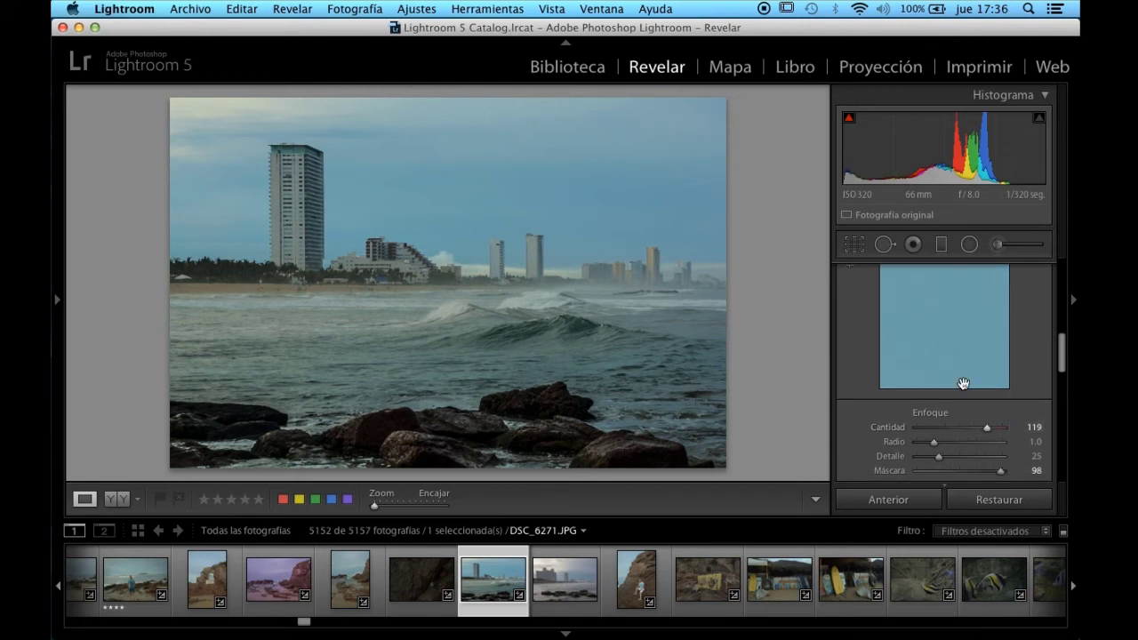
scroll(889, 364, "up", 1)
left_click(849, 278)
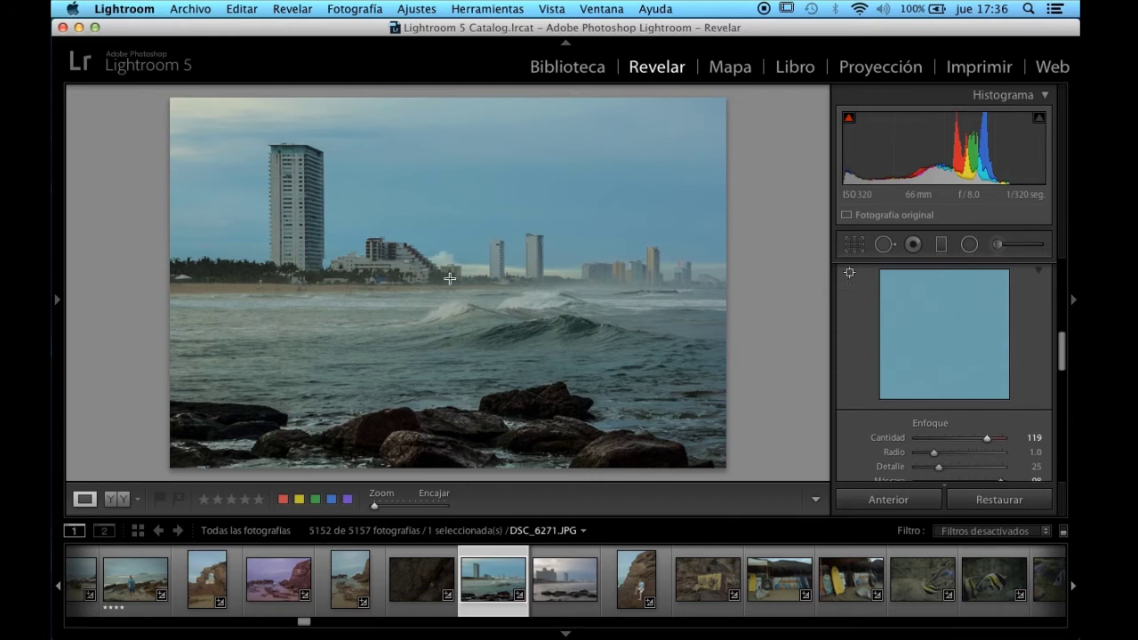
left_click(395, 251)
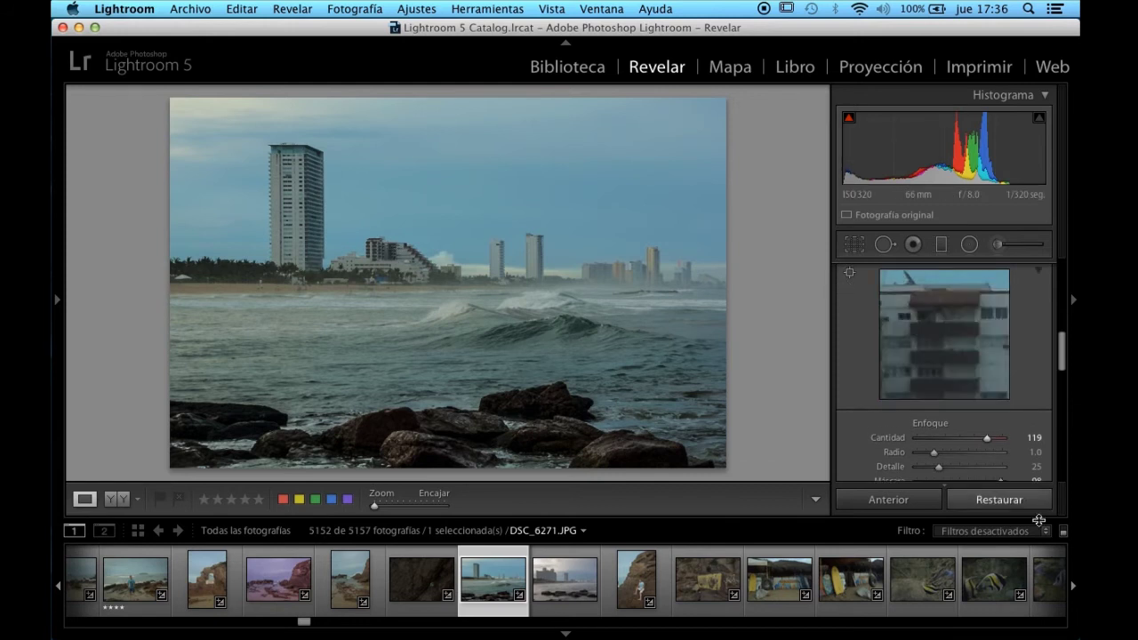
left_click(990, 438)
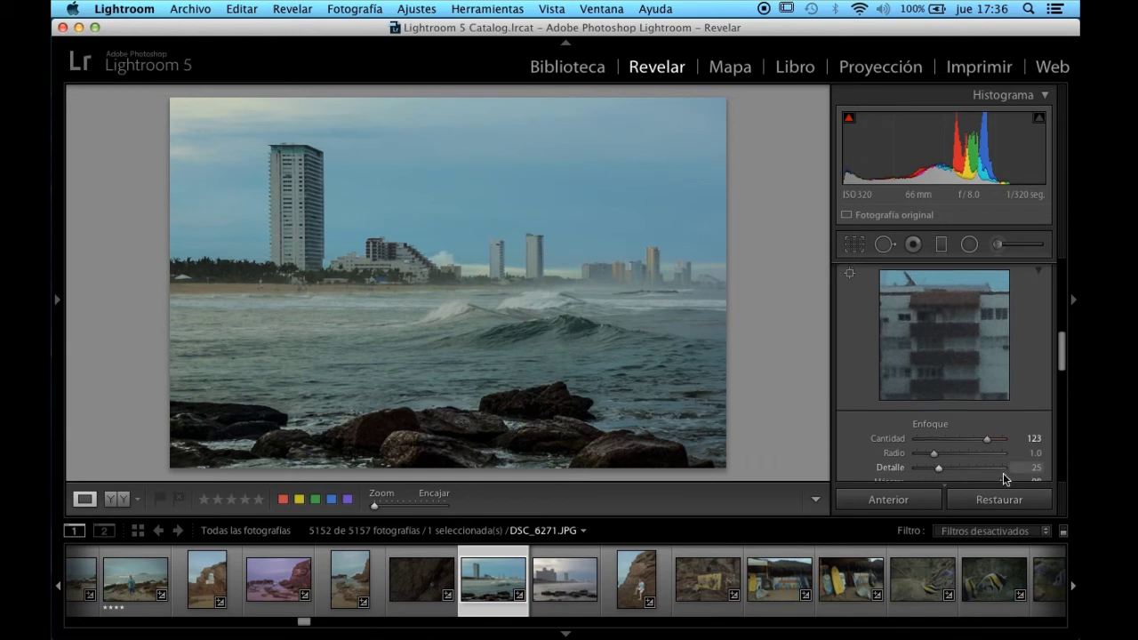
Step: Lower sharpening Masking to 12 while viewing the edge mask, then compare before and after
scroll(1005, 474, "down", 5)
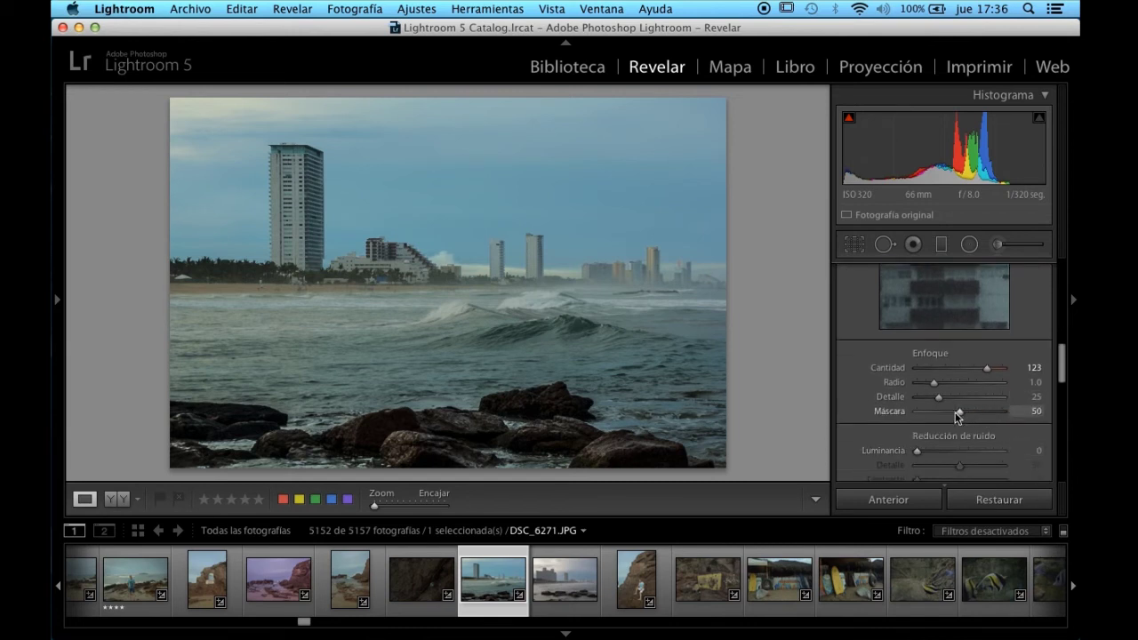
left_click_drag(949, 412, 941, 411)
left_click(991, 369)
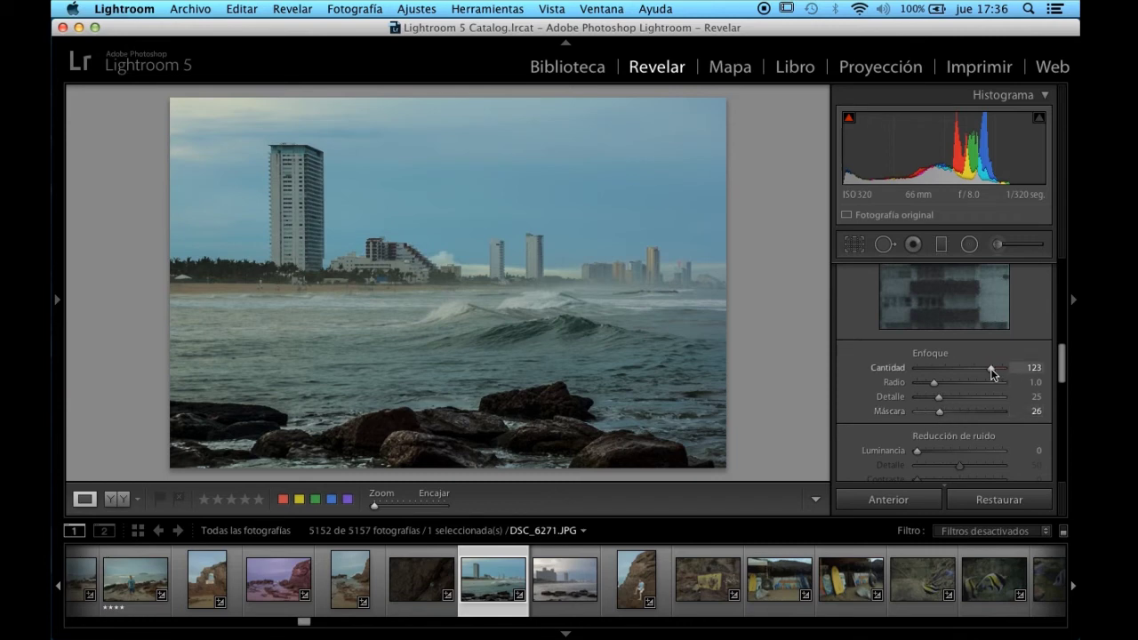
left_click_drag(943, 412, 929, 412)
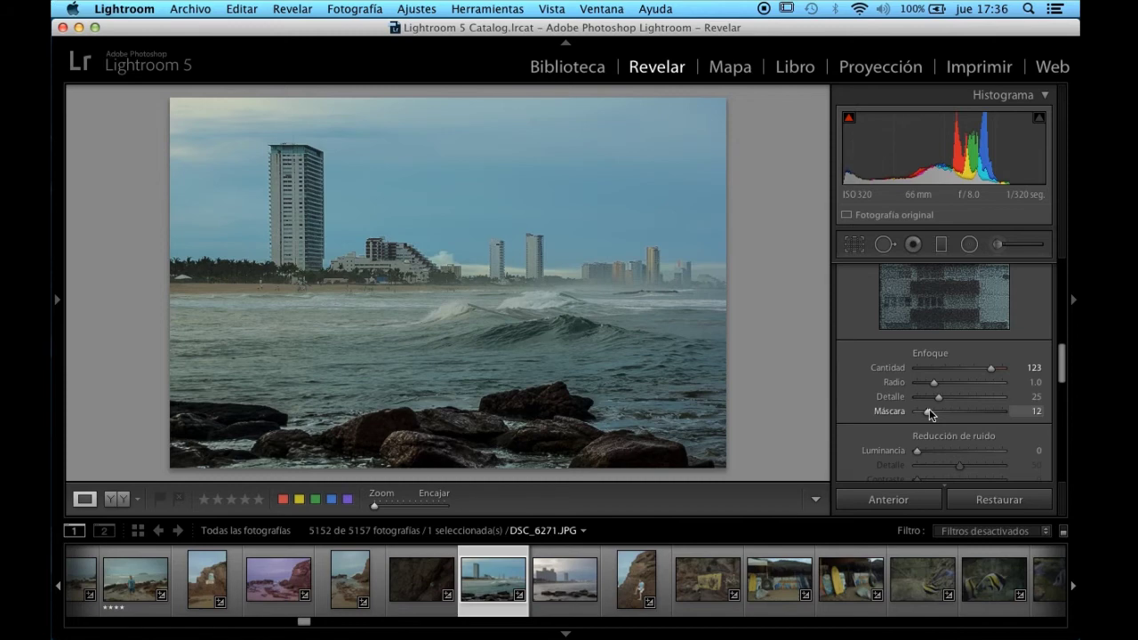
key("y")
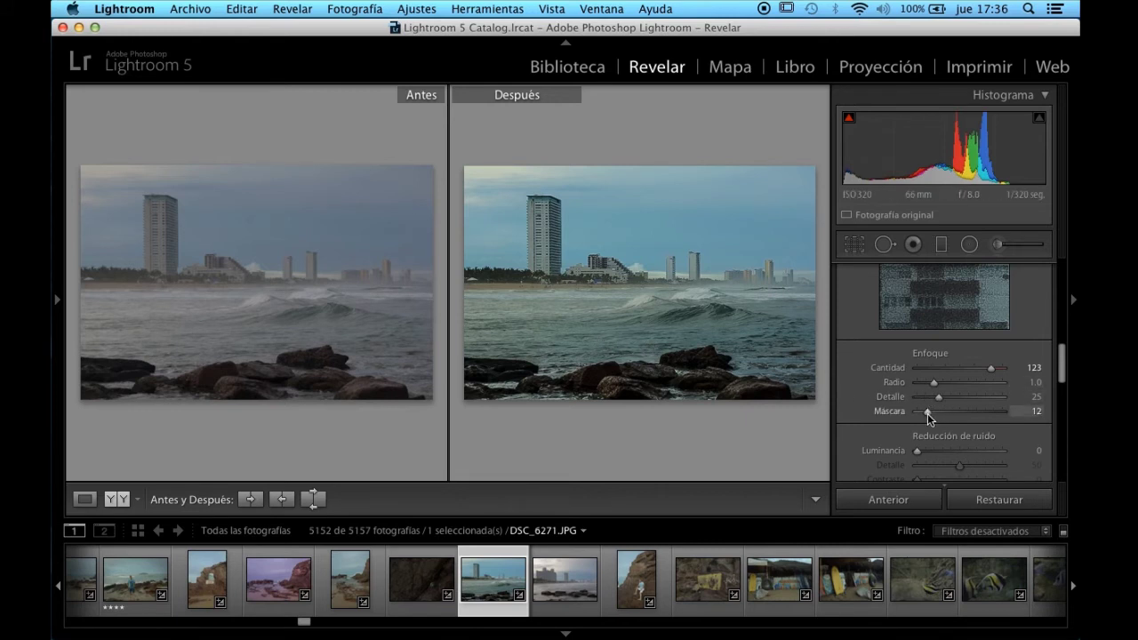
Step: Raise sharpening Masking to 89 via the edge mask, then zoom into the buildings in Loupe view
left_click_drag(927, 413, 992, 413)
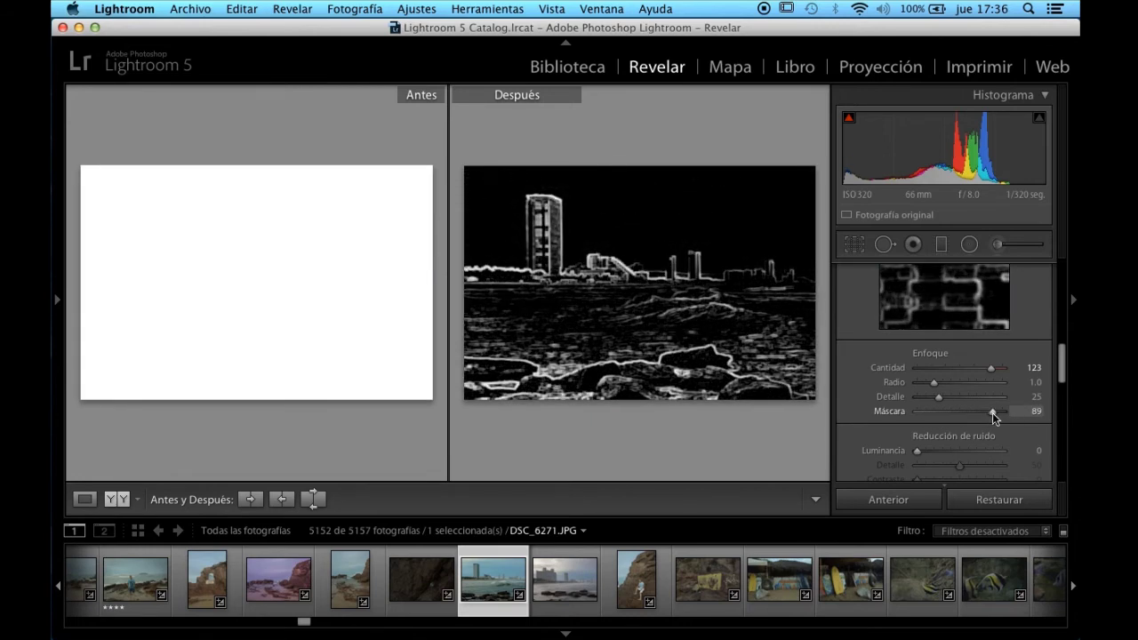
left_click_drag(992, 412, 993, 413)
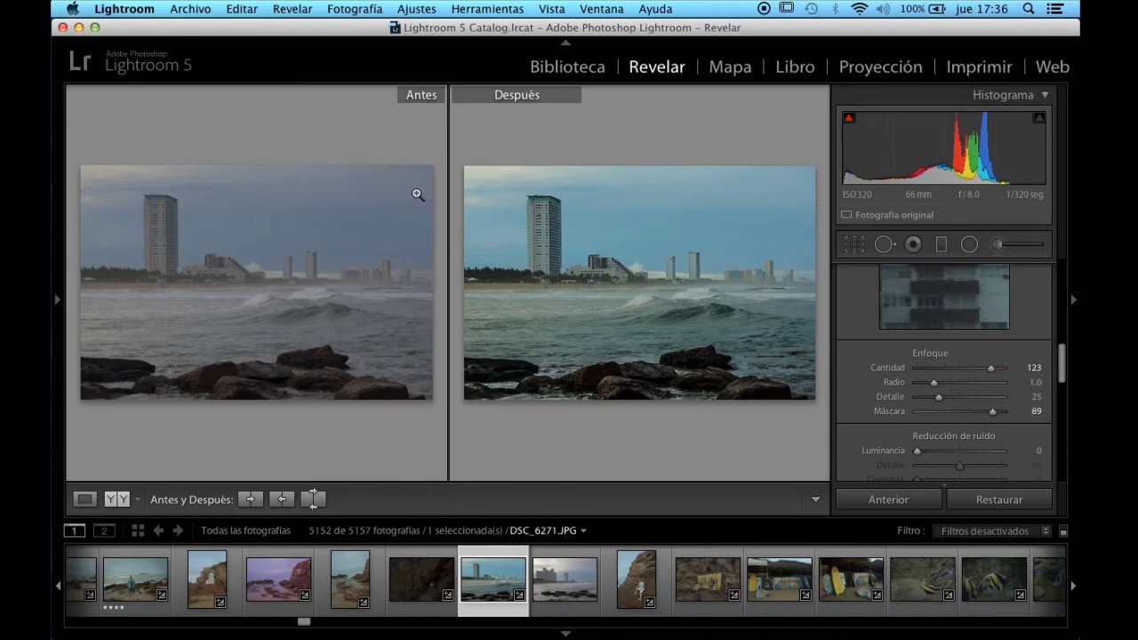
key("y")
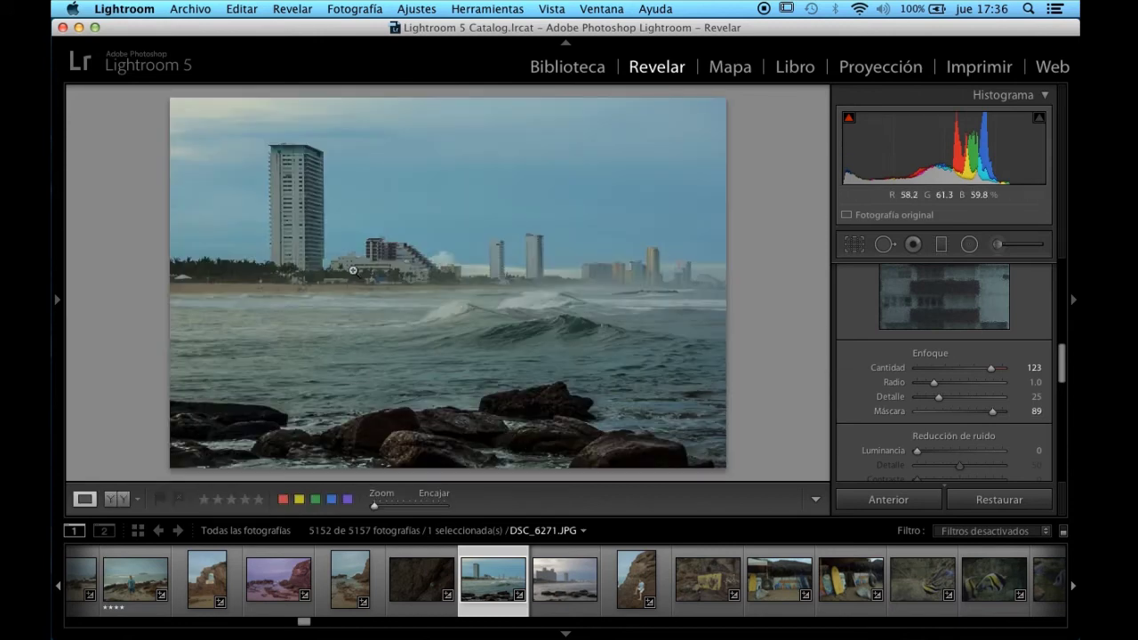
left_click(302, 248)
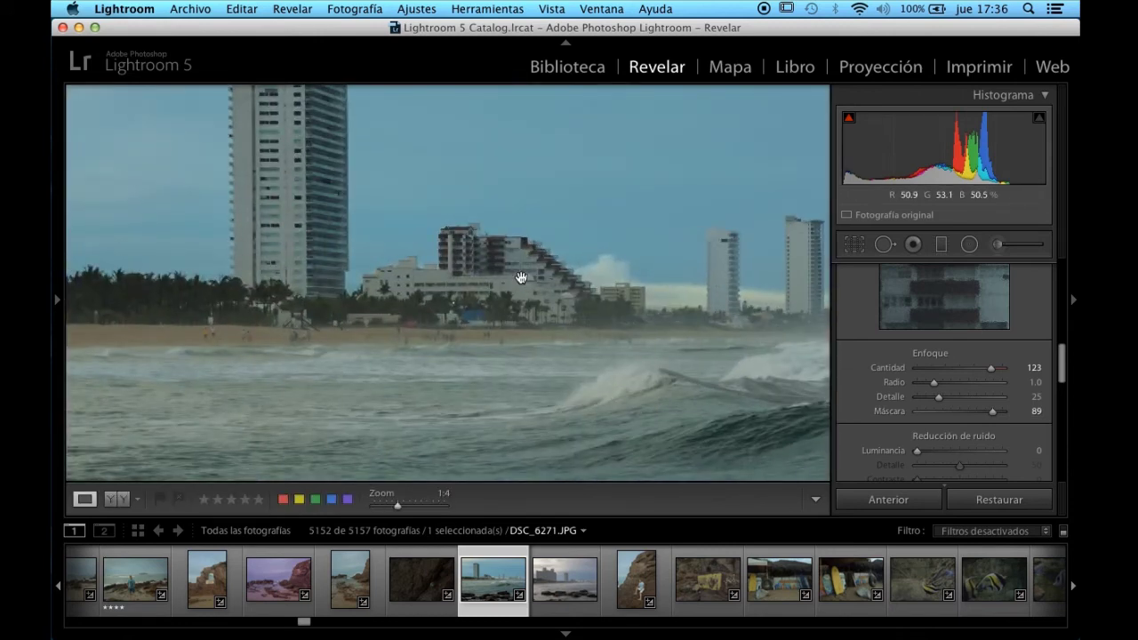
Step: Zoom to 1:2 and pan so the tall tower is centred
left_click_drag(521, 278, 544, 326)
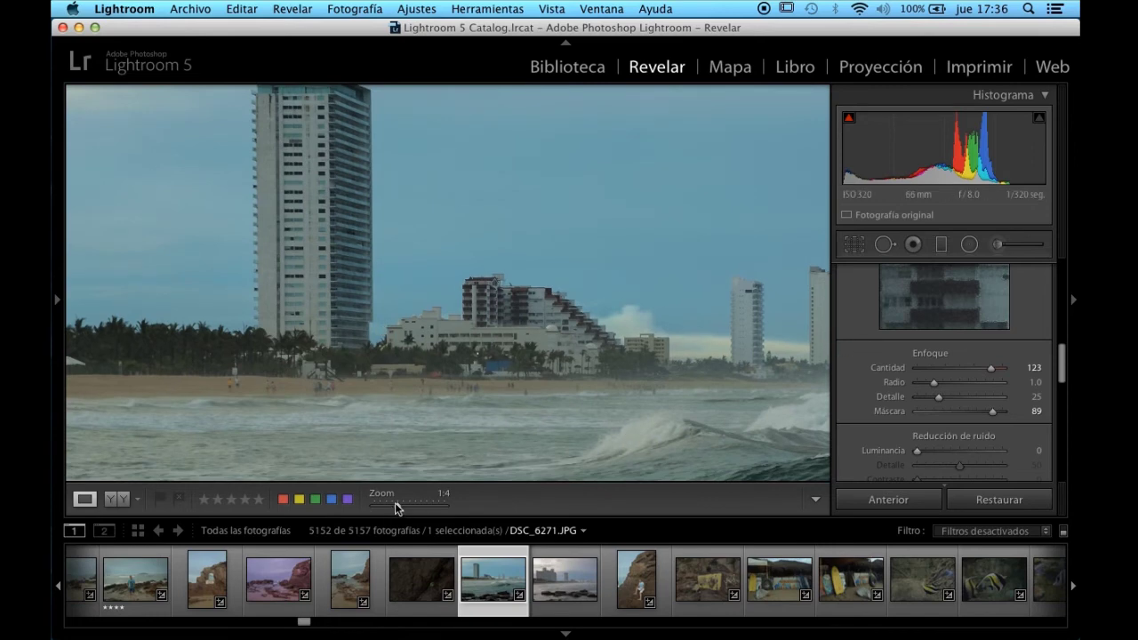
left_click_drag(398, 505, 411, 505)
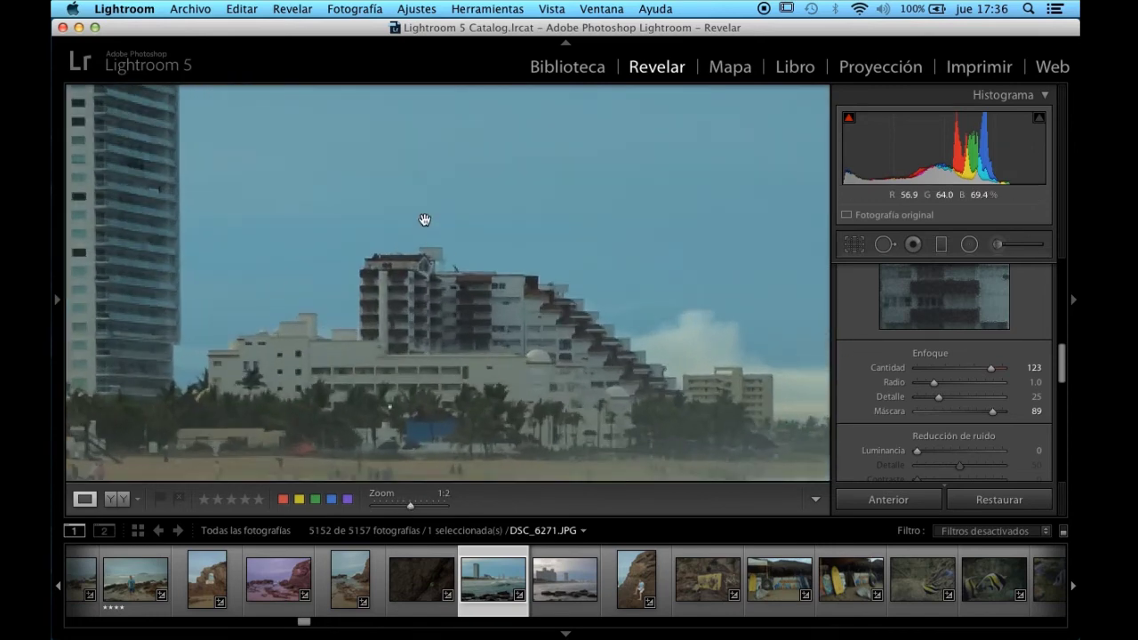
mouse_move(417, 300)
left_mouse_down()
mouse_move(496, 320)
mouse_move(602, 381)
left_mouse_up()
mouse_move(219, 249)
left_mouse_down()
mouse_move(338, 329)
mouse_move(388, 401)
left_mouse_up()
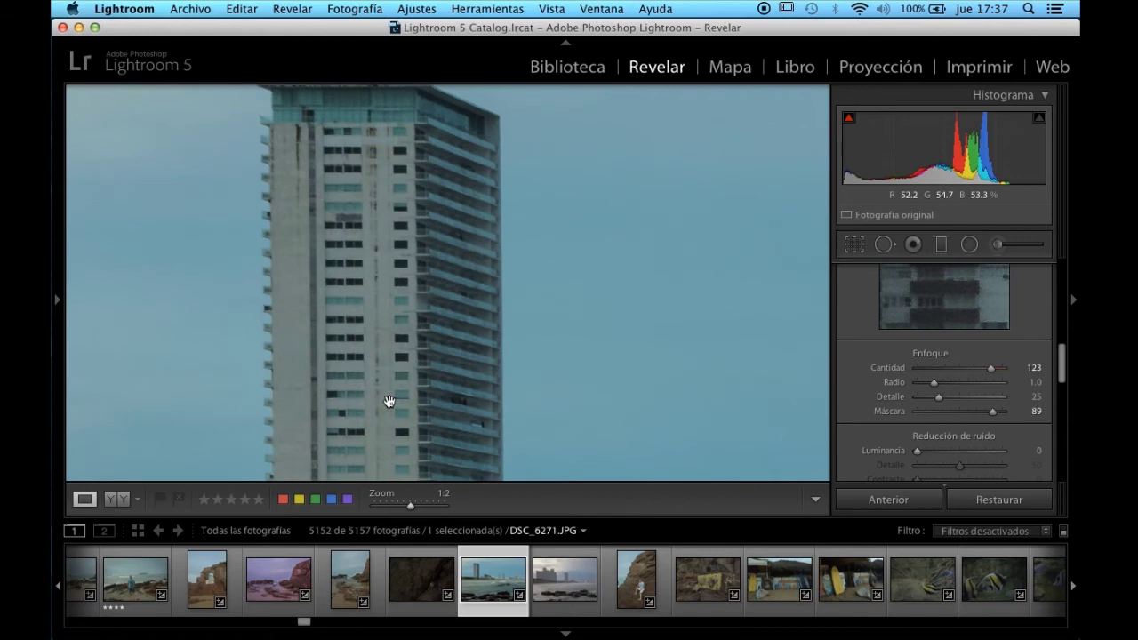
left_click(391, 404)
left_click(294, 216)
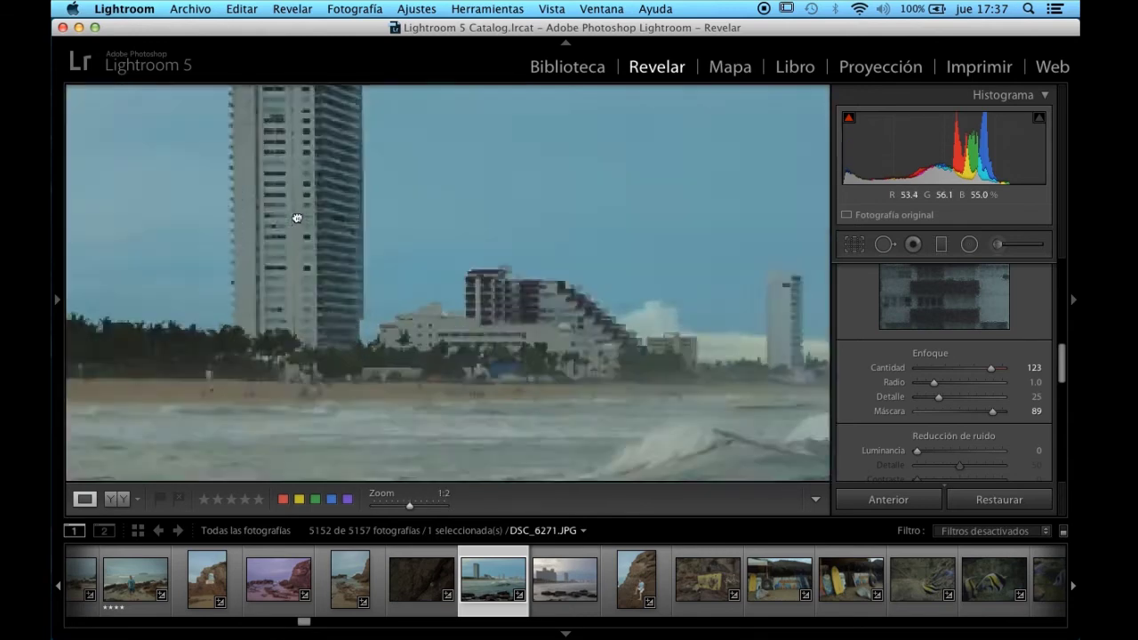
left_click_drag(297, 214, 338, 310)
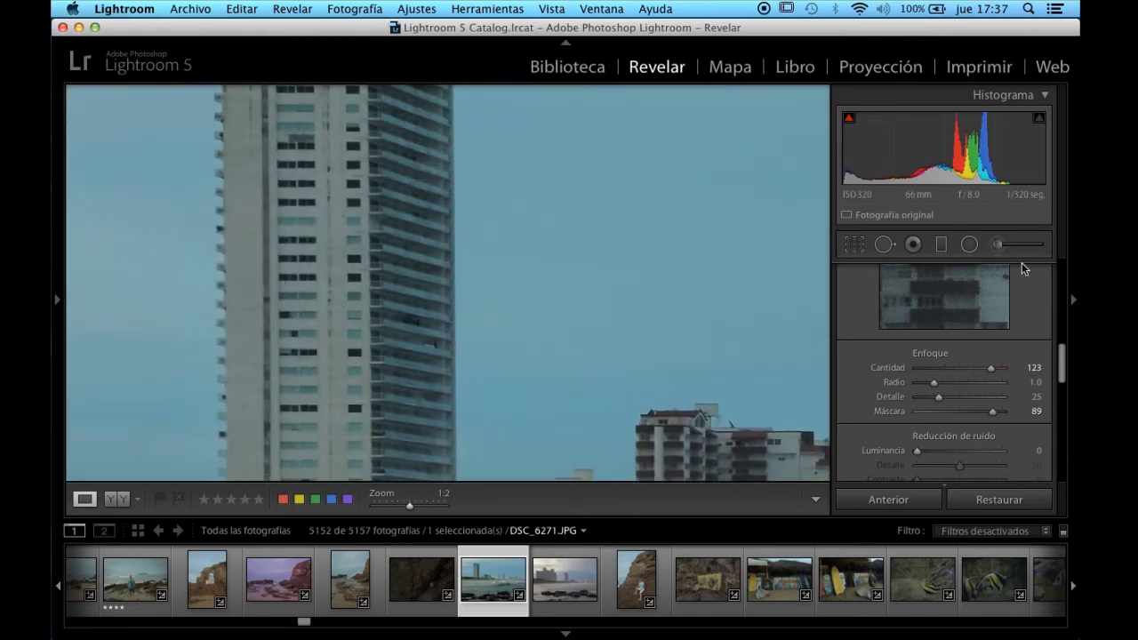
left_click(999, 246)
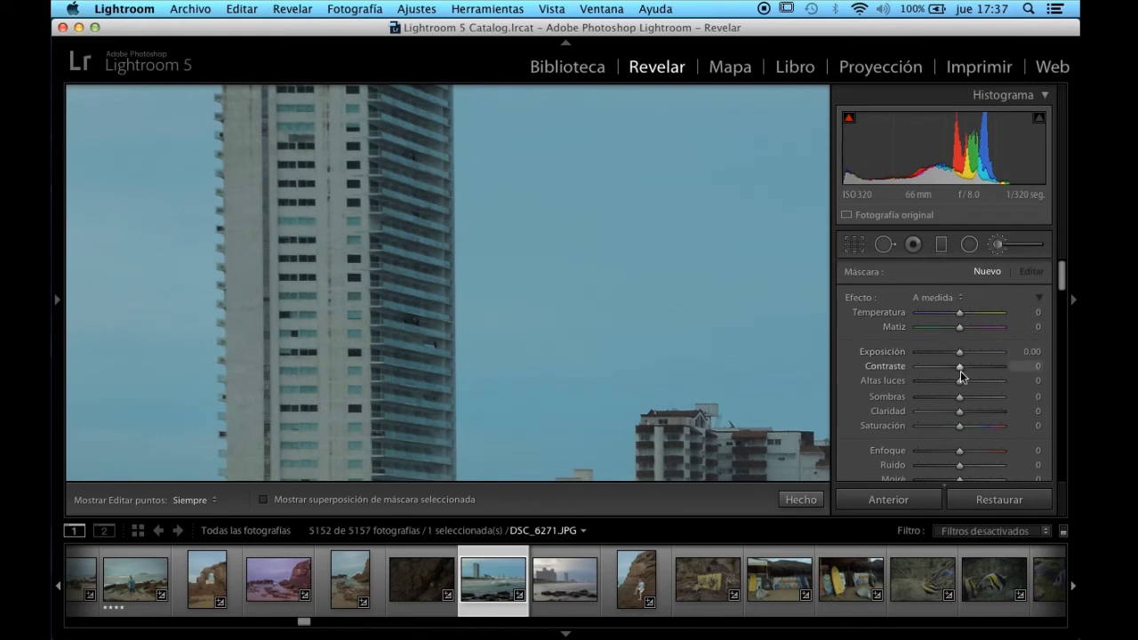
Step: Brush Clarity 100 and Sharpness 86 onto the tall tower
mouse_move(965, 409)
left_mouse_down()
mouse_move(981, 414)
mouse_move(989, 451)
left_mouse_up()
key("h")
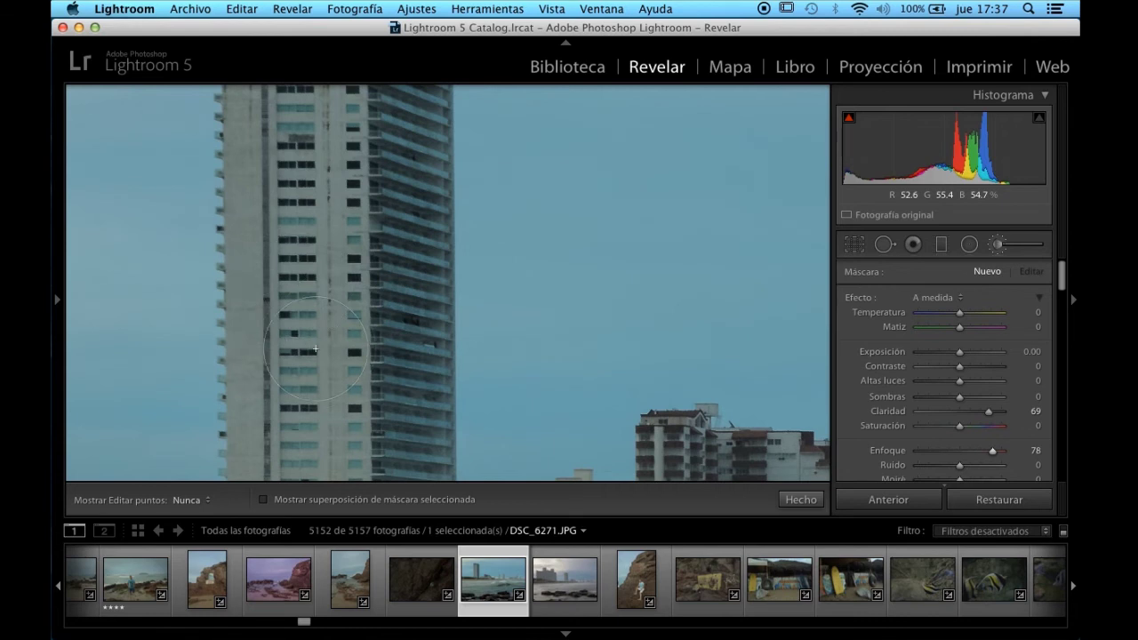
key("h")
left_click_drag(994, 451, 996, 451)
key("h")
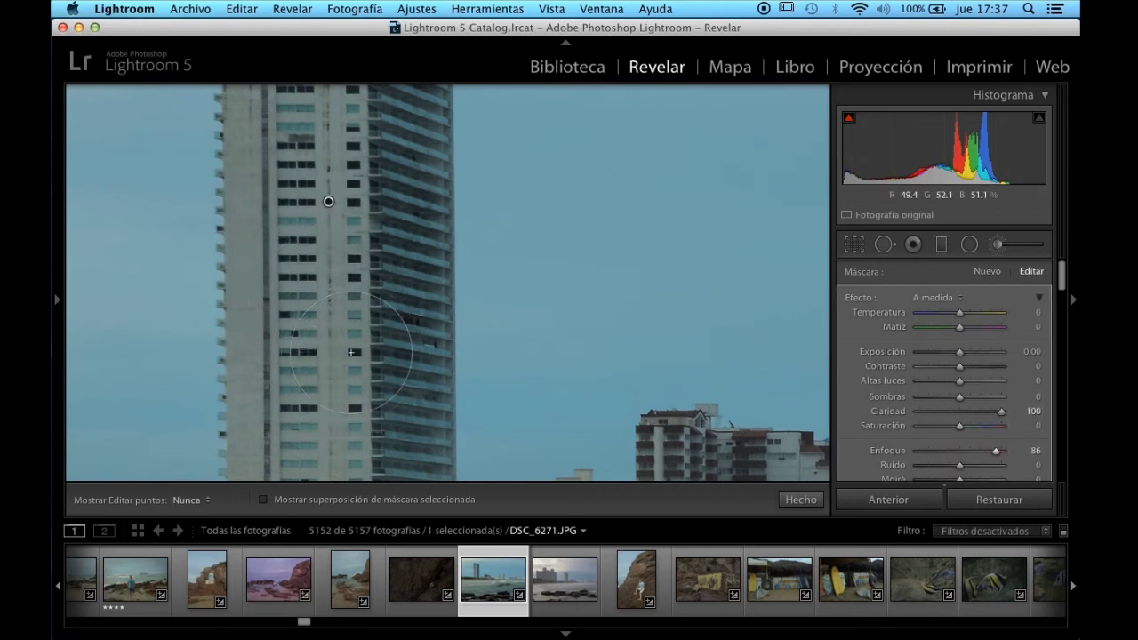
key("h")
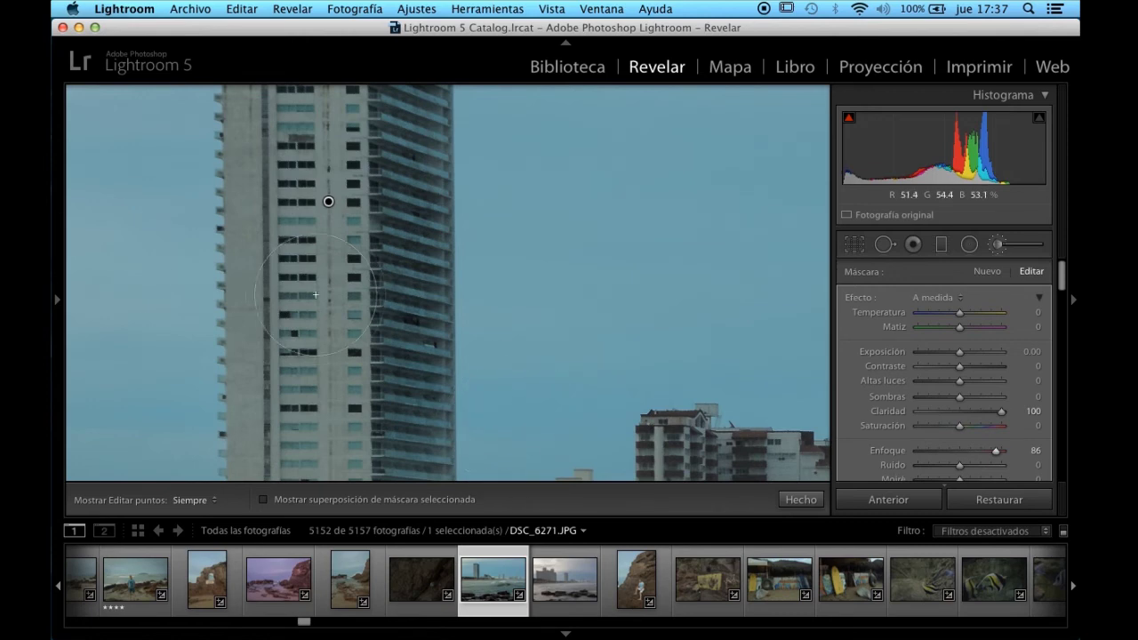
left_click(58, 302)
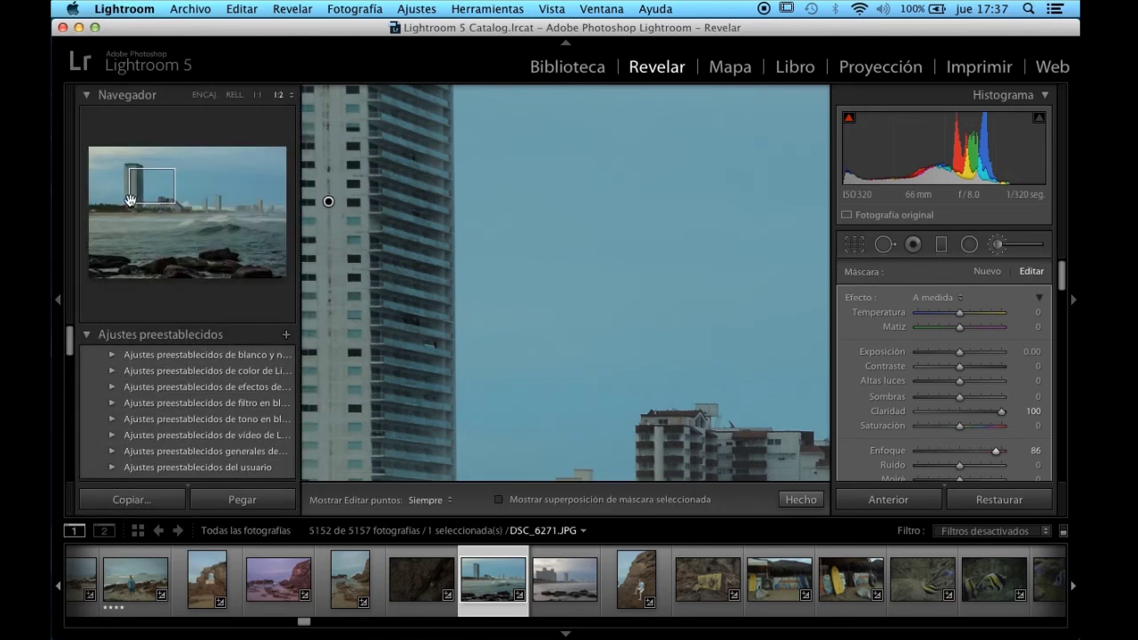
left_click(135, 195)
Step: Fit the whole beach photo in view and toggle the edit pins to judge the tower
key("z")
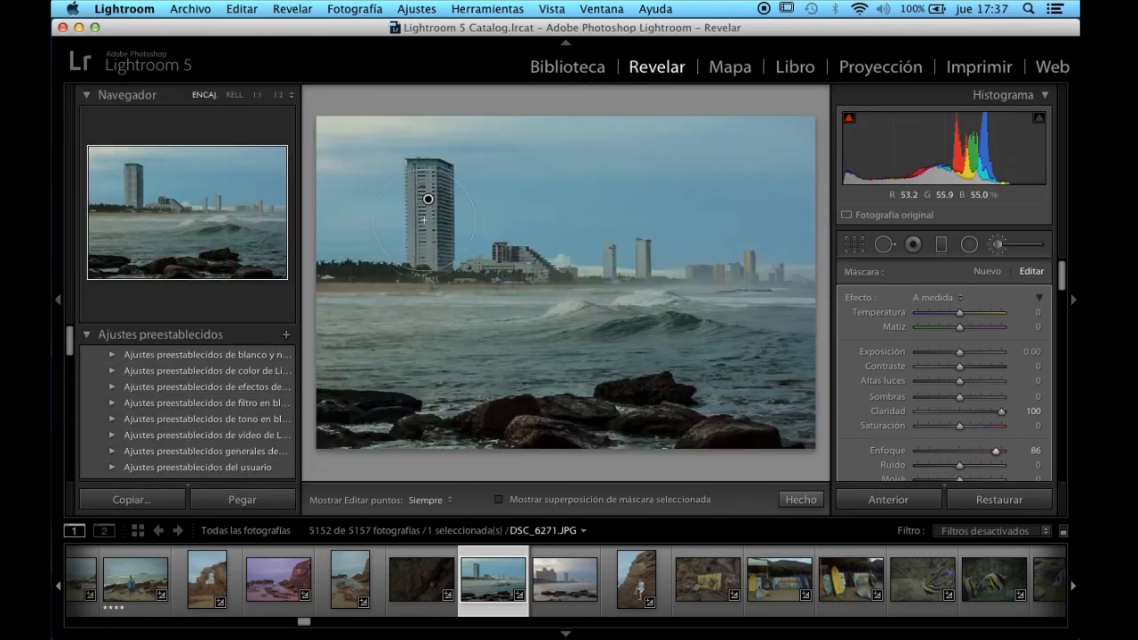
key("h")
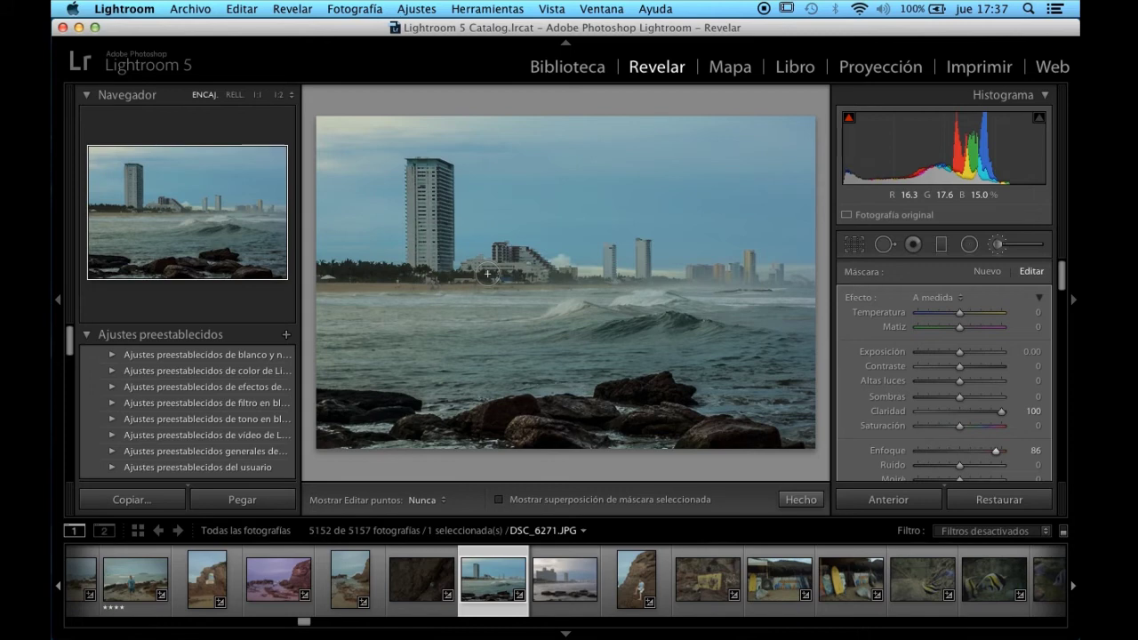
key("h")
key("h")
key("h")
key("h")
key("h")
key("h")
key("h")
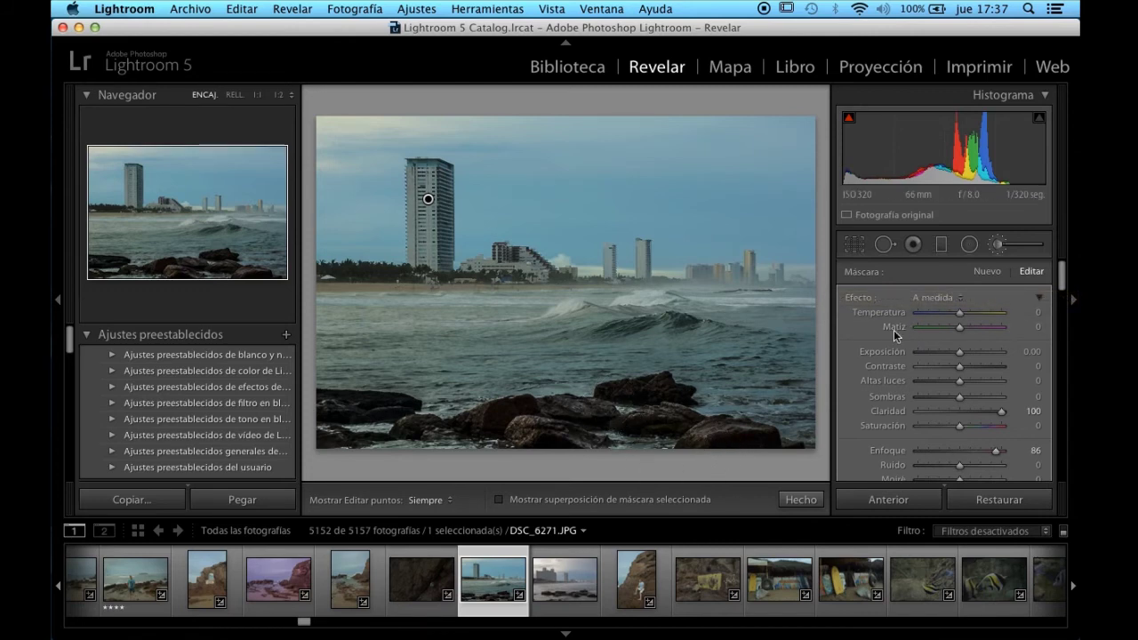
Step: Add a Shadows brush adjustment on the foreground rocks with Shadows 81
left_click(986, 275)
left_click(934, 299)
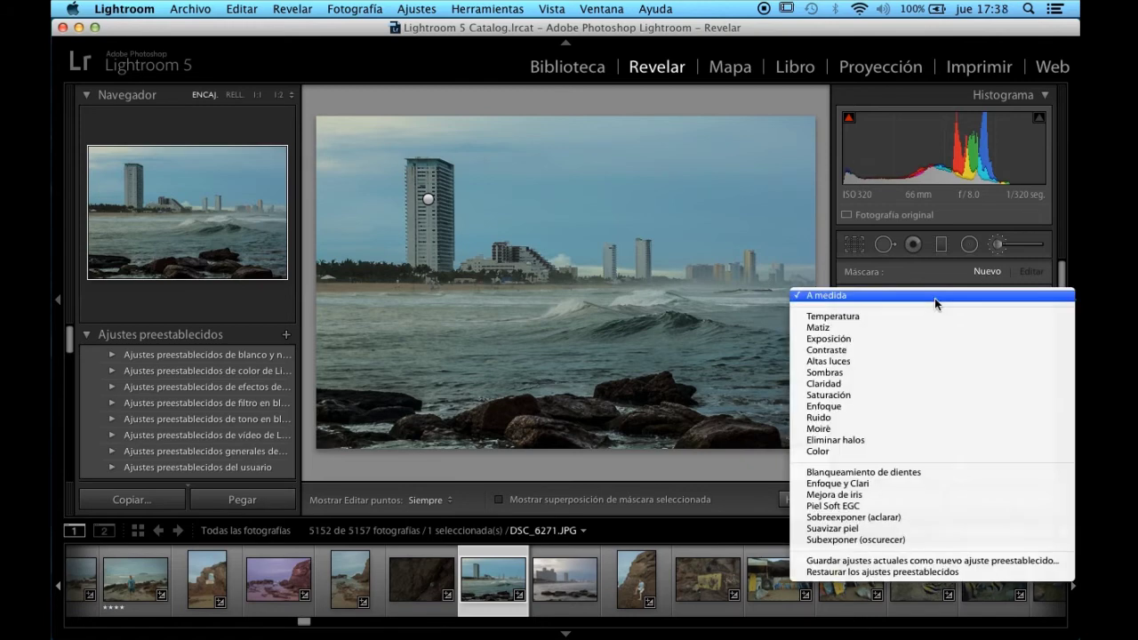
left_click(919, 373)
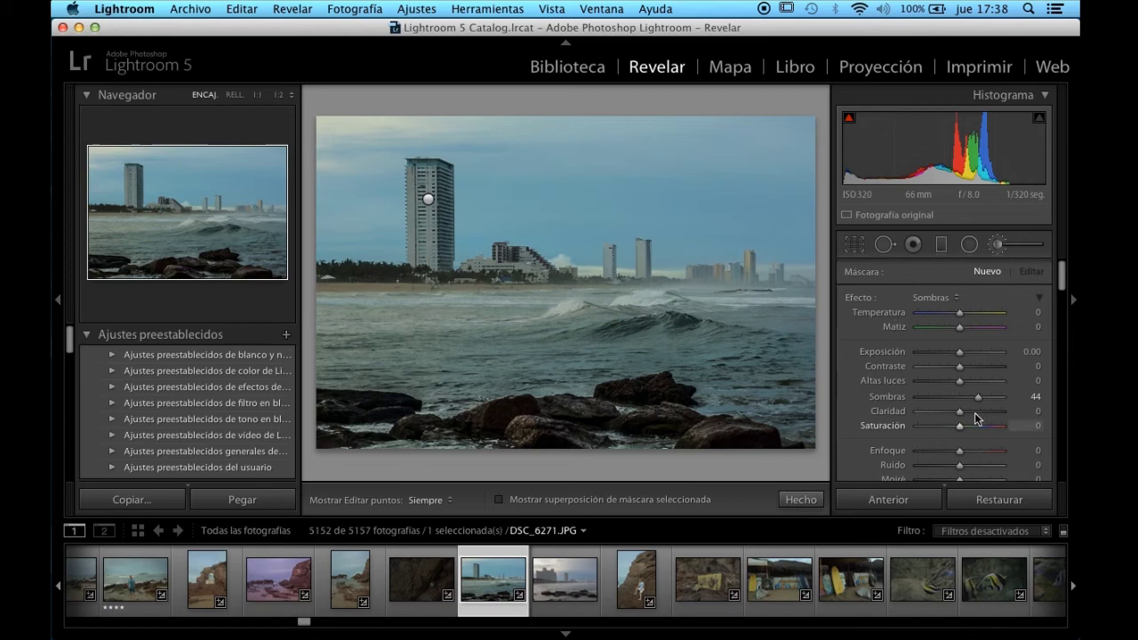
key("h")
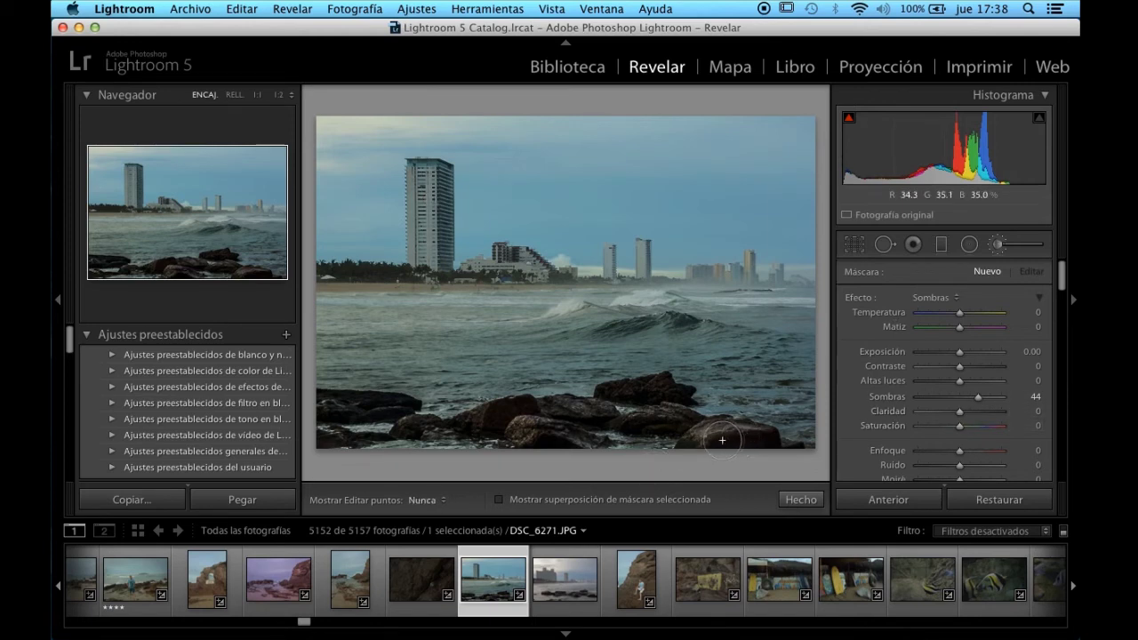
key("h")
left_click_drag(981, 400, 995, 399)
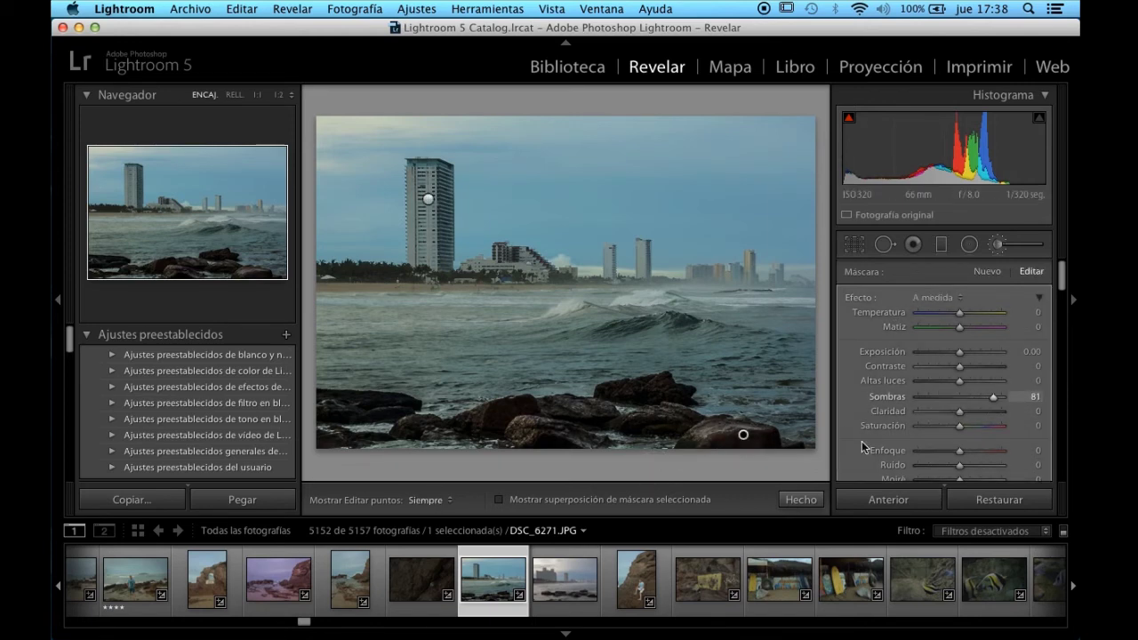
Step: Toggle the edit pins to check the rocks, then show the Before/After view
key("h")
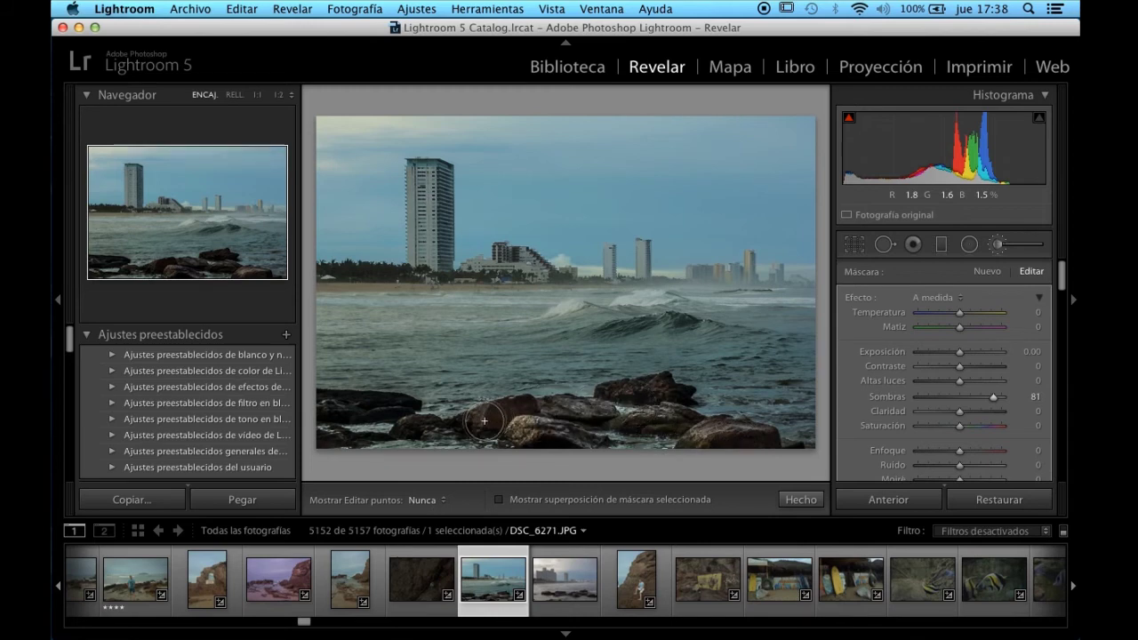
key("h")
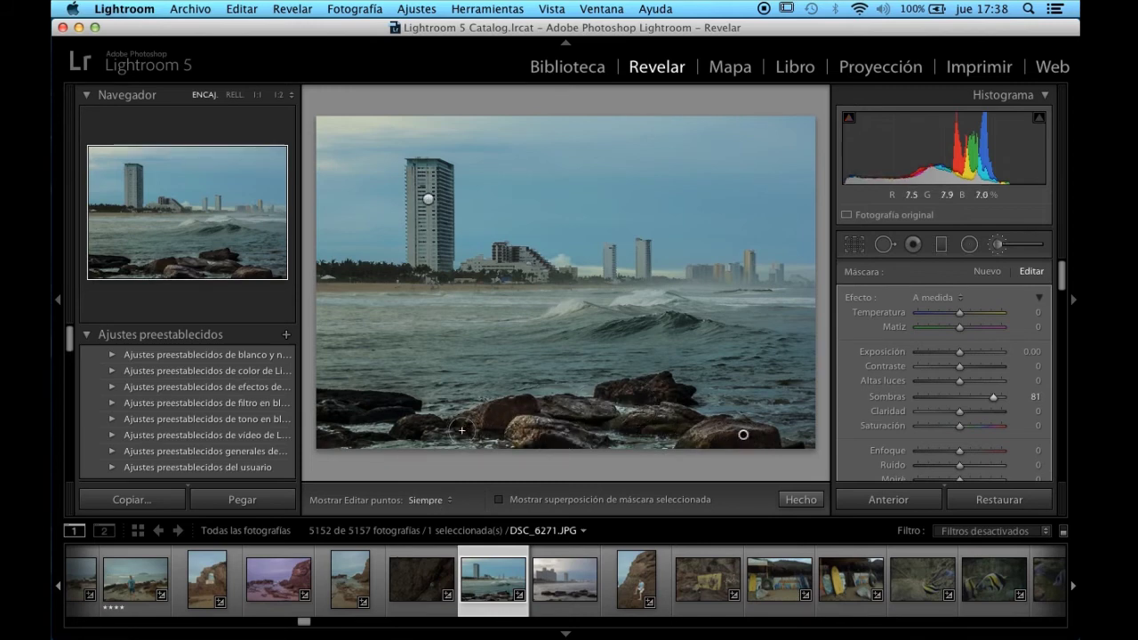
key("h")
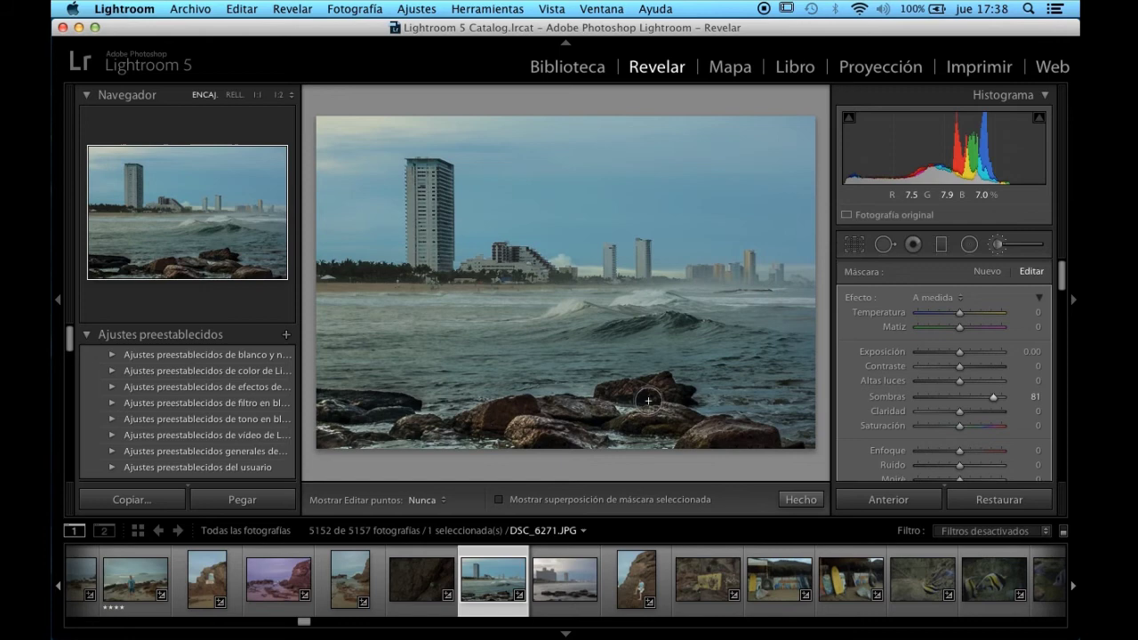
key("h")
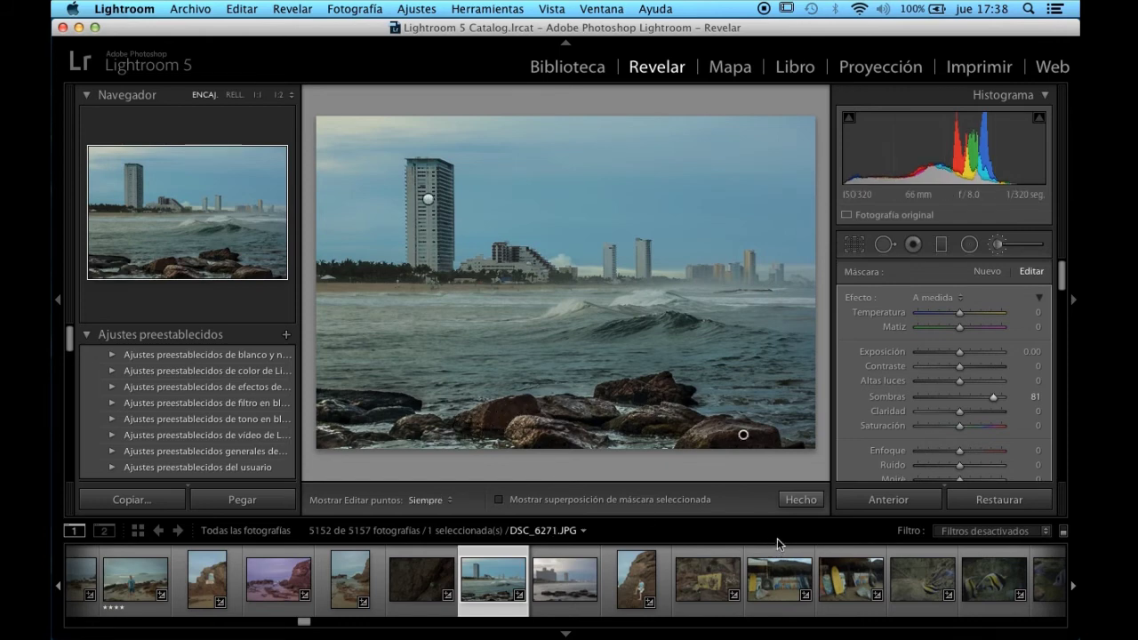
key("h")
key("h")
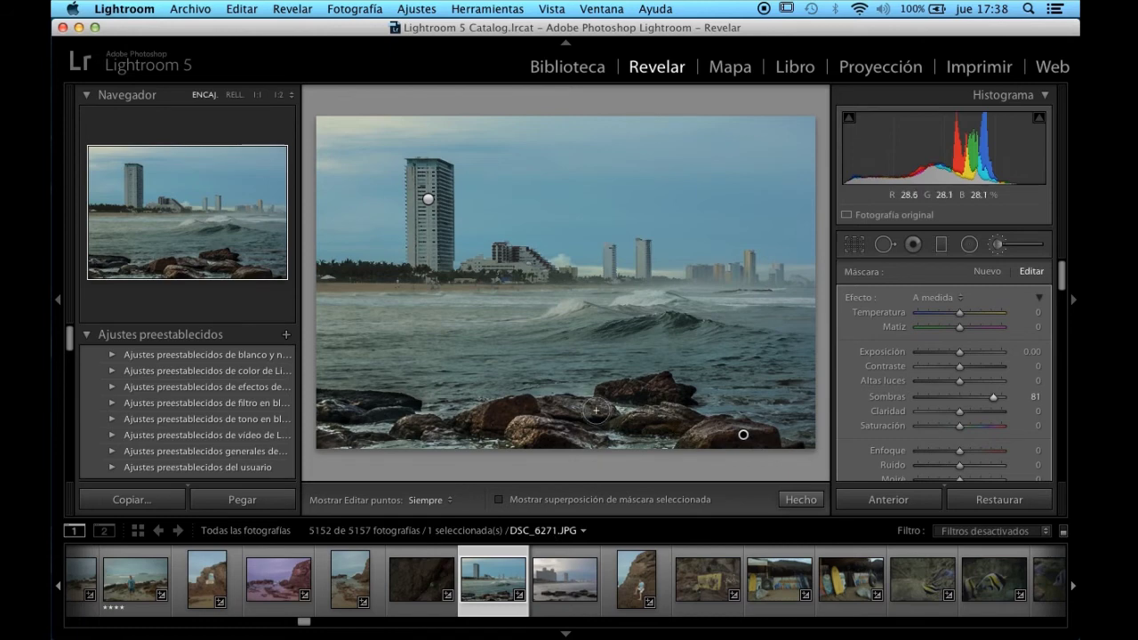
key("y")
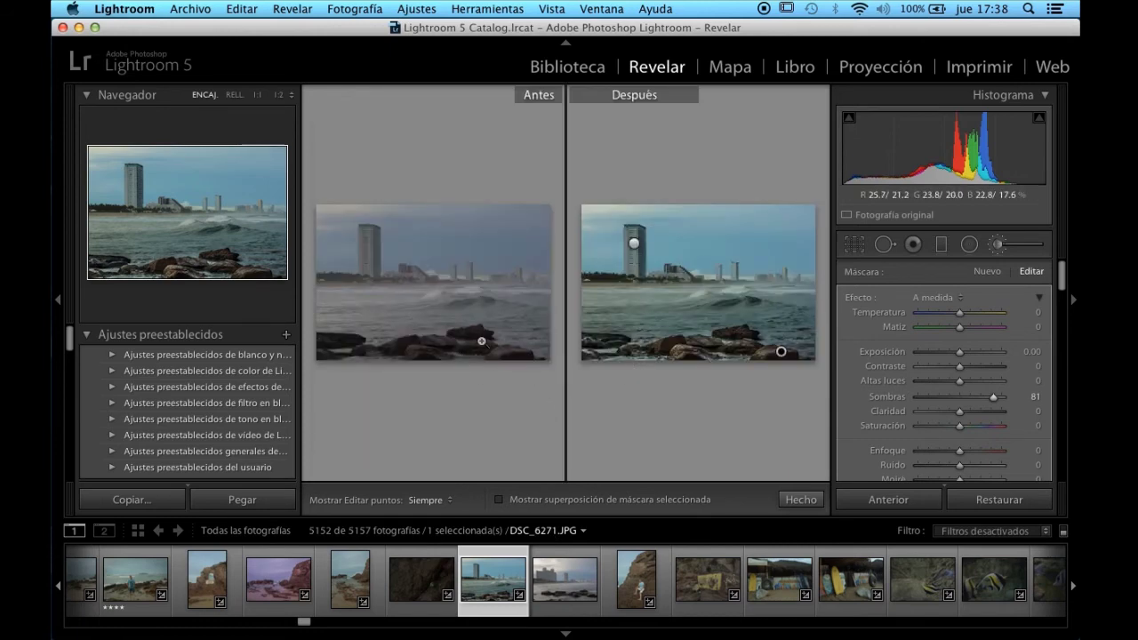
Step: Exit Before/After, collapse the left Navigator and presets panel, and toggle the edit pins
key("y")
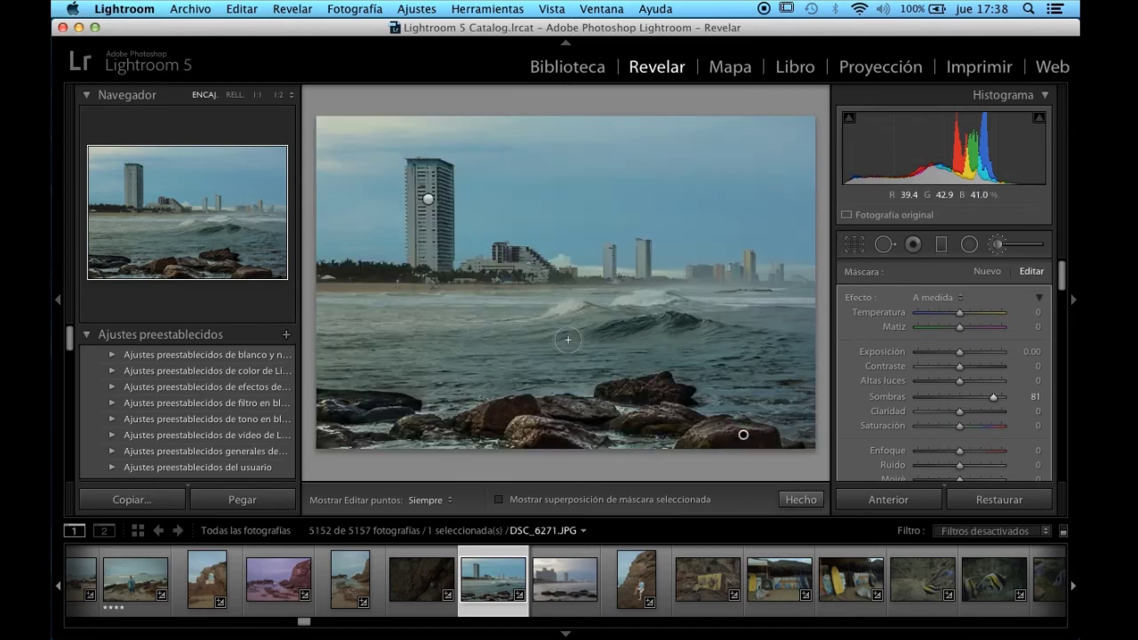
left_click(59, 303)
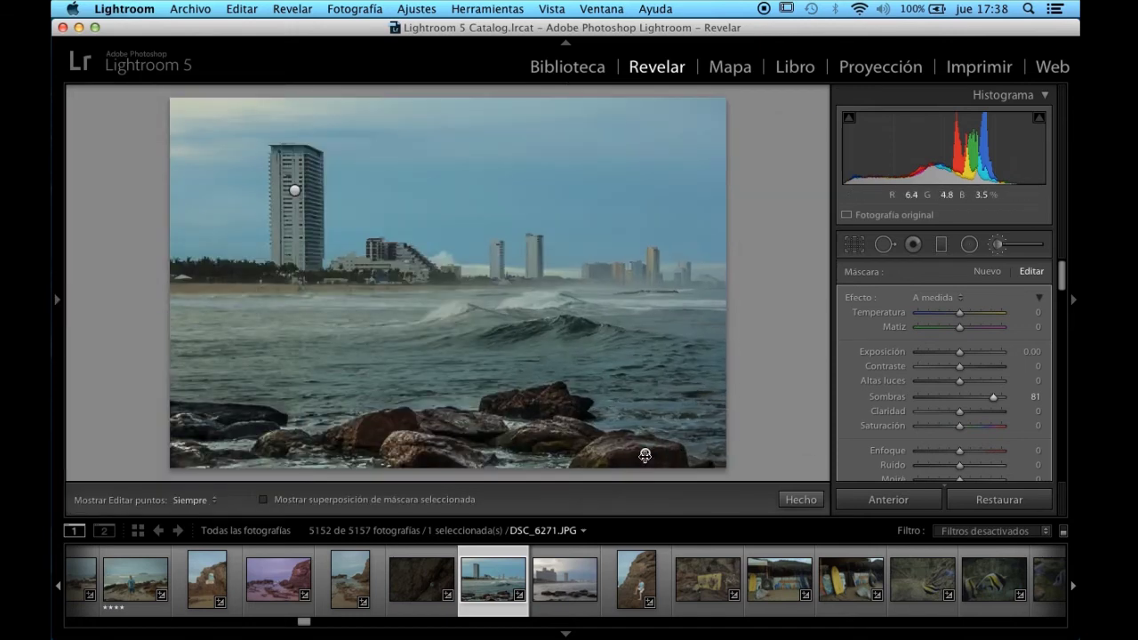
key("h")
key("h")
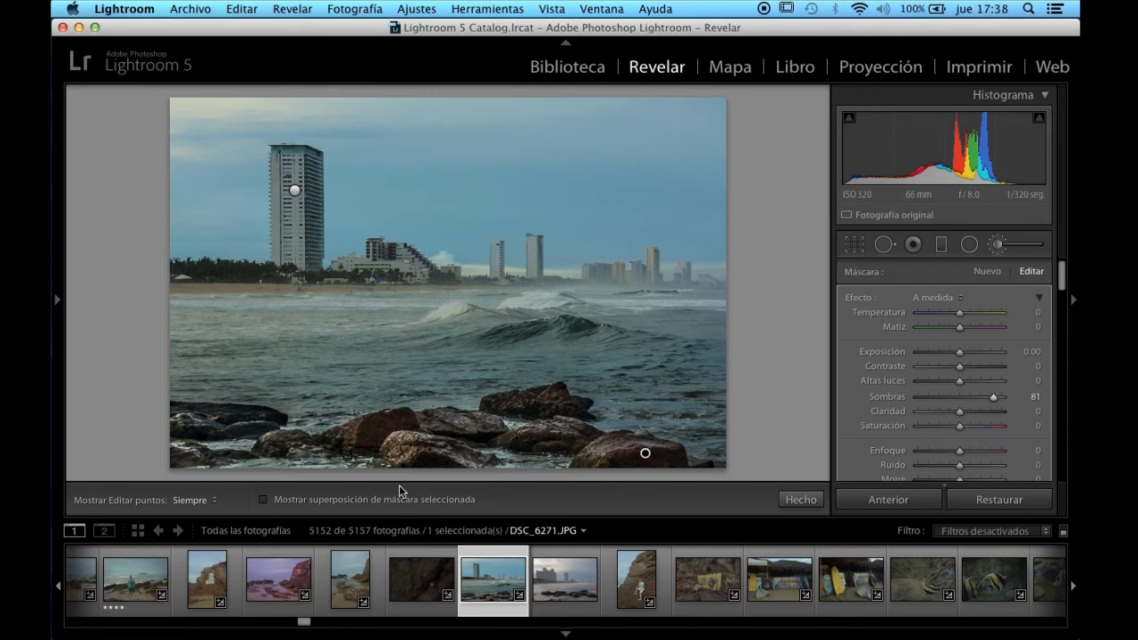
Step: Paint the rock shadow mask over the missed dark patch at lower left, with the overlay shown
left_click(264, 501)
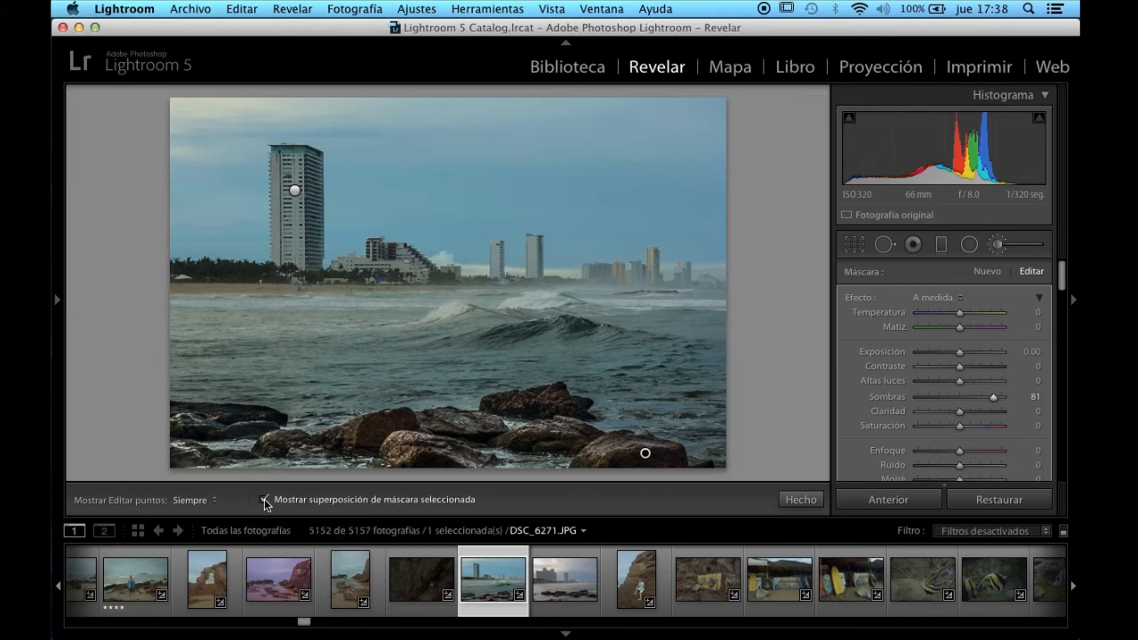
key("h")
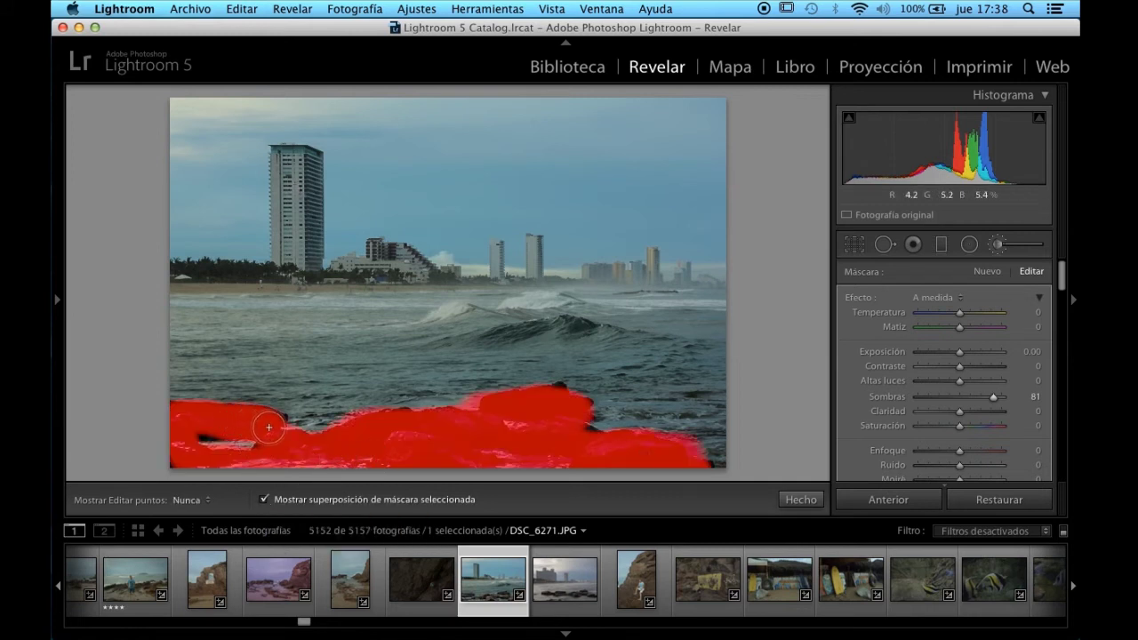
key("h")
key("h")
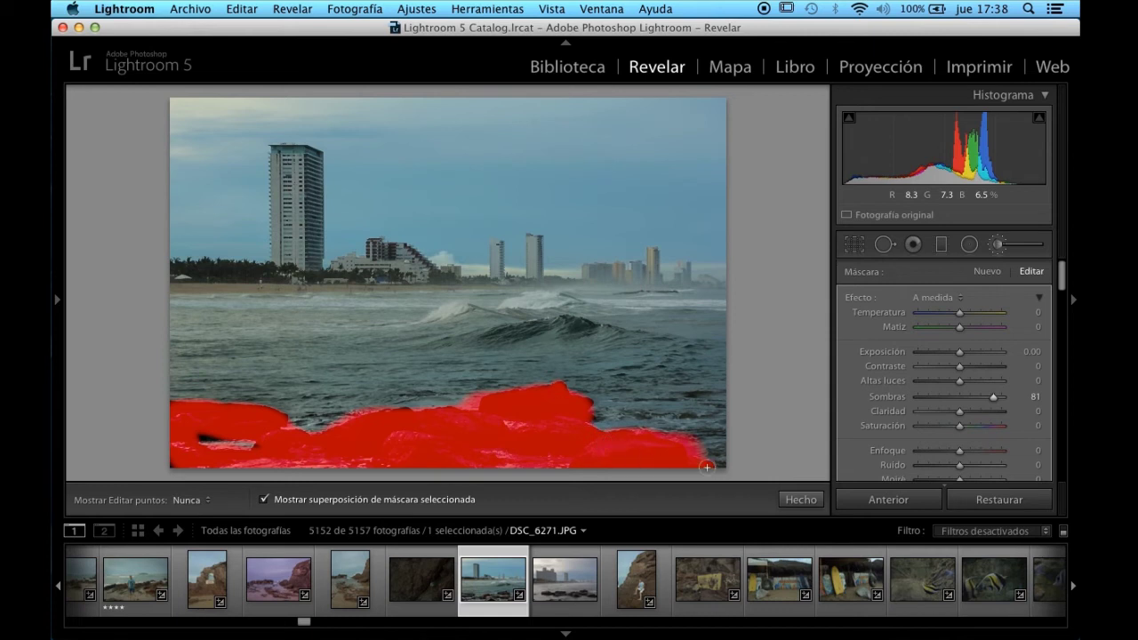
key("h")
left_click_drag(173, 437, 233, 435)
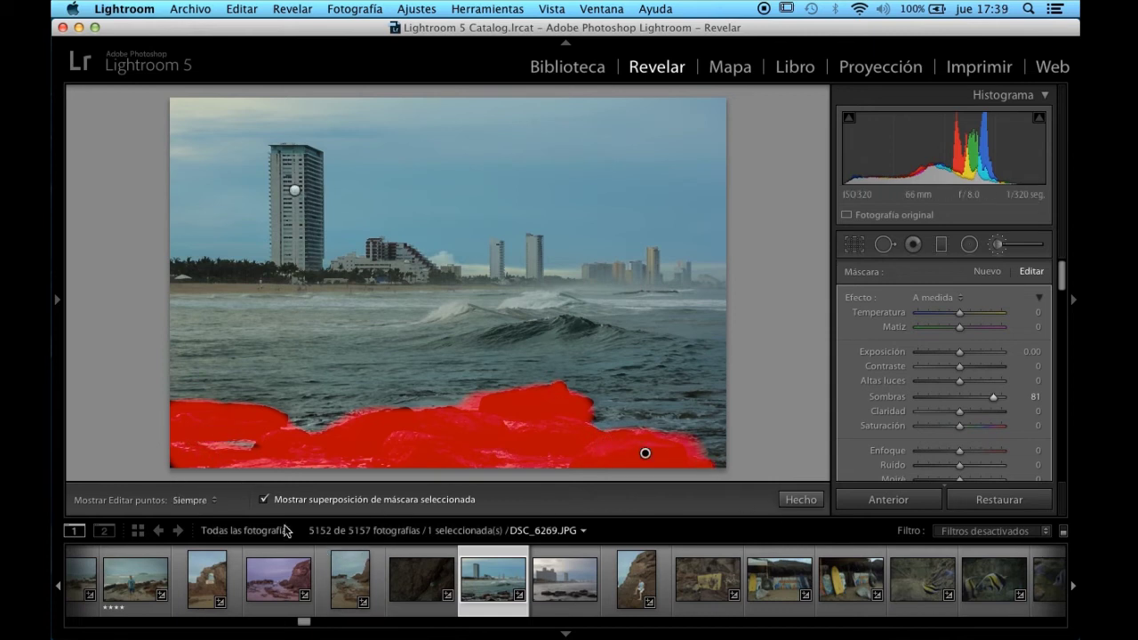
key("o")
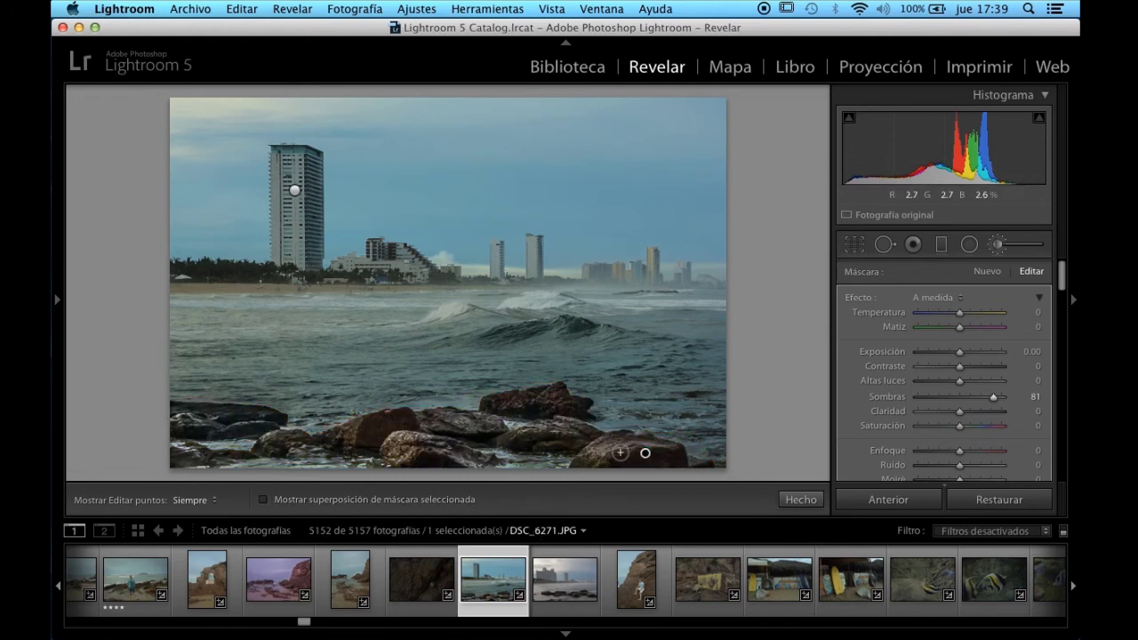
Step: Toggle the rock shadow adjustment pin and compare Before/After side by side
left_click(986, 272)
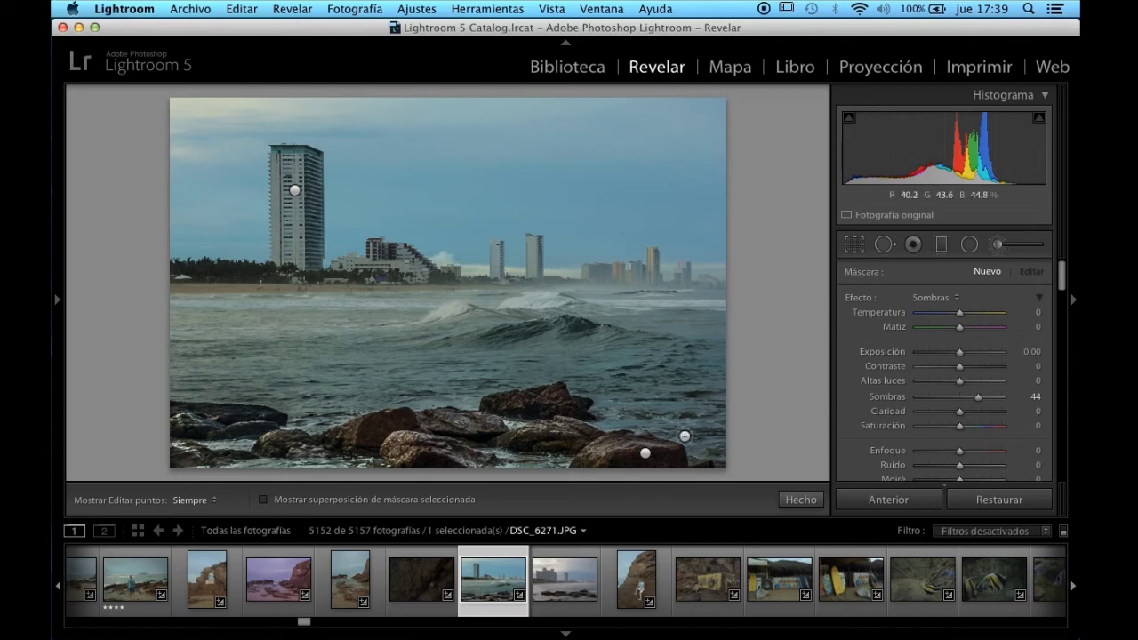
left_click(644, 456)
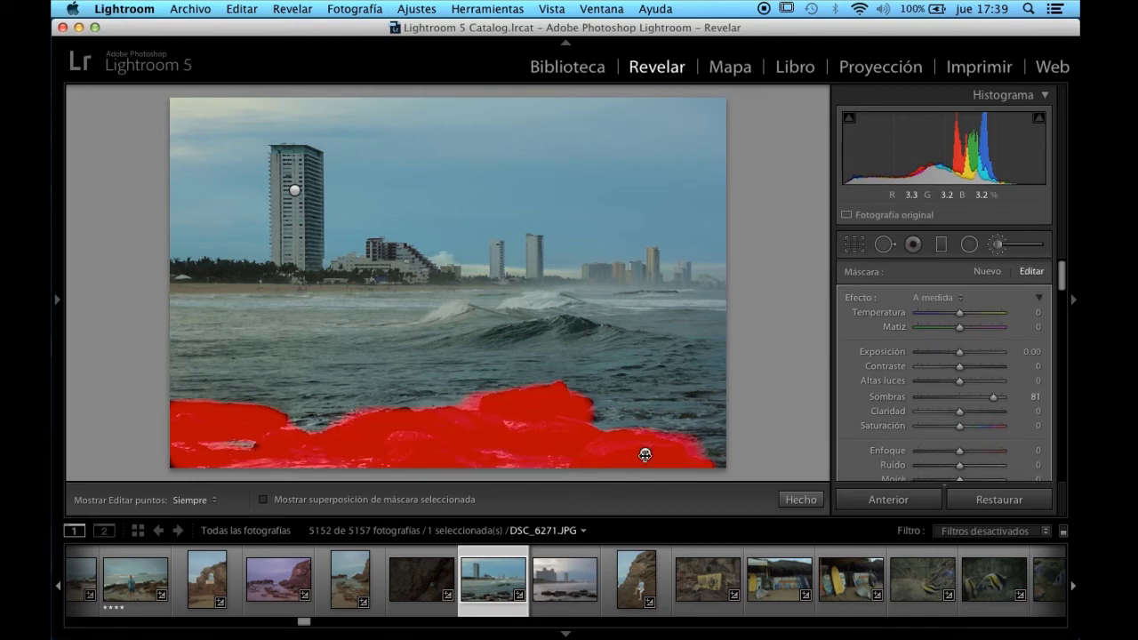
left_click(645, 455)
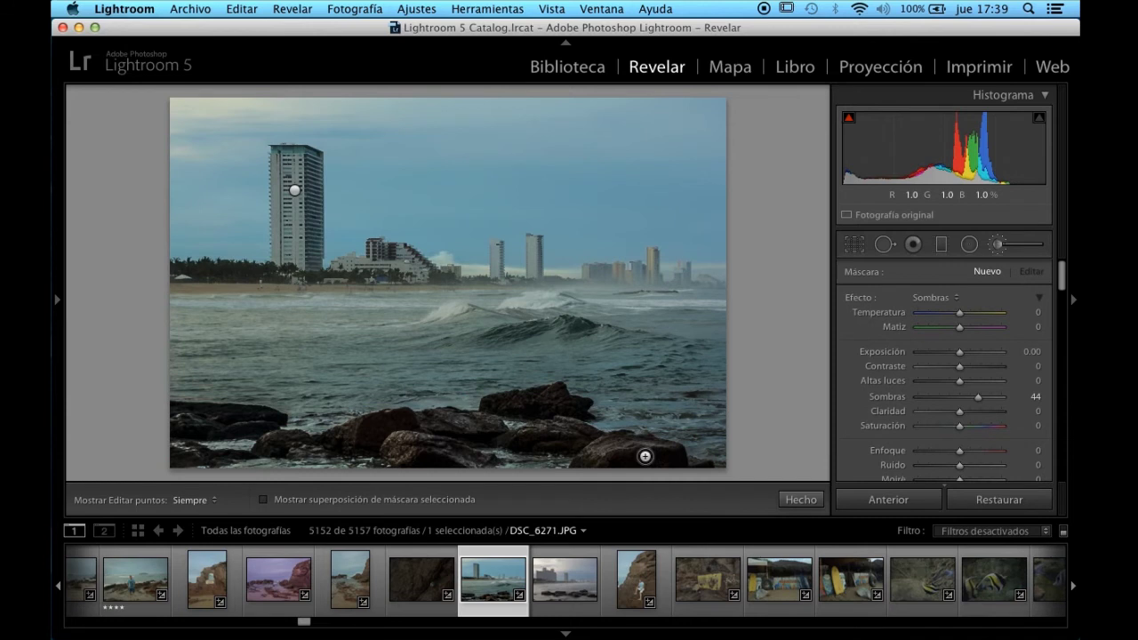
key("y")
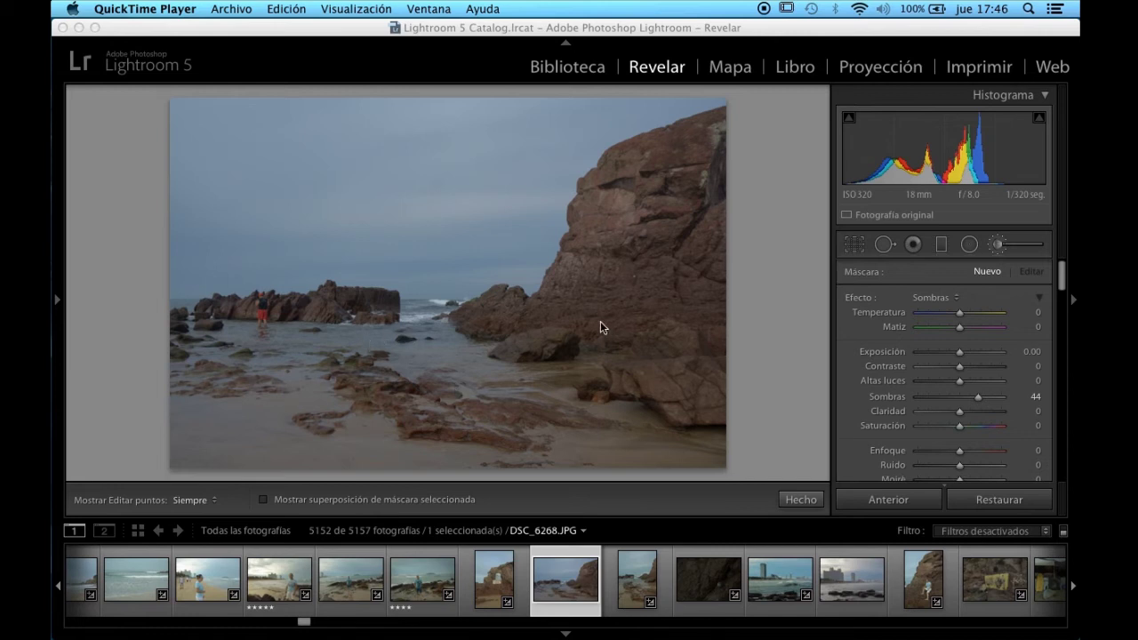
Step: Undo the accidental brush stroke on DSC_6268 and restore the left Navigator panel
left_click(262, 310)
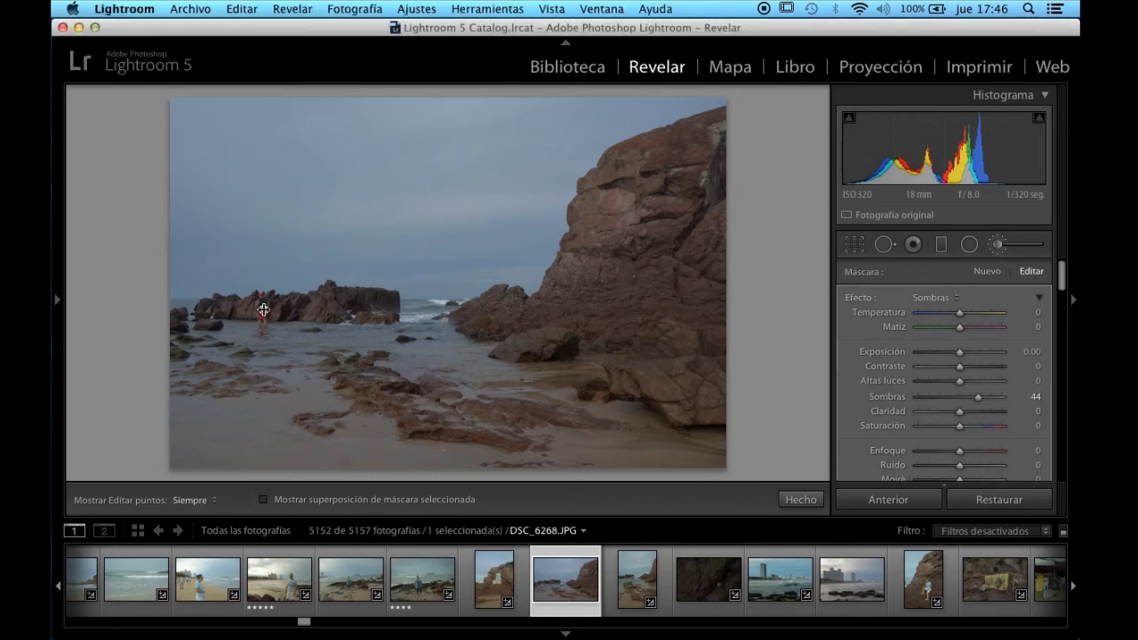
key("ctrl+z")
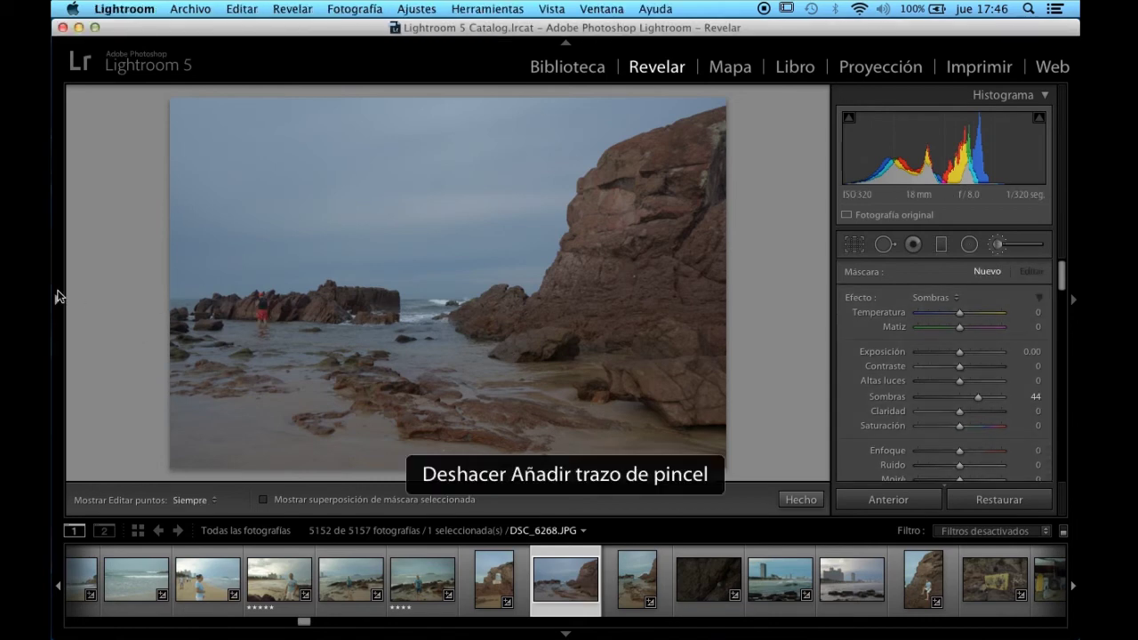
left_click(57, 303)
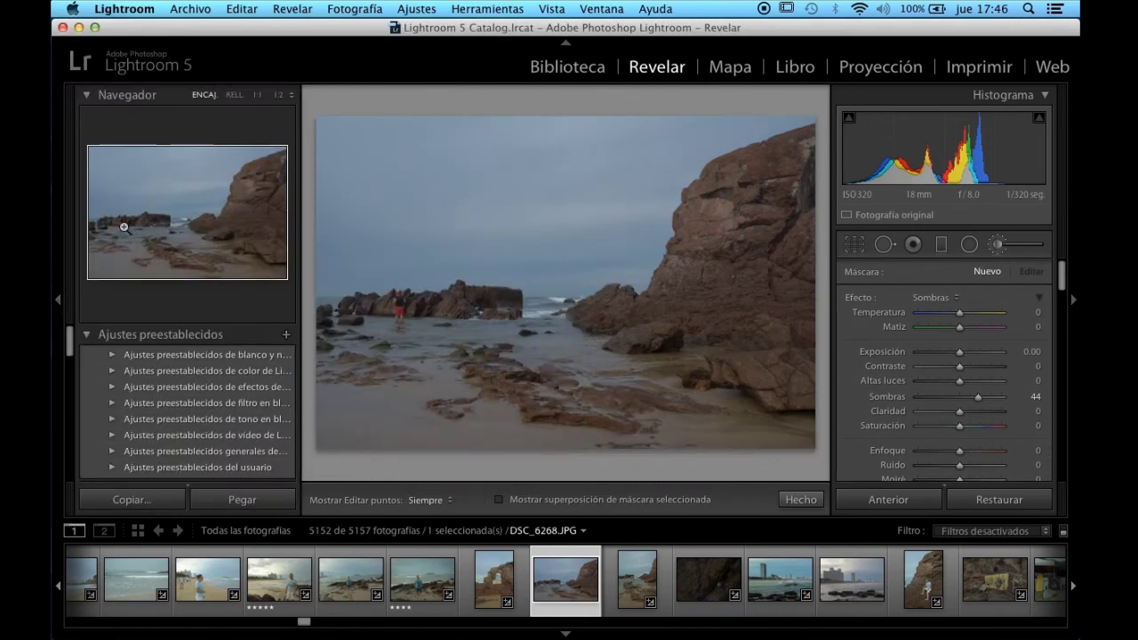
Step: Inspect the person in red on the rocks at 1:2, then fit the view and select Spot Removal
left_click(125, 227)
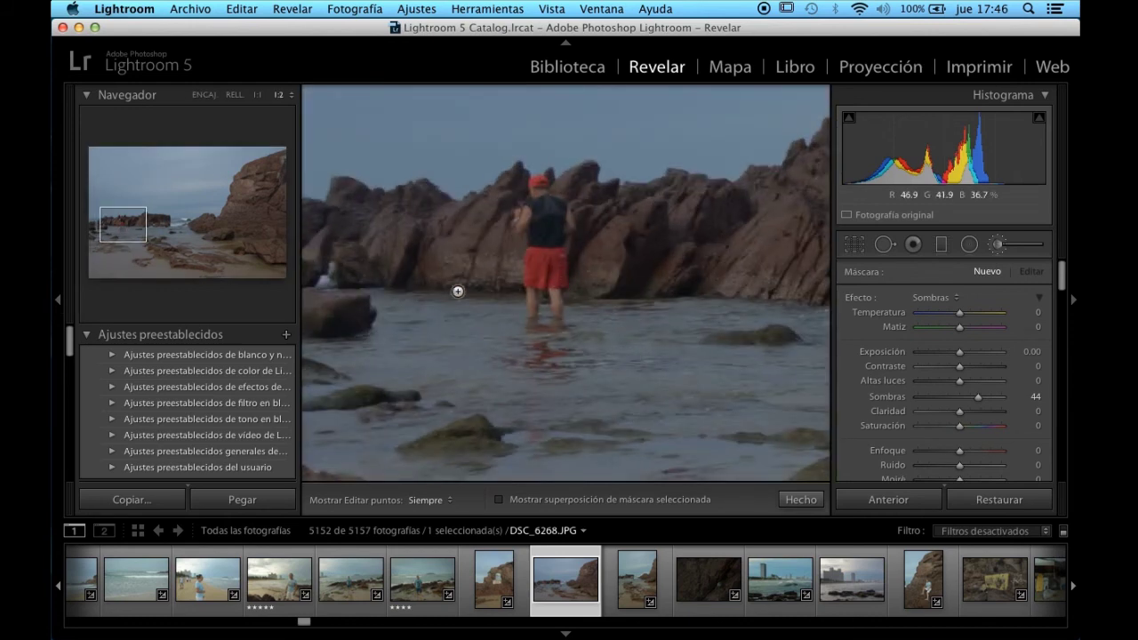
left_click_drag(127, 227, 122, 220)
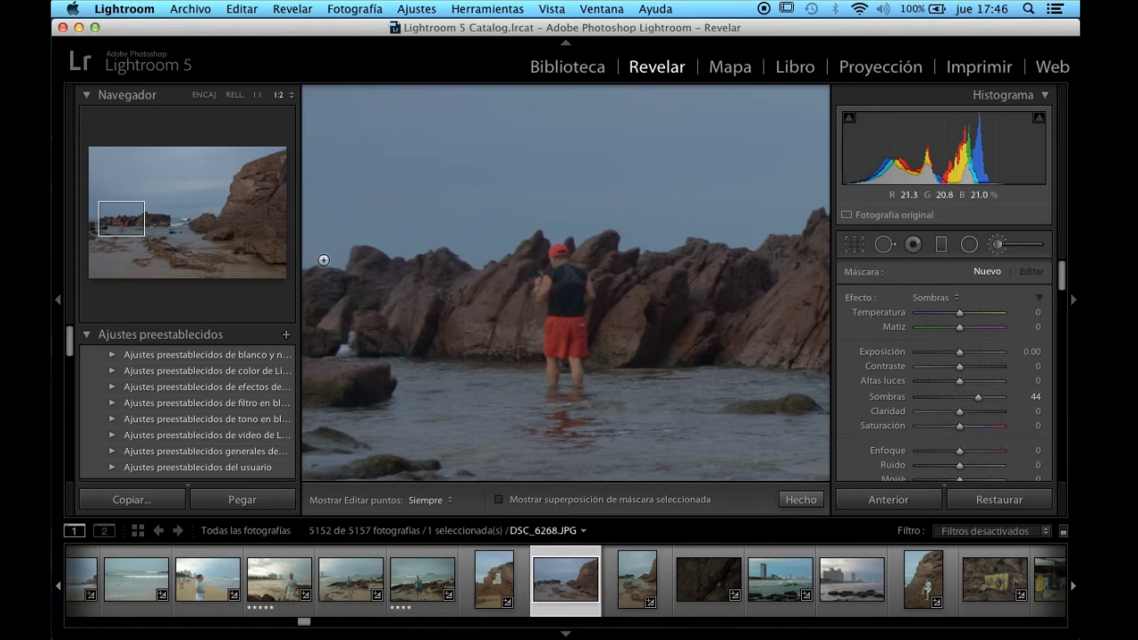
left_click(138, 216)
key("z")
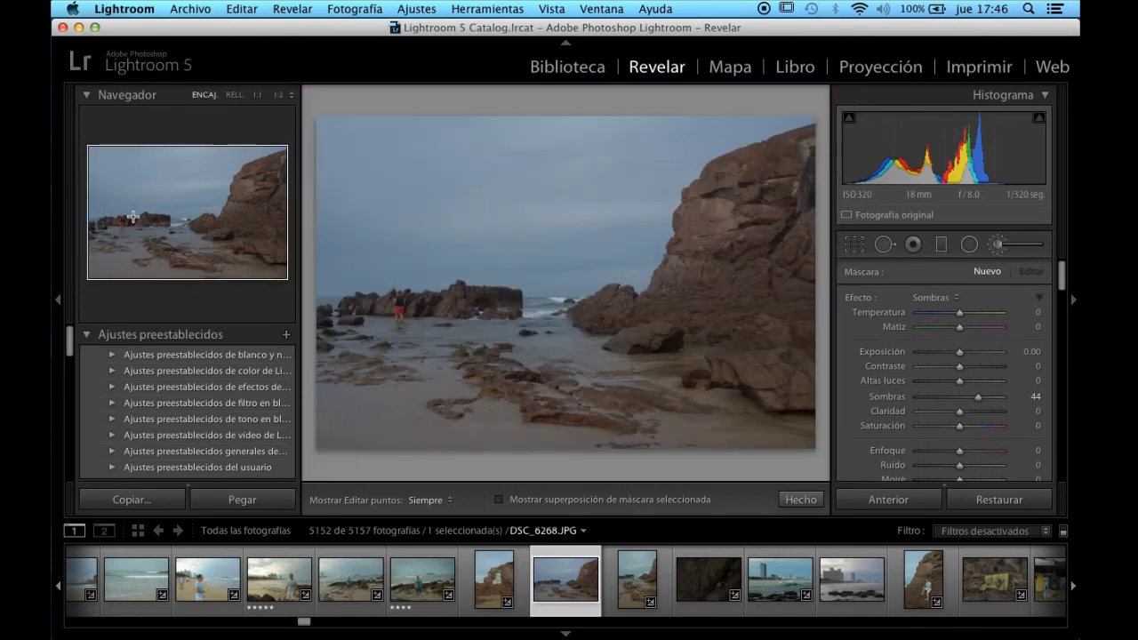
left_click(883, 249)
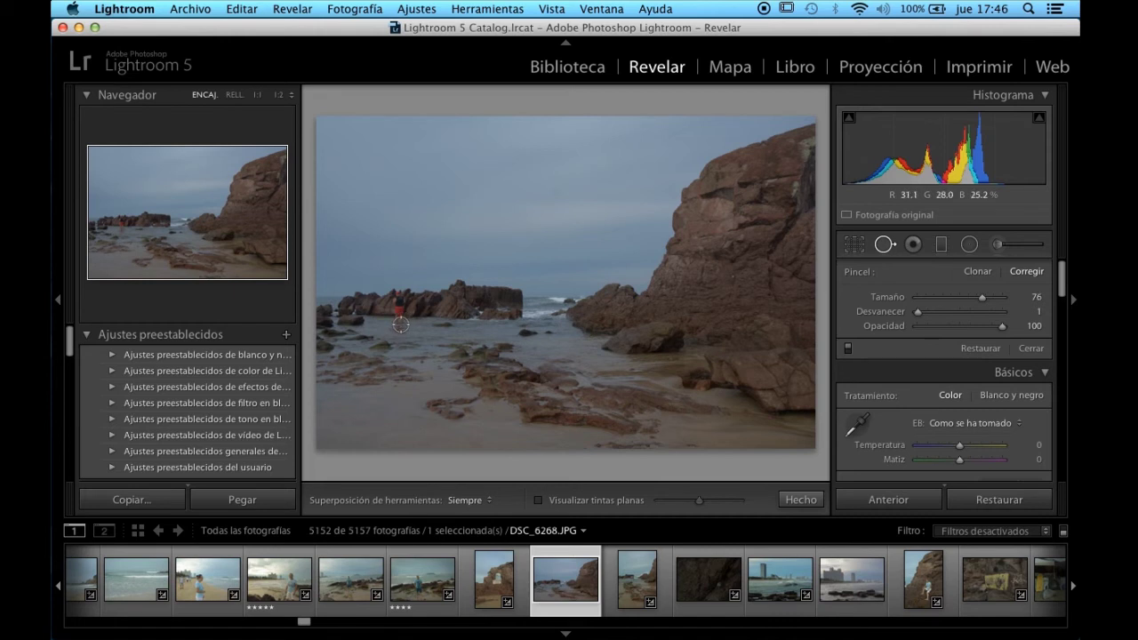
Step: Heal over the person in red on the far rocks with a heal stroke
scroll(399, 326, "up", 1)
left_click(398, 298)
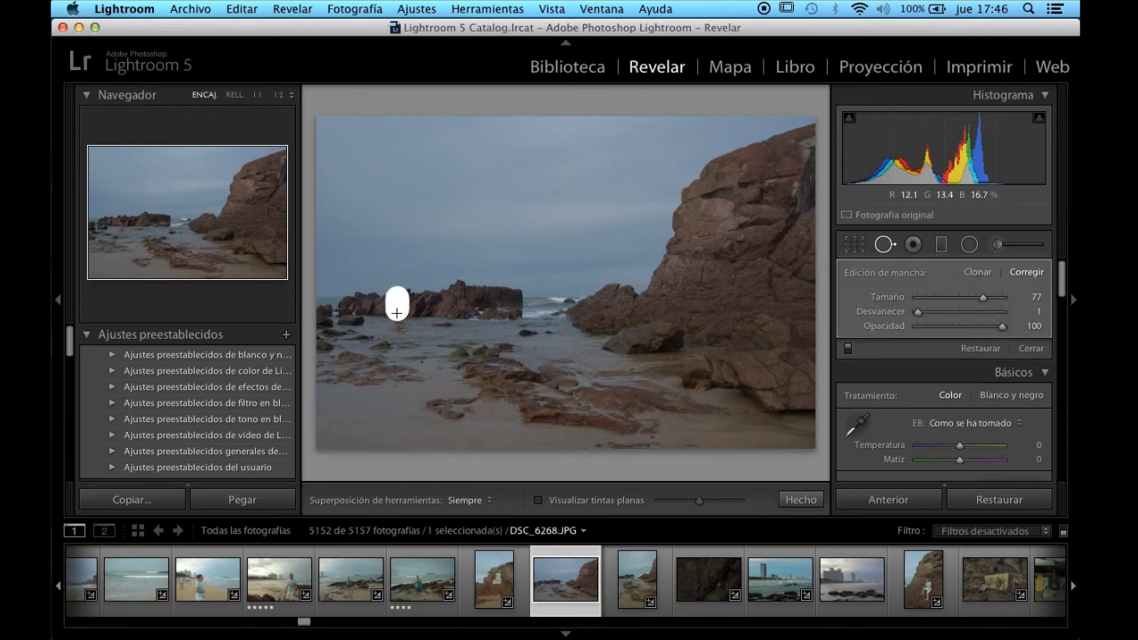
left_click_drag(399, 326, 399, 327)
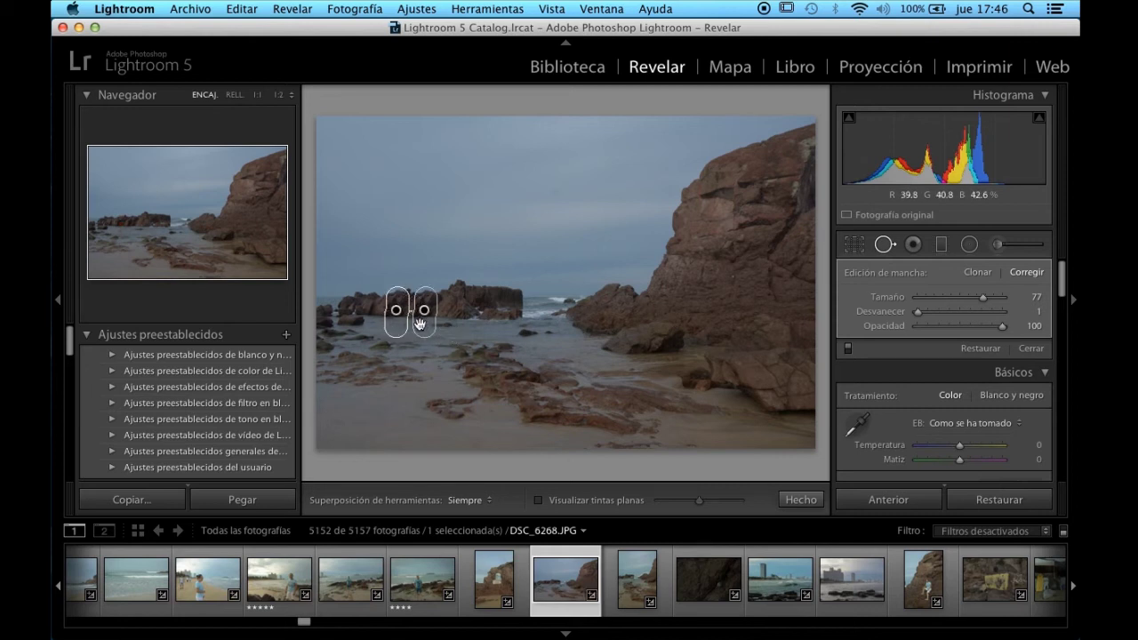
left_click(800, 500)
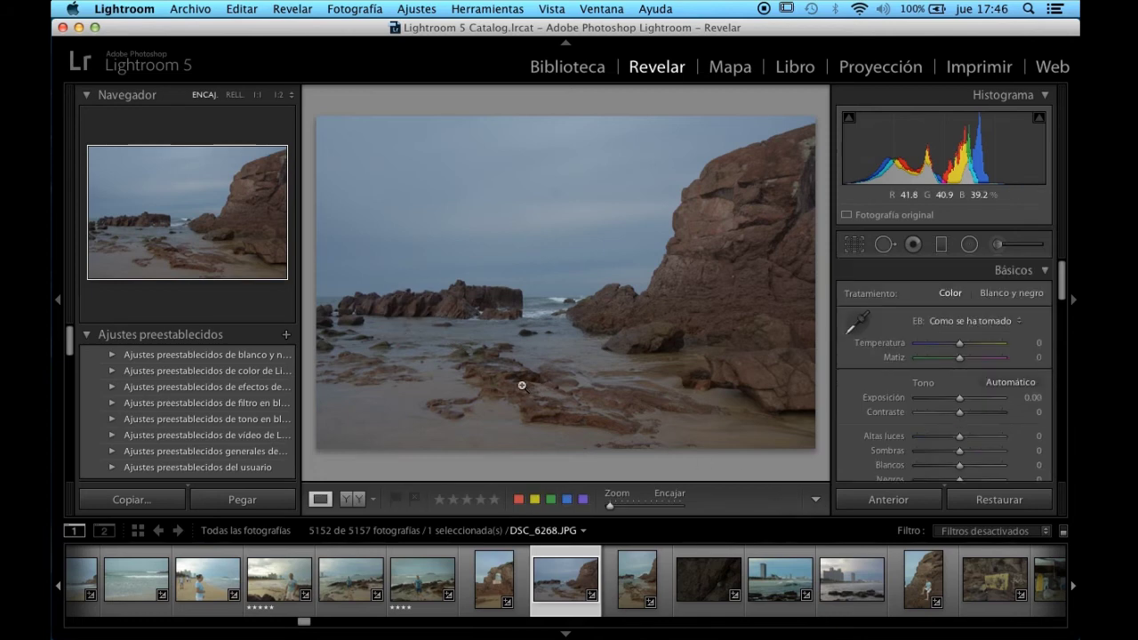
Step: At 1:2, move the healing stroke's source to rock just to its left
left_click(135, 231)
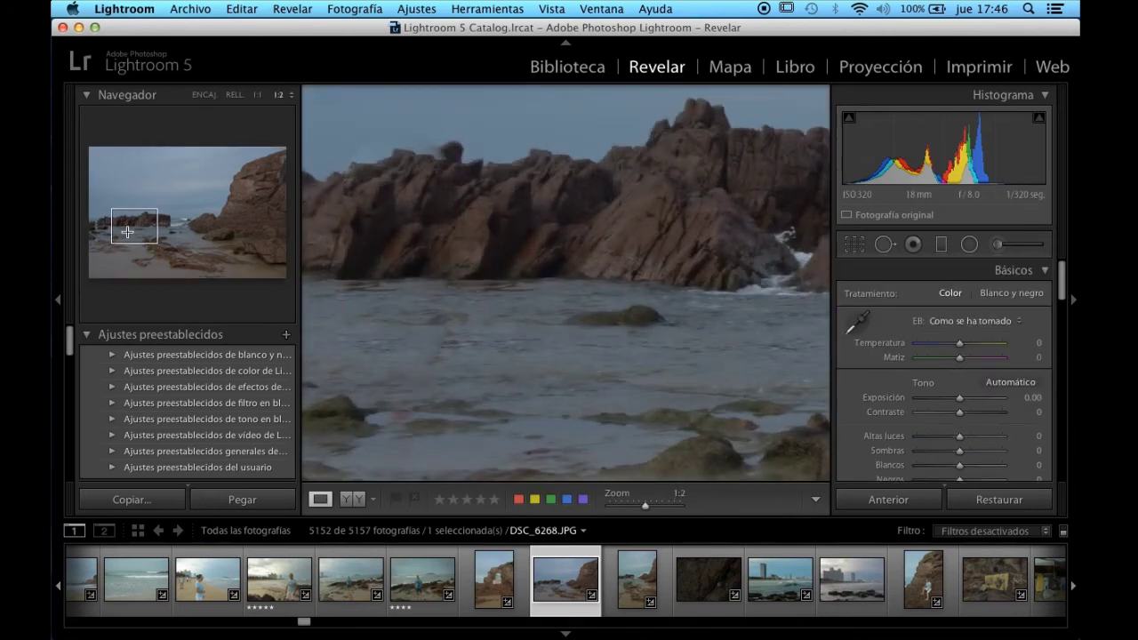
left_click(885, 245)
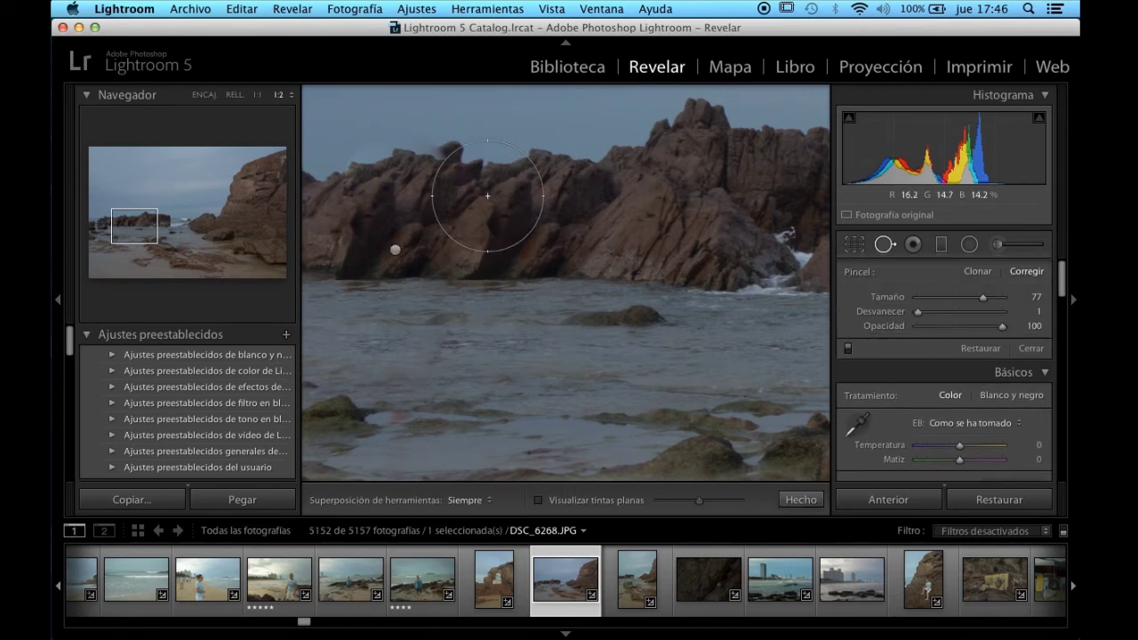
left_click(884, 246)
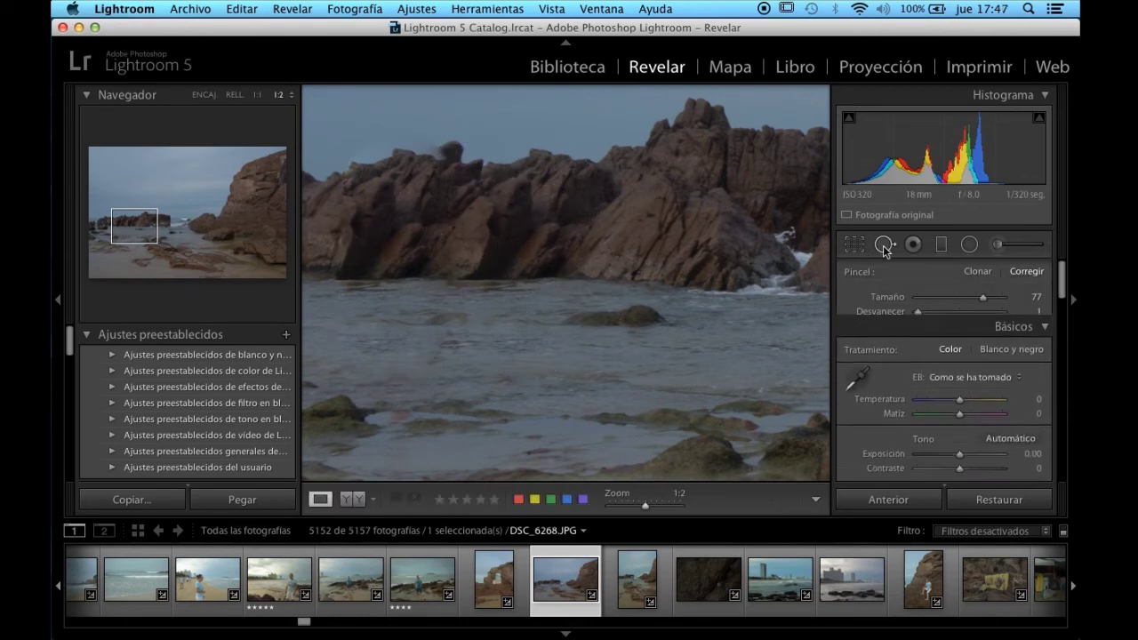
left_click(885, 245)
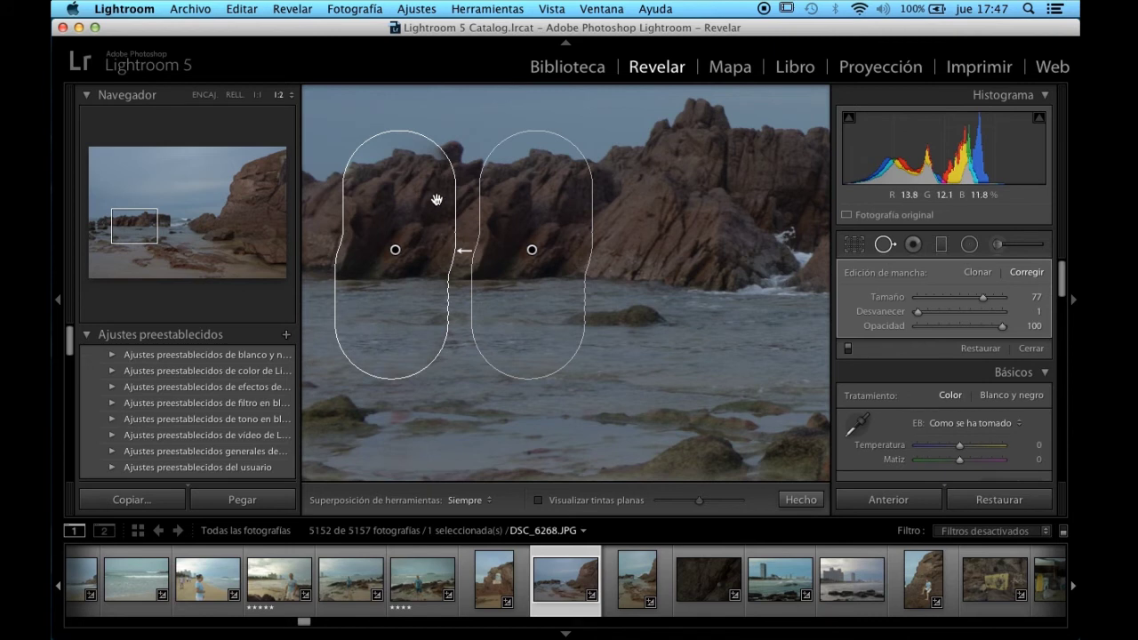
left_click_drag(519, 228, 532, 233)
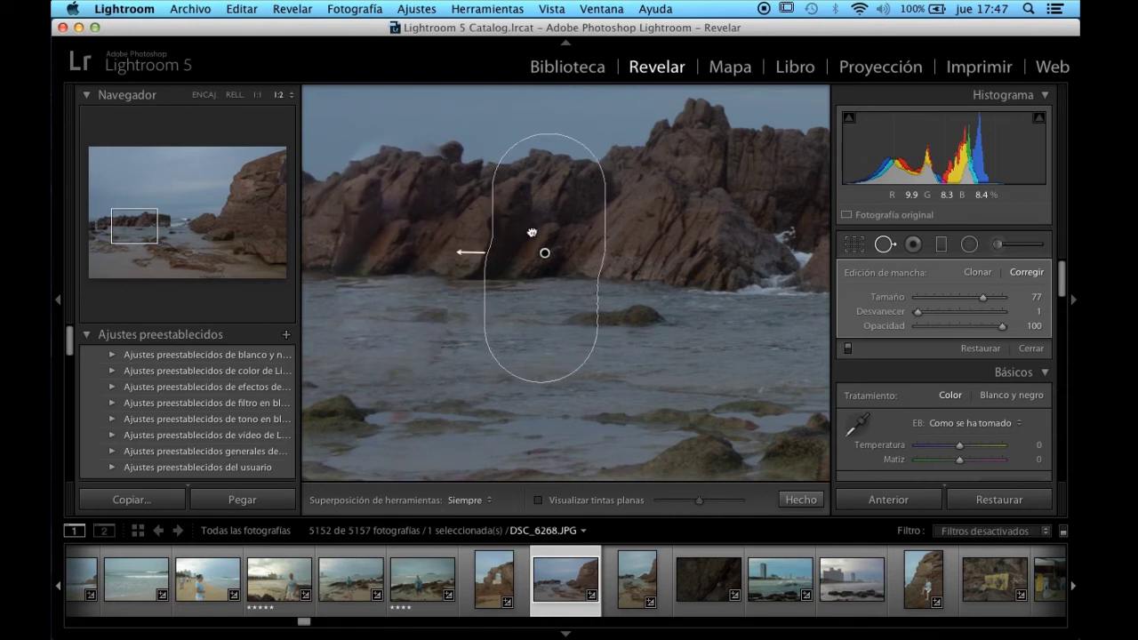
left_click_drag(531, 233, 528, 235)
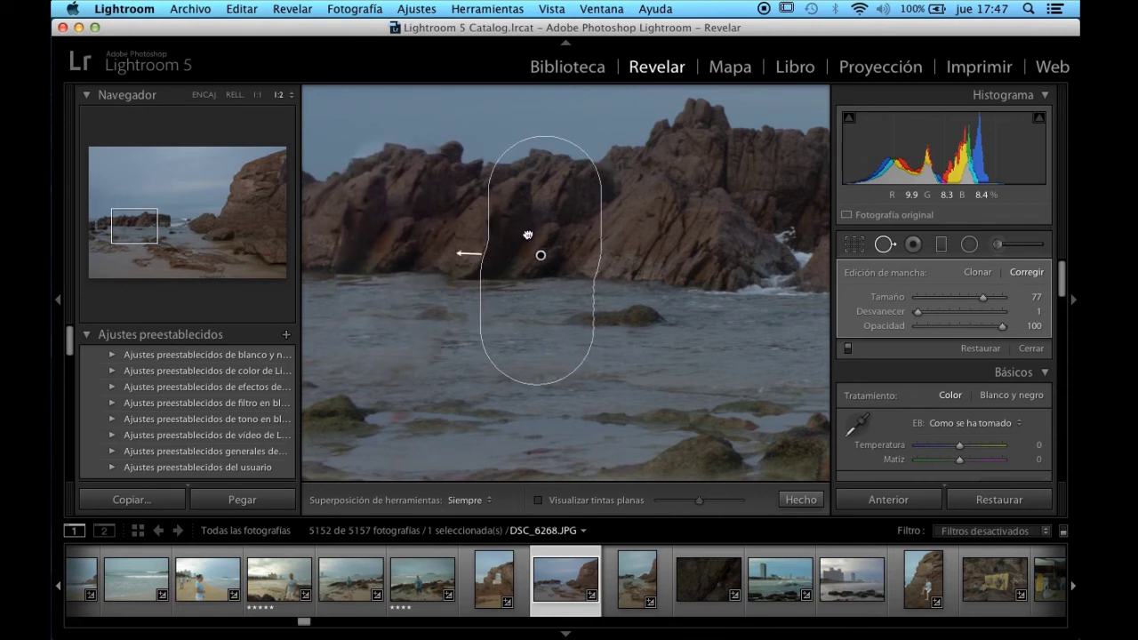
left_click_drag(528, 235, 534, 237)
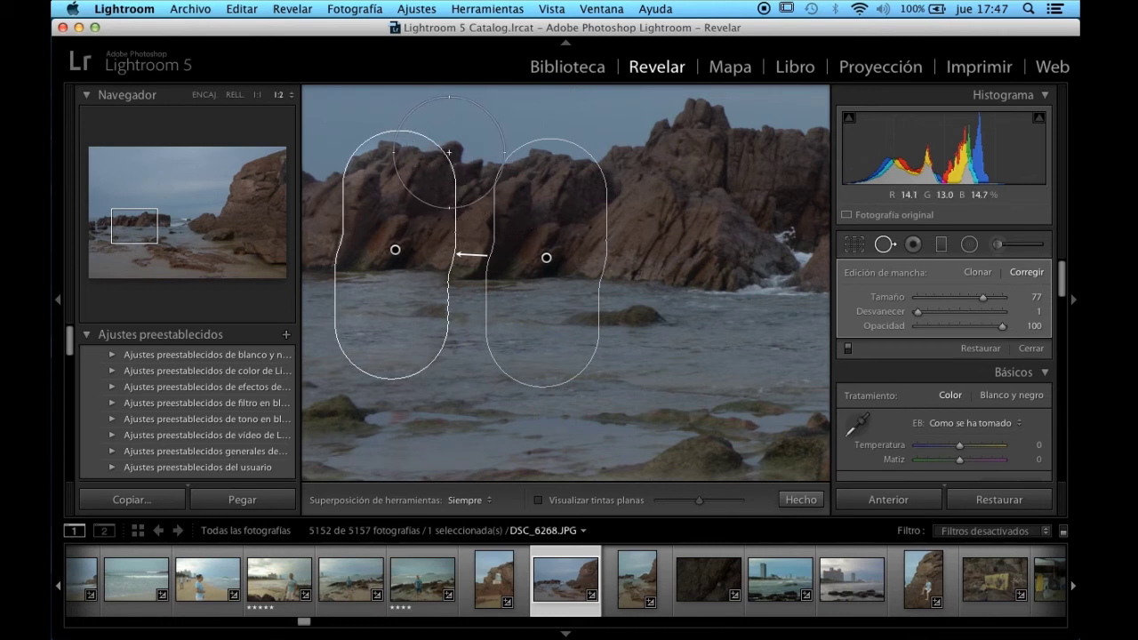
Step: Select the Radial Filter, fit the photo, then zoom to 1:2 framing the far rocks and water
left_click(971, 247)
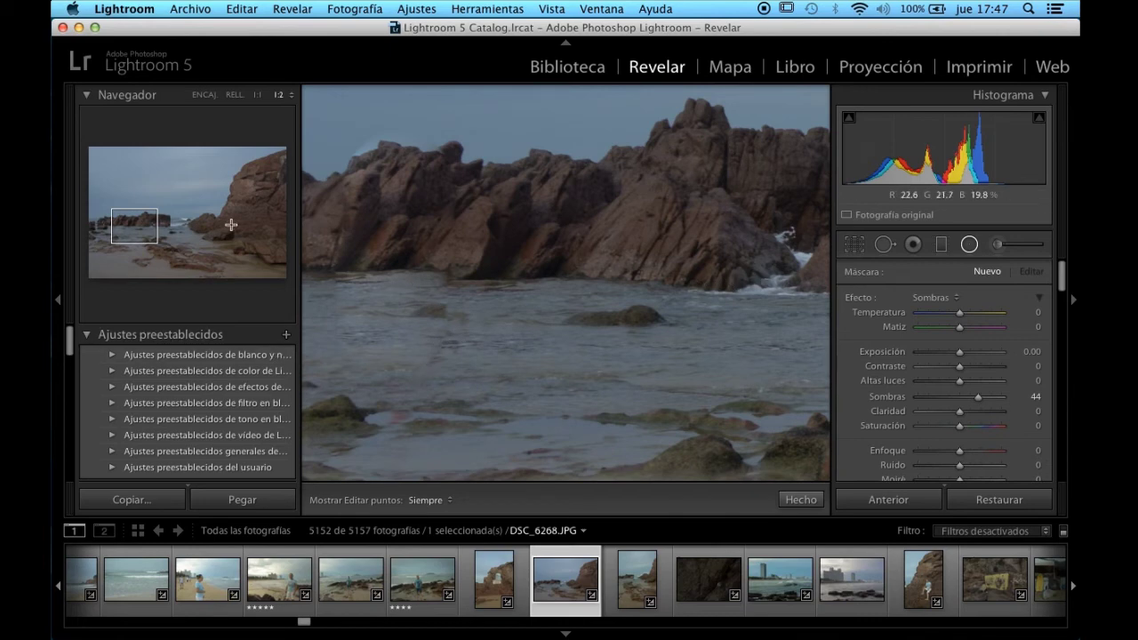
key("z")
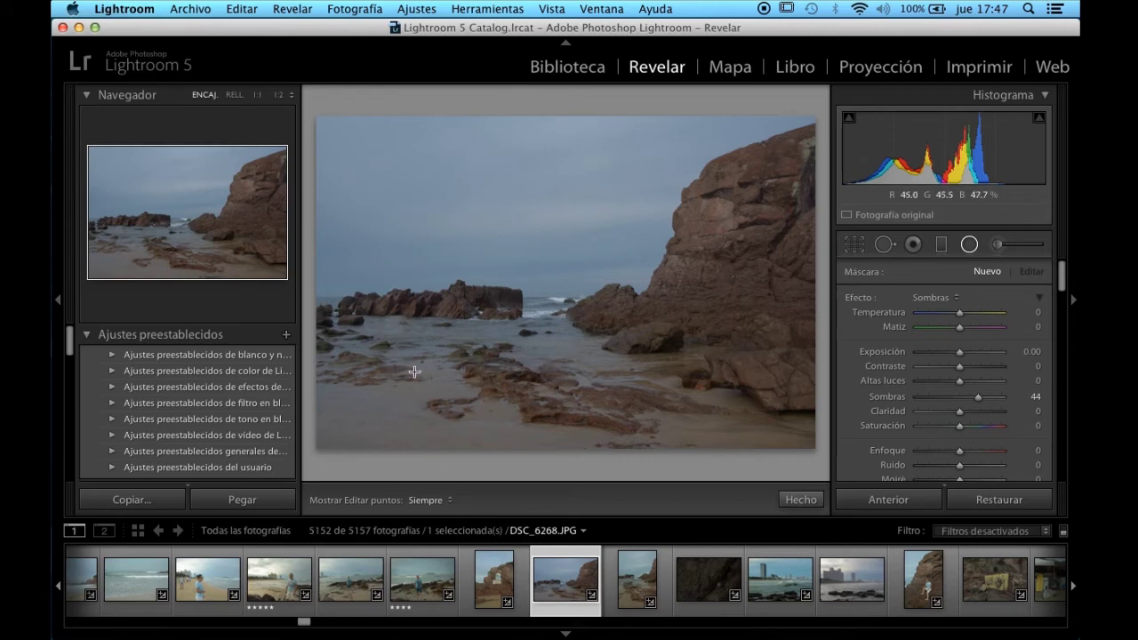
left_click(132, 232)
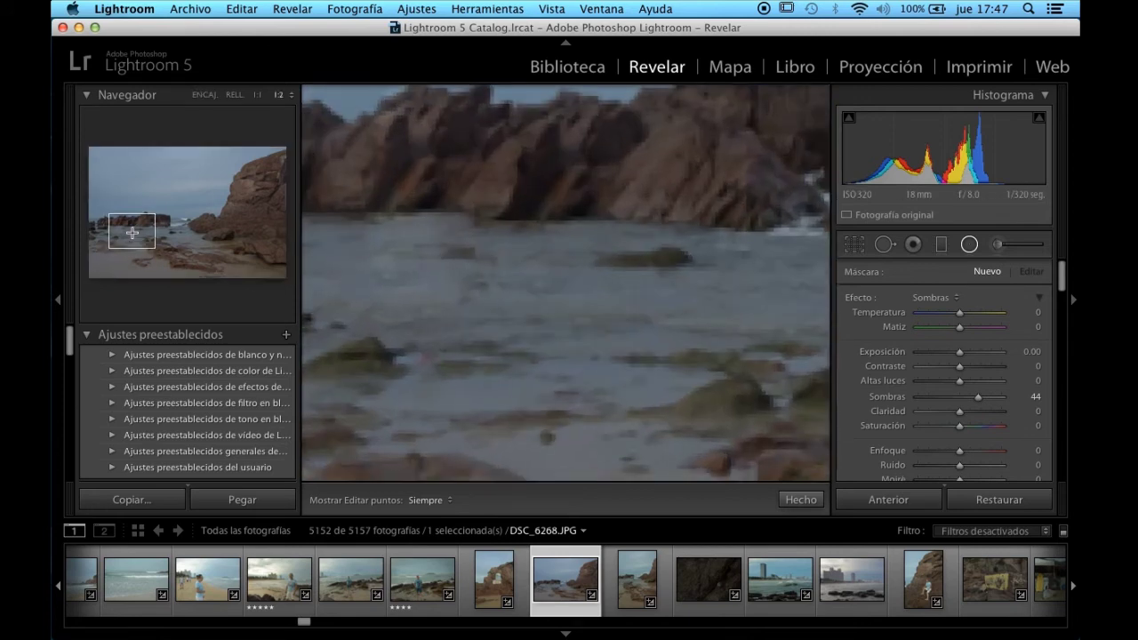
left_click_drag(131, 232, 129, 230)
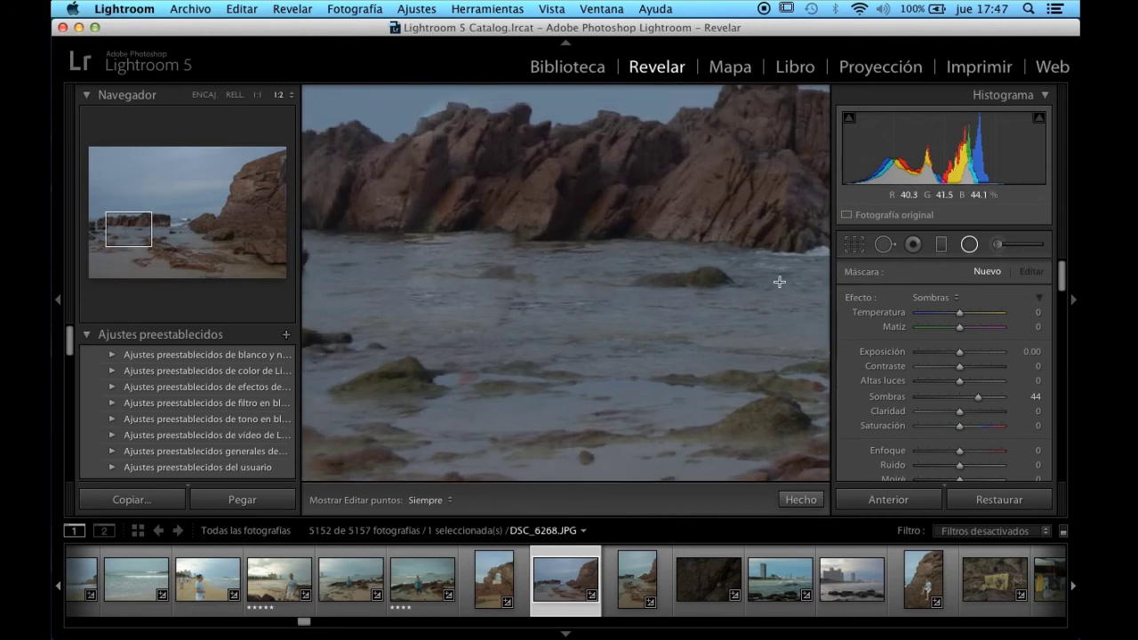
Step: With Feather 5, heal the wading person's body using a spot sampled from rocks to the left
left_click(883, 245)
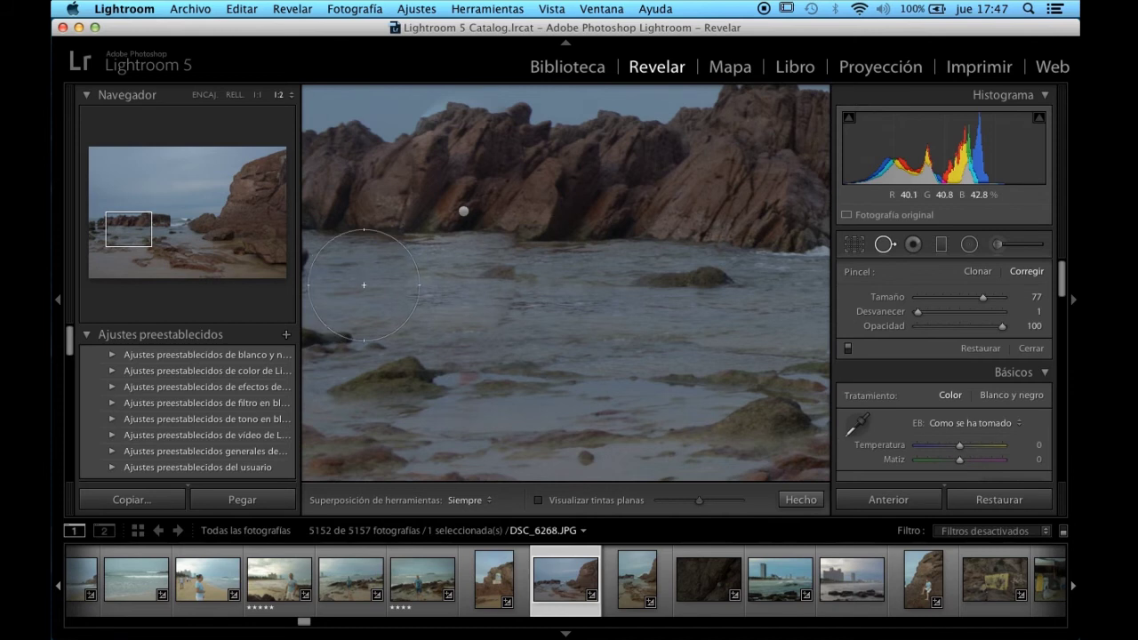
left_click_drag(460, 150, 461, 283)
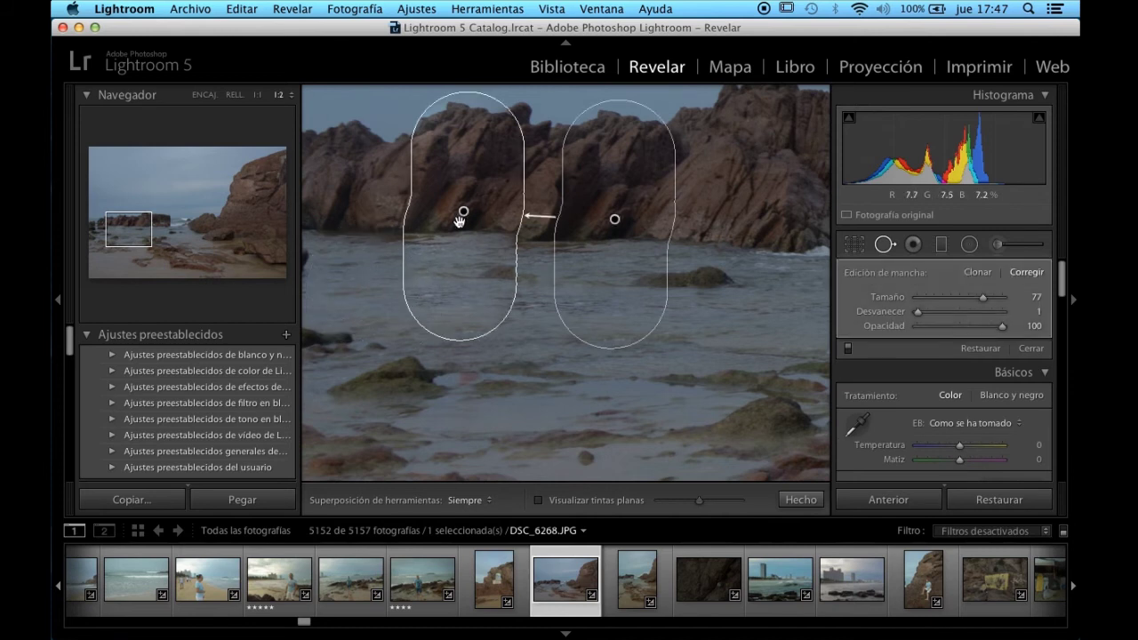
key("Delete")
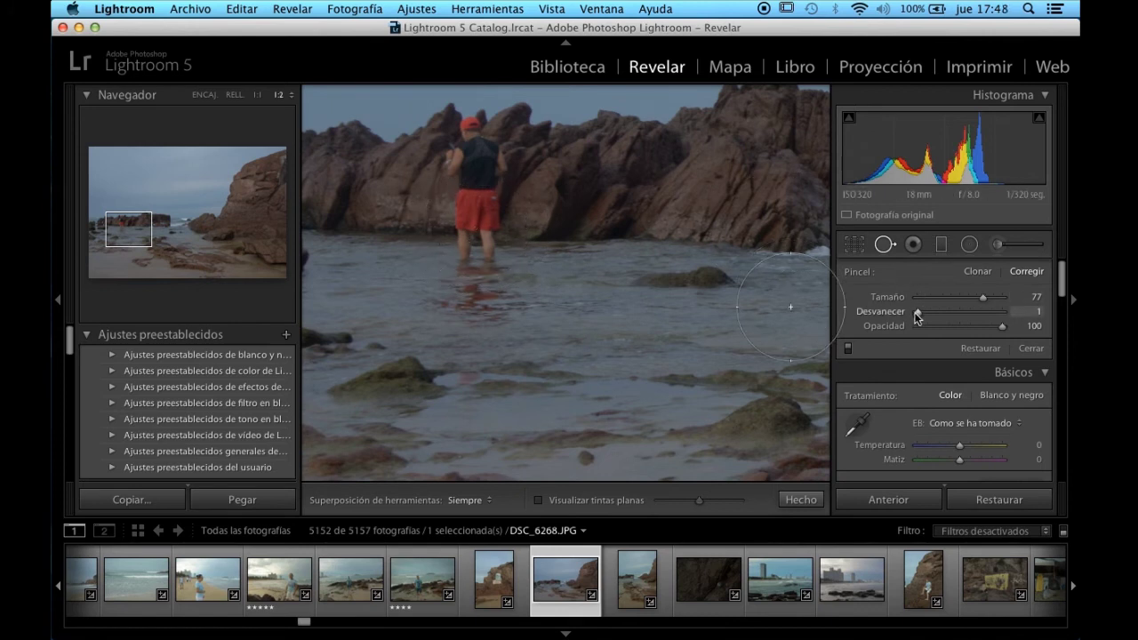
left_click_drag(920, 313, 924, 312)
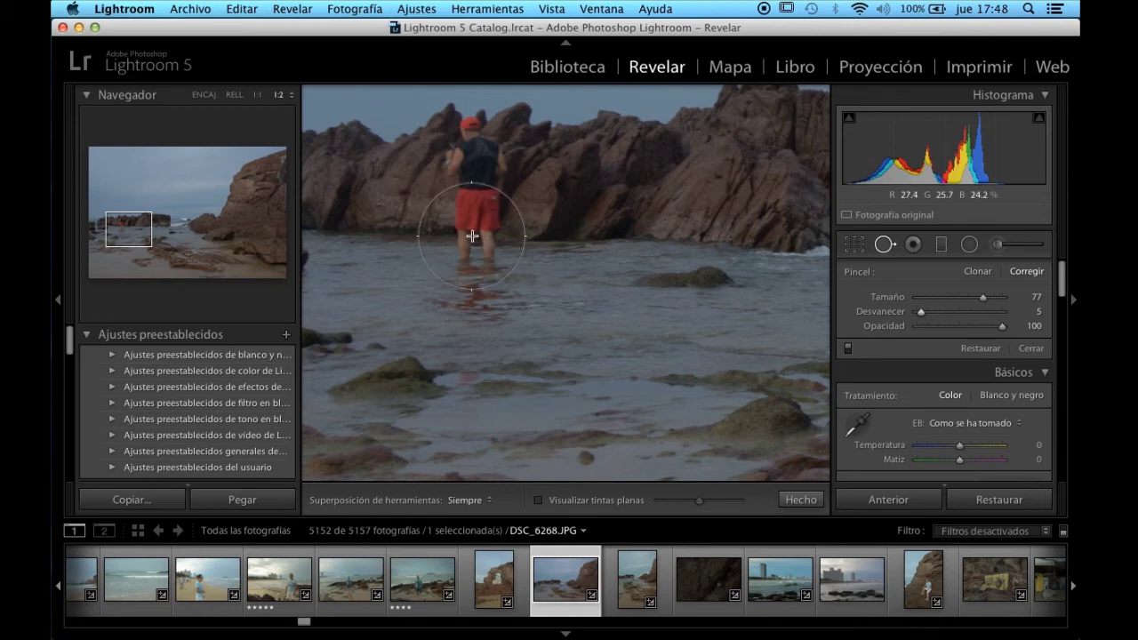
left_click(472, 236)
mouse_move(813, 249)
left_mouse_down()
mouse_move(587, 235)
mouse_move(560, 249)
left_mouse_up()
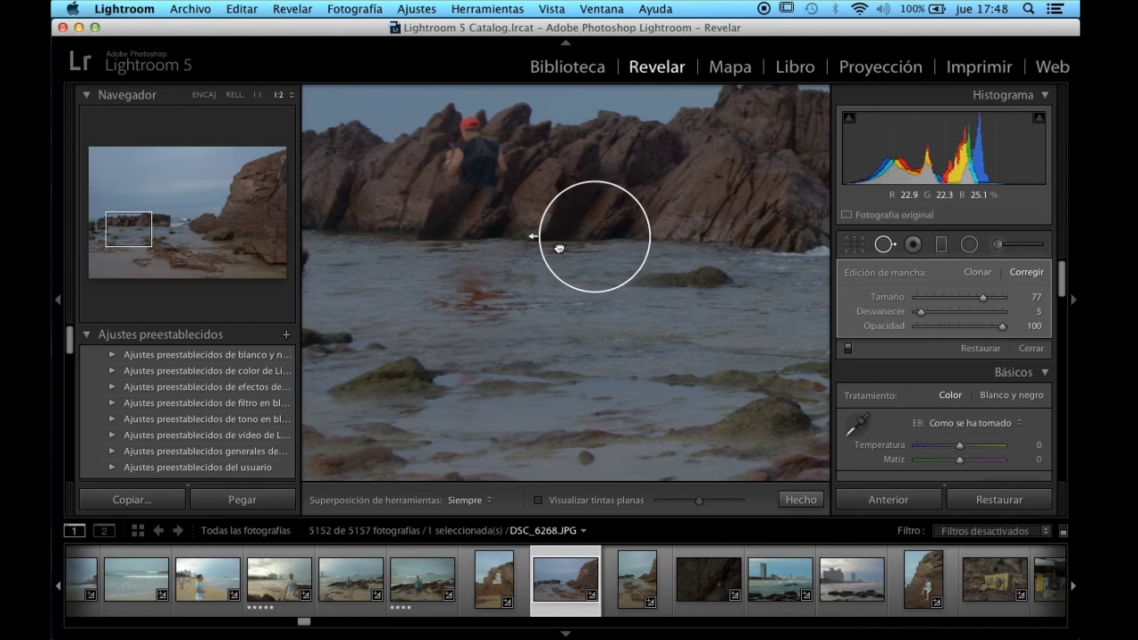
left_click_drag(559, 248, 557, 249)
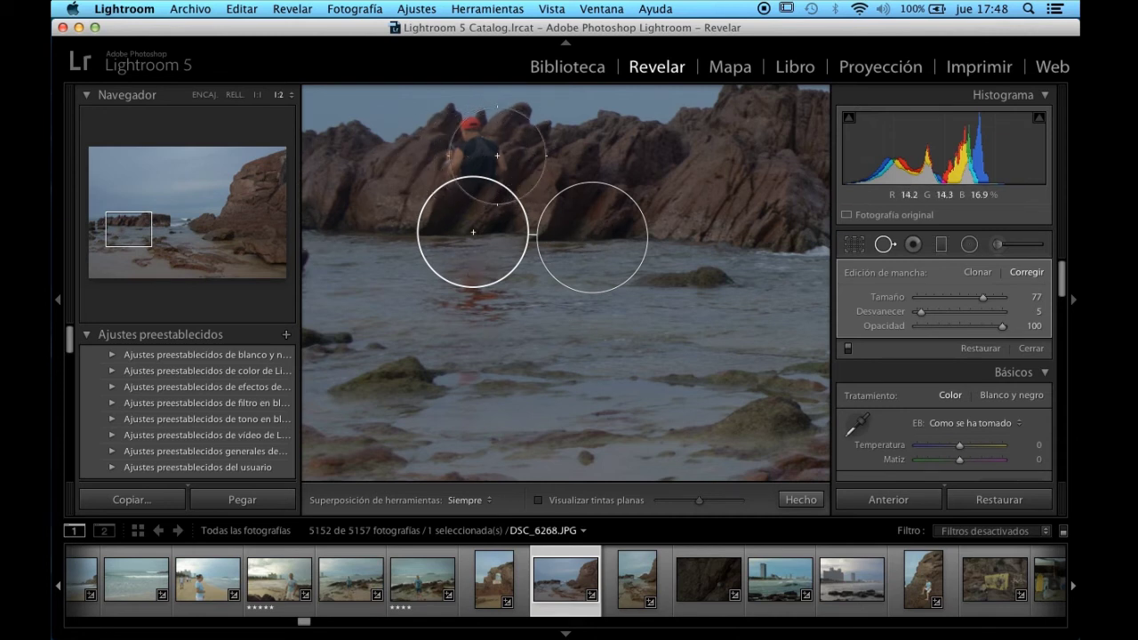
Step: Heal the person's head with a spot sampled from the upper right rocks, then finish
left_click(474, 156)
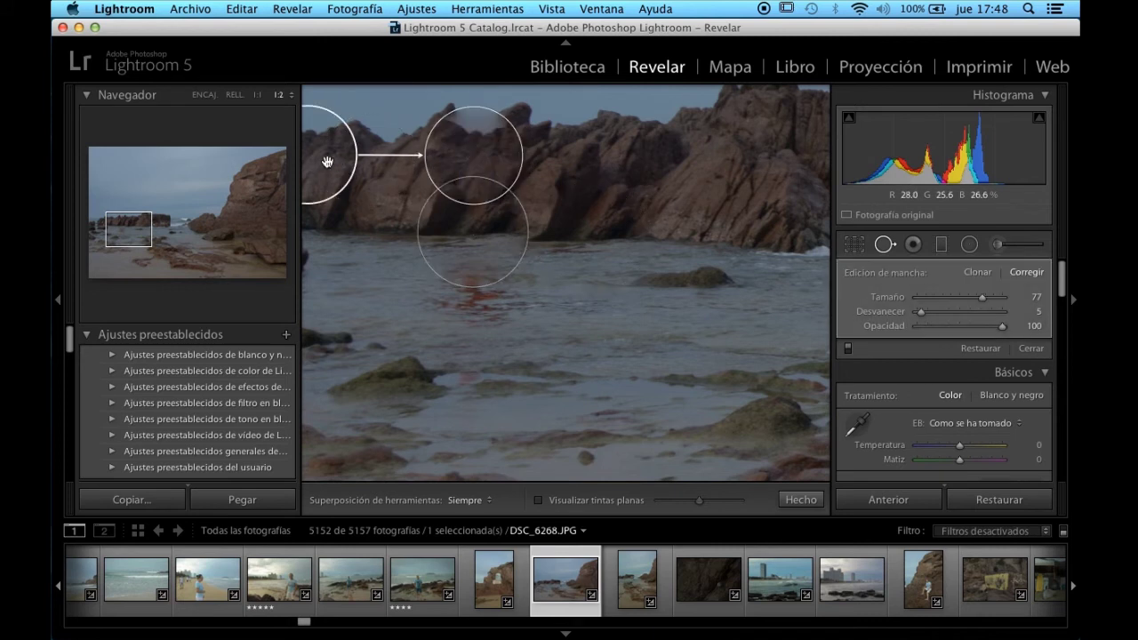
left_click_drag(118, 230, 108, 227)
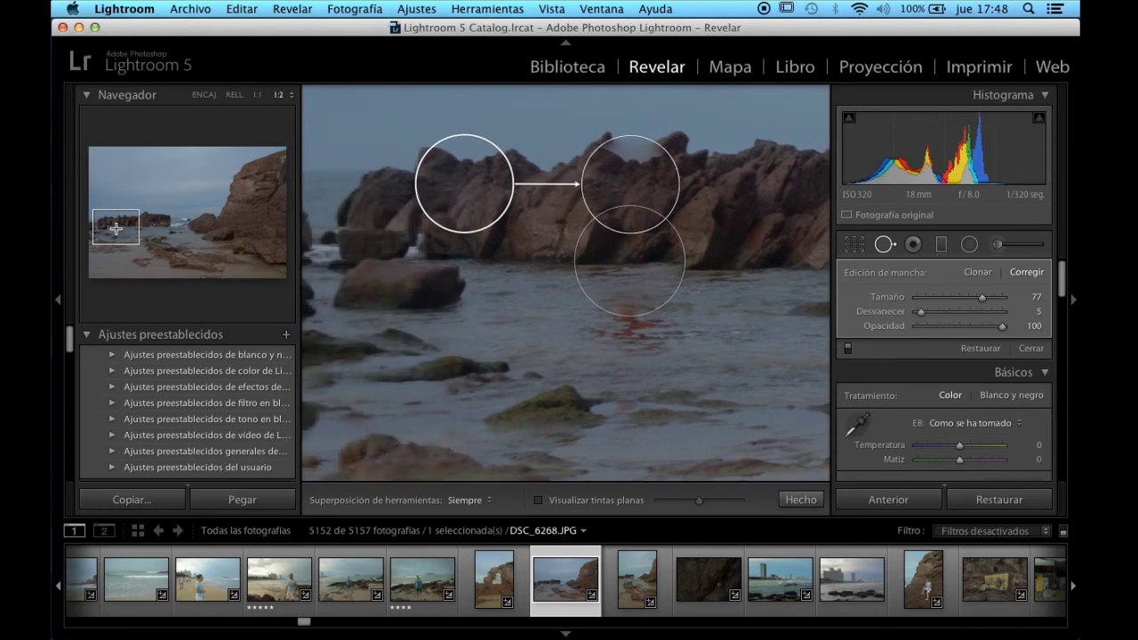
mouse_move(446, 180)
left_mouse_down()
mouse_move(708, 174)
mouse_move(730, 190)
mouse_move(721, 196)
left_mouse_up()
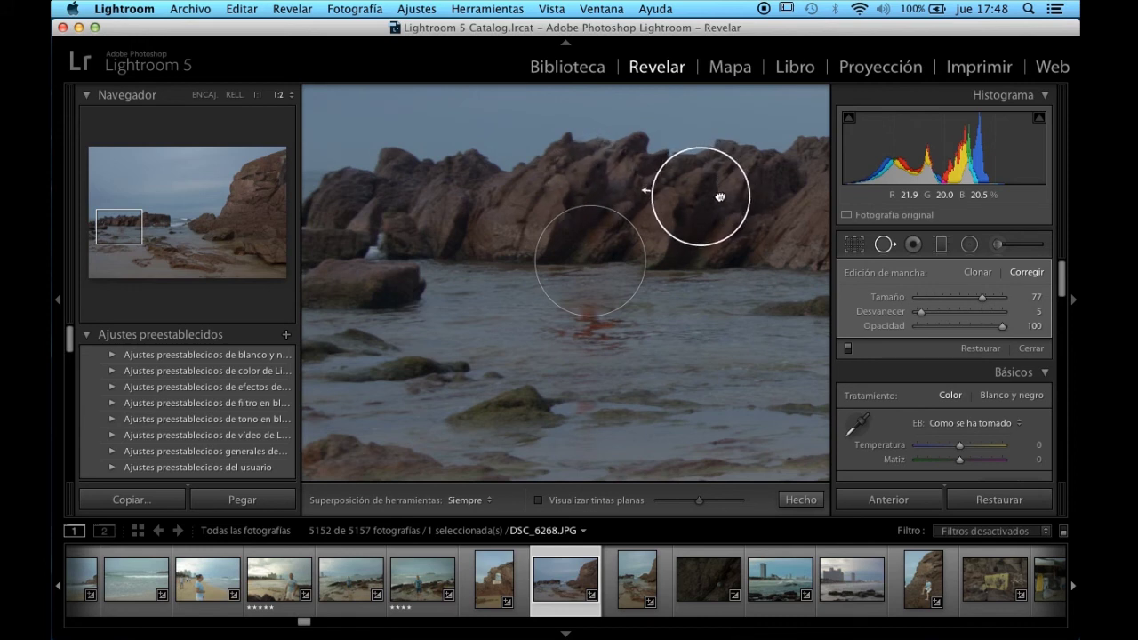
mouse_move(720, 198)
left_mouse_down()
mouse_move(738, 181)
mouse_move(786, 182)
mouse_move(771, 201)
mouse_move(740, 183)
mouse_move(757, 186)
mouse_move(721, 195)
left_mouse_up()
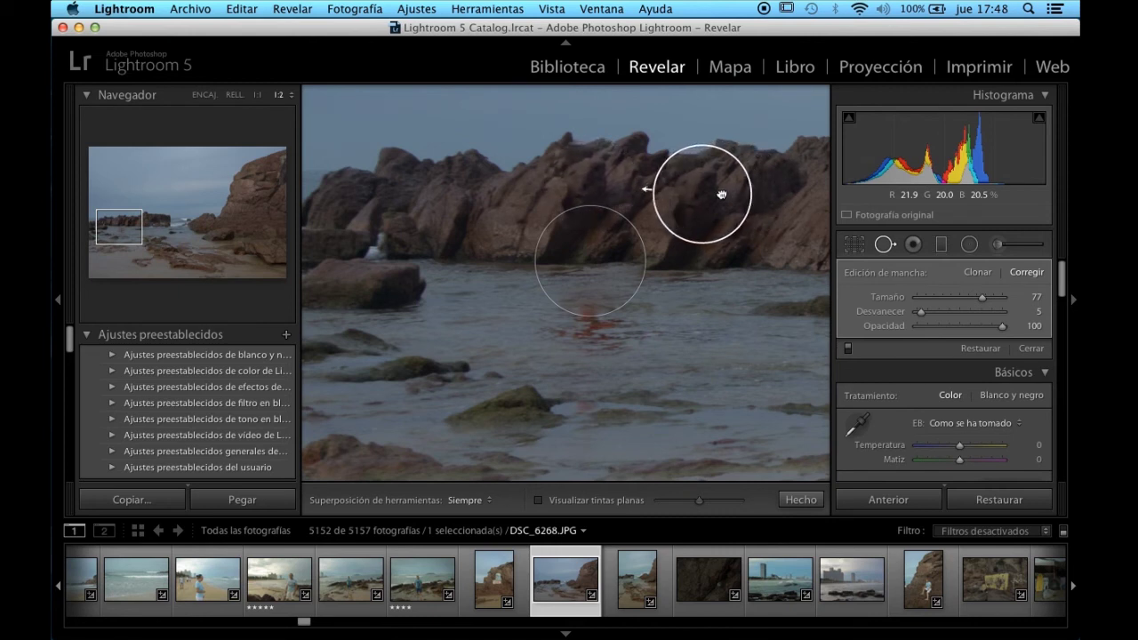
left_click_drag(721, 194, 717, 194)
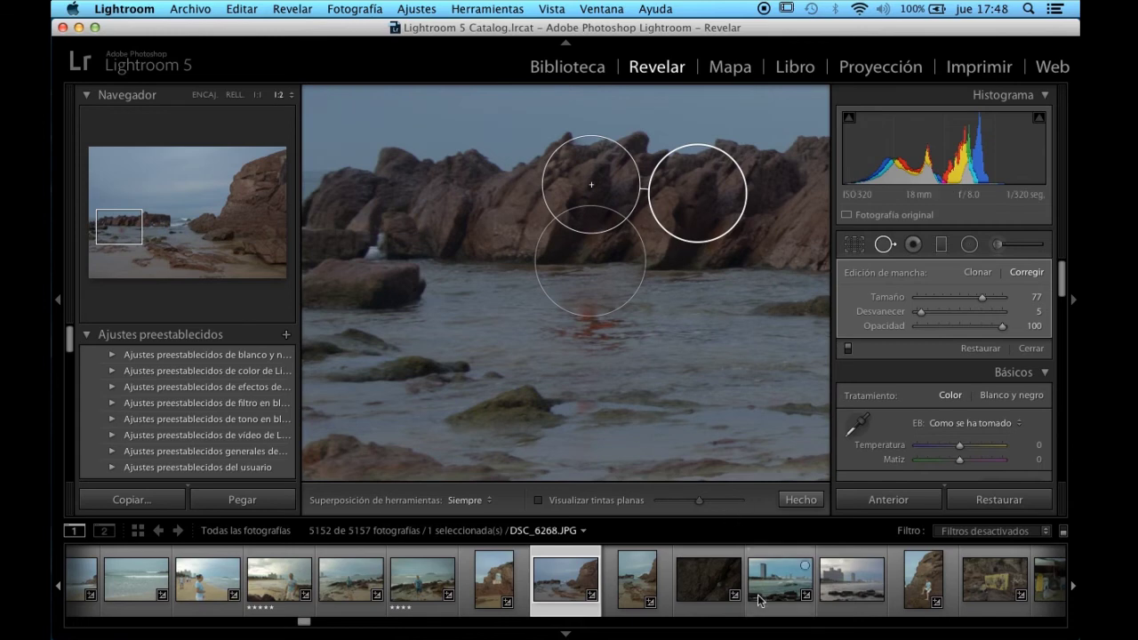
left_click(802, 500)
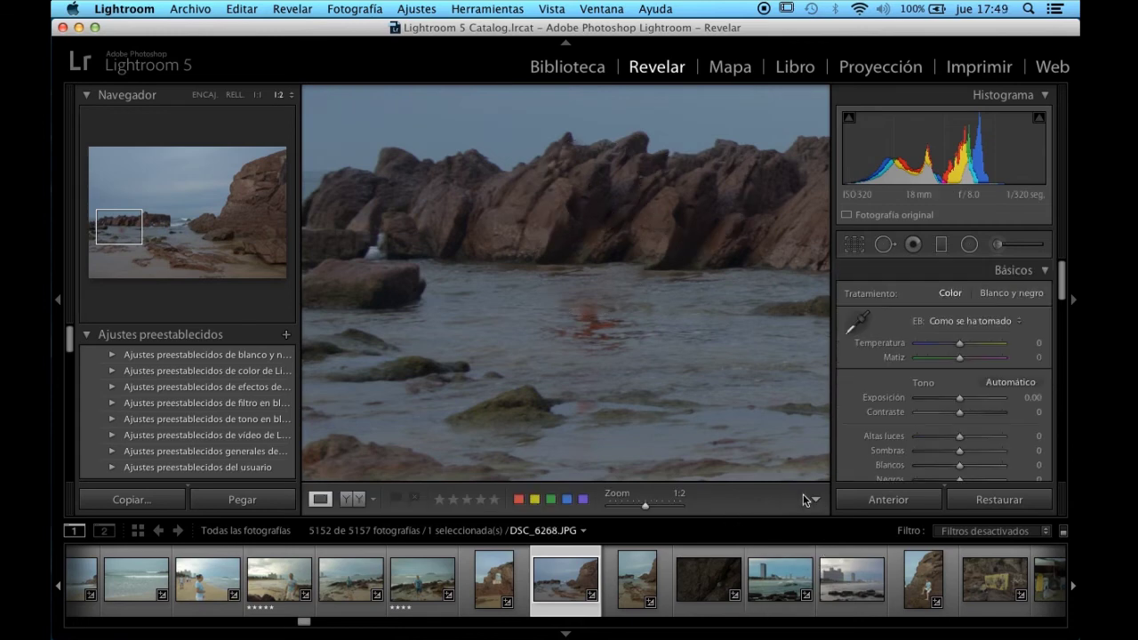
Step: At 1:2, heal the red water reflection with a clean-water sample at Opacity 69
left_click(115, 227)
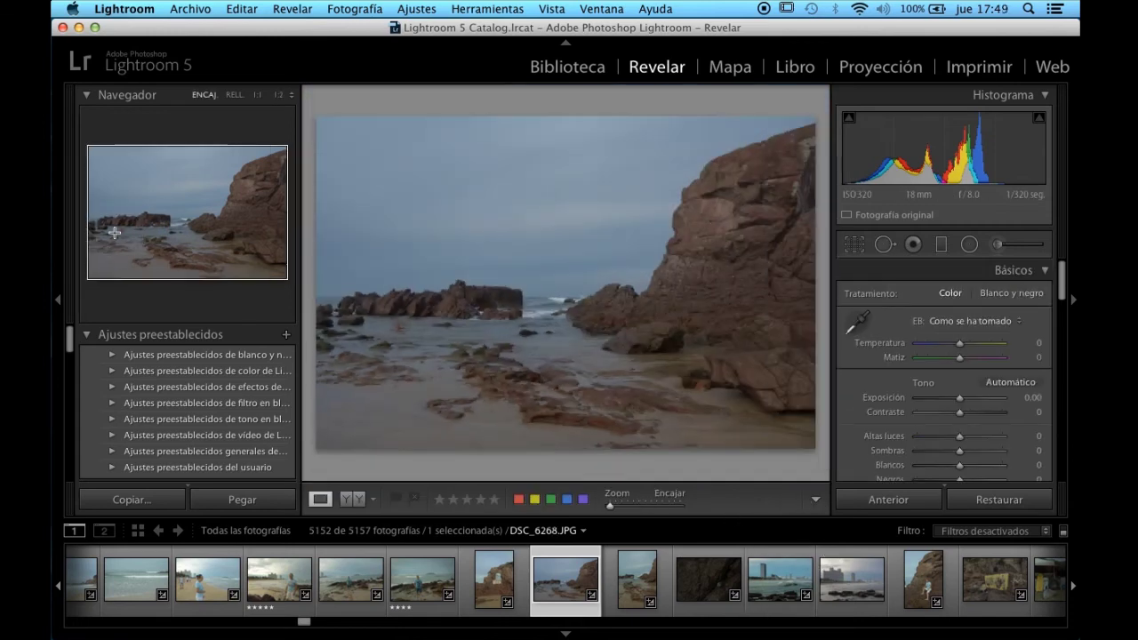
left_click(115, 233)
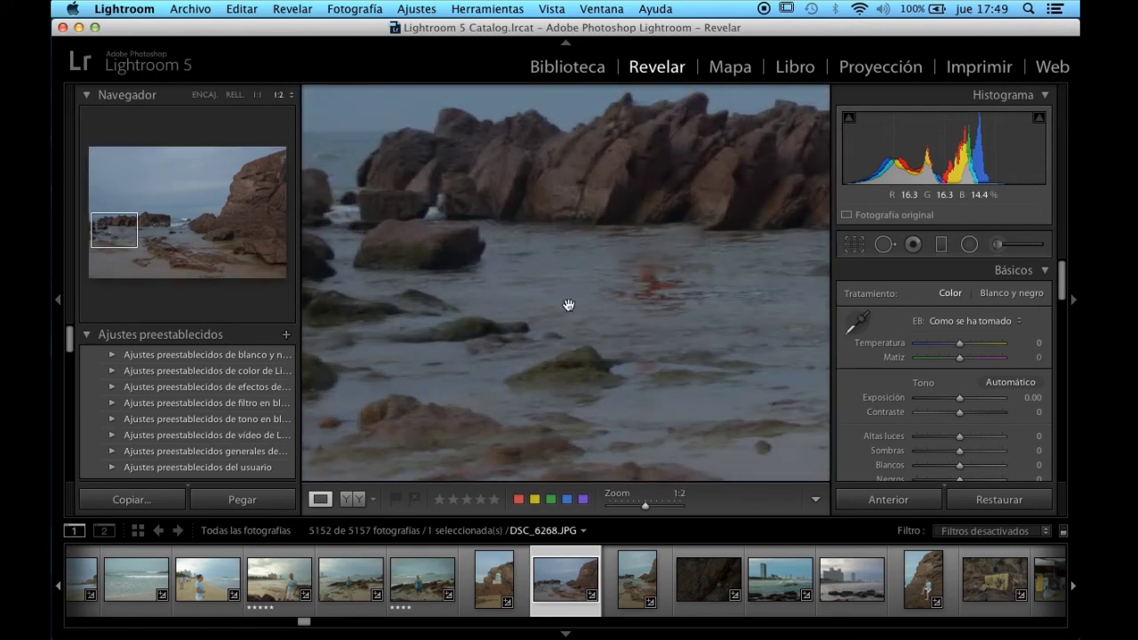
left_click(874, 253)
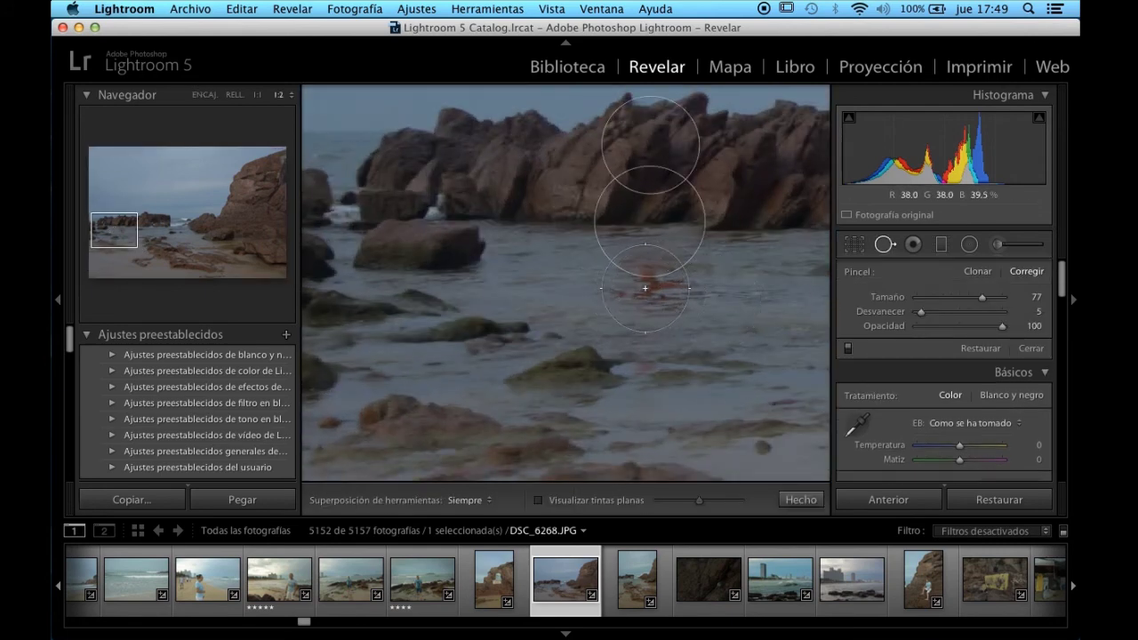
left_click(645, 288)
left_click_drag(790, 294, 752, 294)
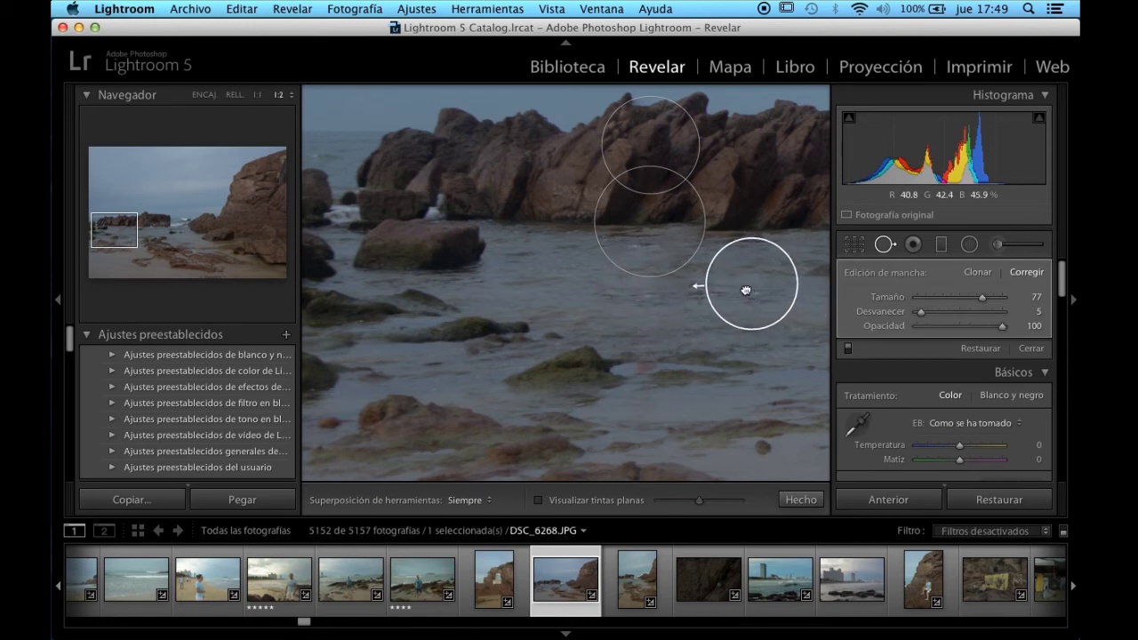
left_click_drag(752, 294, 751, 297)
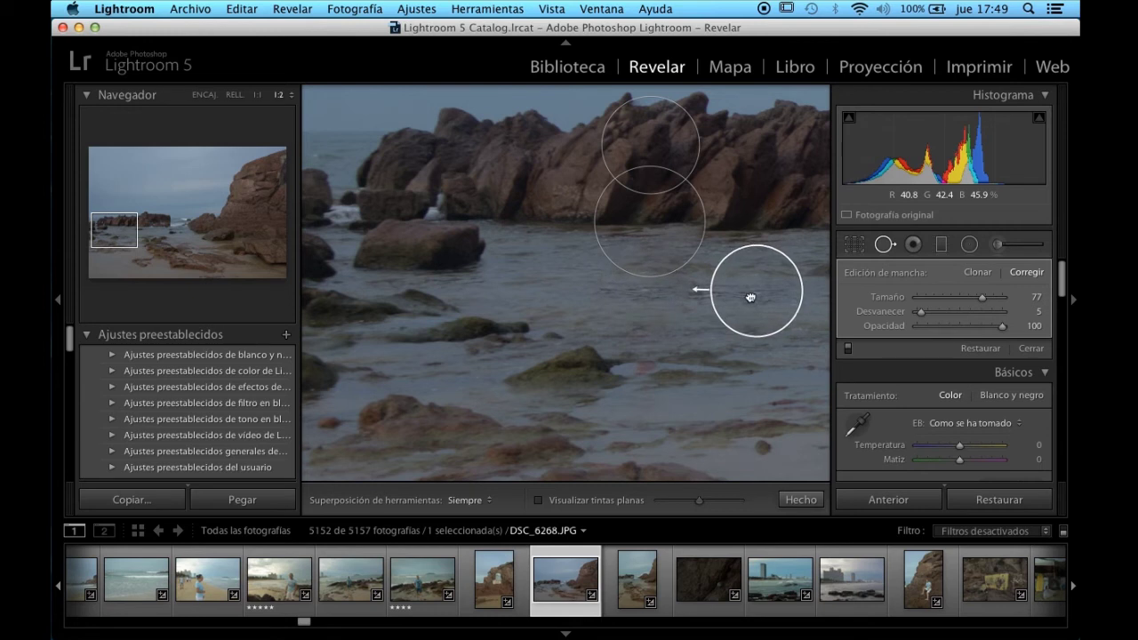
left_click_drag(750, 298, 750, 298)
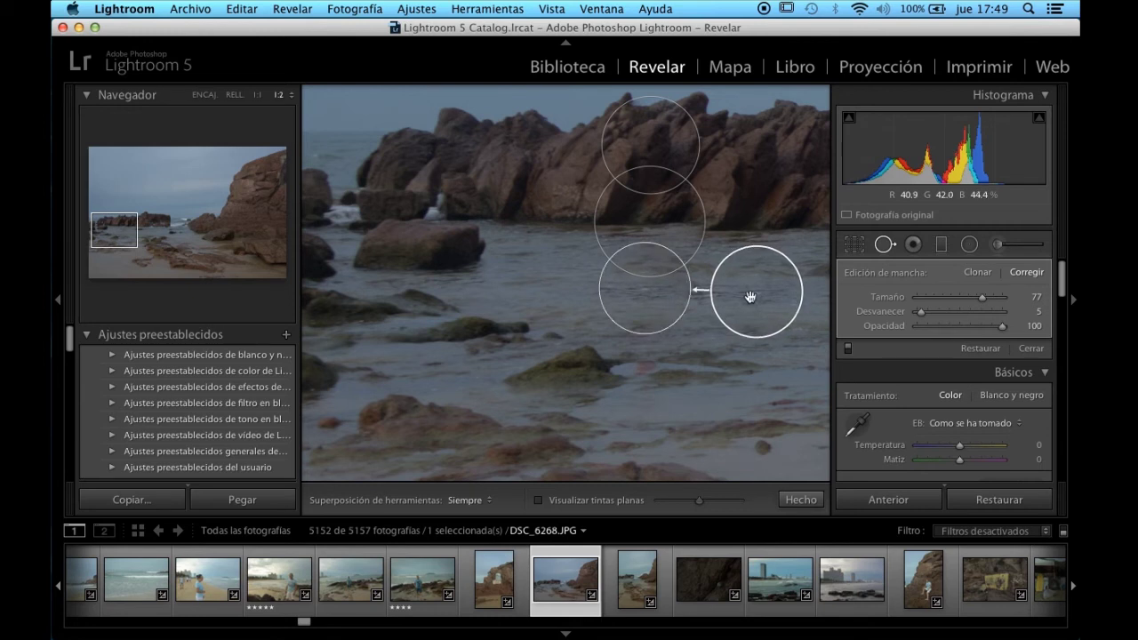
left_click_drag(1001, 331, 976, 331)
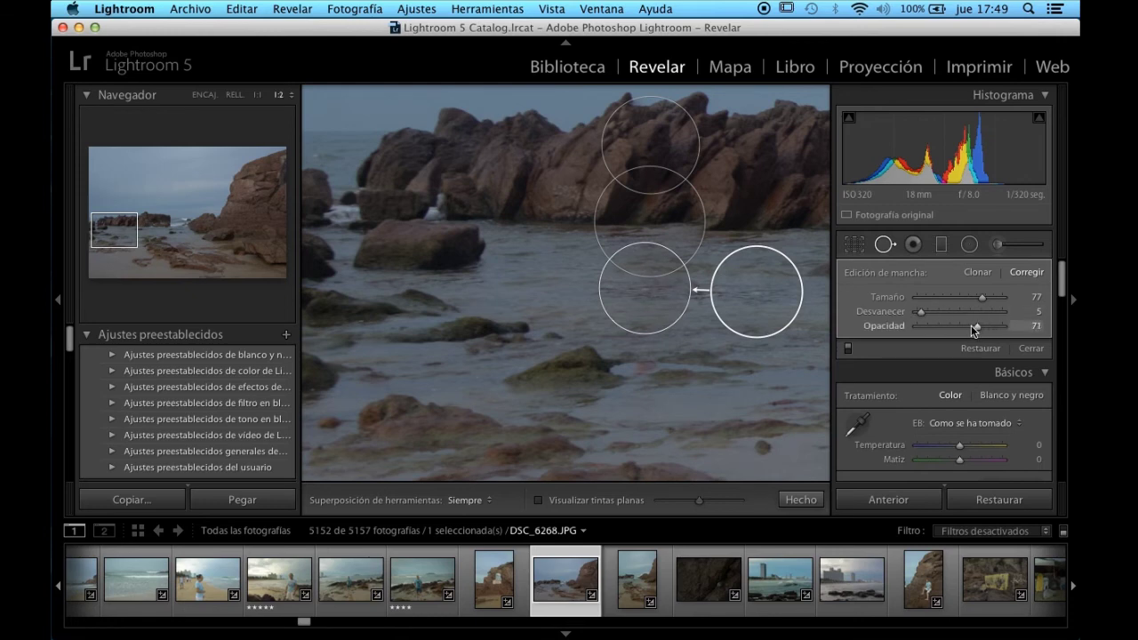
left_click(133, 248)
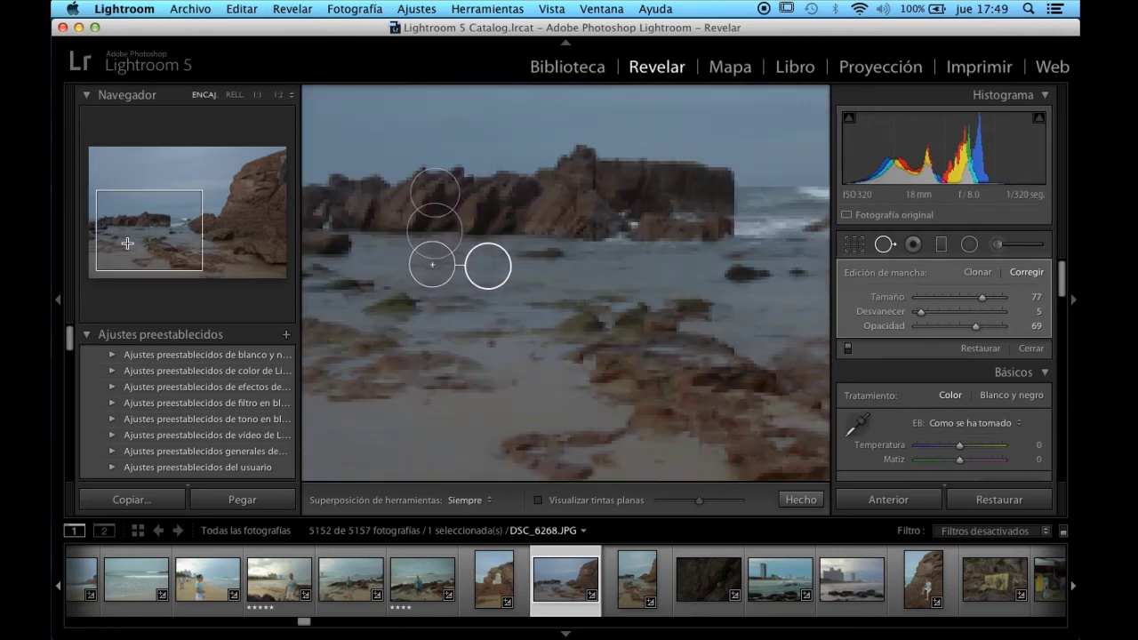
left_click(787, 496)
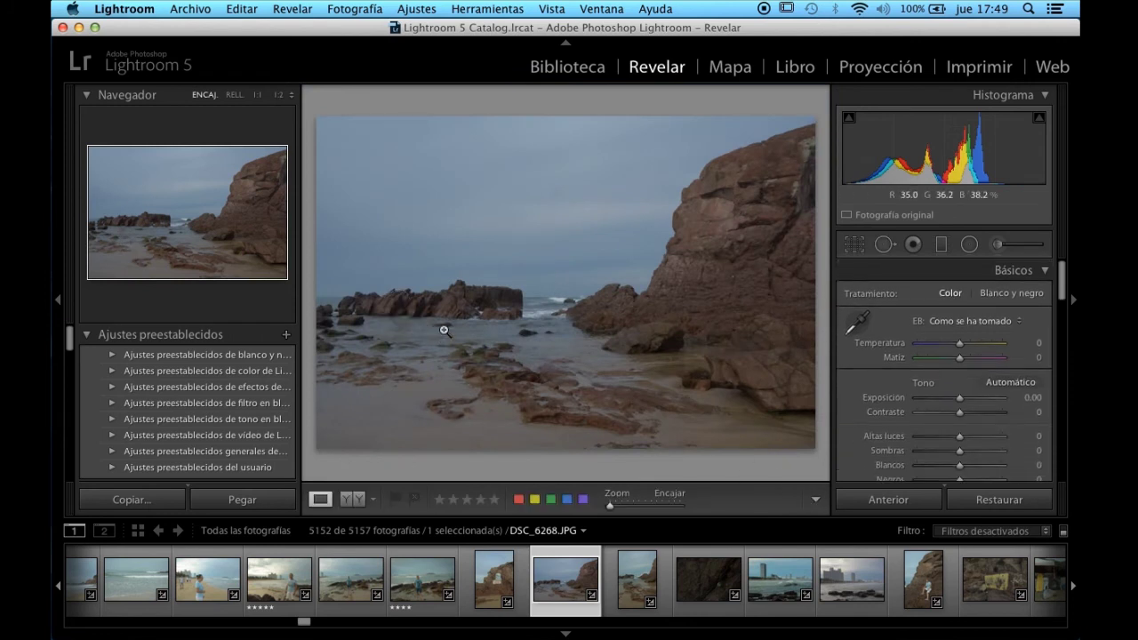
key("y")
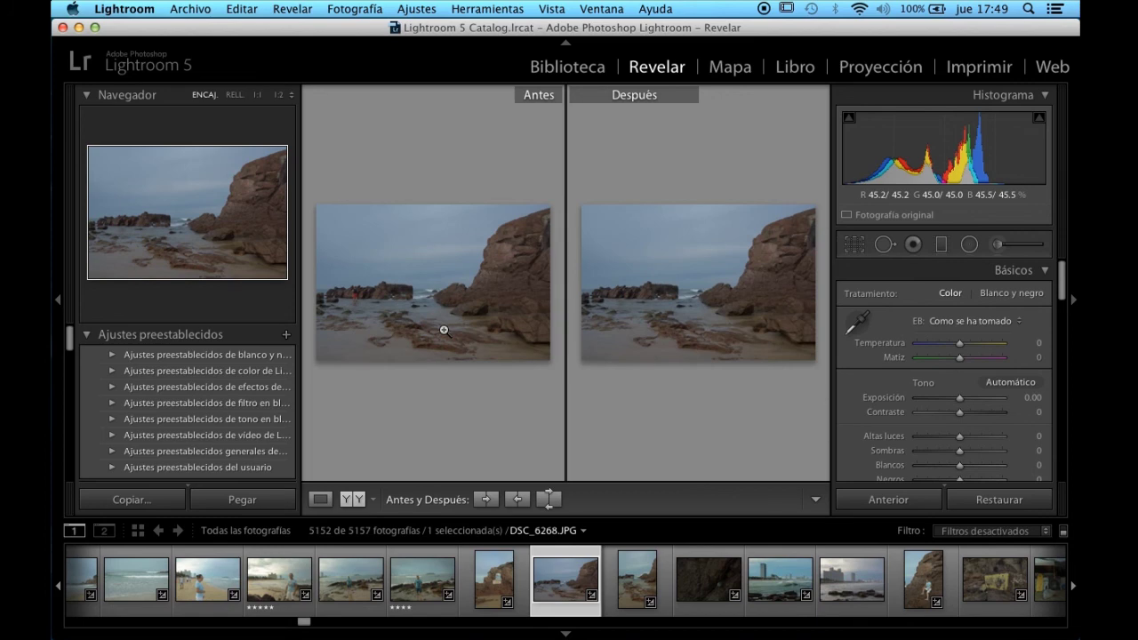
key("y")
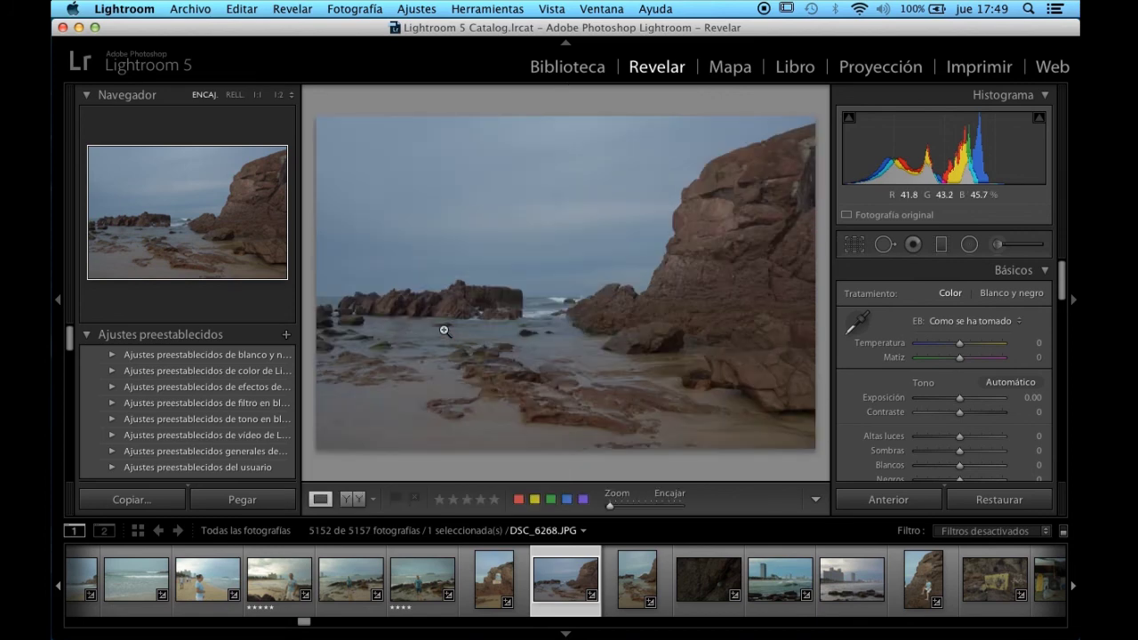
left_click(426, 311)
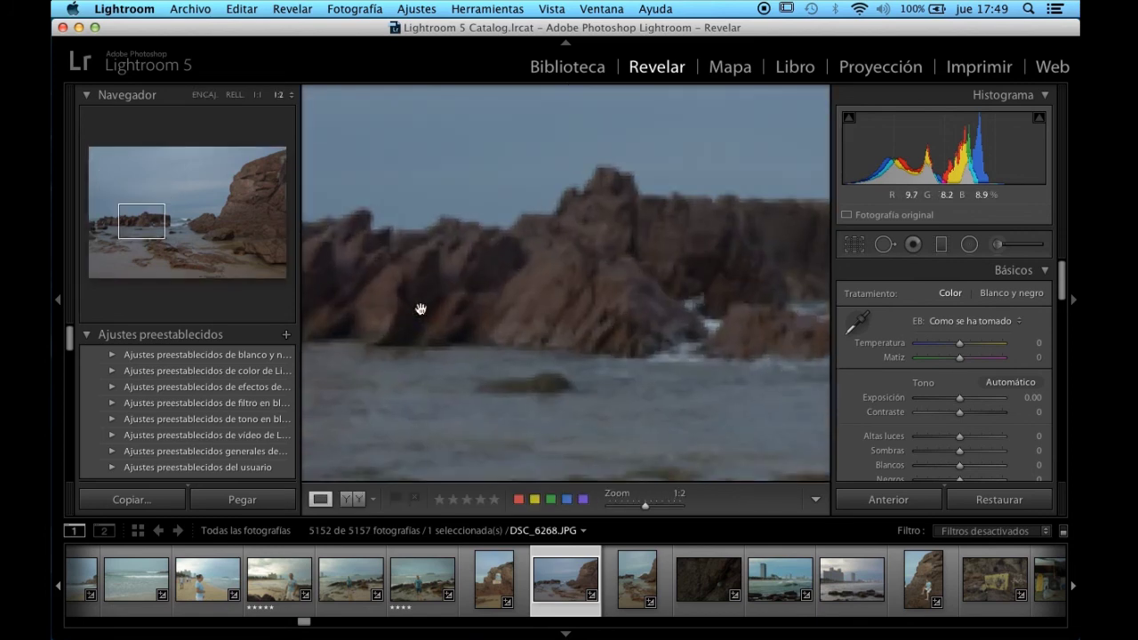
left_click_drag(460, 300, 620, 302)
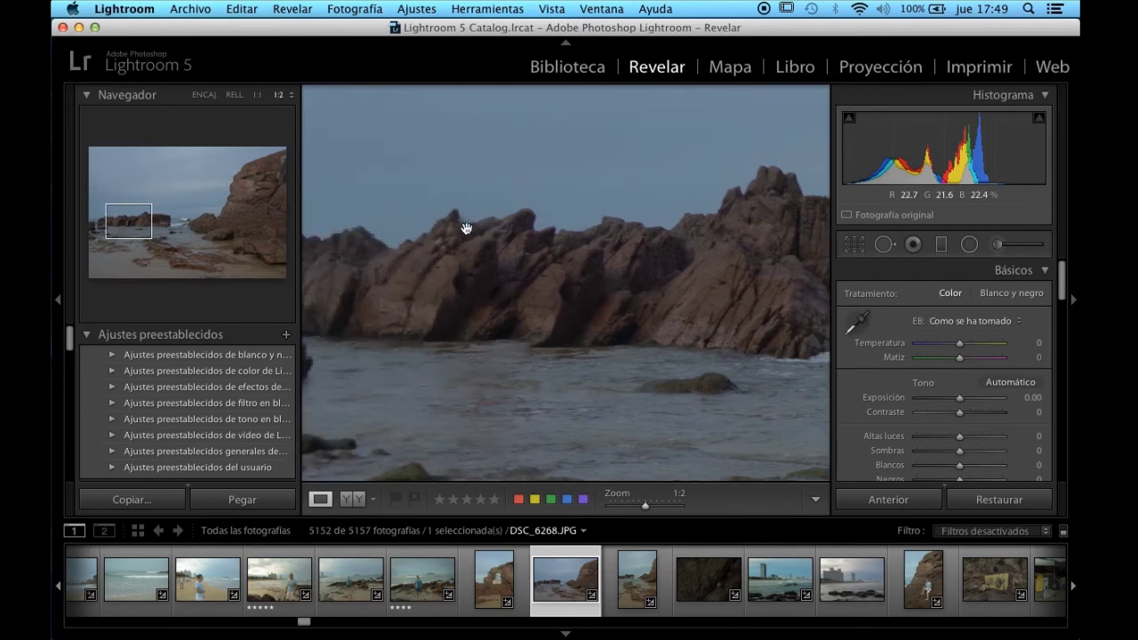
key("z")
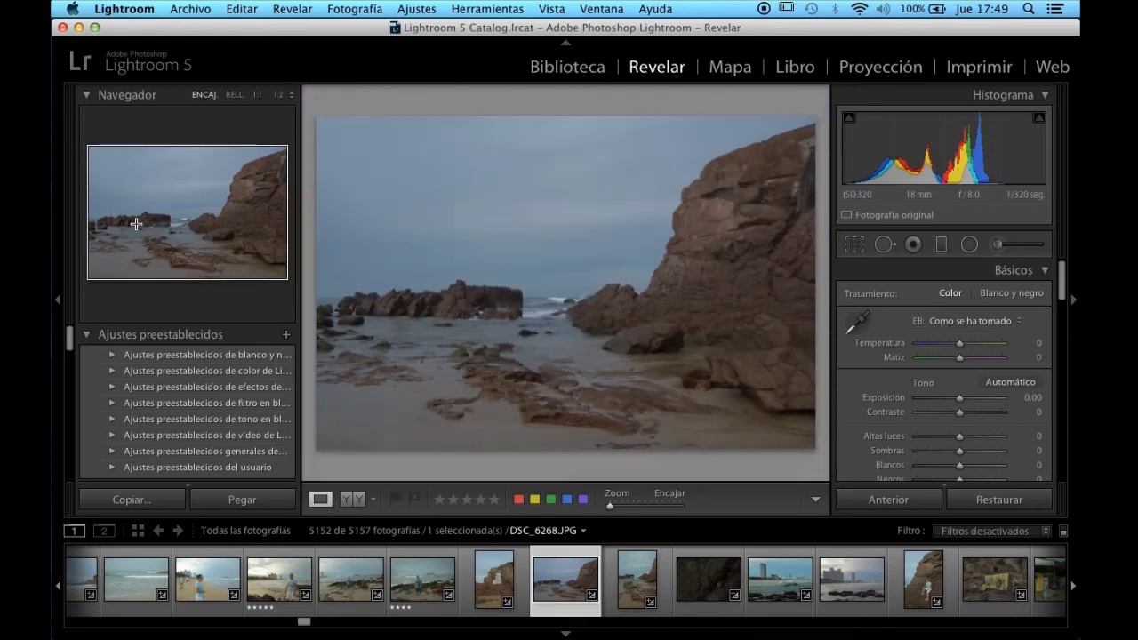
key("y")
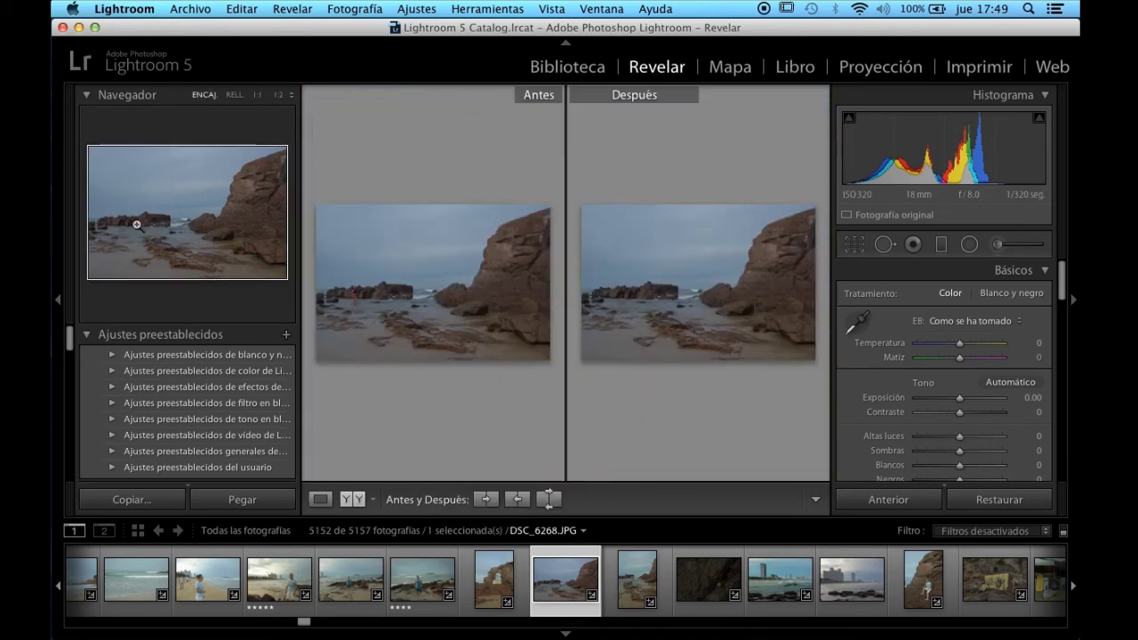
left_click(363, 298)
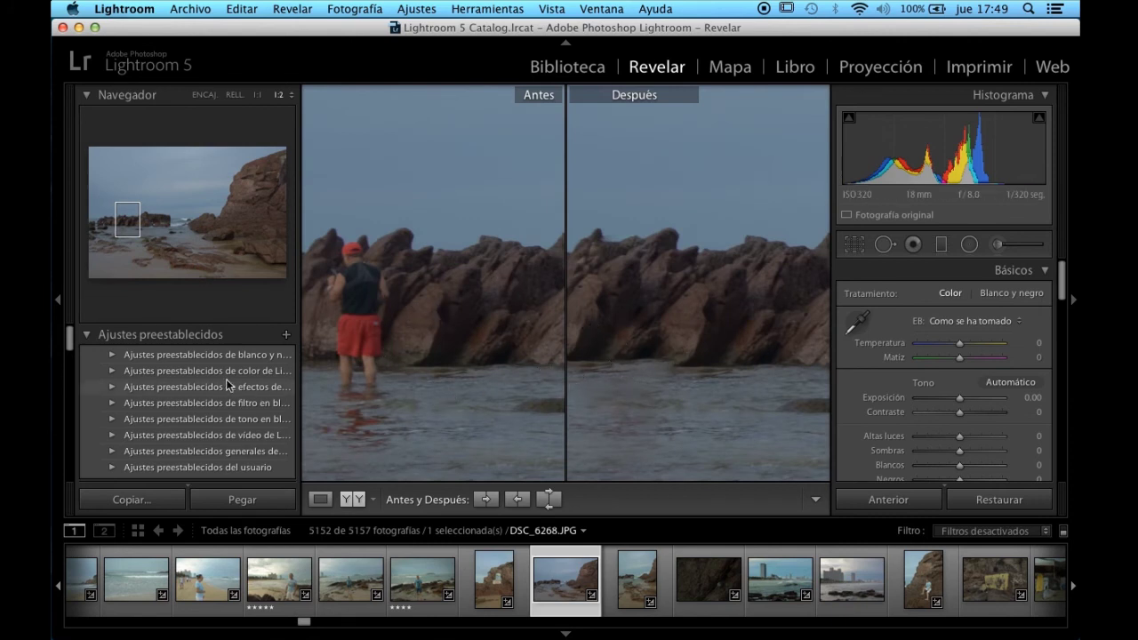
left_click(130, 224)
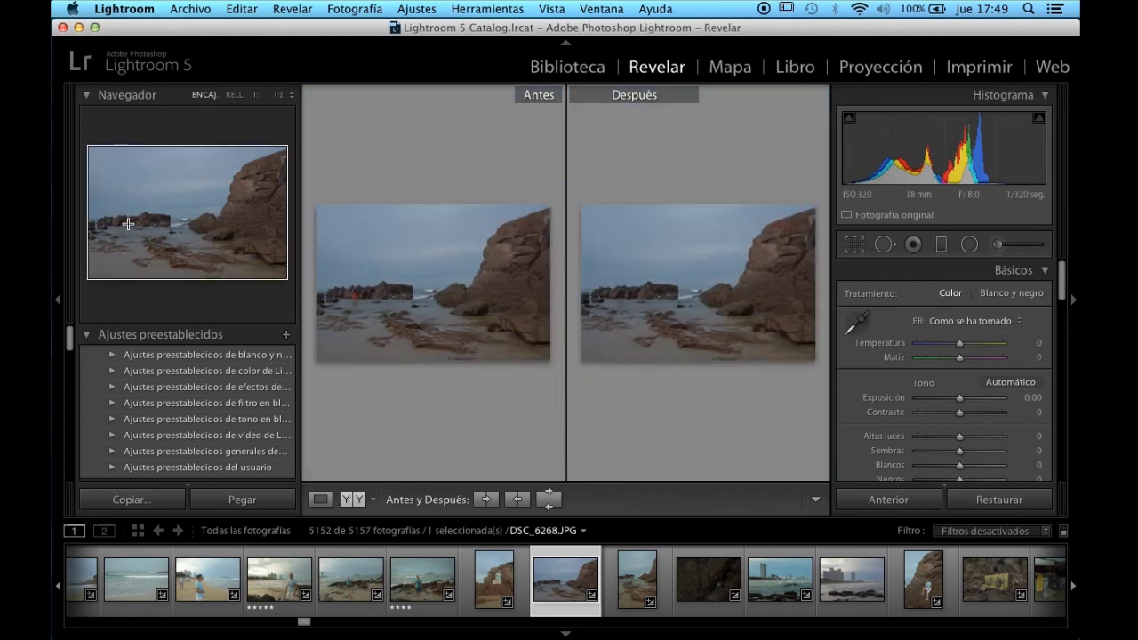
left_click(55, 301)
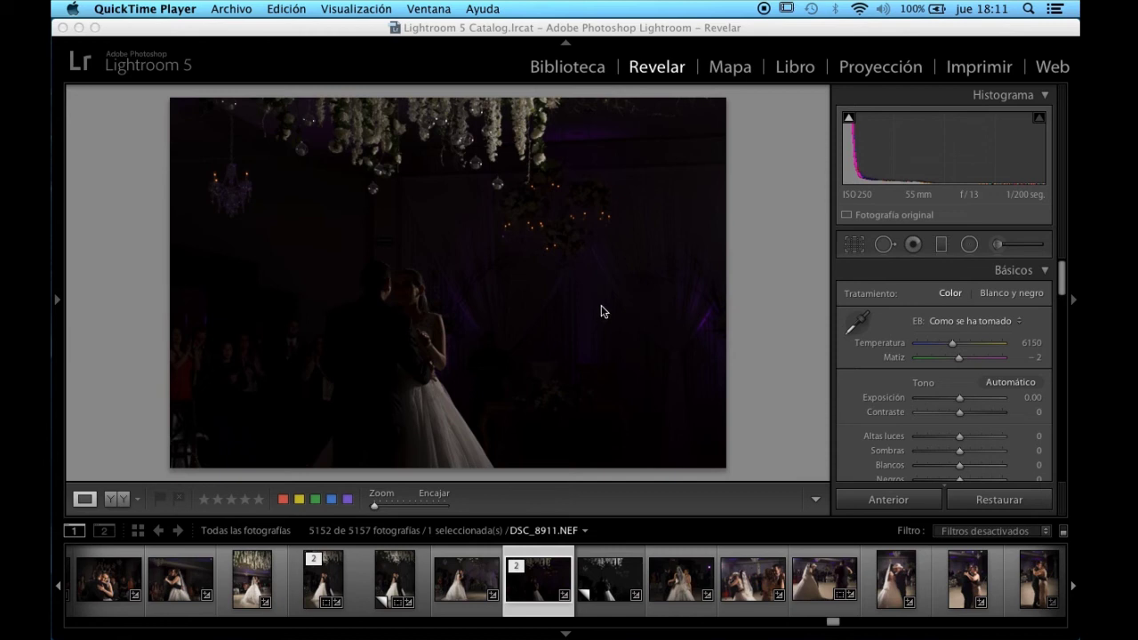
Step: Draw an oval radial filter on DSC_8911, then move and widen it around the dancing couple
left_click(970, 249)
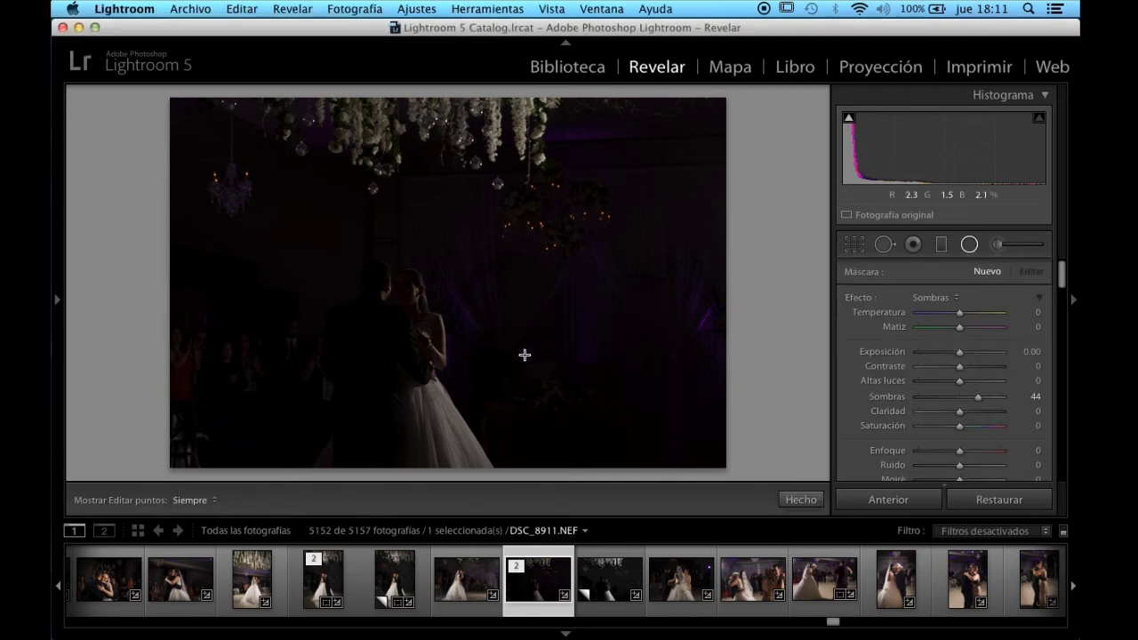
left_click_drag(414, 282, 472, 398)
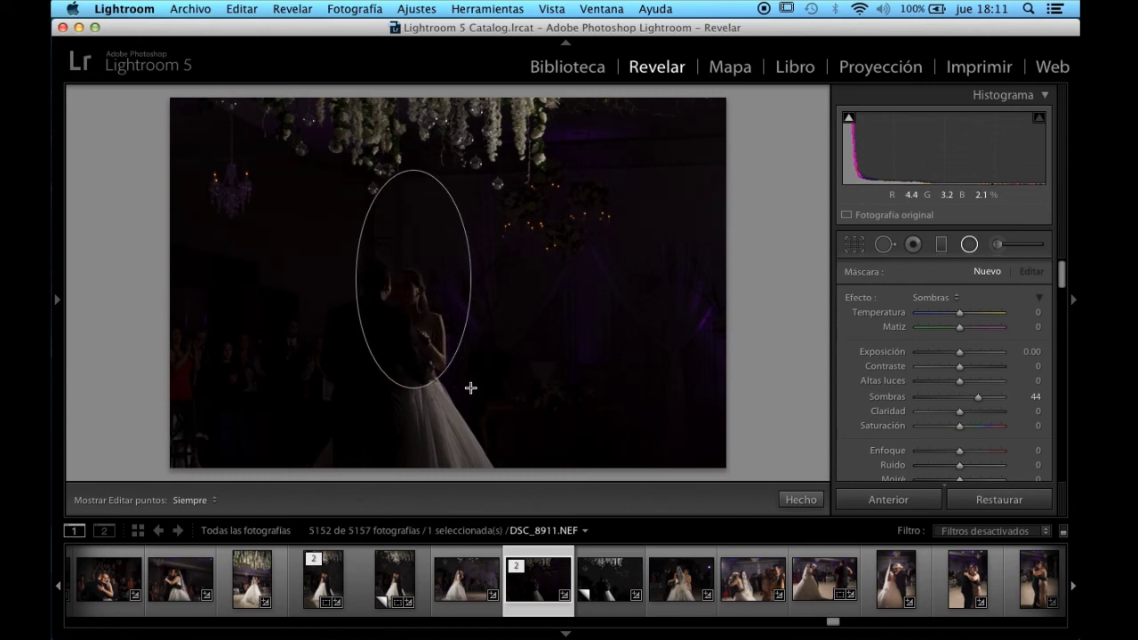
left_click_drag(413, 280, 402, 359)
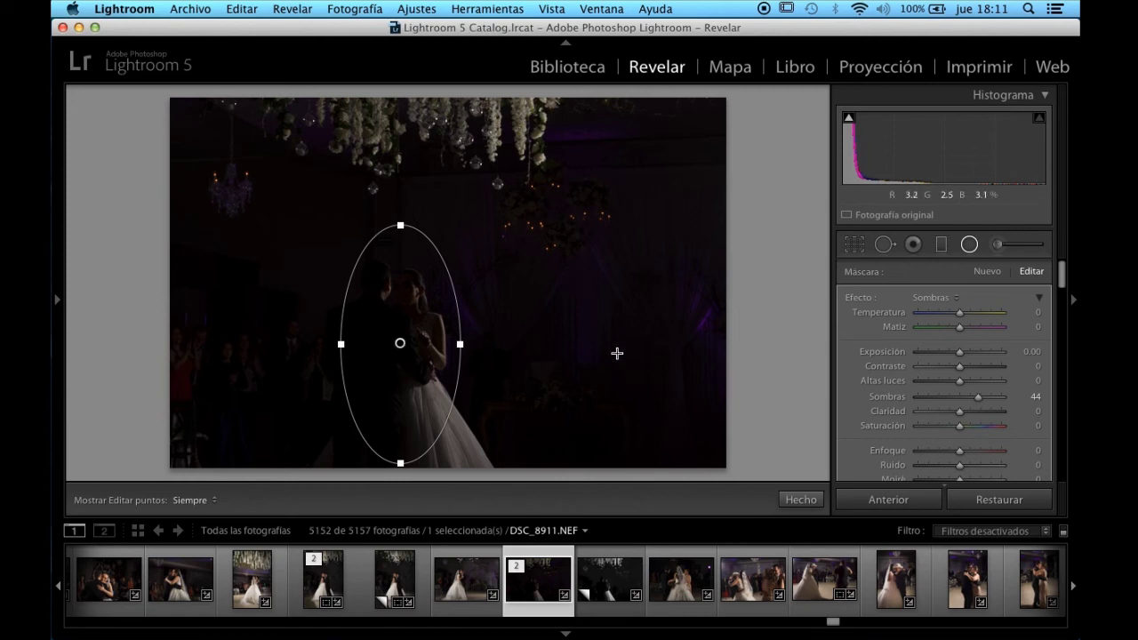
left_click_drag(459, 345, 465, 346)
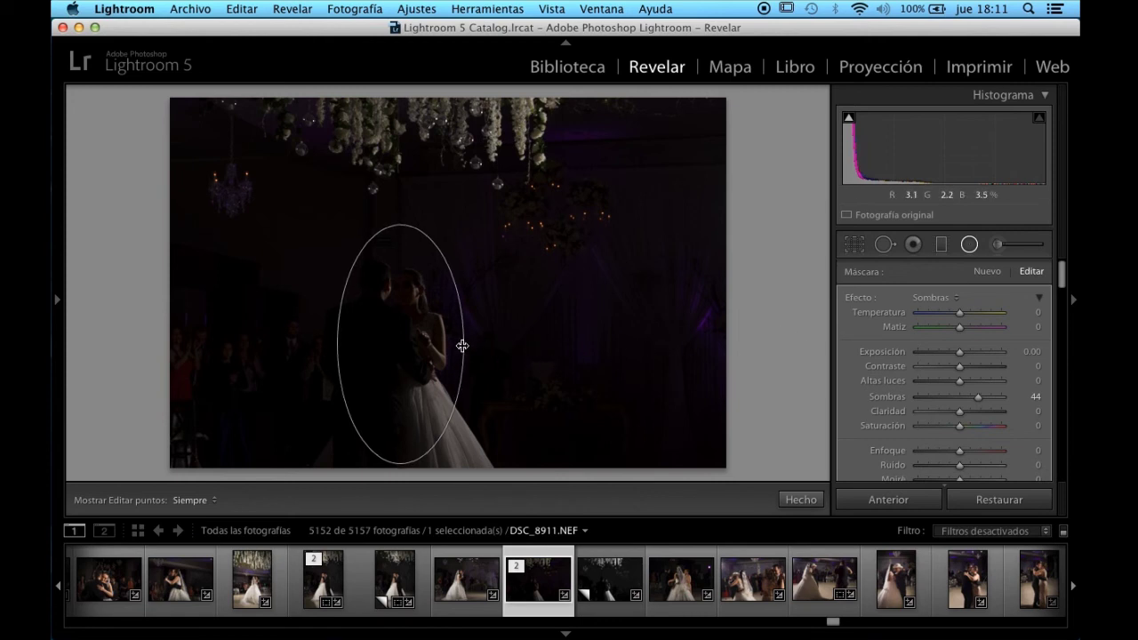
left_click_drag(406, 332, 401, 336)
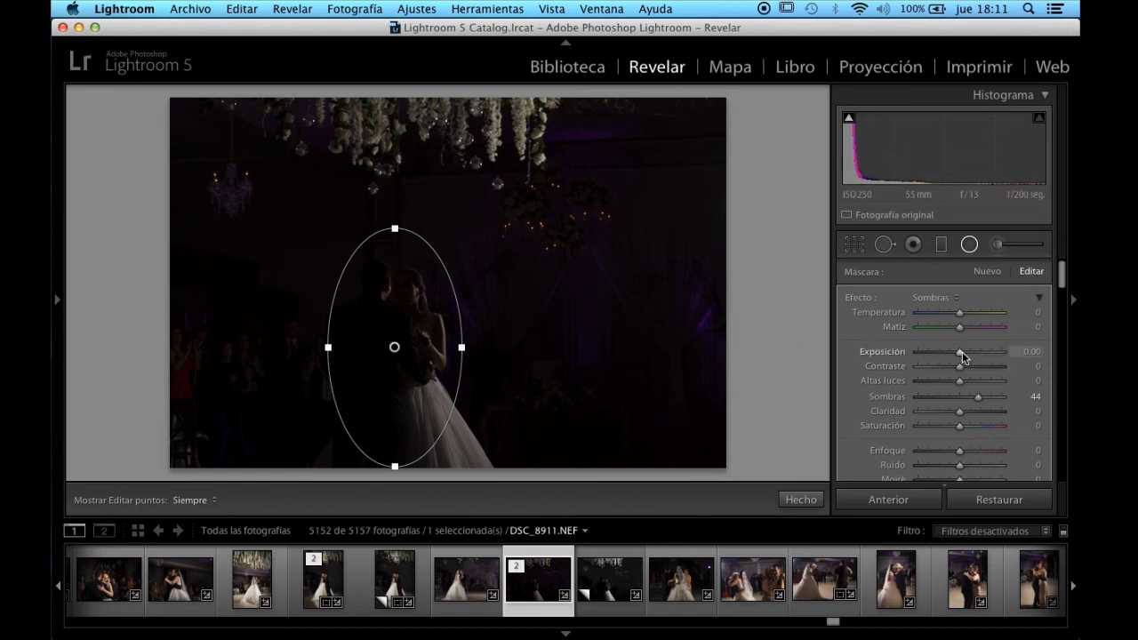
Step: Set the radial filter's exposure to -1.54 and enable Invert Mask
left_click_drag(961, 351, 992, 351)
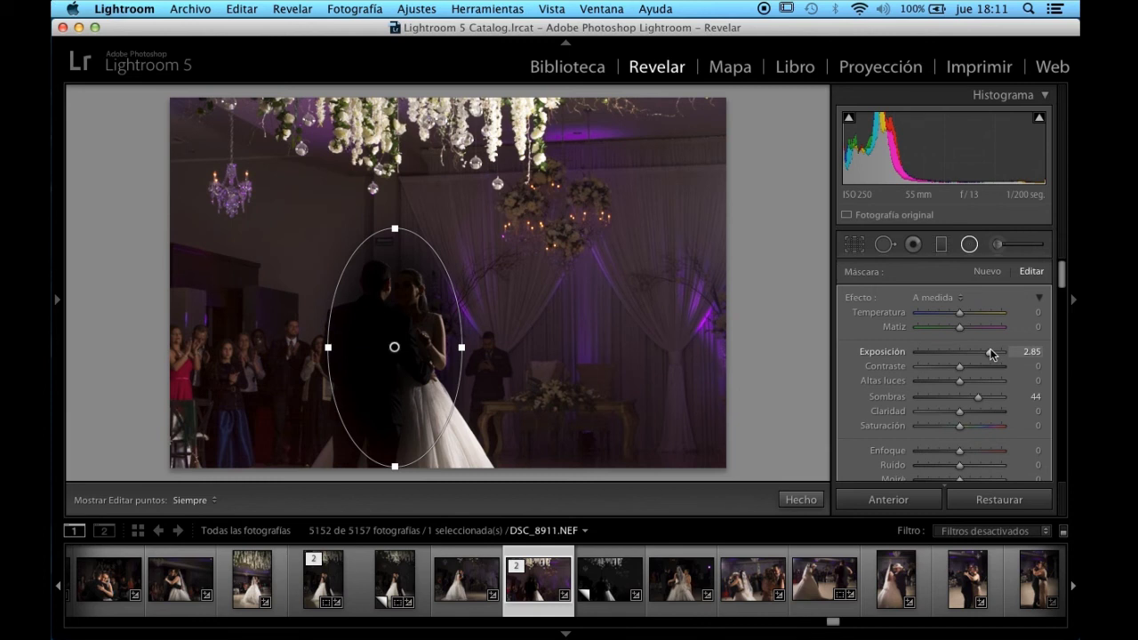
key("i")
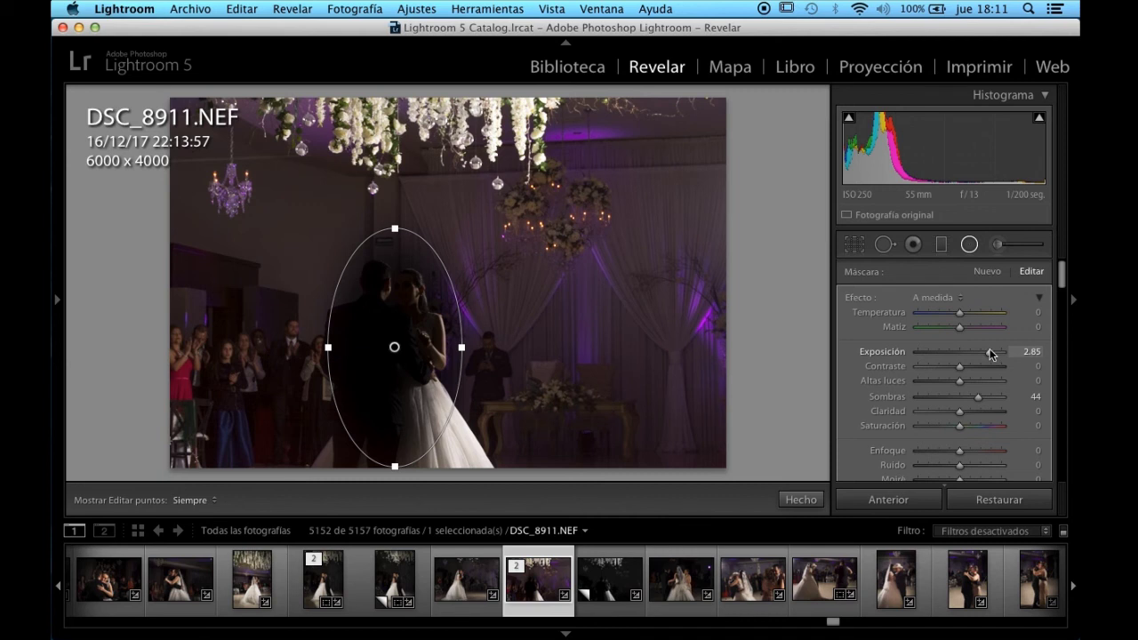
key("i")
key("i")
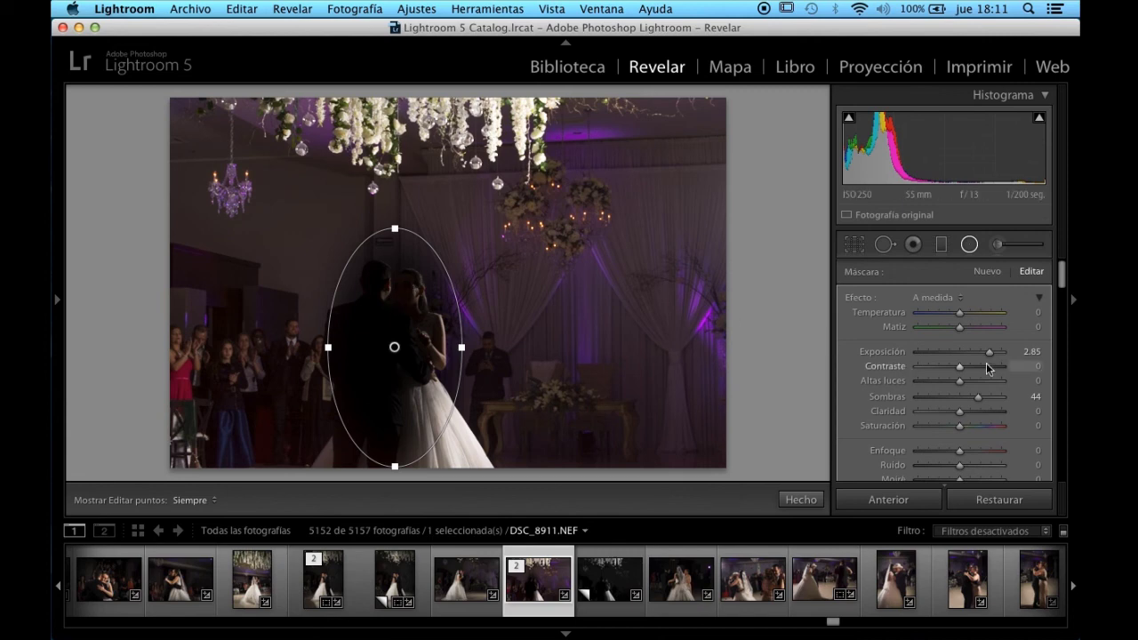
left_click_drag(990, 354, 945, 353)
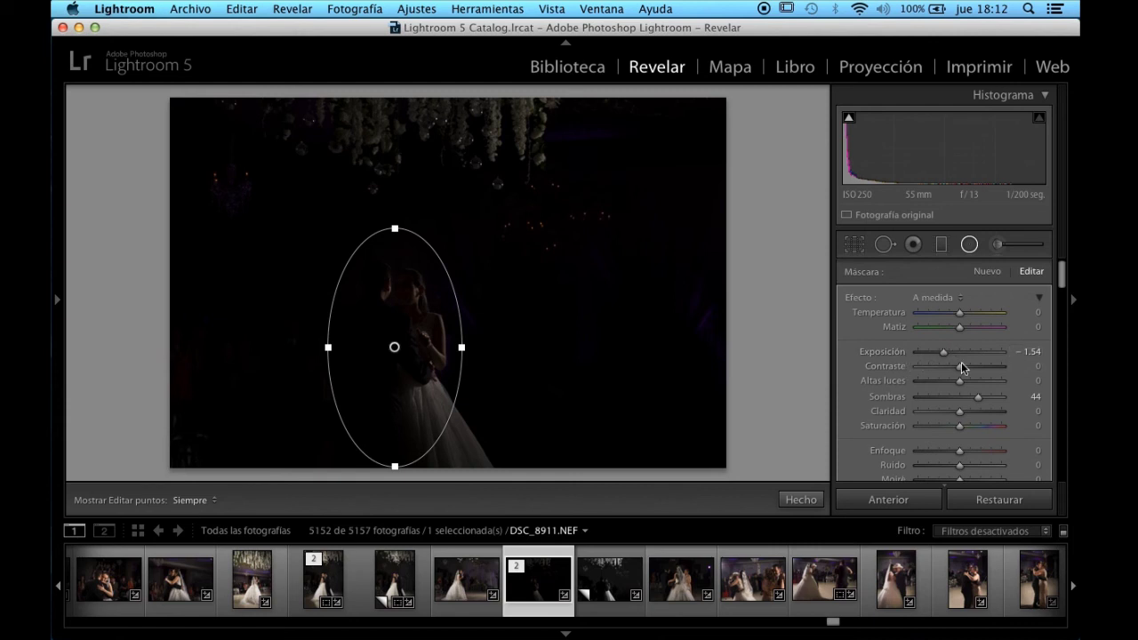
scroll(956, 371, "down", 2)
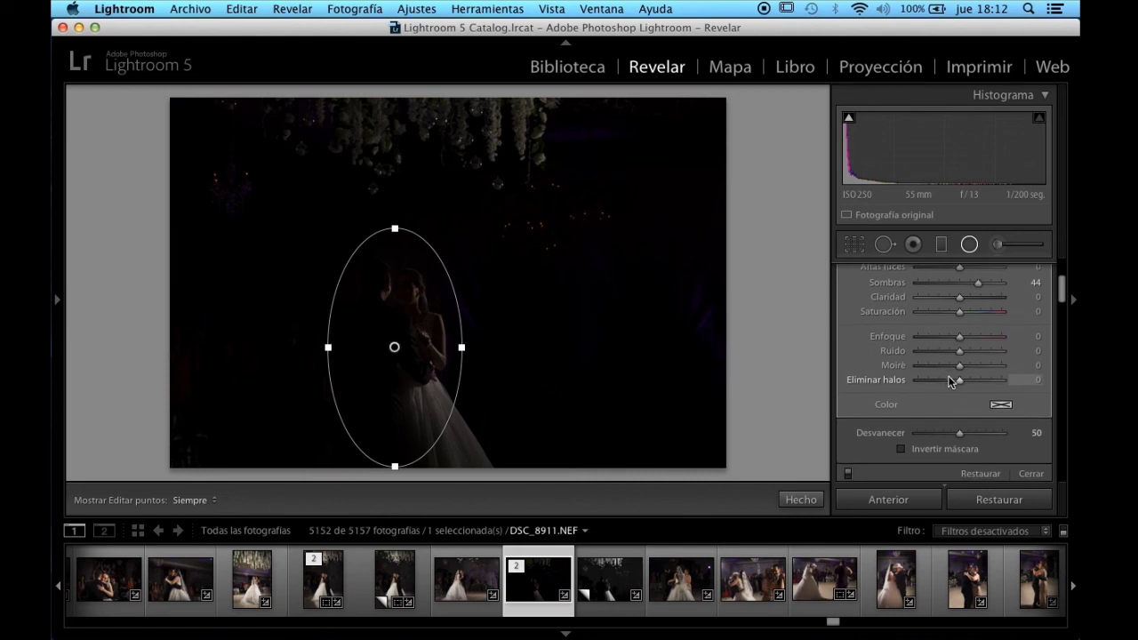
scroll(948, 381, "down", 4)
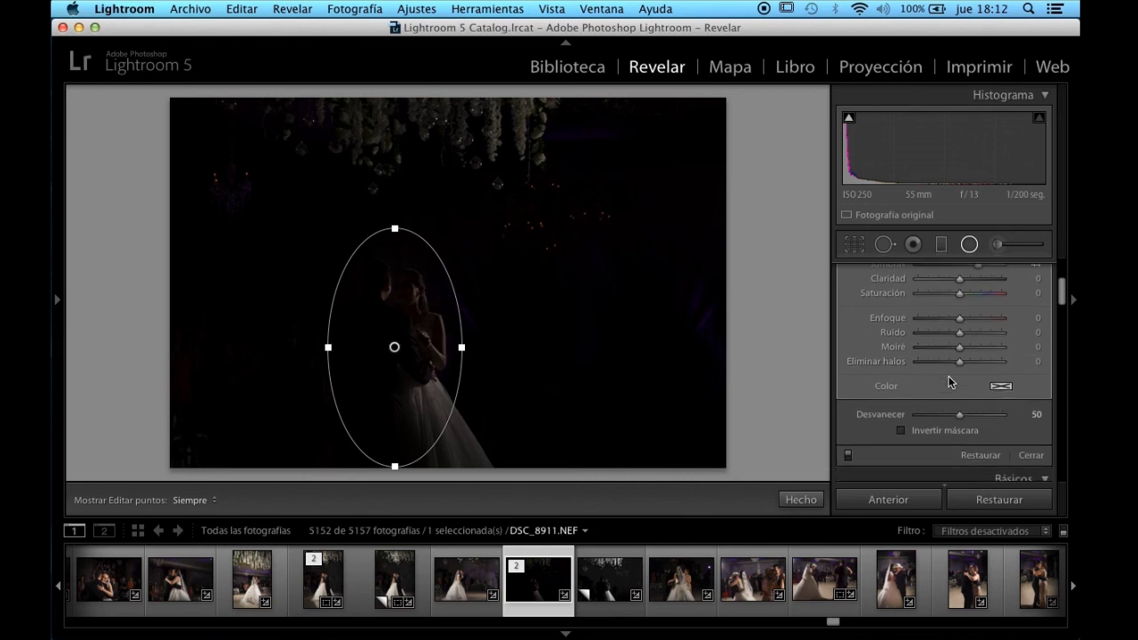
left_click(902, 416)
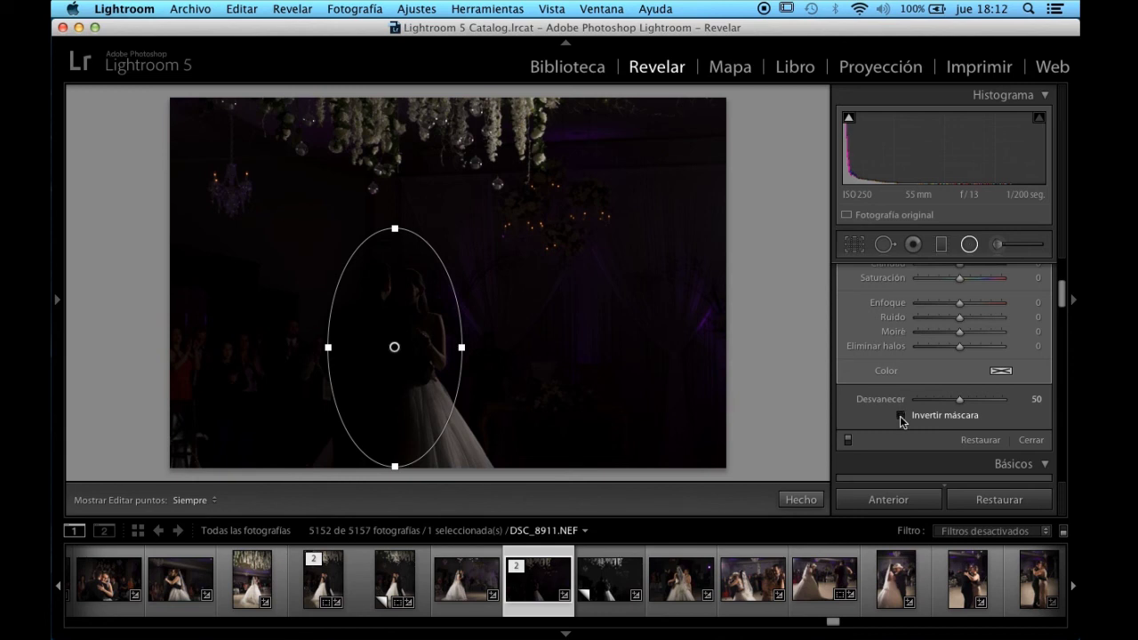
Step: Compare the mask inverted and not, then raise the filter exposure from 0.15 upward
left_click(899, 416)
scroll(914, 403, "up", 2)
scroll(915, 402, "up", 2)
scroll(915, 402, "up", 1)
left_click_drag(946, 328, 964, 329)
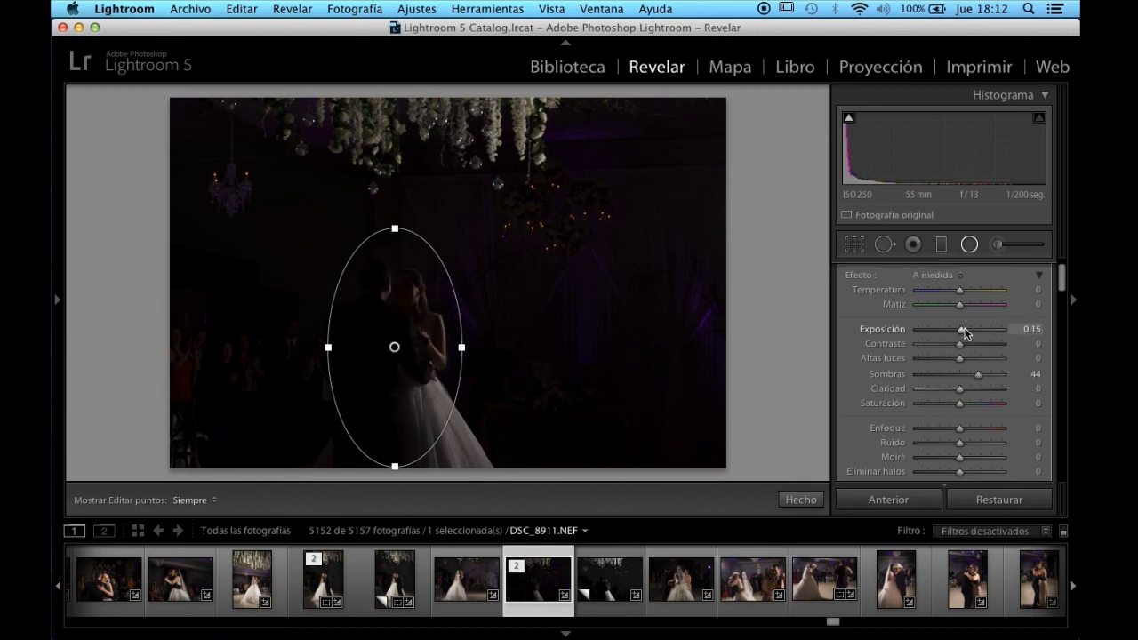
left_click_drag(965, 333, 969, 330)
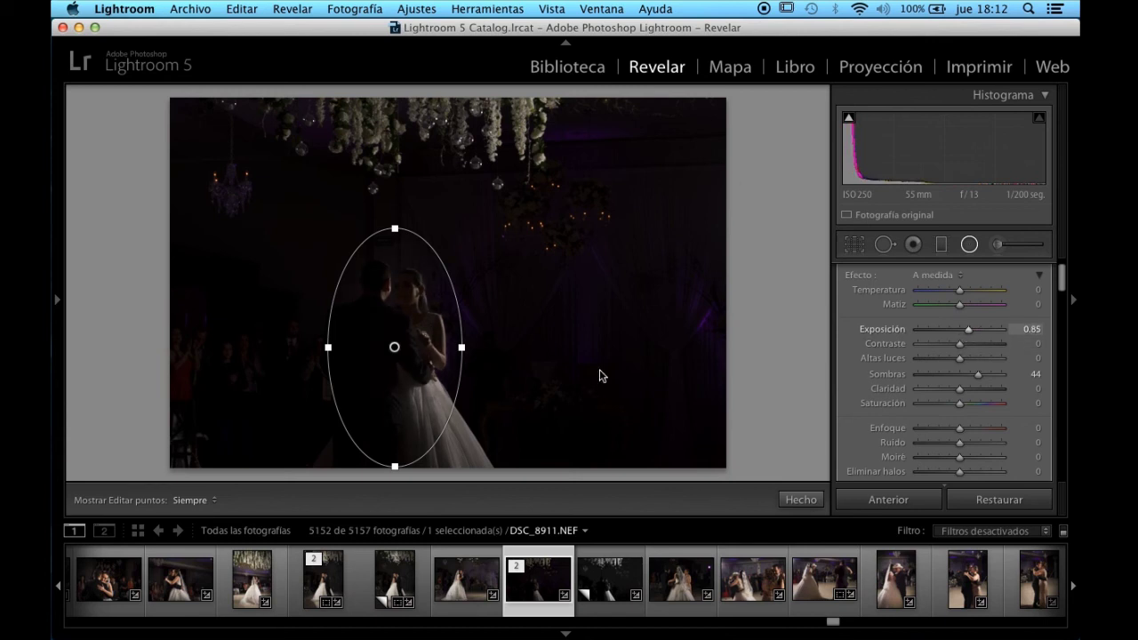
Step: Tilt and enlarge the oval to fit the couple, with Shadows 17 and Exposure 0.92
left_click_drag(406, 459, 438, 473)
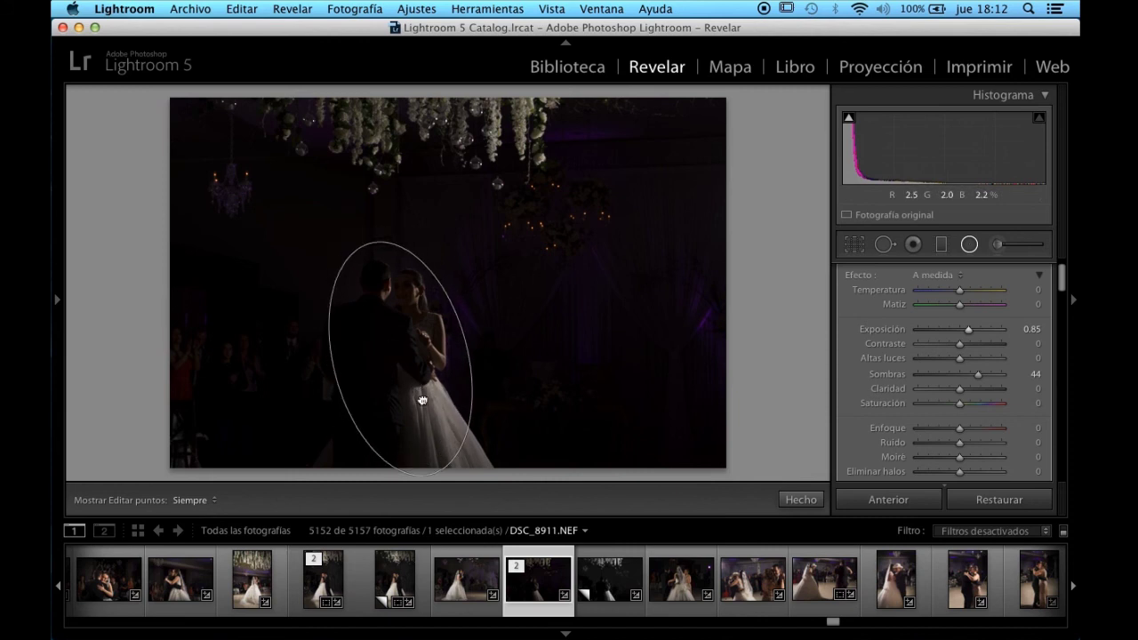
mouse_move(978, 377)
left_mouse_down()
mouse_move(1002, 379)
mouse_move(970, 373)
left_mouse_up()
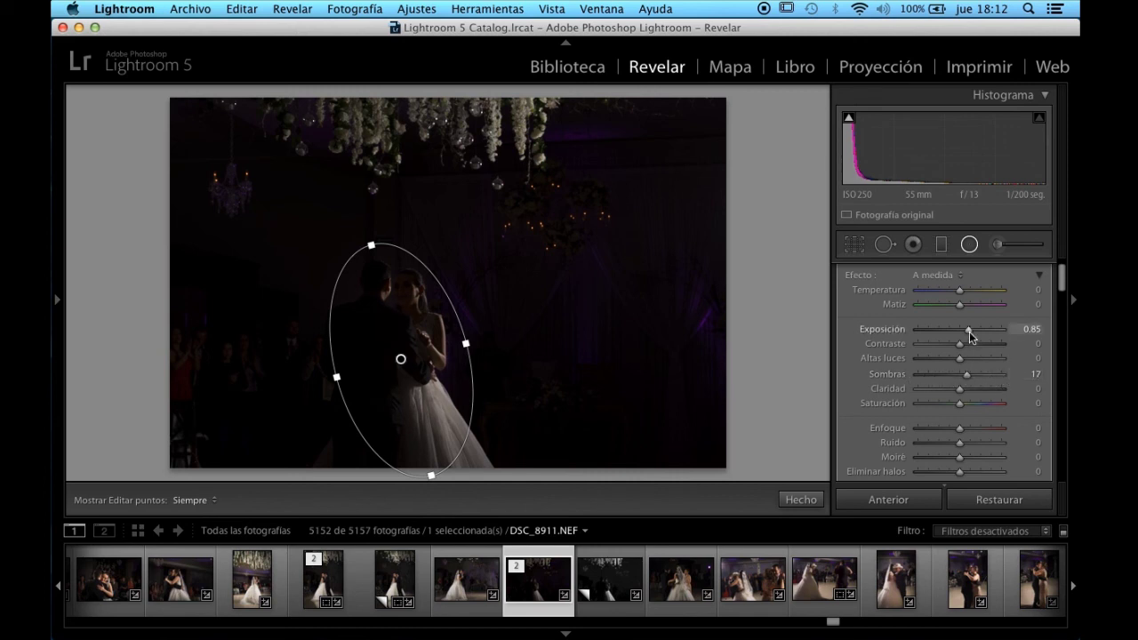
left_click_drag(971, 336, 972, 335)
scroll(980, 369, "up", 1)
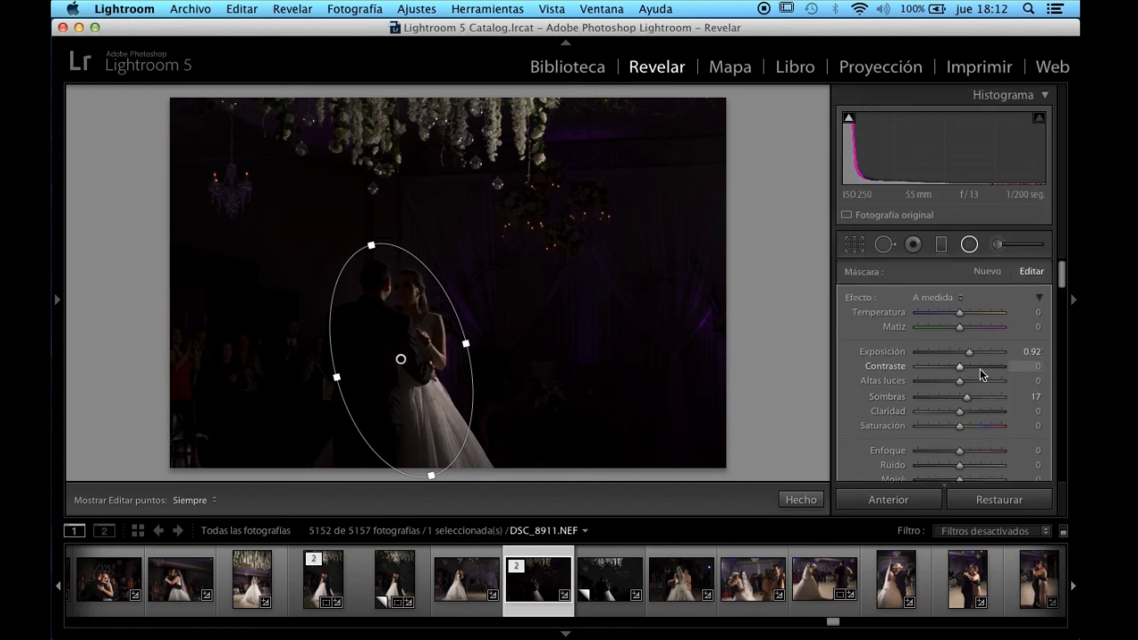
Step: Close the radial filter, convert DSC_8911 to Black & White, and set Contrast to +9
left_click(970, 245)
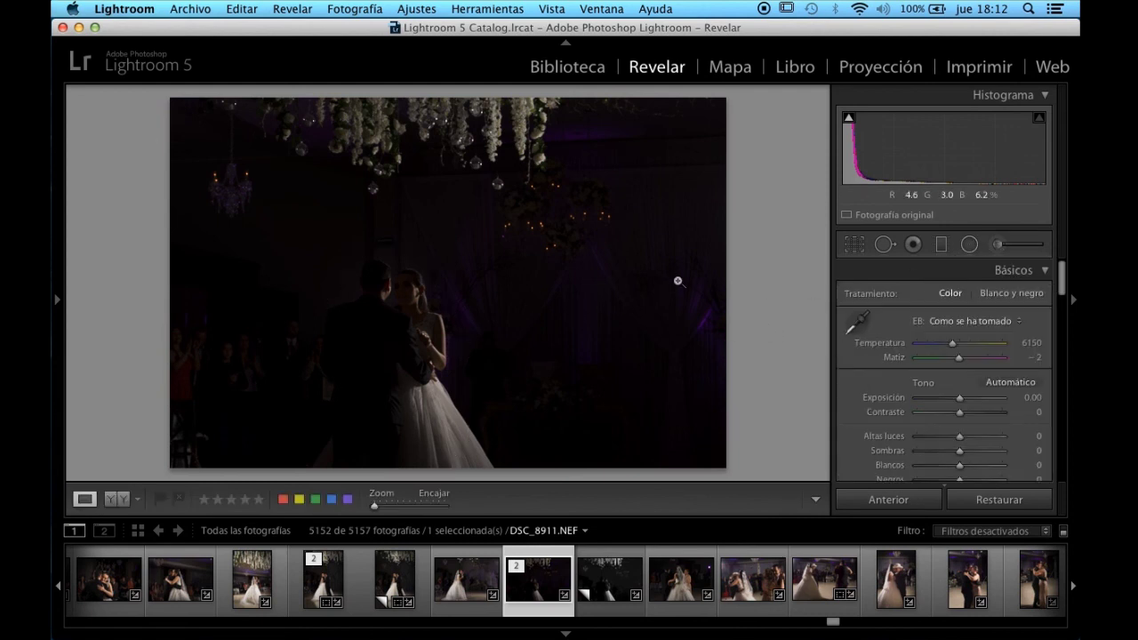
left_click(1003, 299)
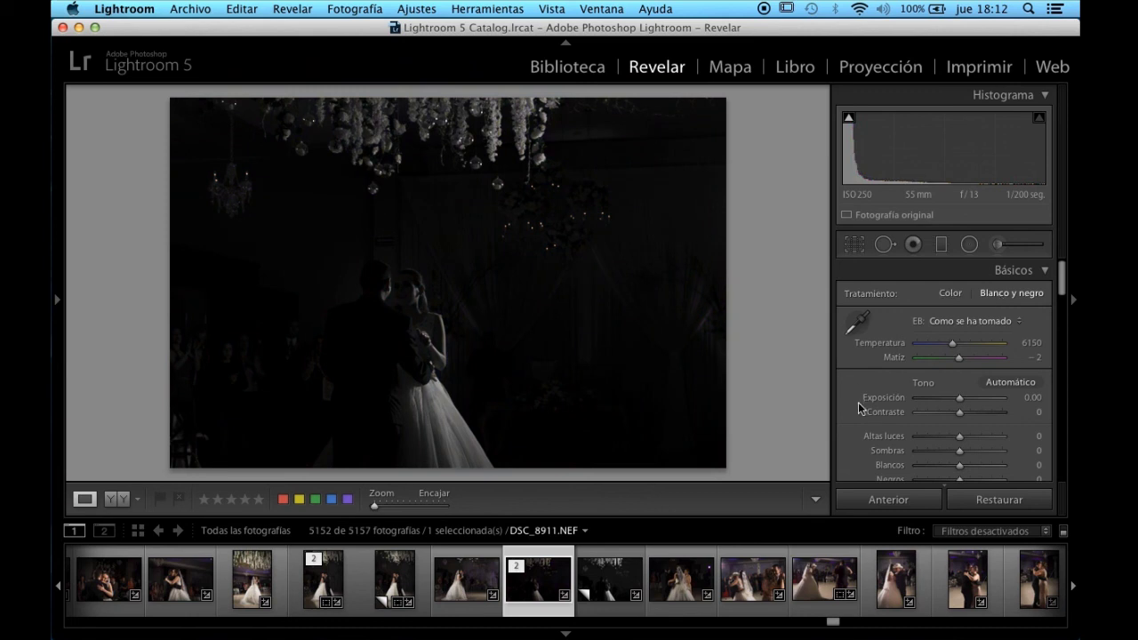
scroll(955, 380, "down", 2)
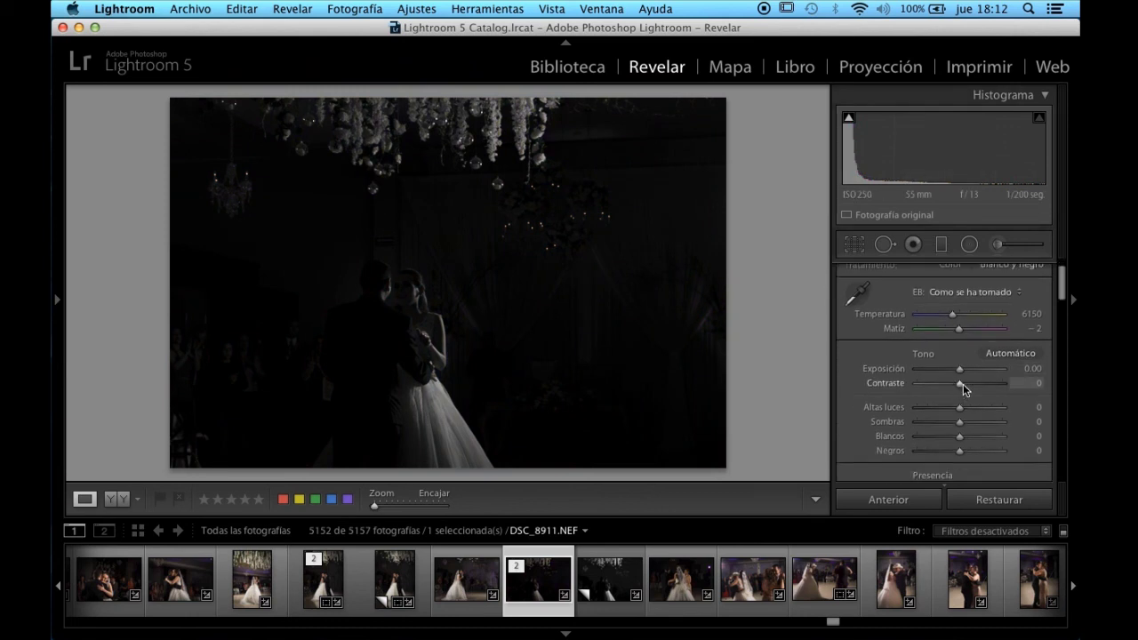
mouse_move(963, 385)
left_mouse_down()
mouse_move(977, 383)
mouse_move(915, 370)
mouse_move(968, 387)
left_mouse_up()
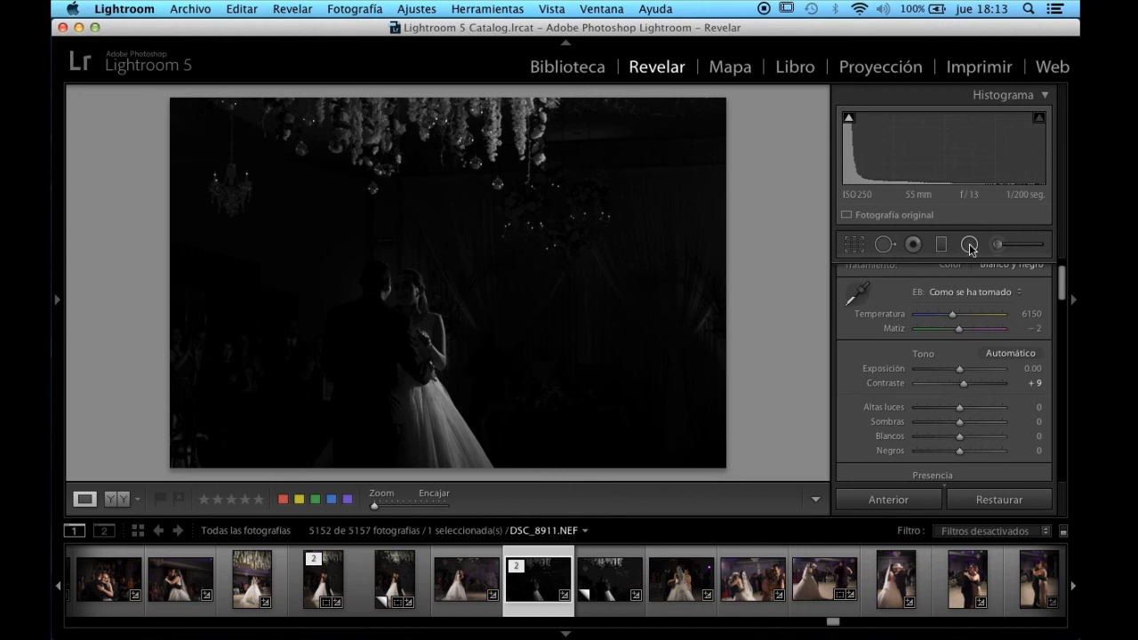
Step: Raise the black-and-white photo's Clarity, then ease it back to a milder amount
scroll(956, 382, "down", 3)
scroll(963, 389, "down", 3)
scroll(964, 389, "down", 4)
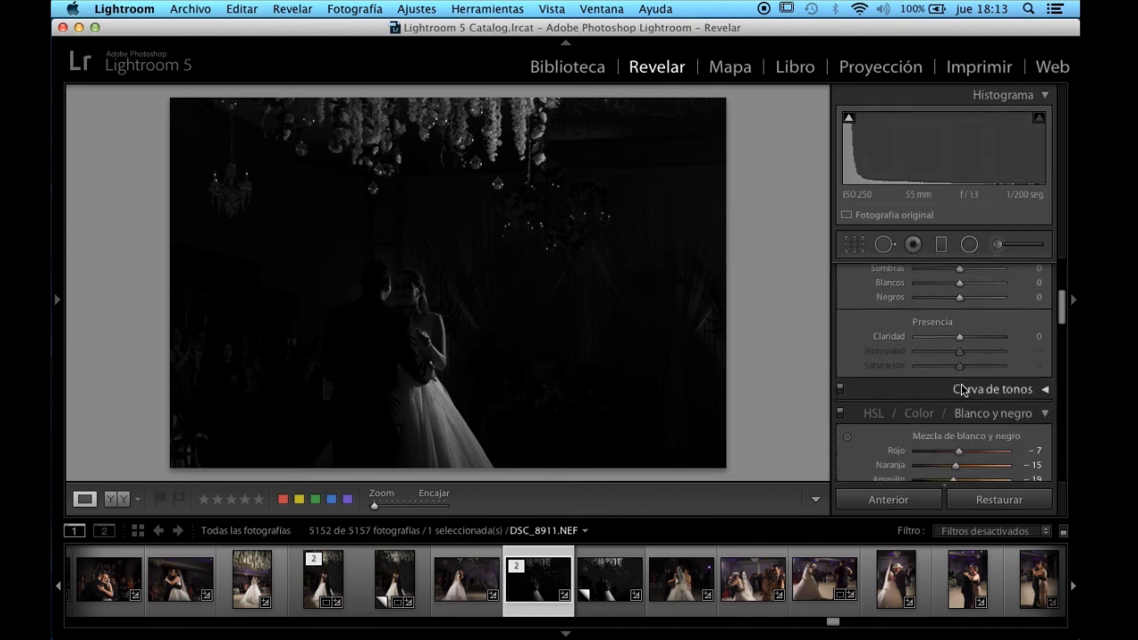
left_click_drag(965, 338, 1013, 338)
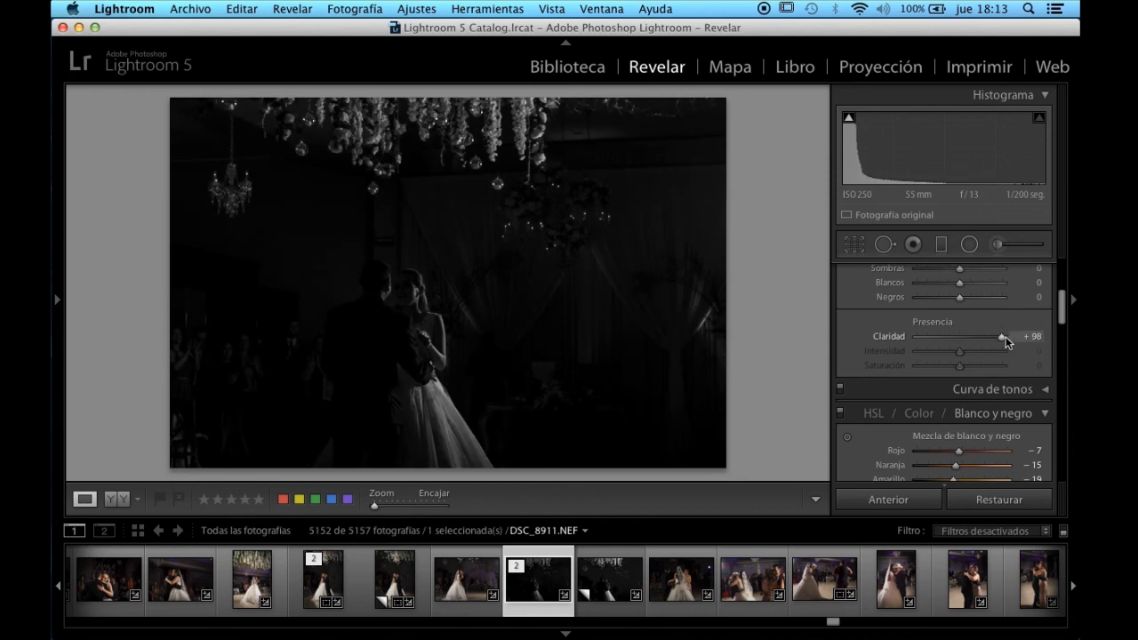
left_click_drag(996, 337, 962, 339)
scroll(959, 356, "down", 2)
scroll(953, 388, "down", 2)
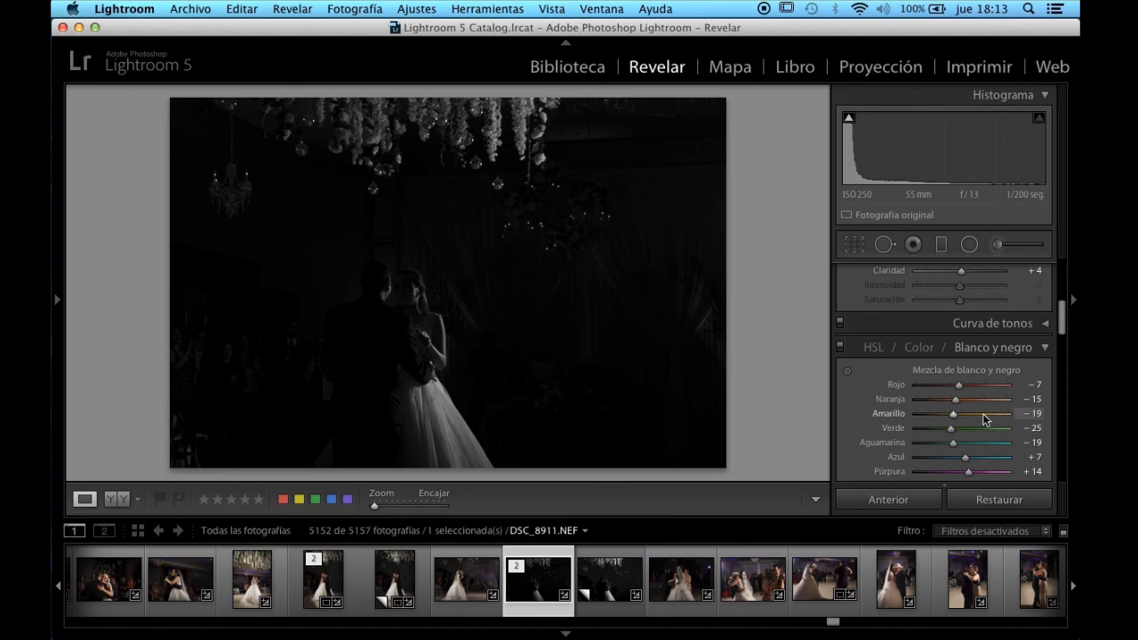
Step: Check Before/After, then retune the Orange and Yellow mix sliders, leaving Yellow at +50
key("y")
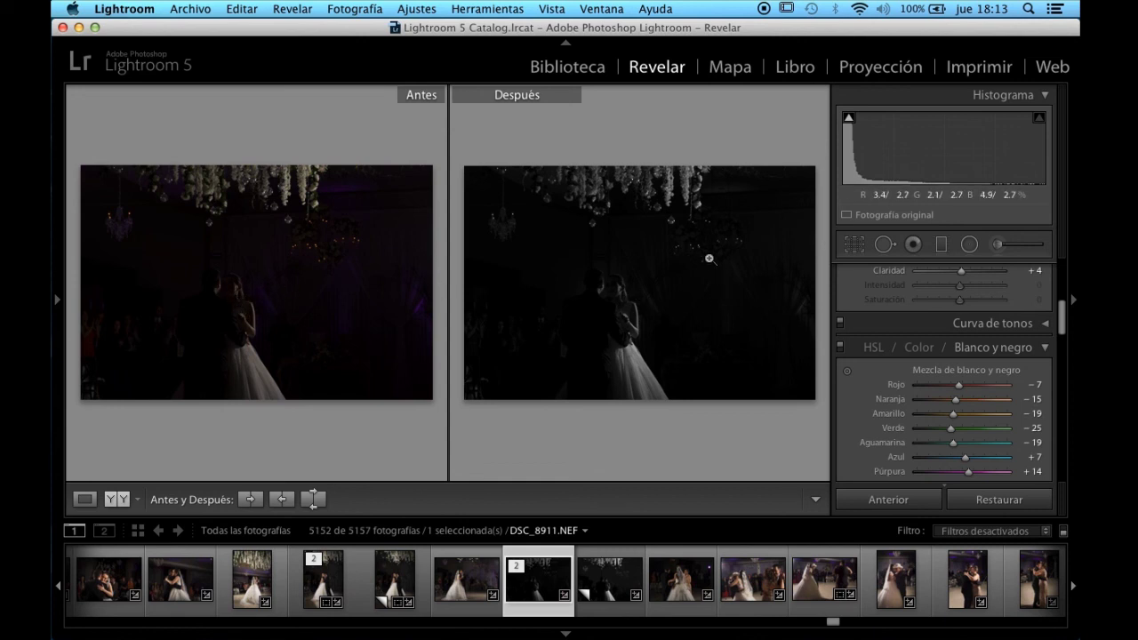
key("y")
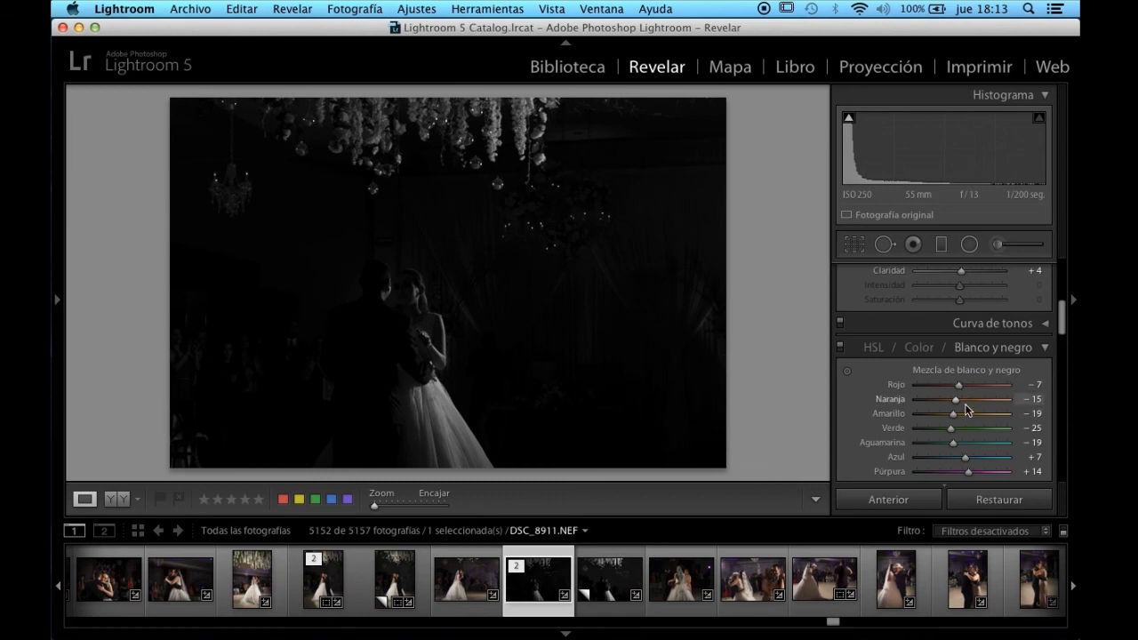
mouse_move(966, 402)
left_mouse_down()
mouse_move(1022, 400)
mouse_move(892, 402)
mouse_move(1028, 404)
left_mouse_up()
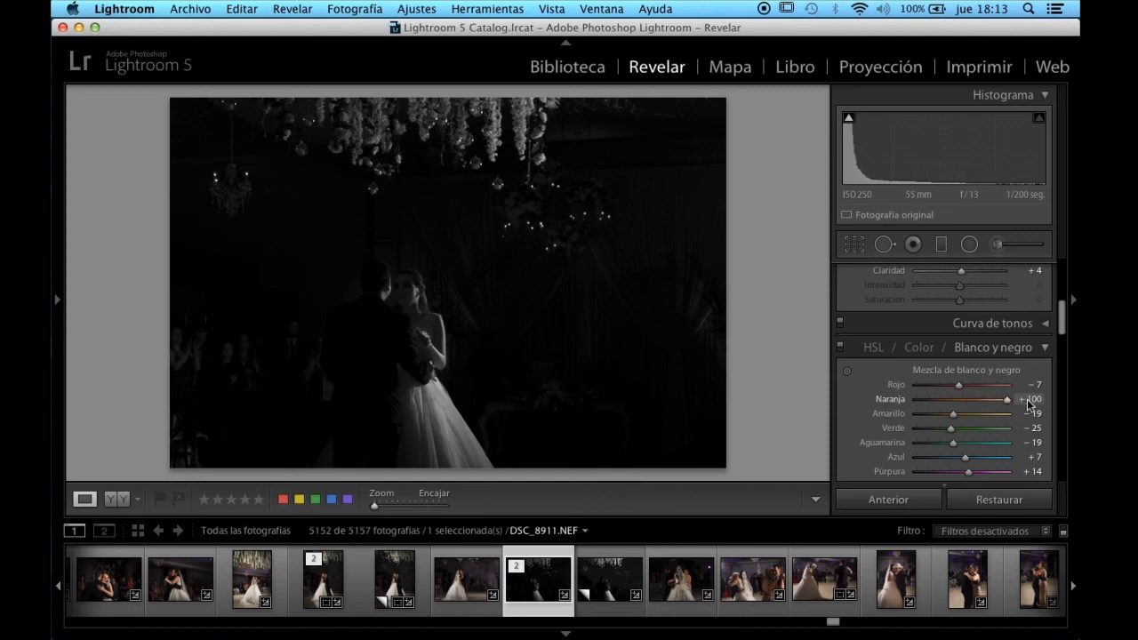
left_click_drag(1022, 403, 958, 404)
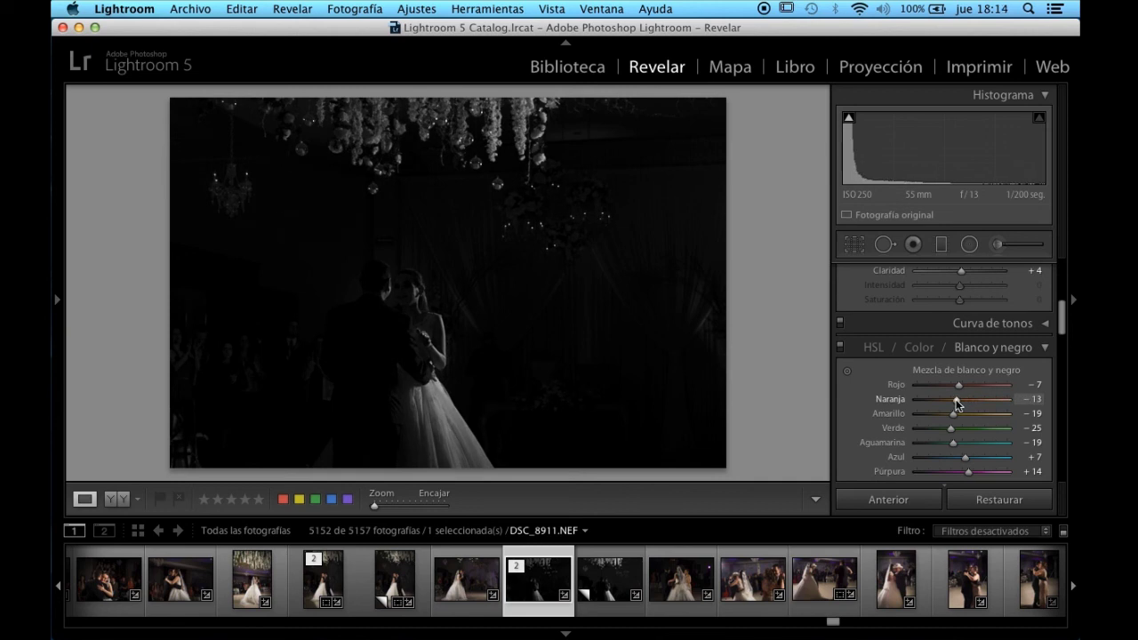
mouse_move(954, 413)
left_mouse_down()
mouse_move(1009, 415)
mouse_move(965, 414)
mouse_move(994, 415)
left_mouse_up()
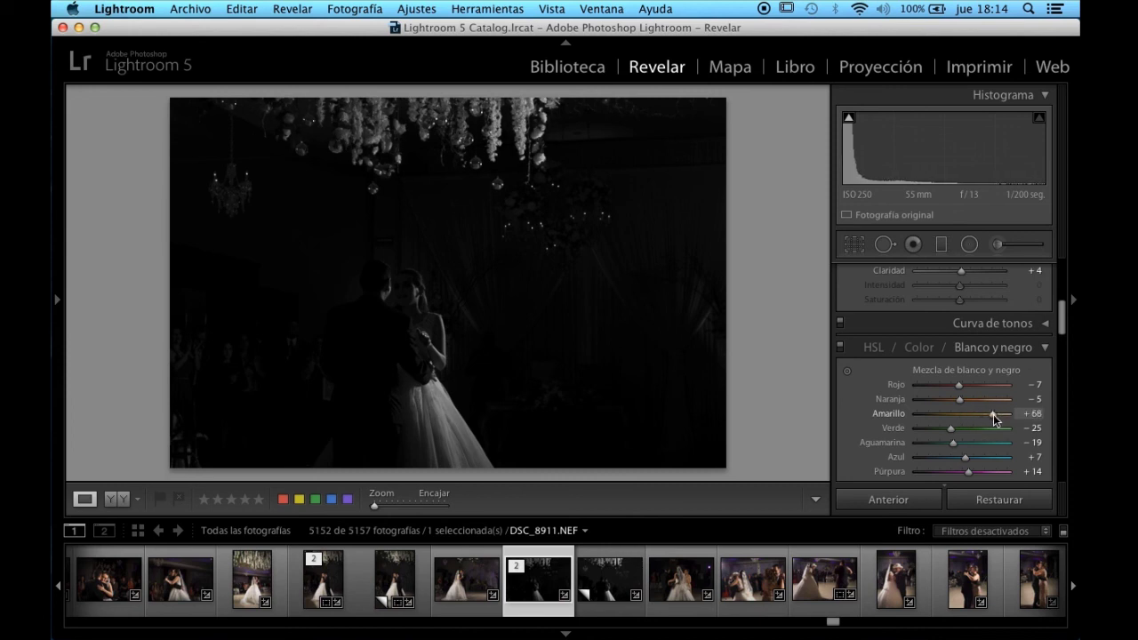
mouse_move(996, 414)
left_mouse_down()
mouse_move(933, 420)
mouse_move(987, 421)
left_mouse_up()
left_click(970, 244)
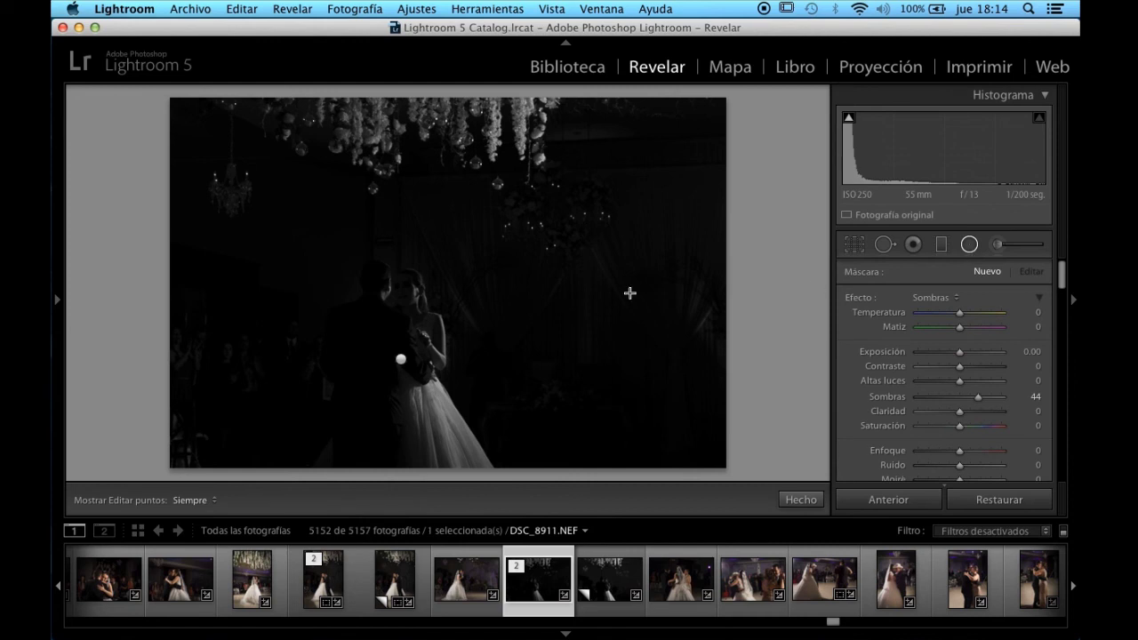
Step: Add a large radial filter around the couple at -1.00 outside exposure, then select DSC_8904
left_click_drag(334, 249, 461, 396)
left_click_drag(333, 247, 399, 346)
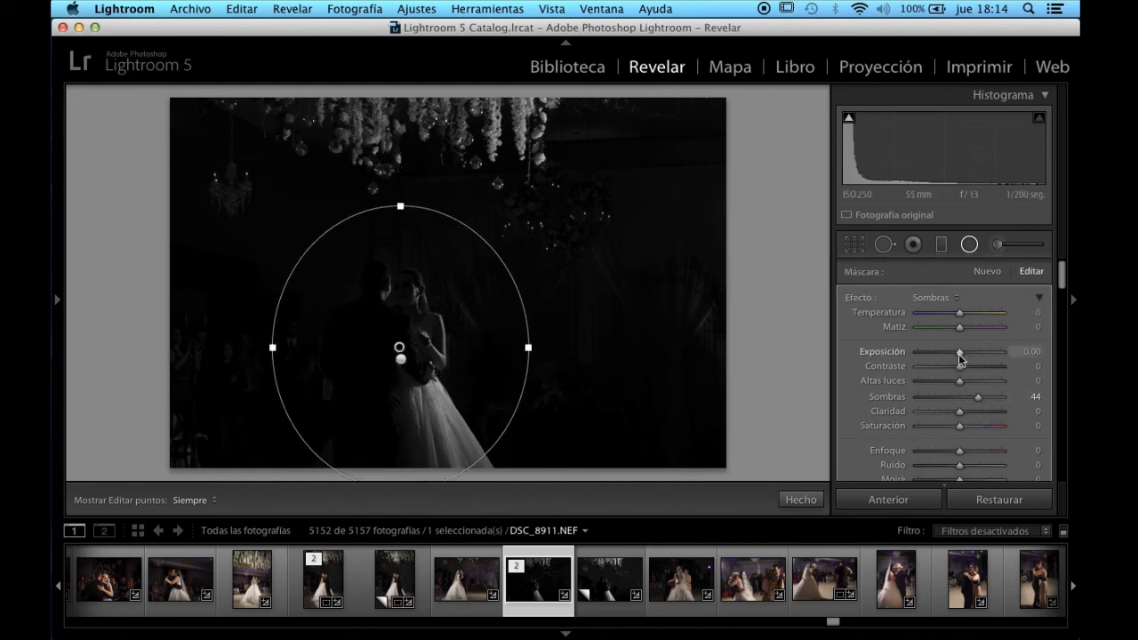
mouse_move(960, 355)
left_mouse_down()
mouse_move(938, 360)
mouse_move(957, 360)
left_mouse_up()
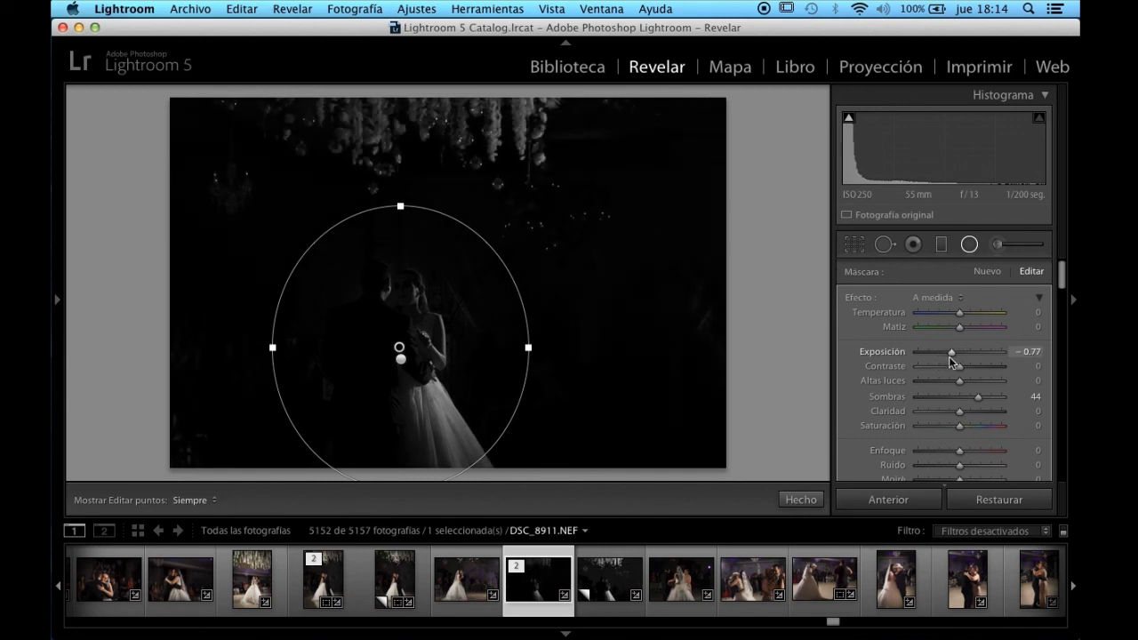
left_click_drag(956, 360, 949, 359)
mouse_move(529, 347)
left_mouse_down()
mouse_move(543, 343)
mouse_move(498, 334)
mouse_move(498, 318)
left_mouse_up()
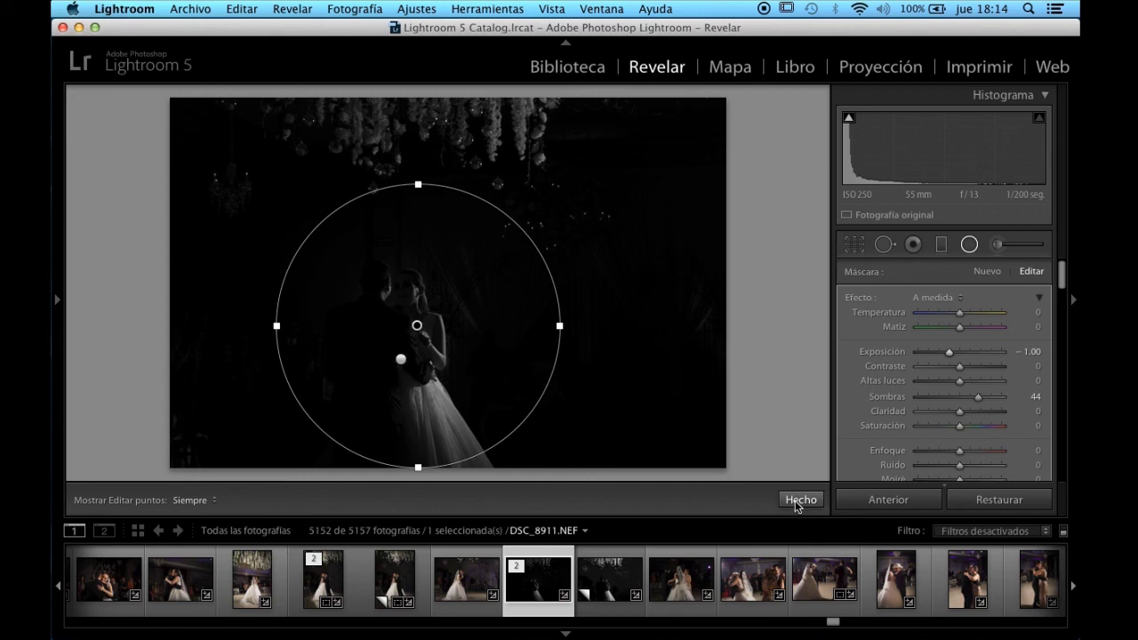
left_click(798, 499)
left_click(459, 597)
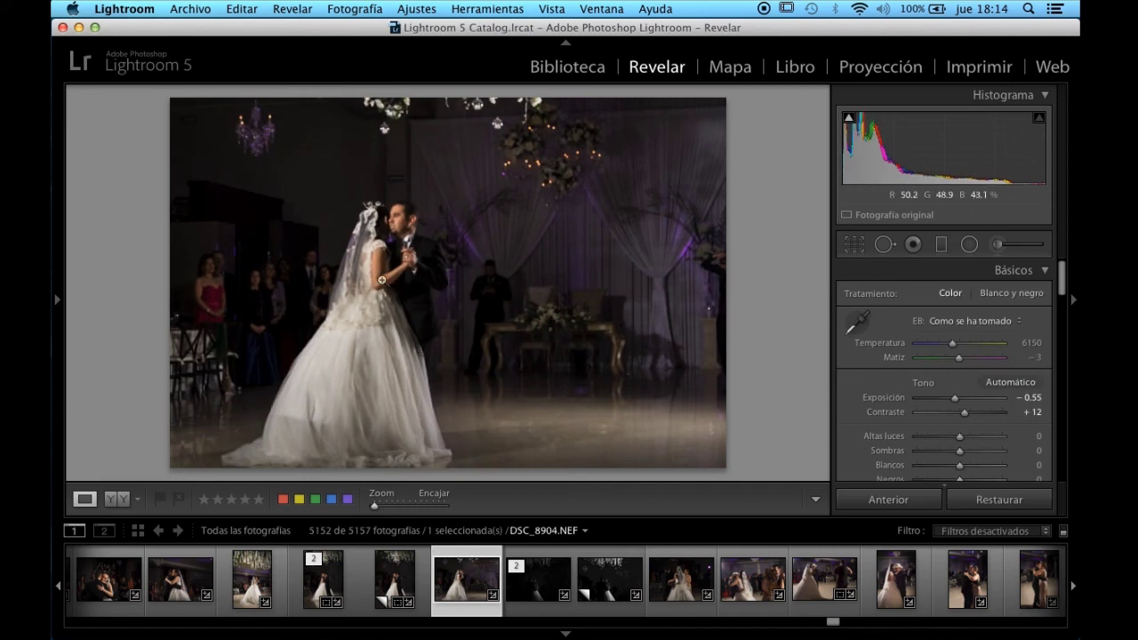
Step: Draw a radial-filter oval around the couple in DSC_8904, with shadows reset and inversion tested
left_click(969, 244)
double_click(871, 303)
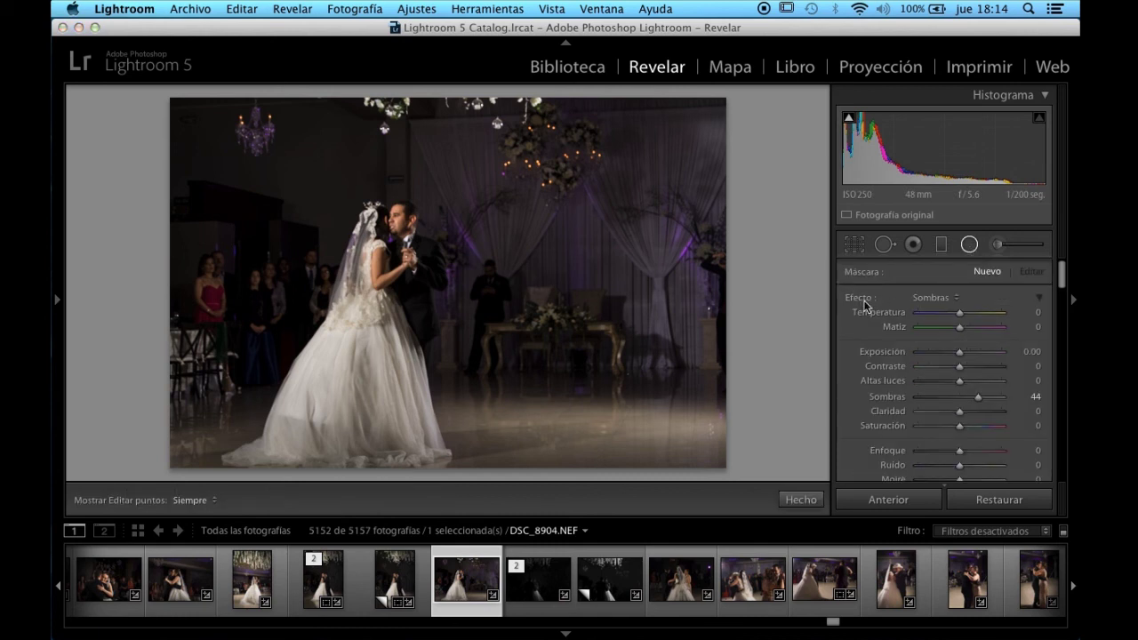
mouse_move(363, 219)
left_mouse_down()
mouse_move(378, 296)
mouse_move(436, 391)
left_mouse_up()
left_click_drag(397, 249, 403, 318)
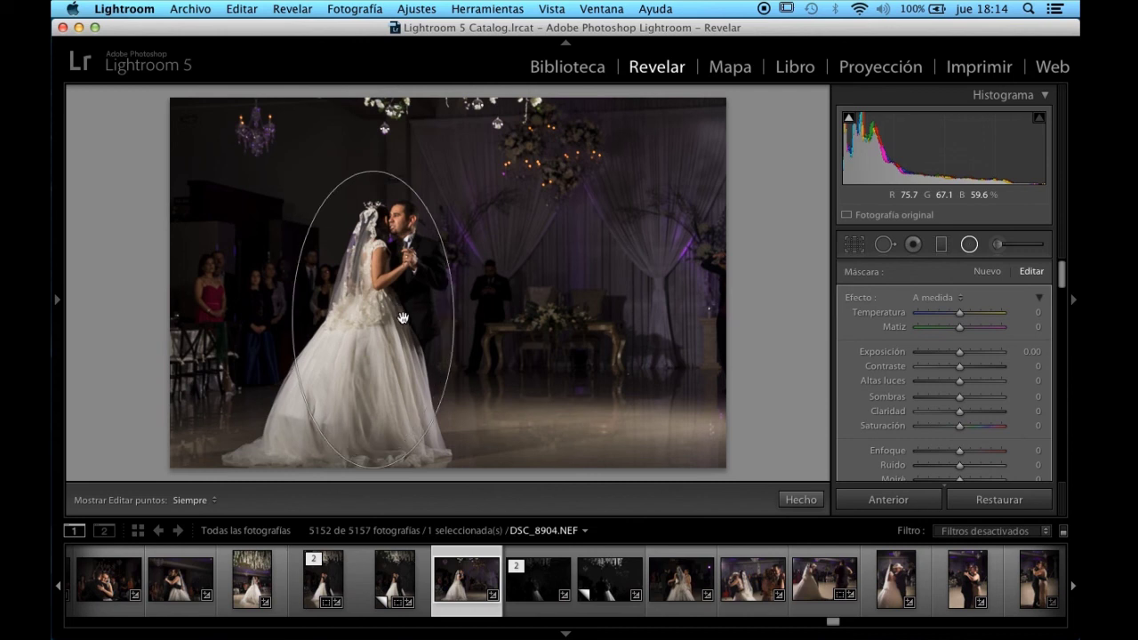
scroll(941, 415, "down", 2)
scroll(940, 416, "down", 3)
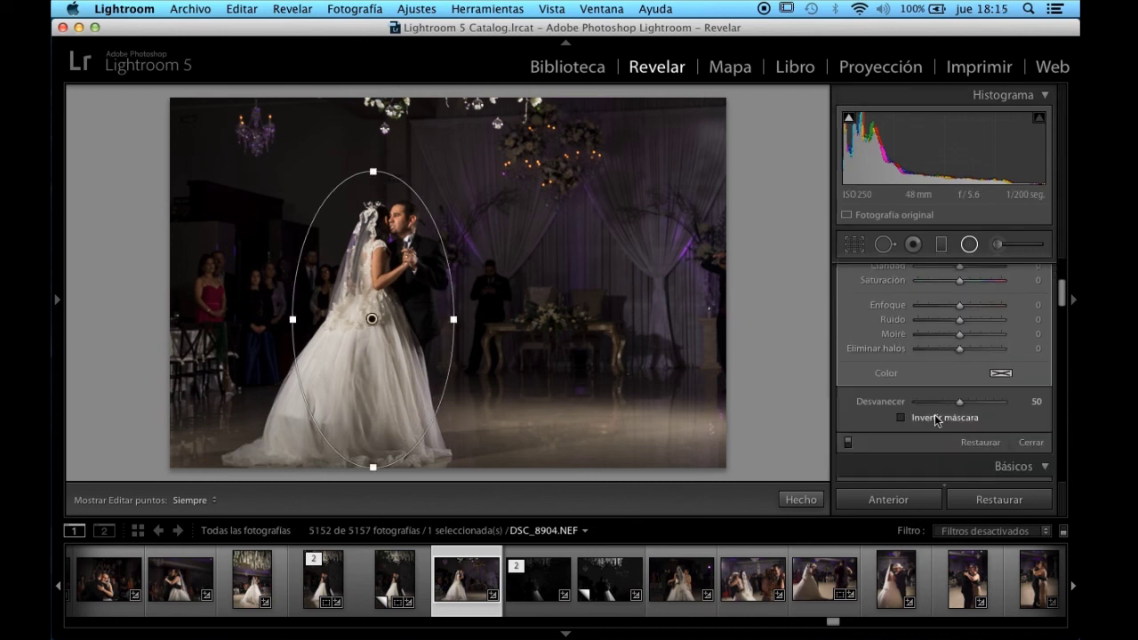
left_click(903, 417)
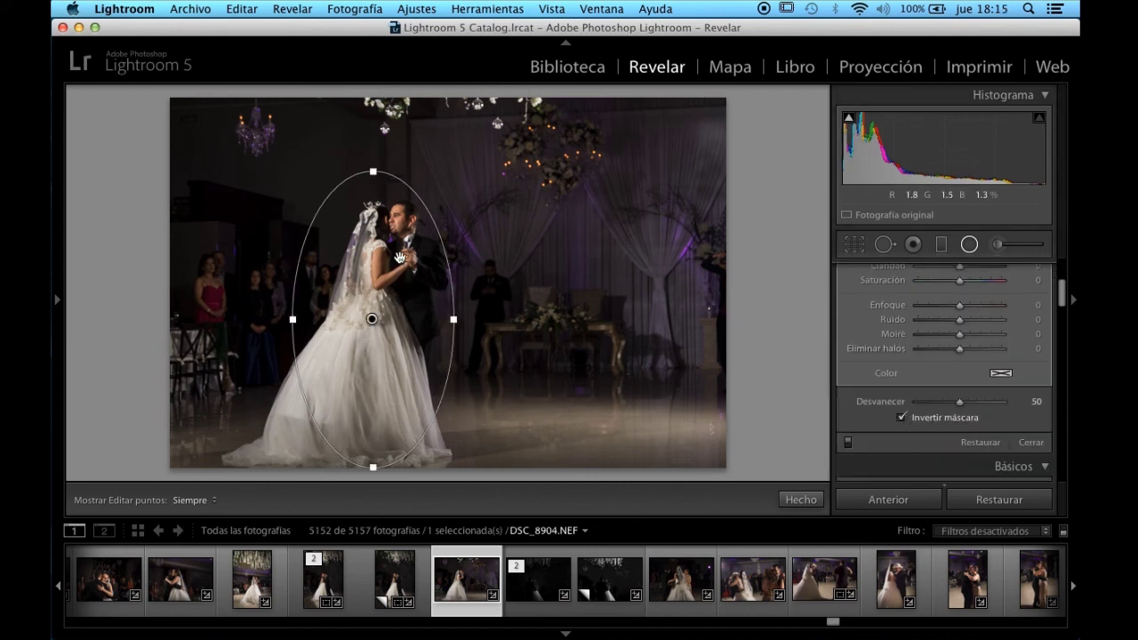
left_click(903, 417)
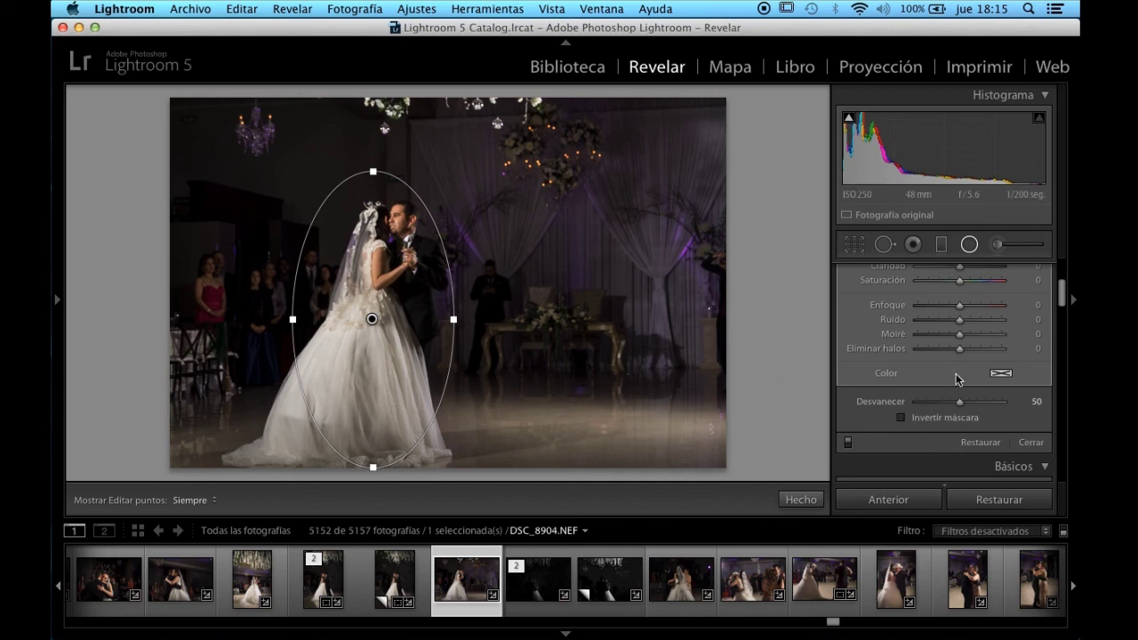
scroll(956, 379, "up", 2)
scroll(956, 373, "up", 2)
Step: Set the outside-oval effect to Sharpness -100, Clarity -91, Exposure -0.70, Shadows -92
left_click_drag(956, 362, 898, 364)
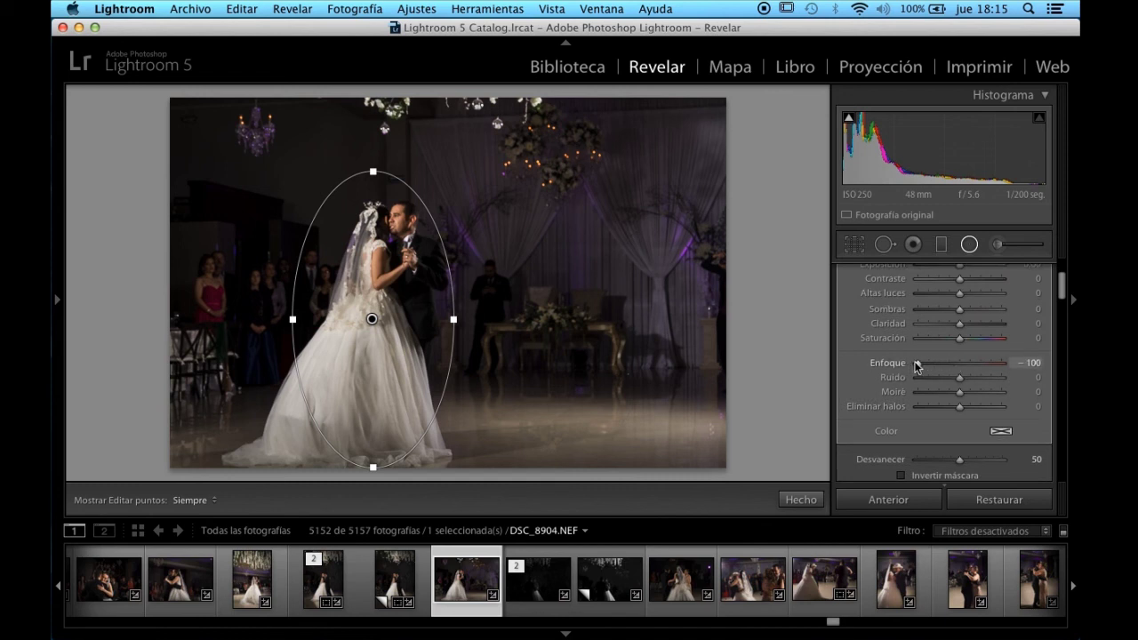
scroll(925, 358, "up", 1)
left_click_drag(949, 331, 918, 331)
left_click_drag(414, 290, 425, 287)
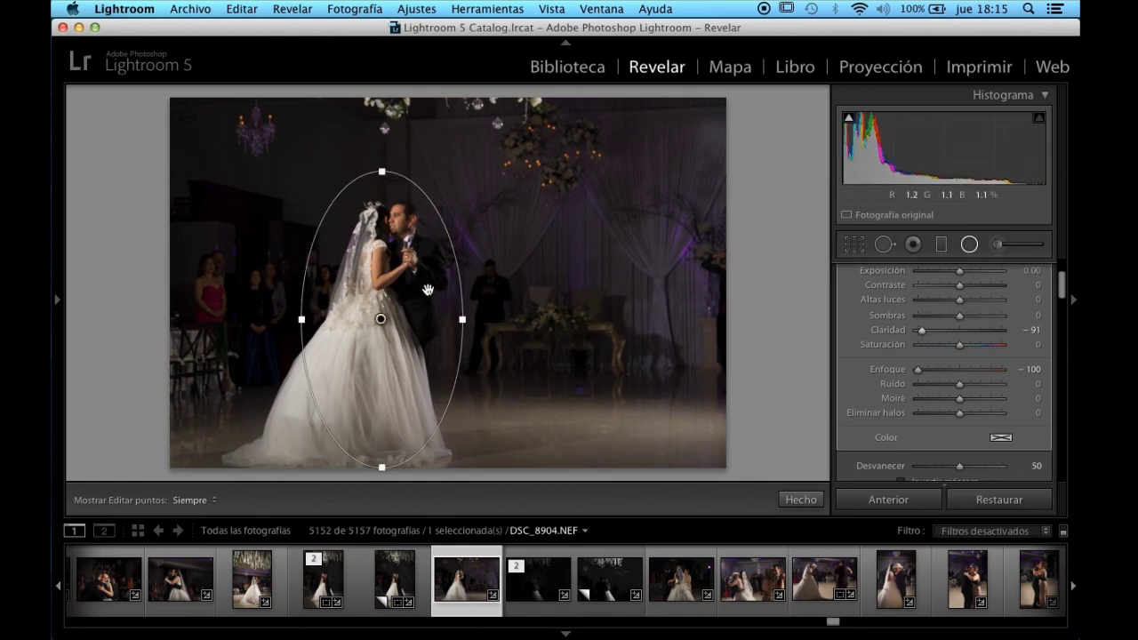
scroll(951, 320, "up", 2)
left_click_drag(959, 299, 951, 306)
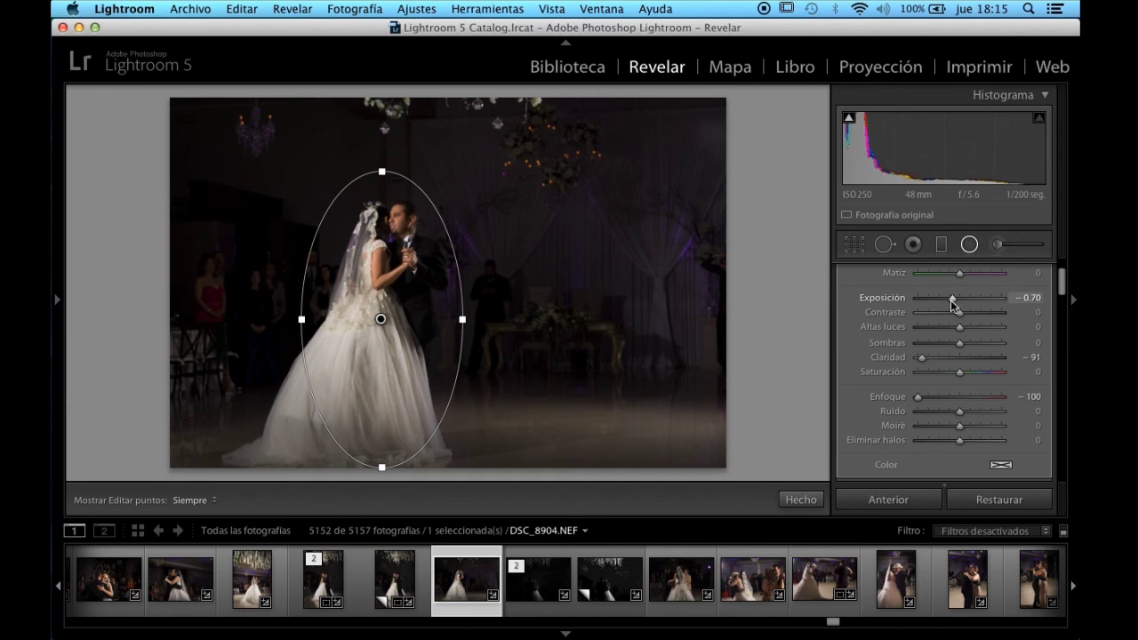
left_click_drag(961, 343, 920, 350)
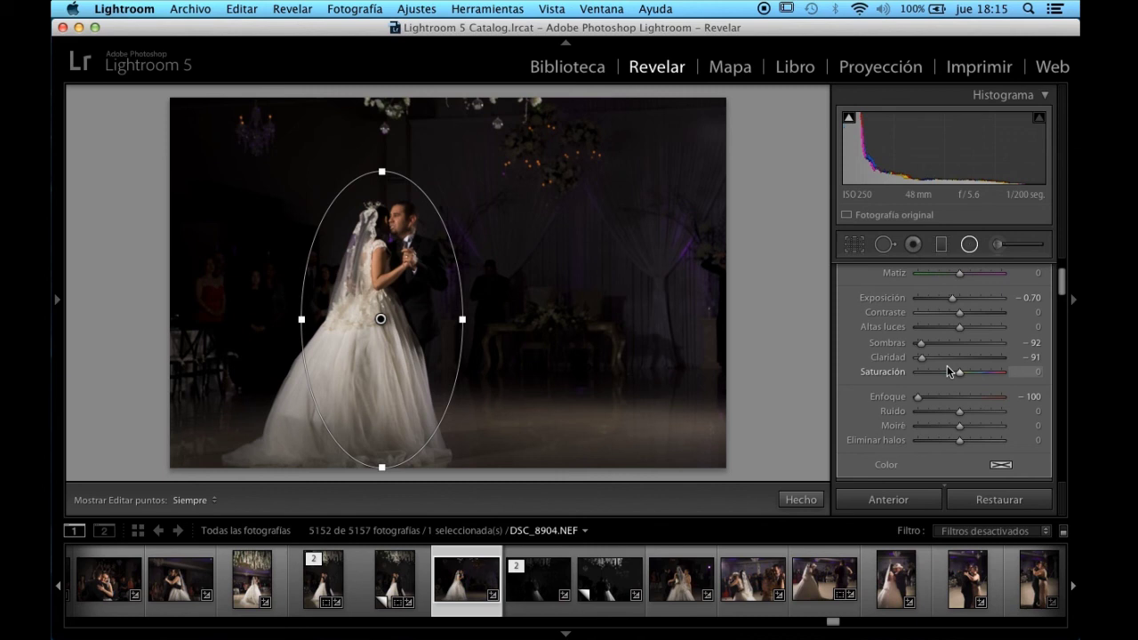
left_click(804, 499)
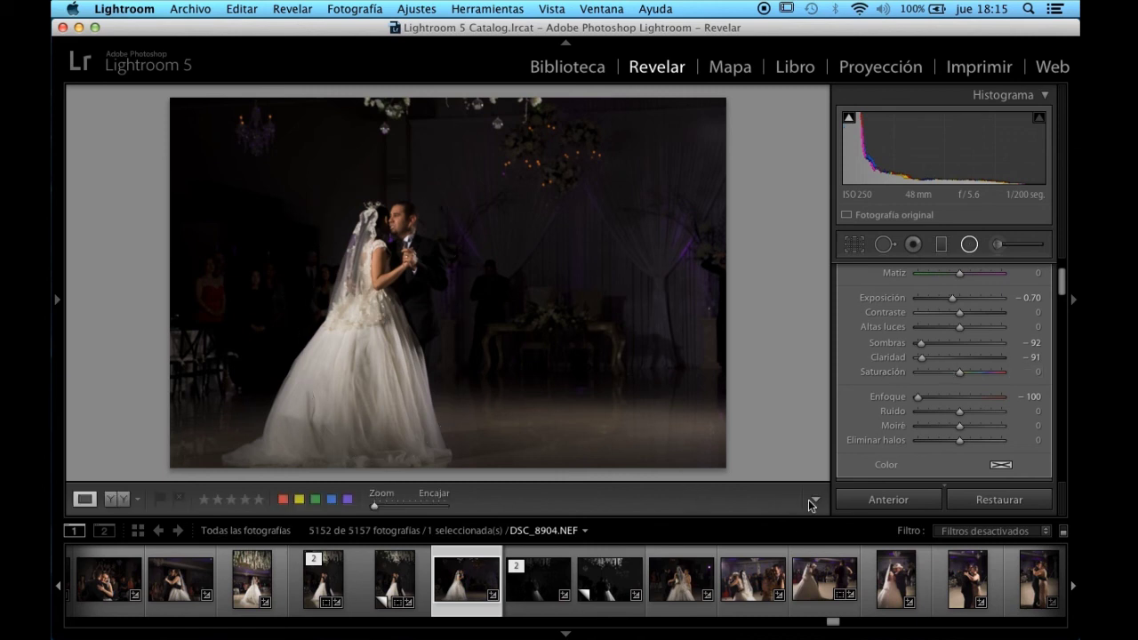
left_click(999, 245)
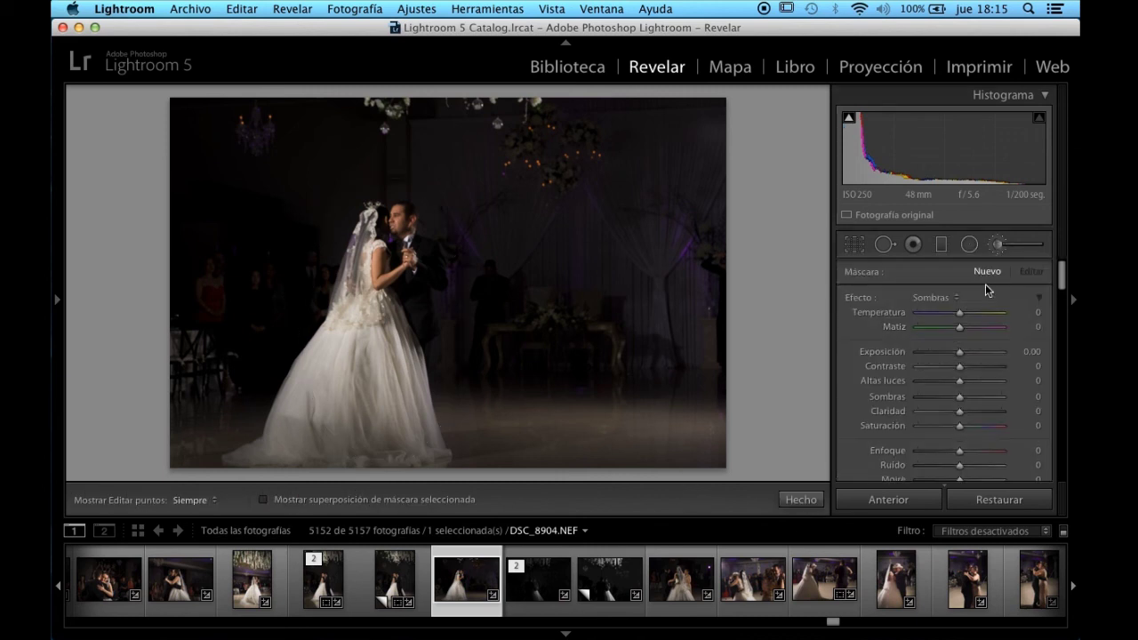
Step: Paint an Enfoque y Claridad brush (Sharpness 100, Clarity 48) over the couple, then view Before/After
left_click(931, 302)
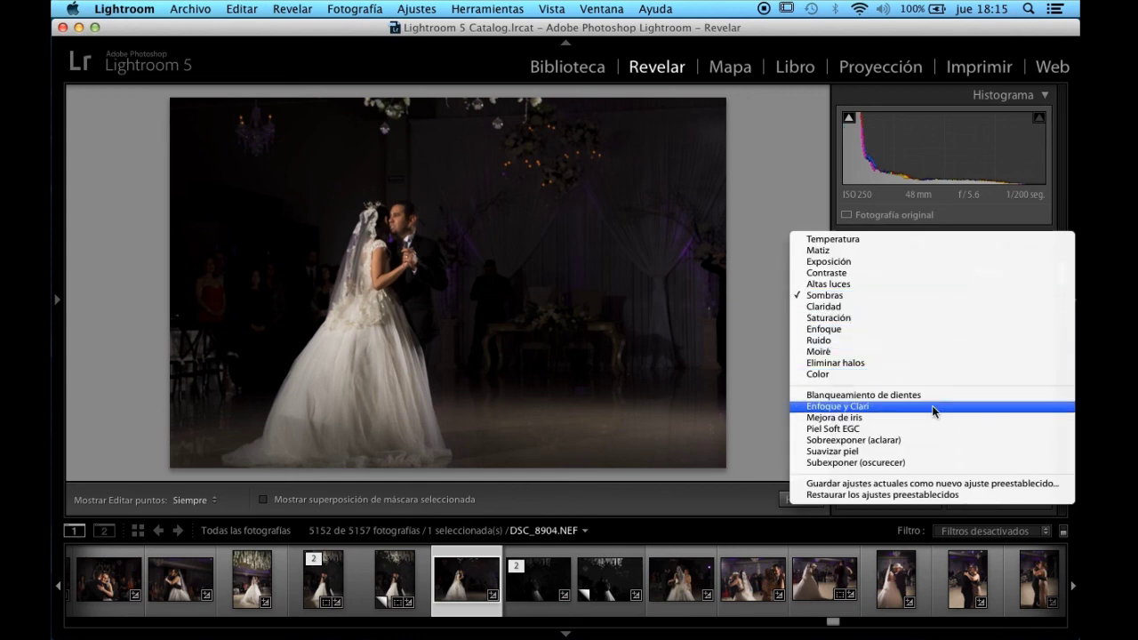
left_click(932, 406)
key("h")
left_click_drag(394, 246, 404, 255)
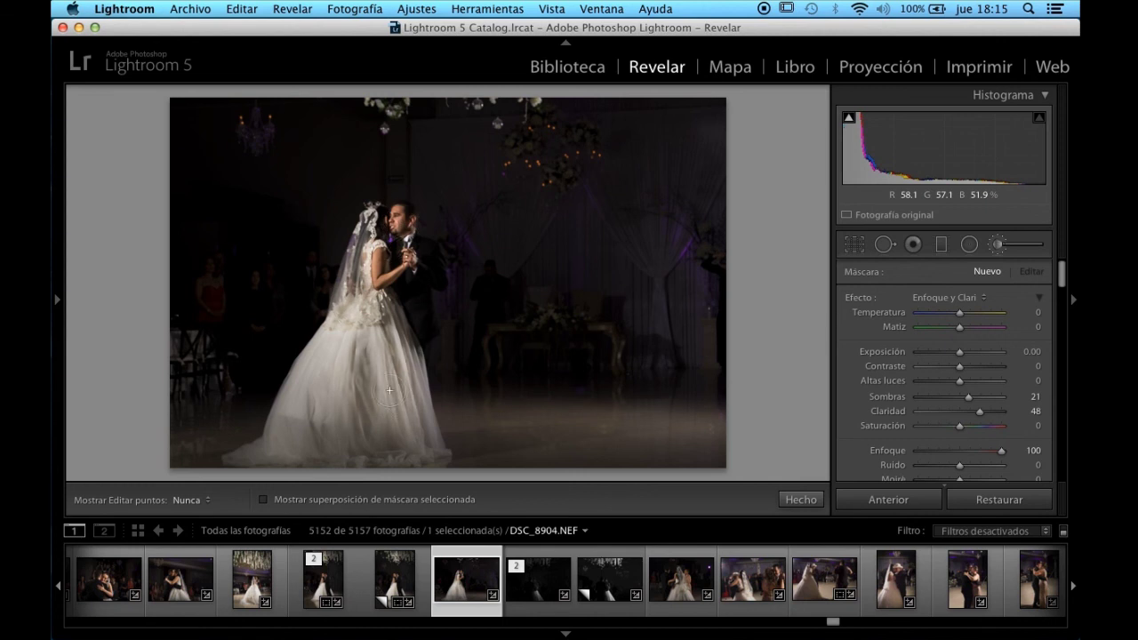
key("h")
key("h")
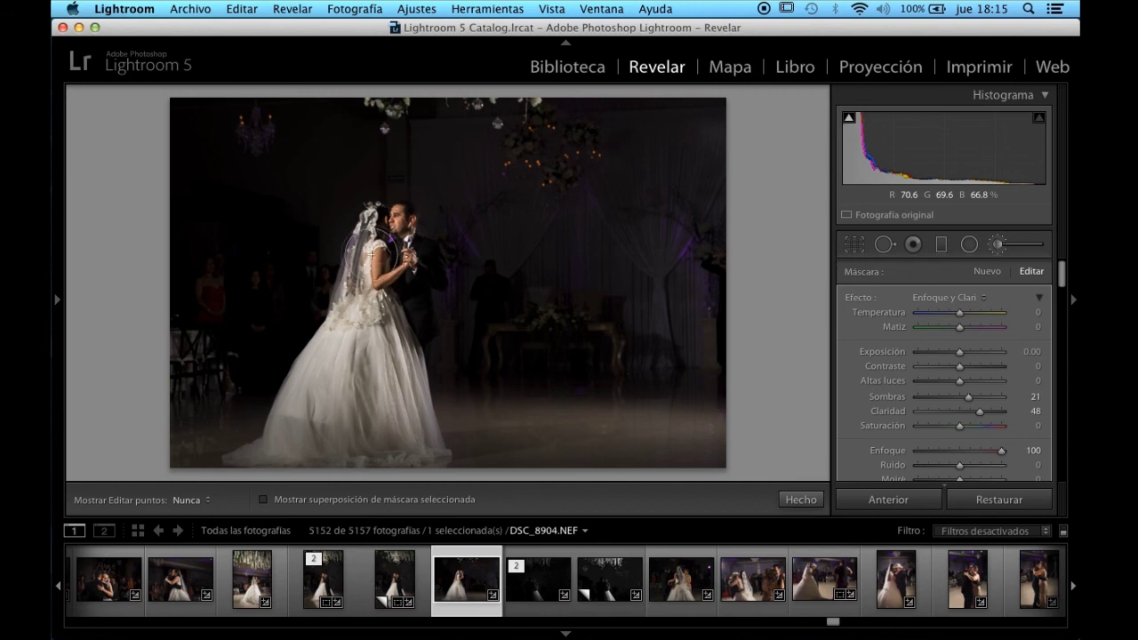
key("h")
key("y")
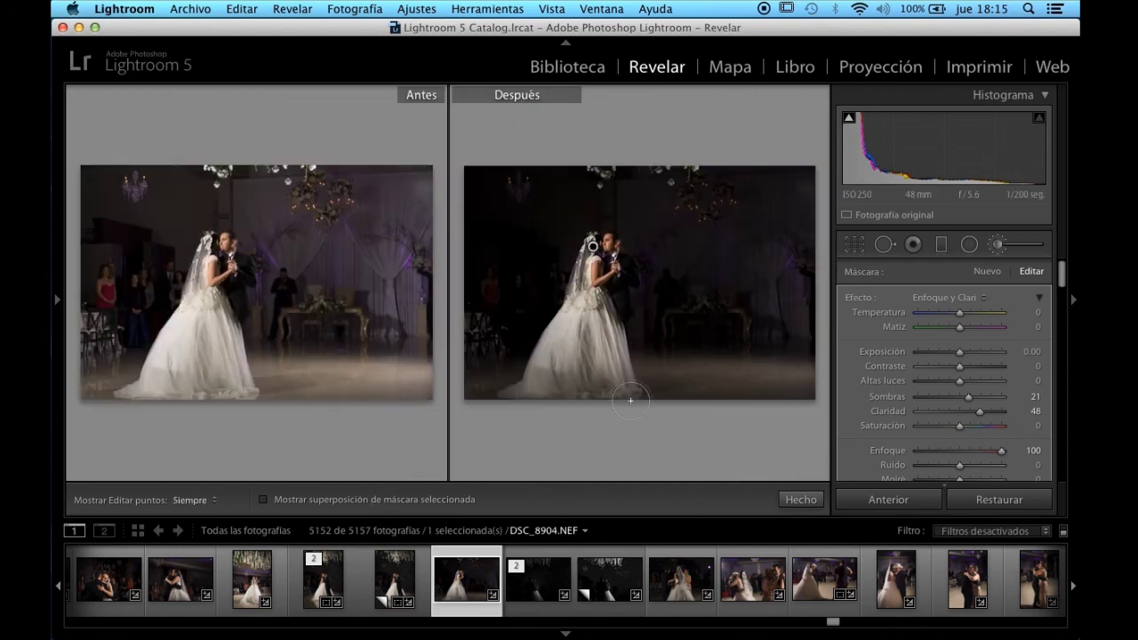